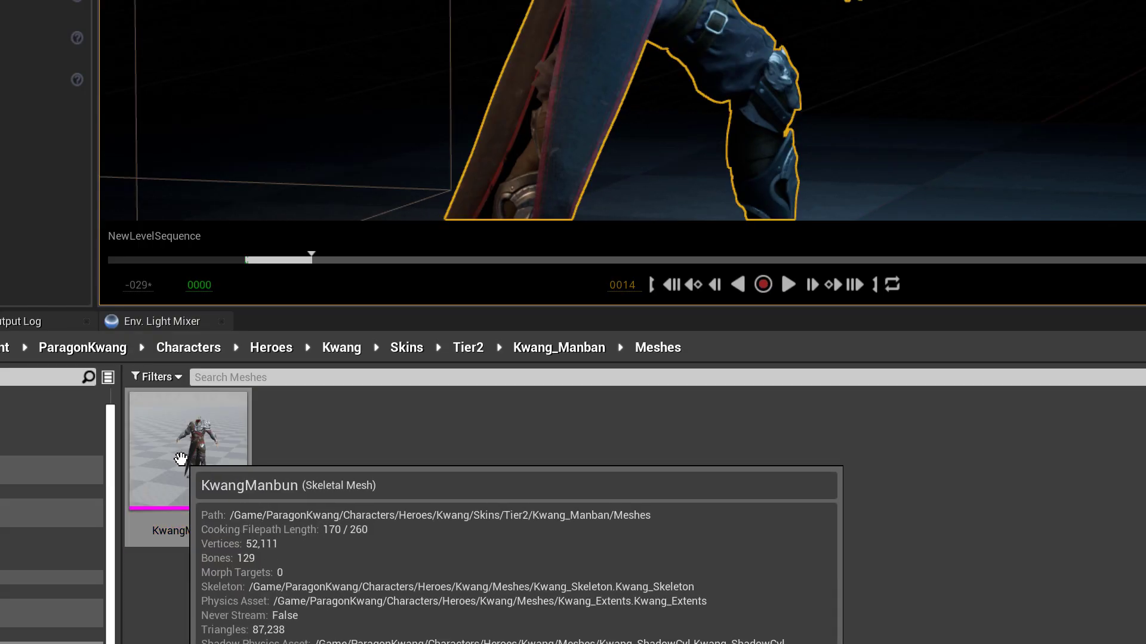
Export the KwangManbun skeletal mesh as KwangManbun.FBX into ClothTutorial with Vertex Color unchecked.
right_click(181, 458)
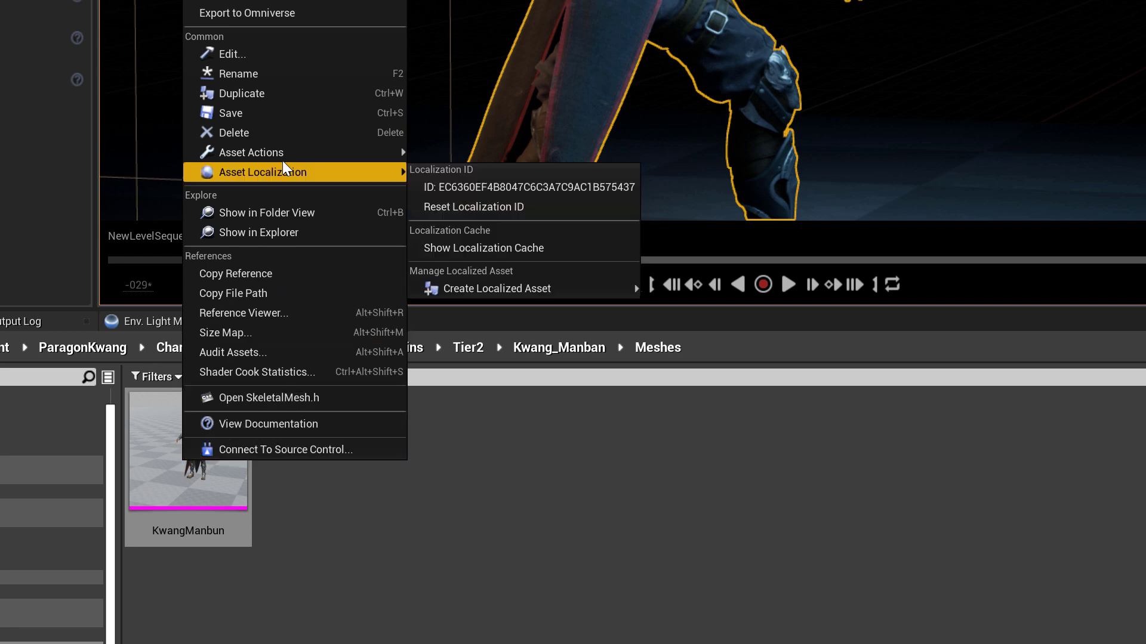
mouse_move(283, 160)
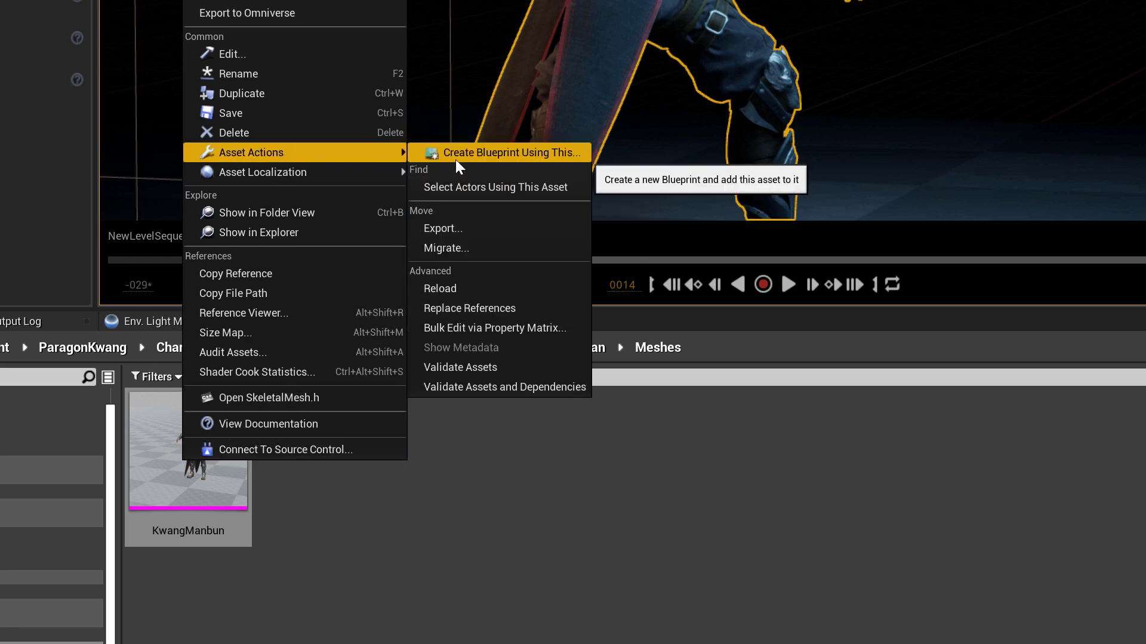
click(463, 227)
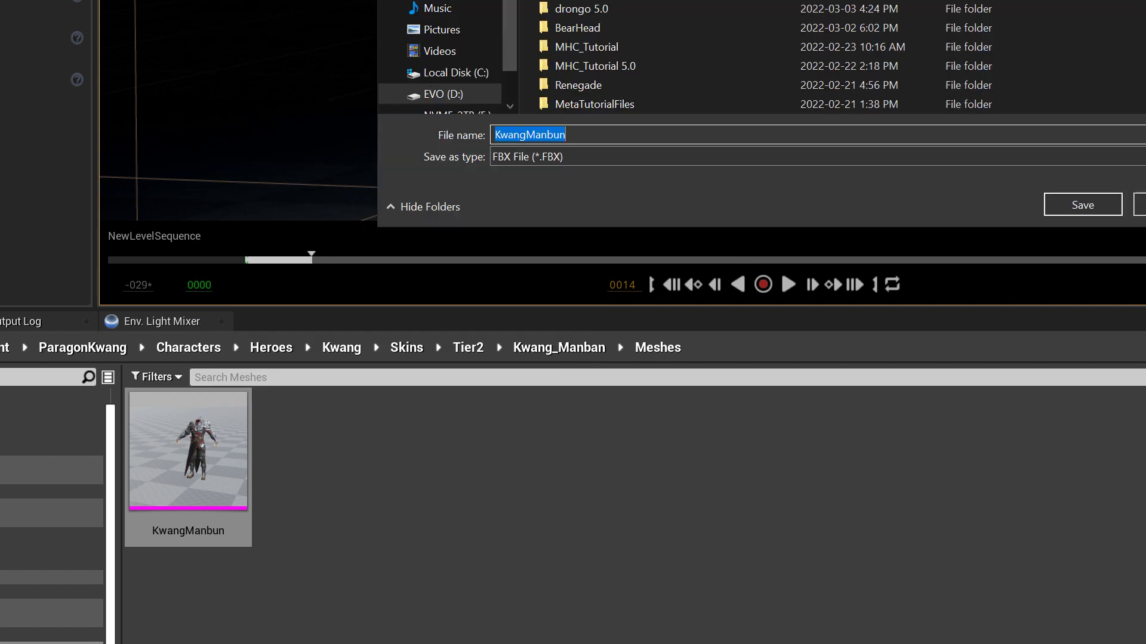
click(1084, 207)
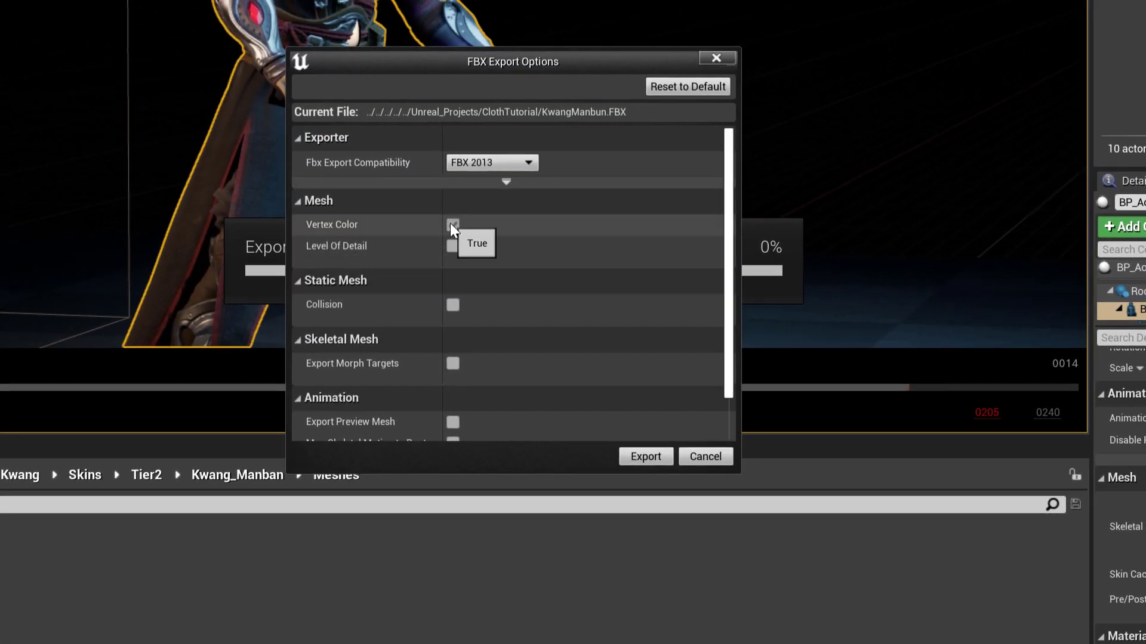
click(709, 124)
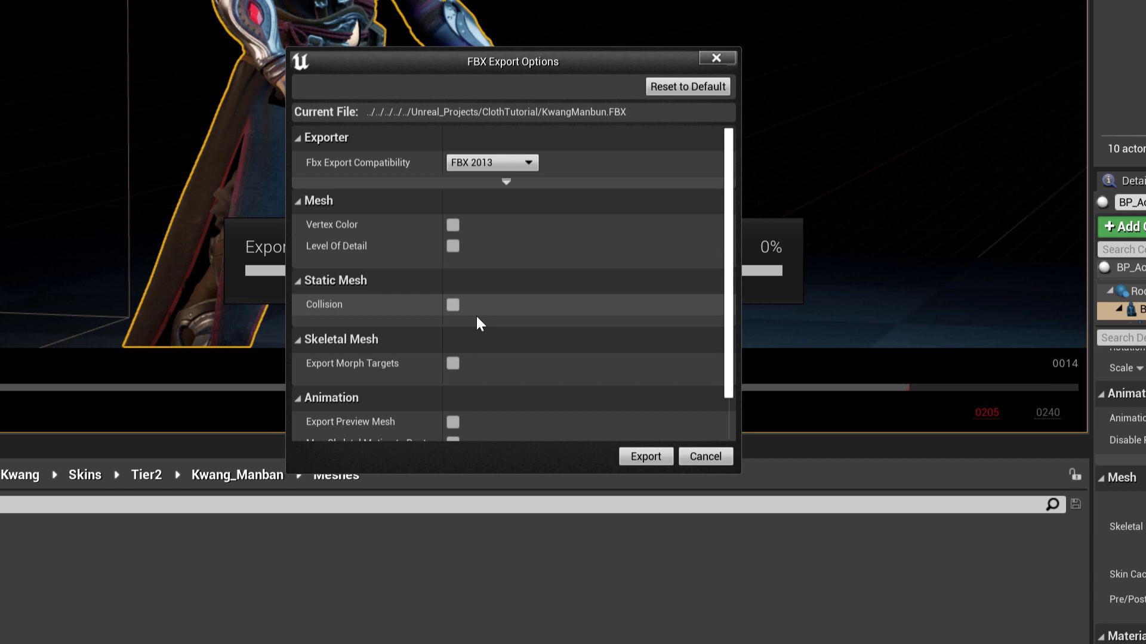
scroll(477, 316, down, 2)
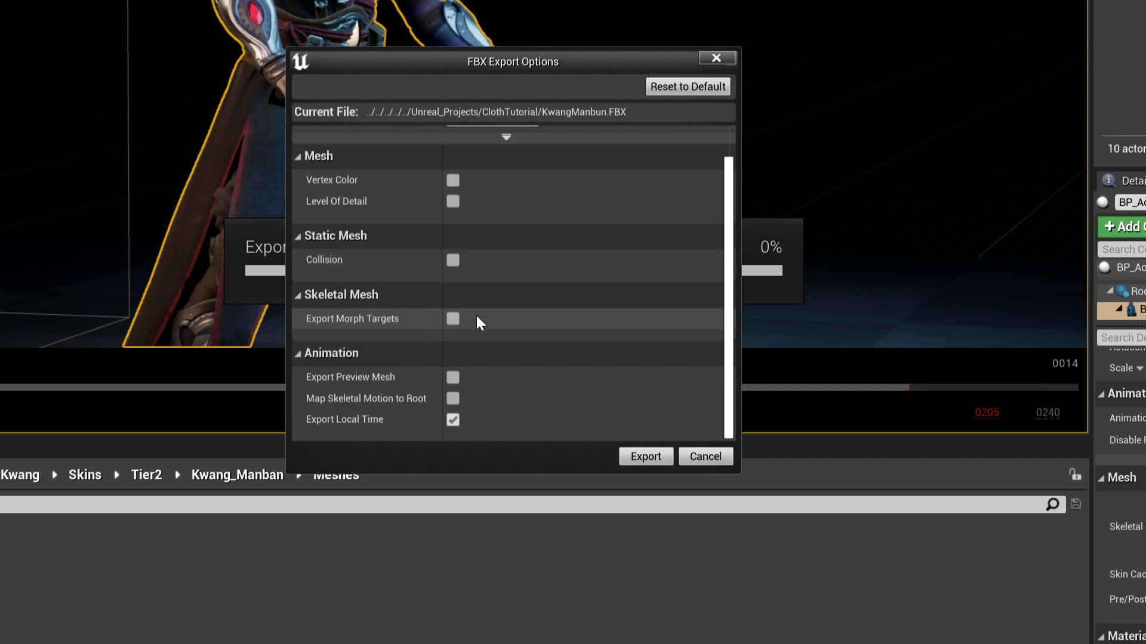
click(646, 457)
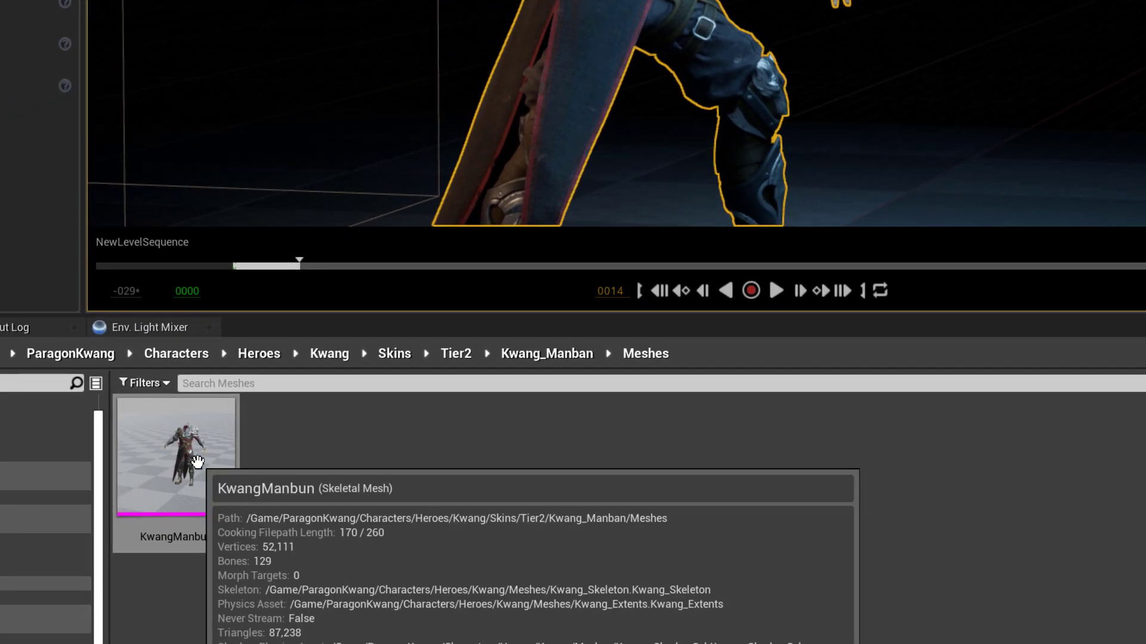
Convert KwangManbun into a static mesh named StaticMesh in the Meshes folder.
double_click(197, 462)
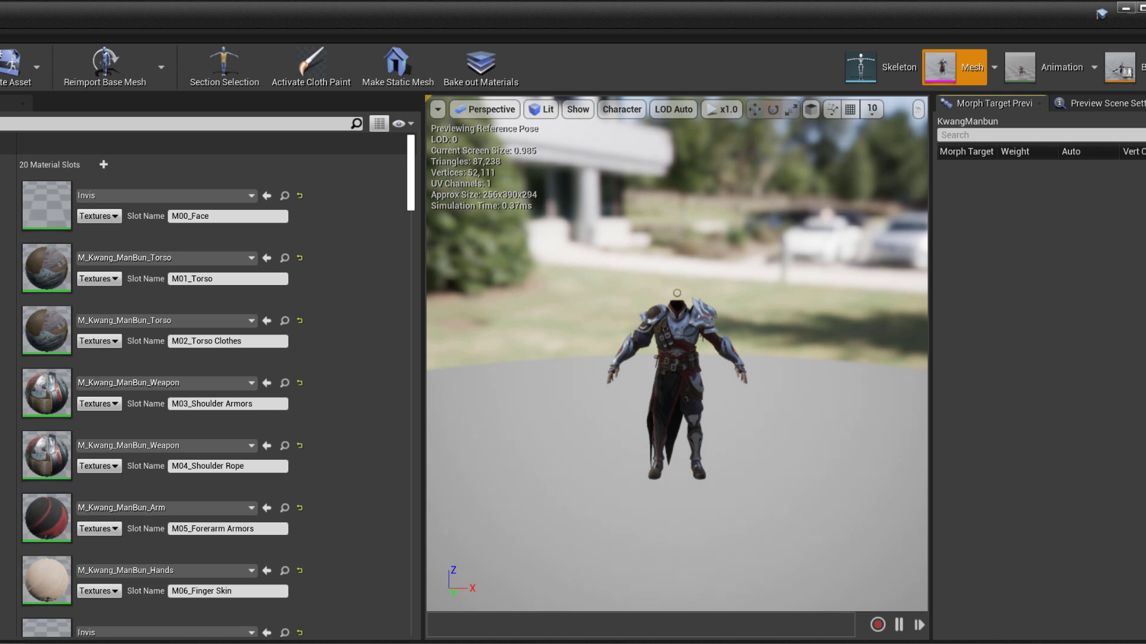
click(391, 63)
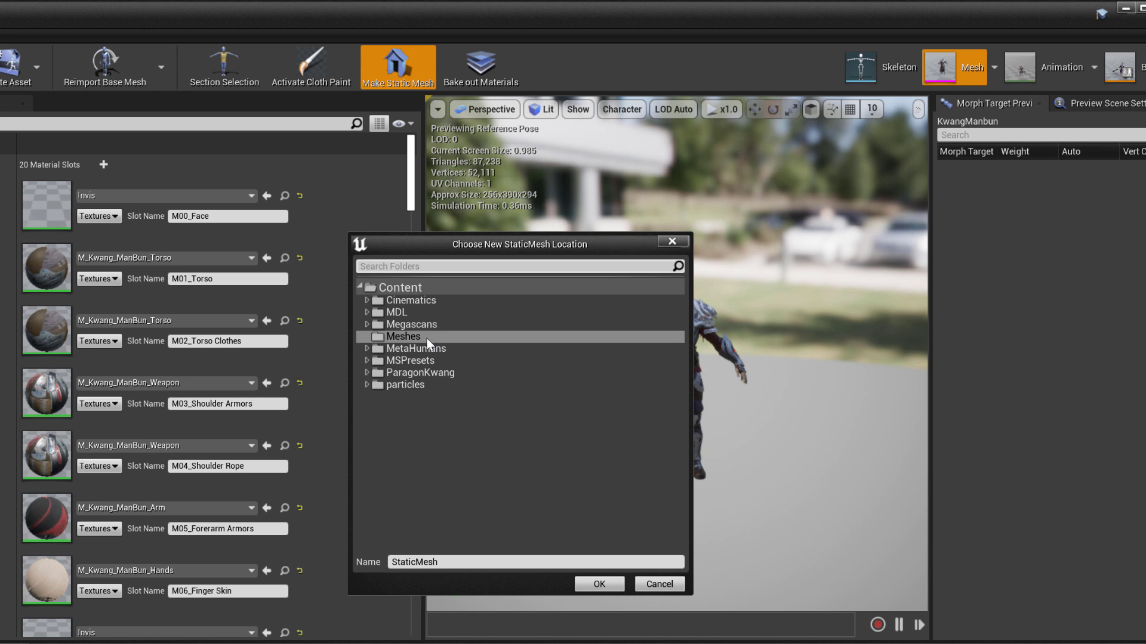
click(599, 585)
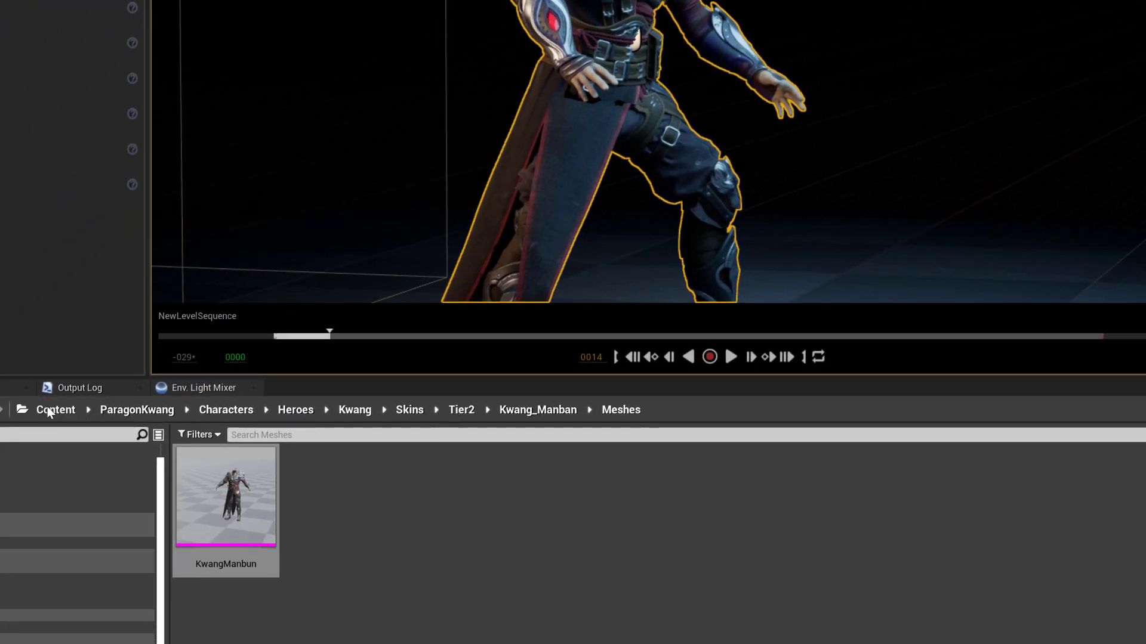
Export the StaticMesh asset from the Meshes folder to an FBX file.
click(50, 410)
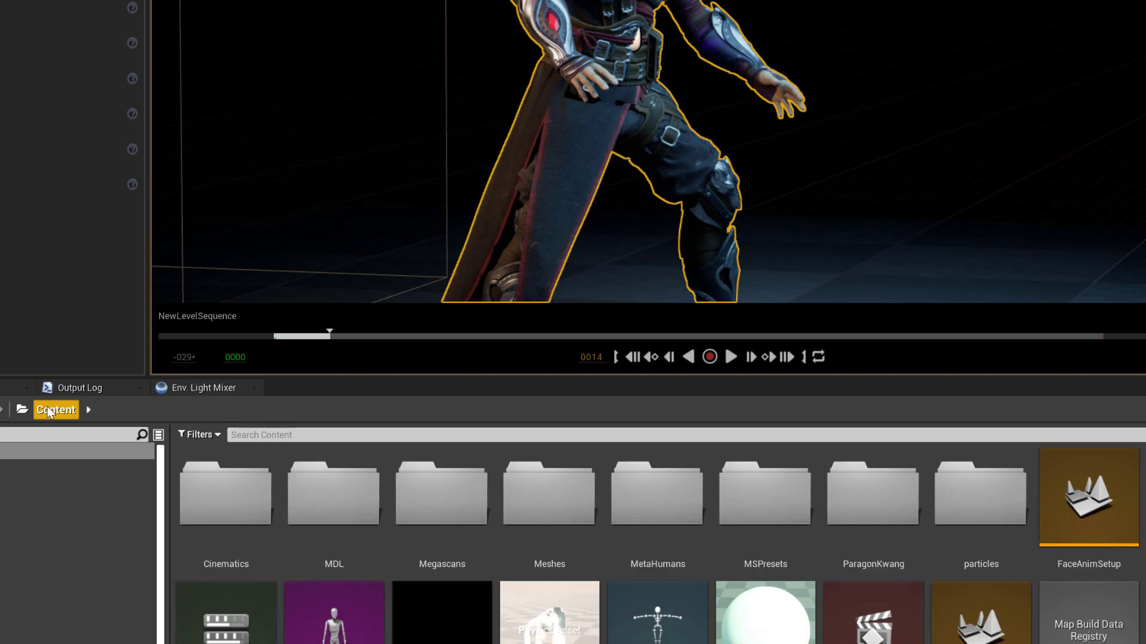
double_click(537, 521)
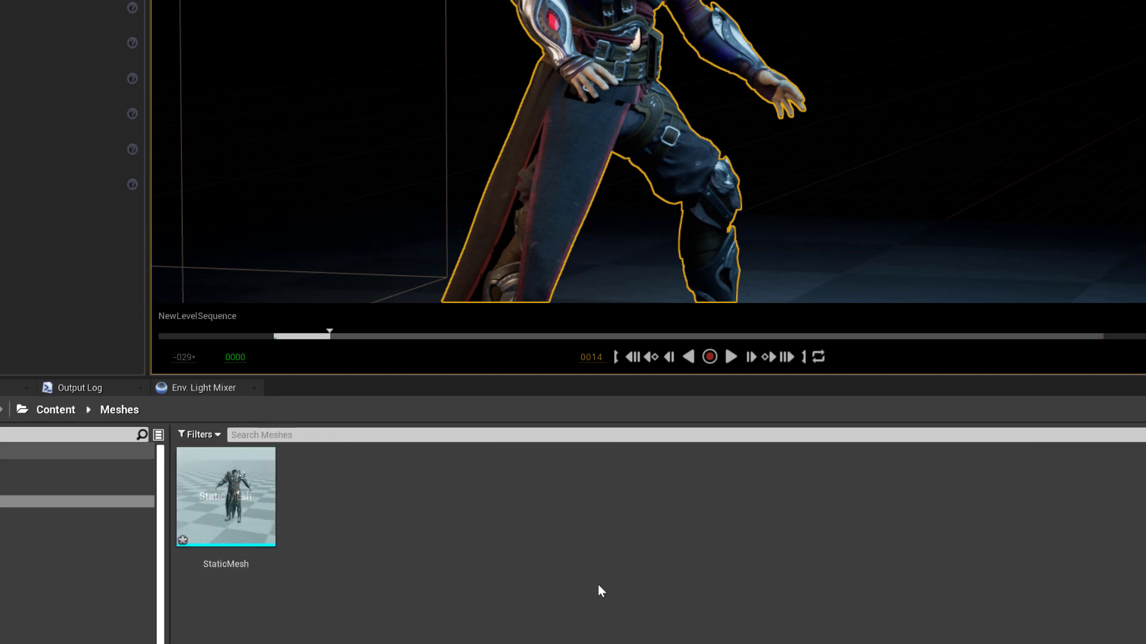
right_click(226, 495)
mouse_move(333, 230)
click(511, 294)
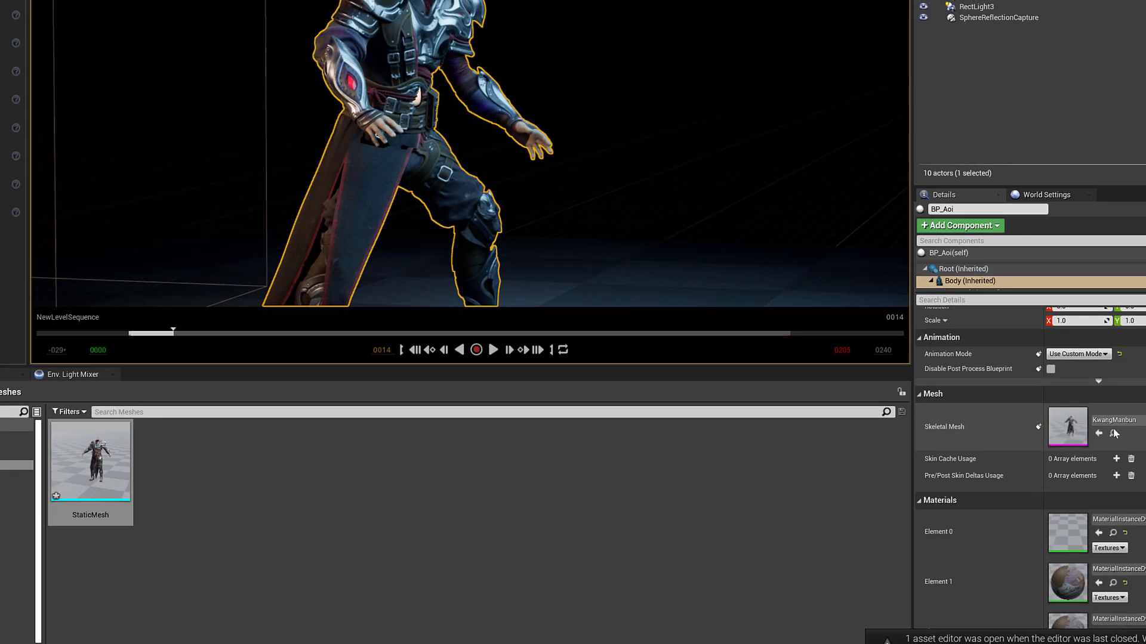
click(1113, 437)
Find Recall_SwordInWorld in KwangManbun's Asset Browser and export it as FBX into ClothTutorial.
double_click(122, 467)
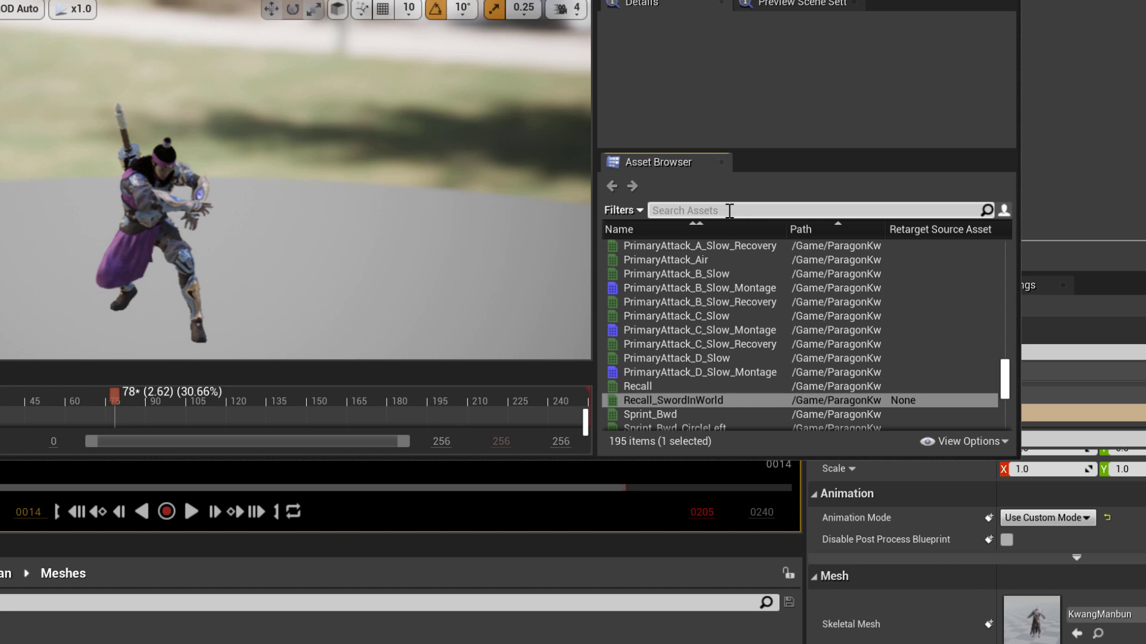
text(recall)
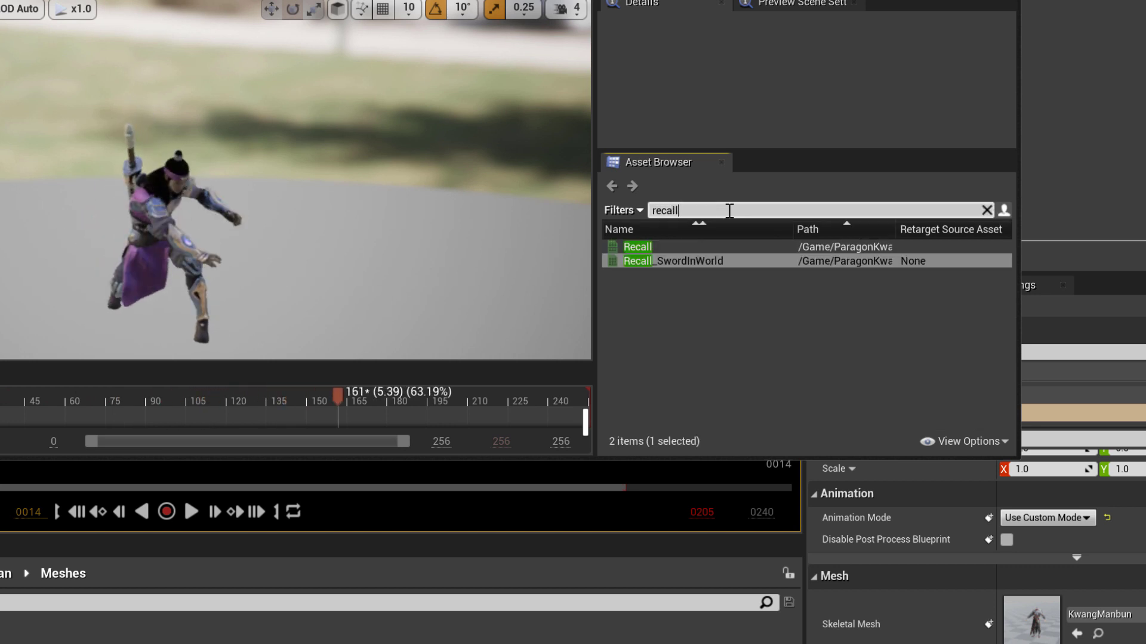
right_click(716, 261)
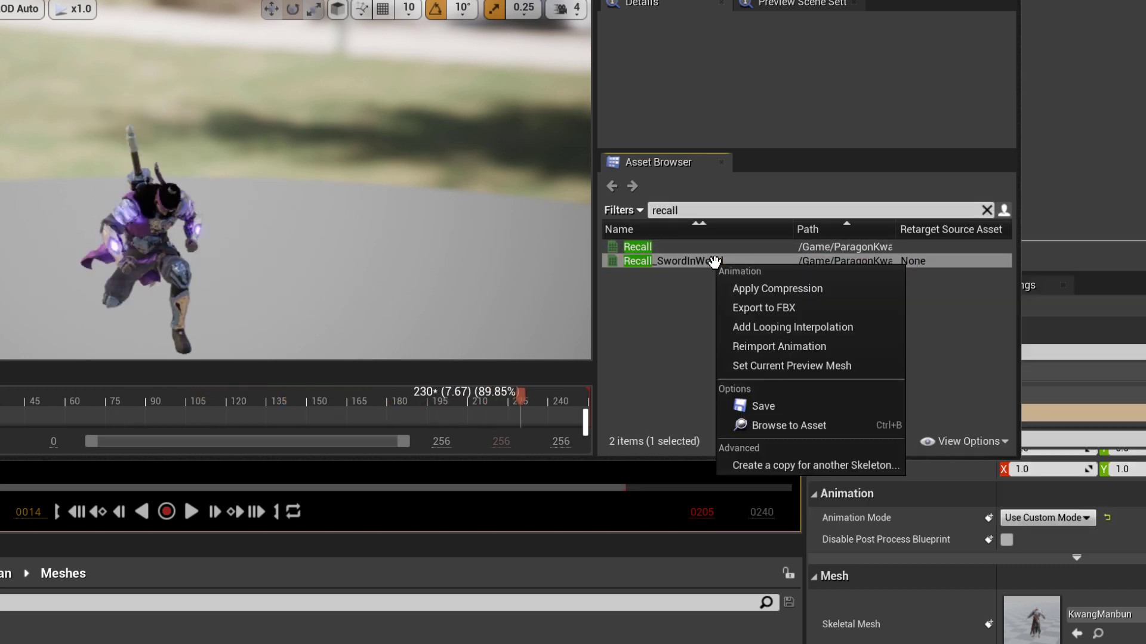
click(749, 309)
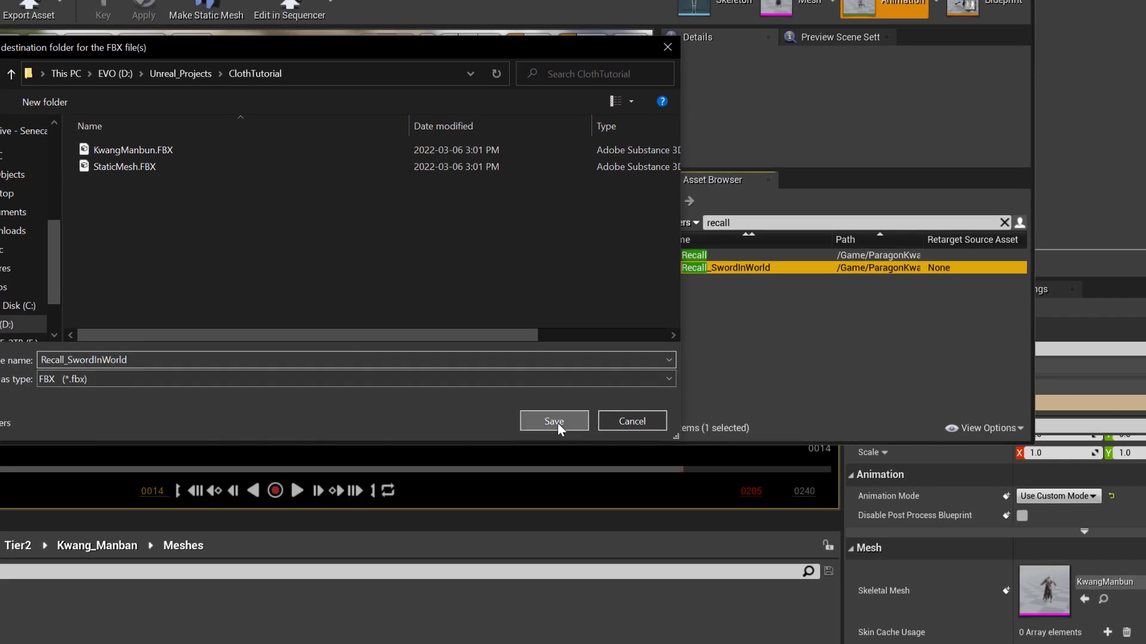
click(477, 430)
click(454, 529)
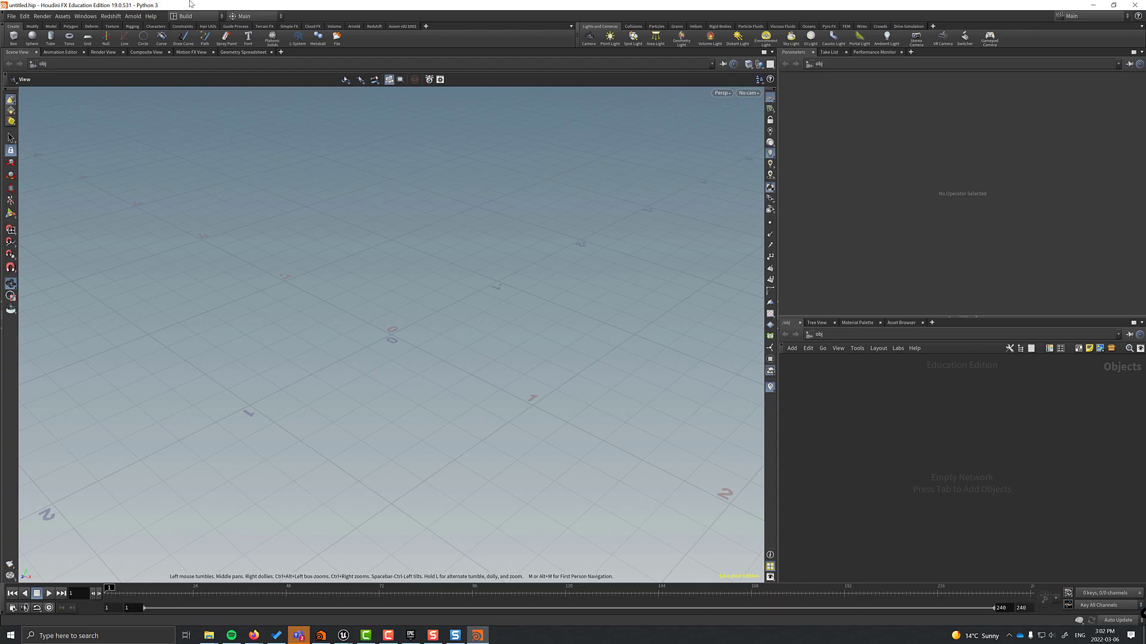
Switch to the Teaching desktop and create a Grid object, diving inside grid1.
click(189, 16)
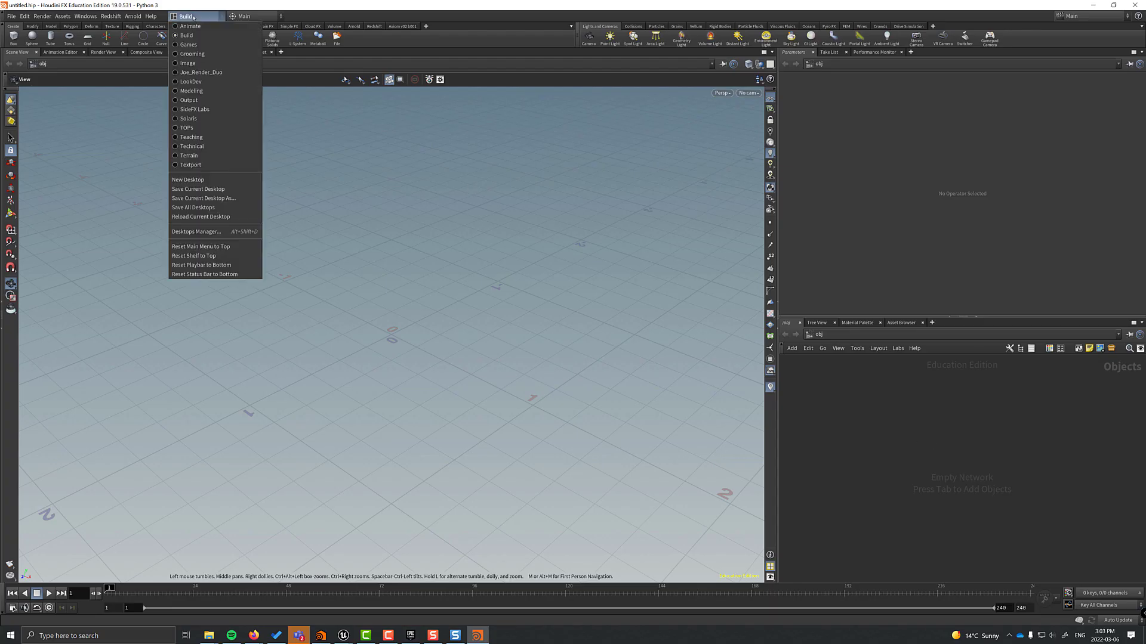
click(338, 209)
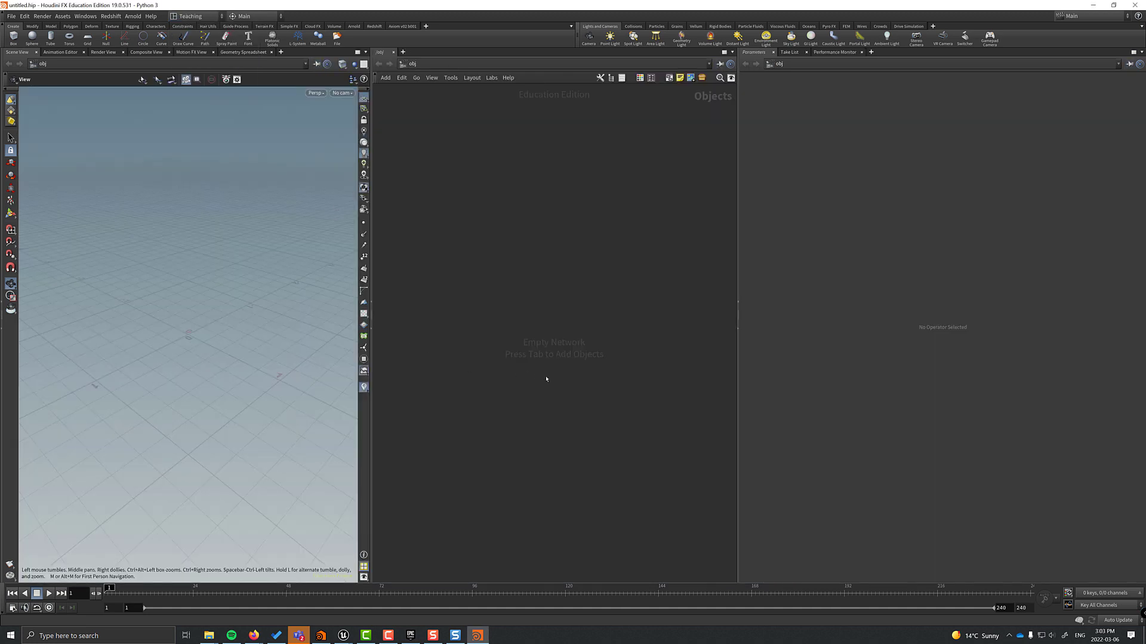
key(Tab)
click(601, 289)
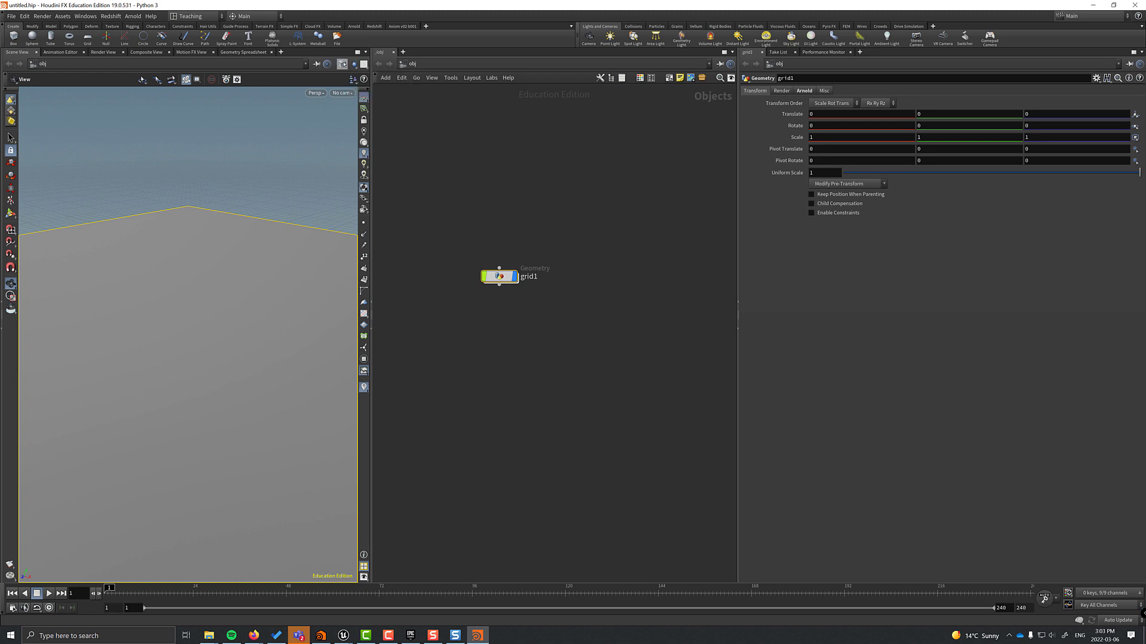
double_click(499, 276)
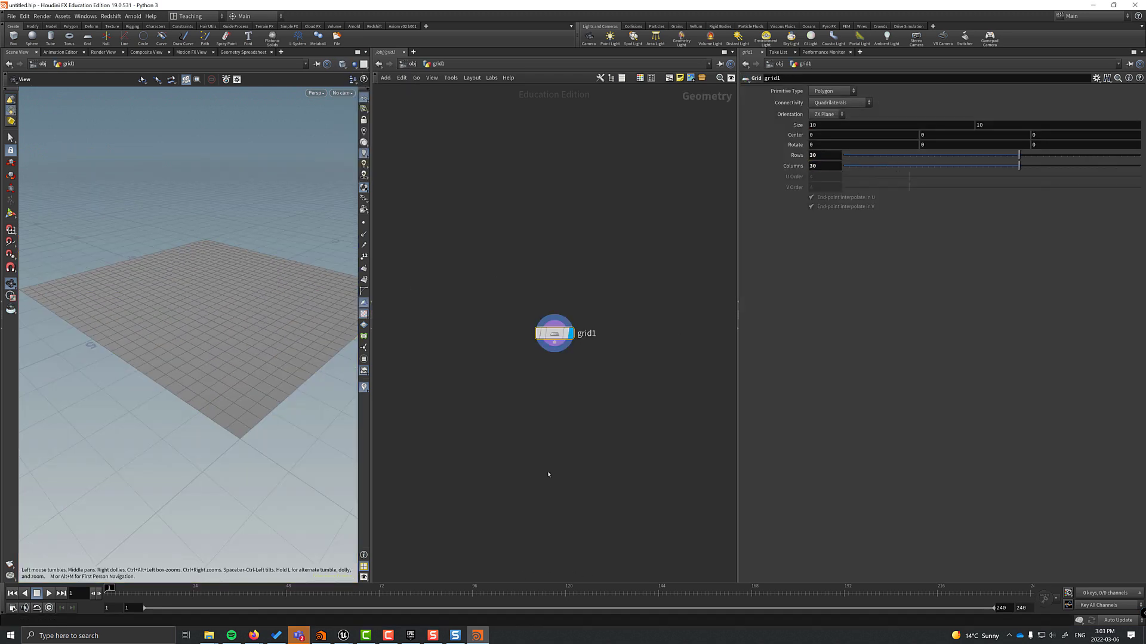
Add Vellum Configure Cloth and a Vellum Solver below the grid, displaying the solver.
key(Tab)
mouse_move(543, 549)
click(639, 187)
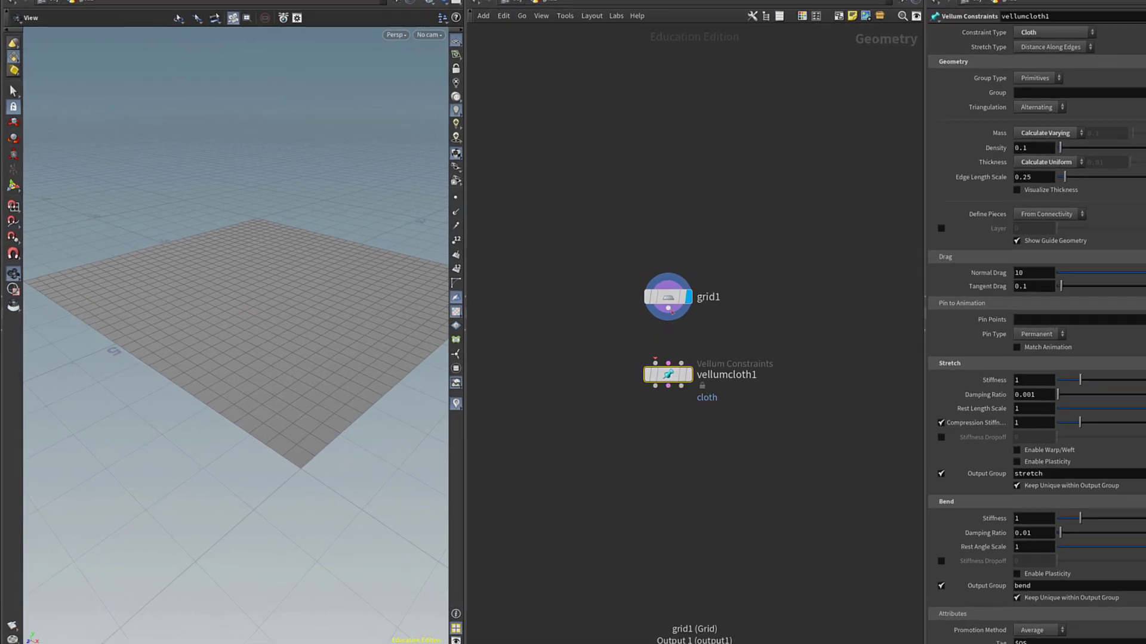
key(Tab)
text(vellum so)
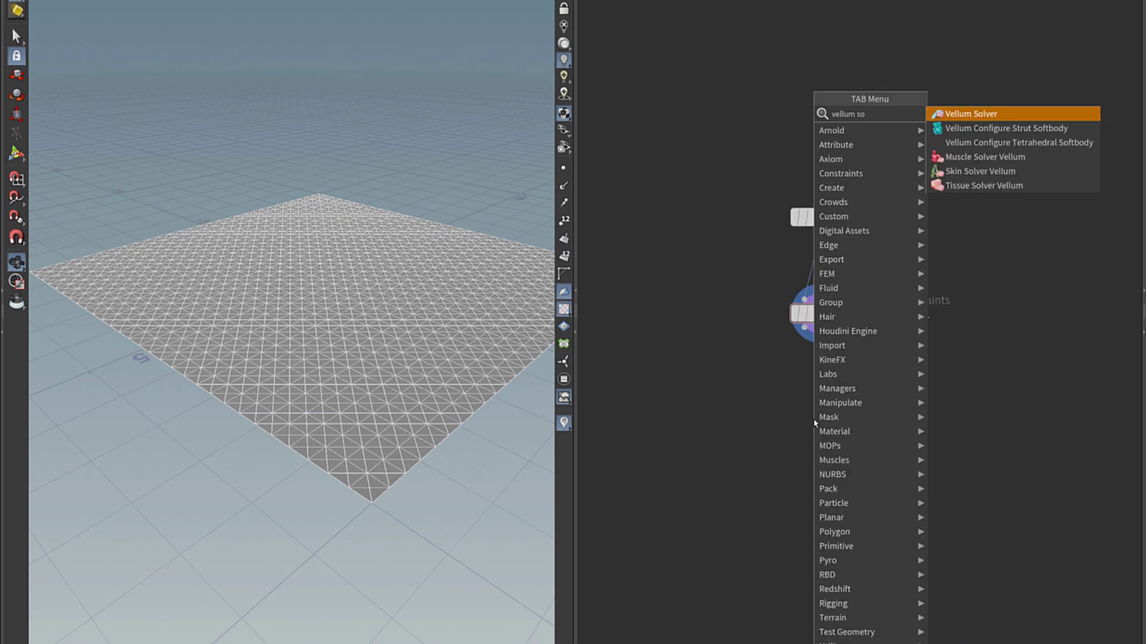
key(Return)
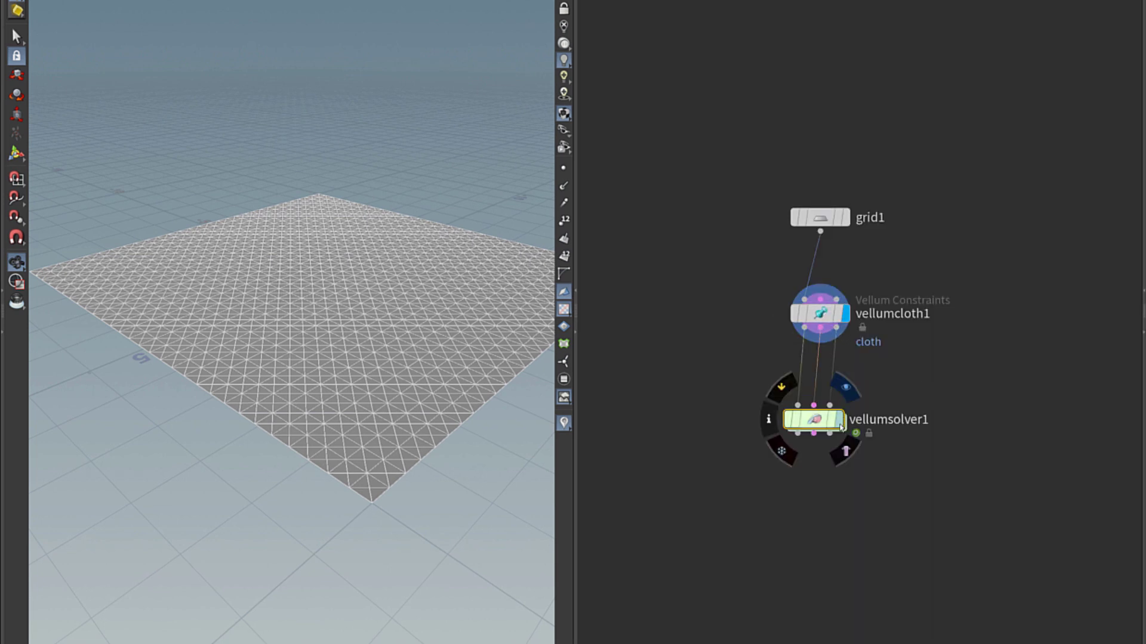
click(839, 419)
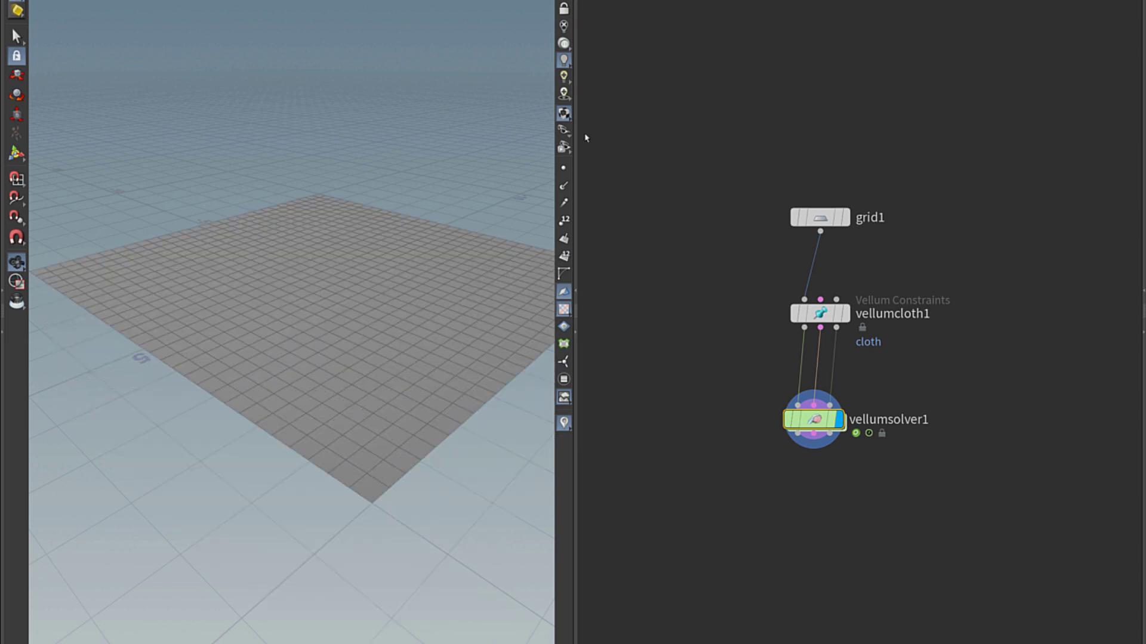
Add a sphere and wire it into vellumcloth1's third input as a collider.
drag(576, 311, 704, 310)
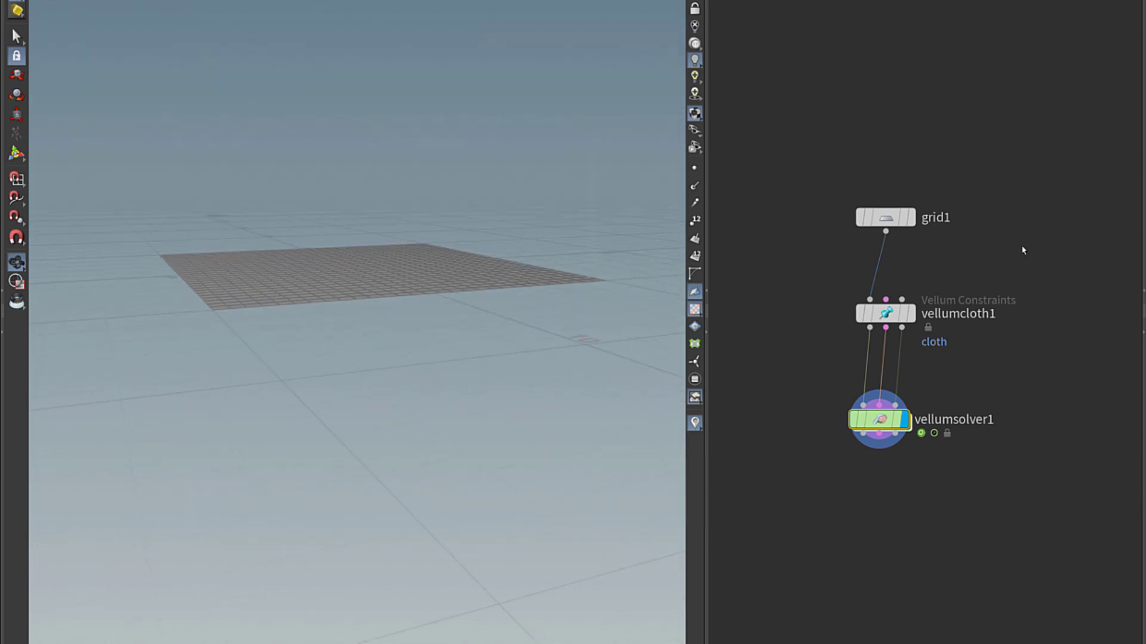
key(Tab)
text(sphere)
key(Return)
click(1023, 246)
drag(1023, 260, 902, 300)
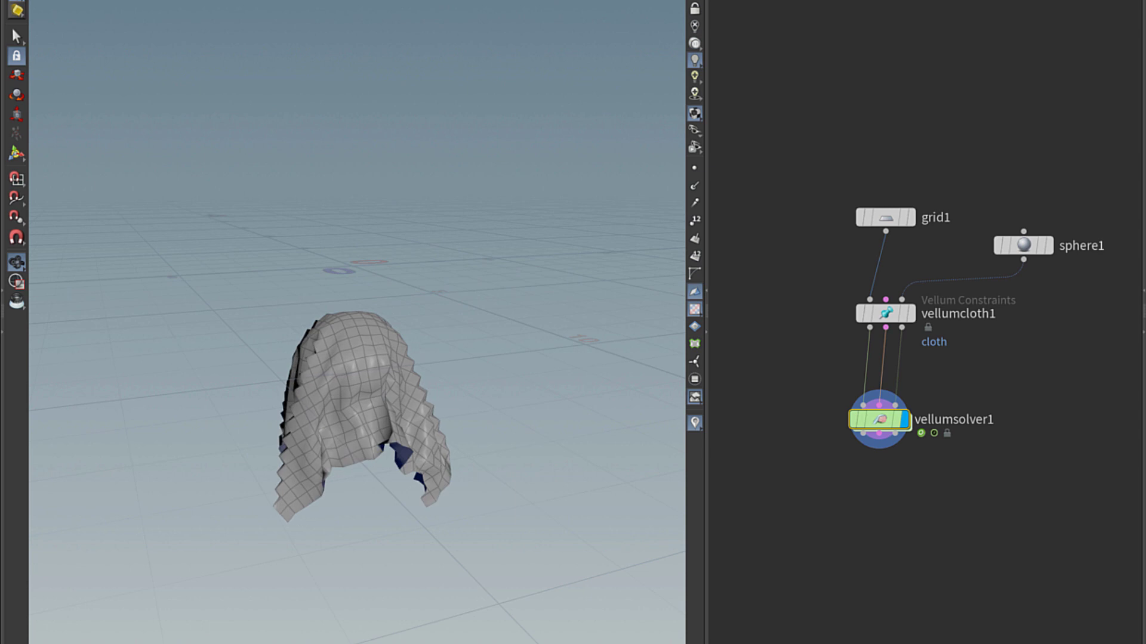
Insert a Remesh node between grid1 and vellumcloth1, then redisplay the solver and rewind to frame 1.
drag(880, 230, 844, 168)
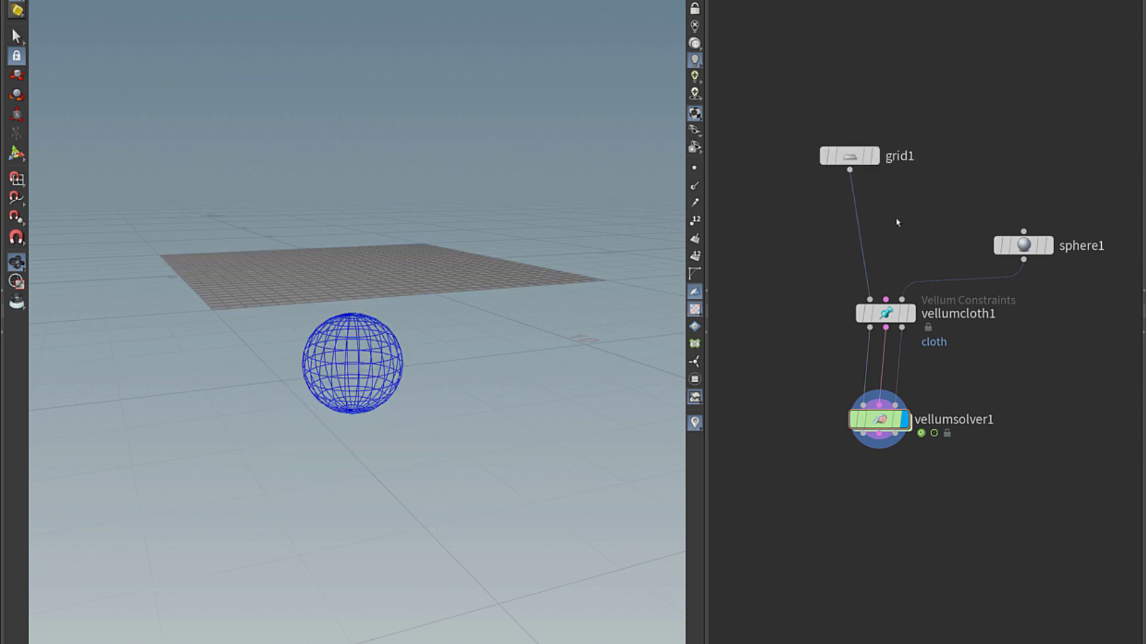
key(Tab)
text(remesh)
key(Return)
click(881, 222)
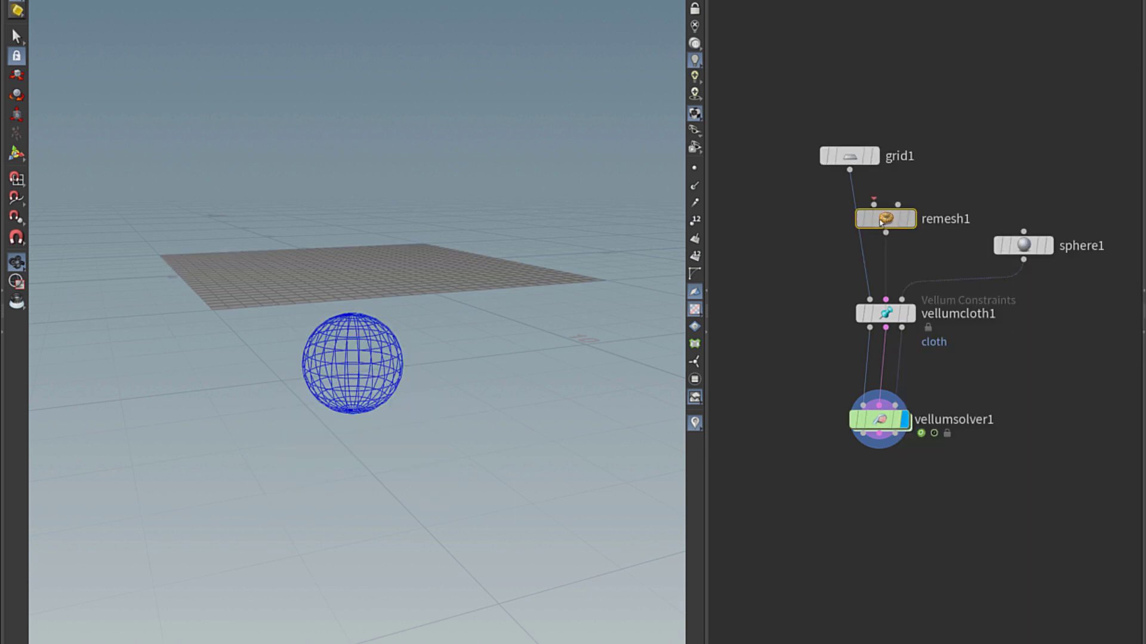
click(910, 219)
alt+drag(351, 302, 351, 345)
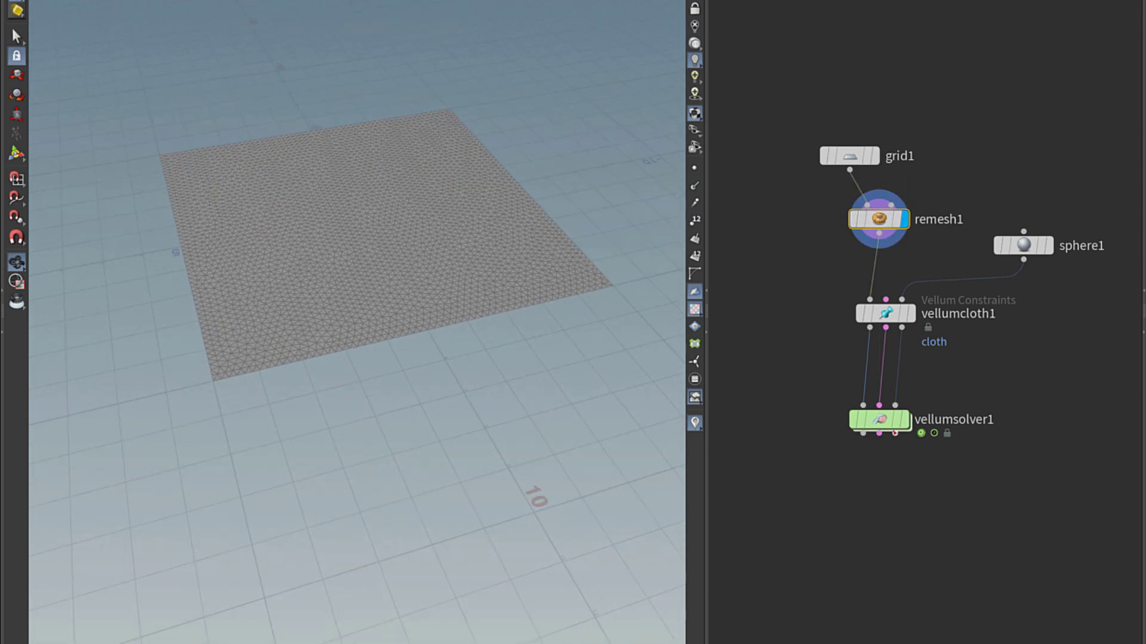
click(904, 419)
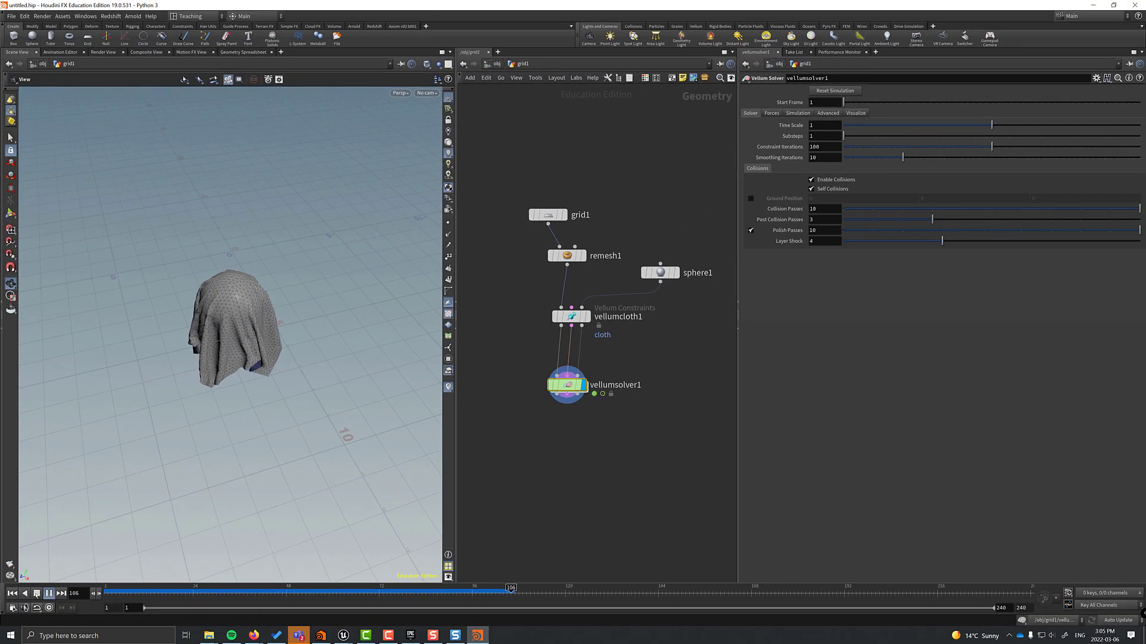
click(15, 594)
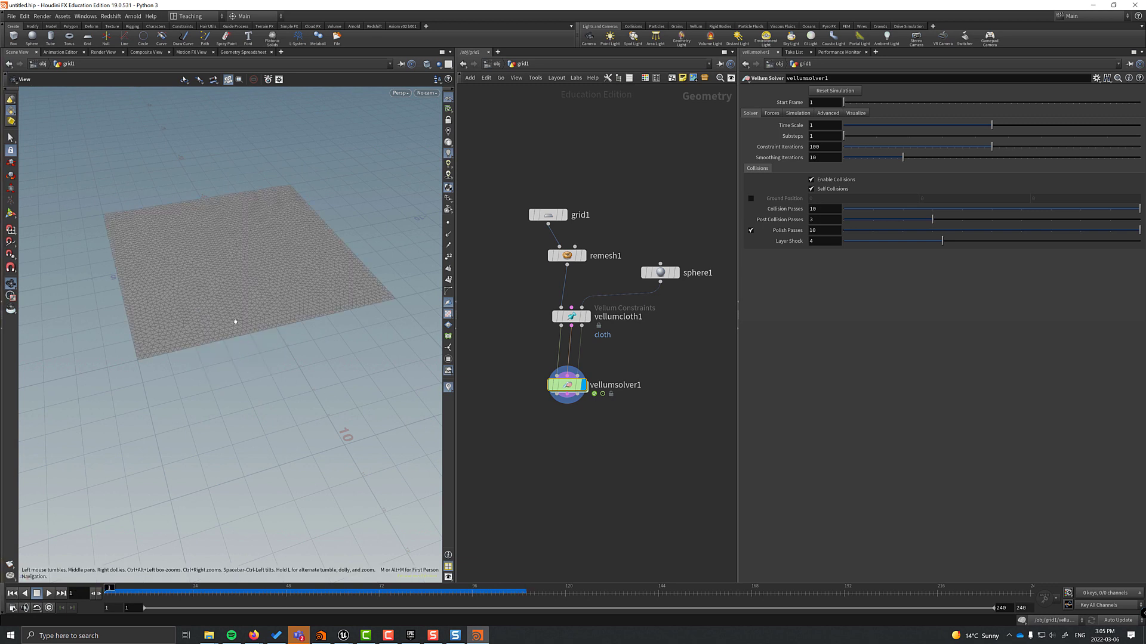
Add the SideFX Labs shelf and update the Labs toolset to release 19.0.556.
drag(236, 339, 236, 316)
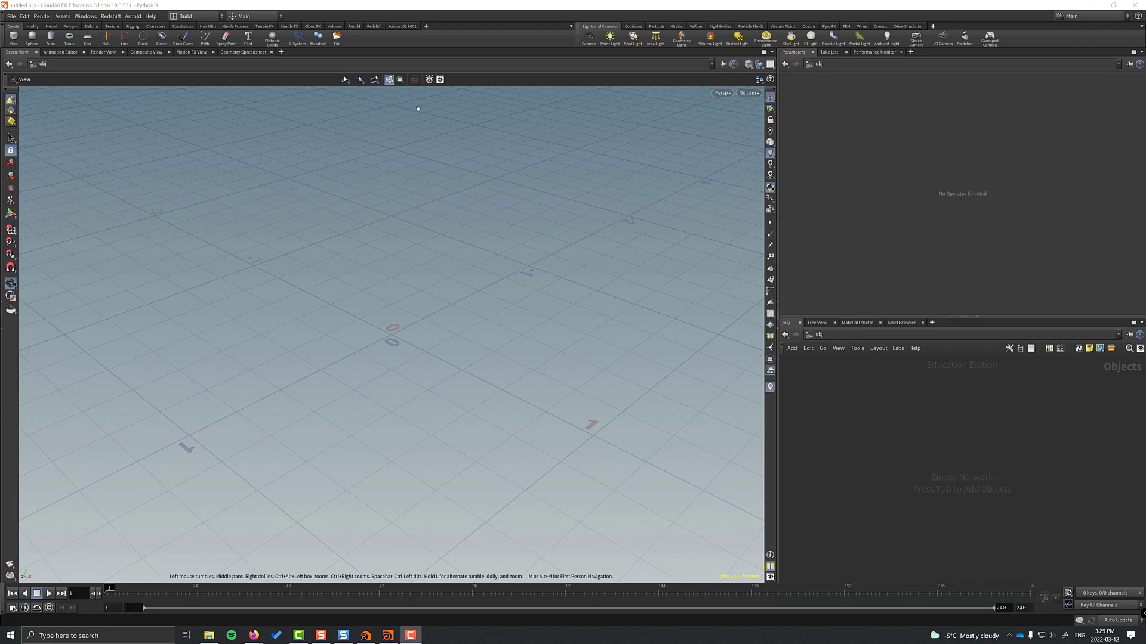
mouse_move(434, 54)
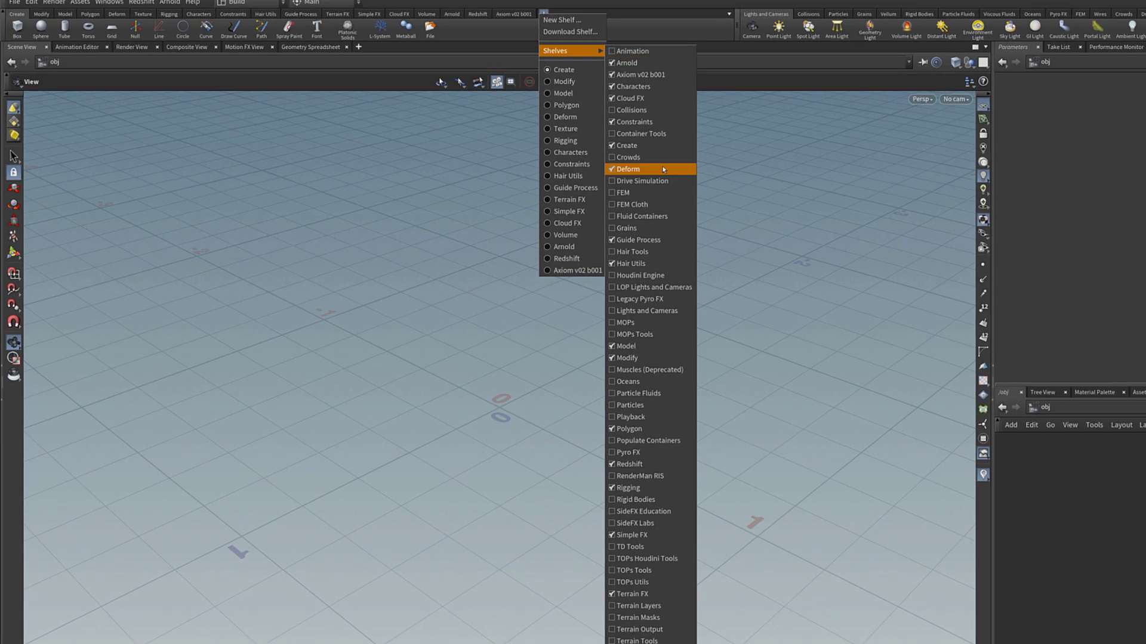
click(655, 524)
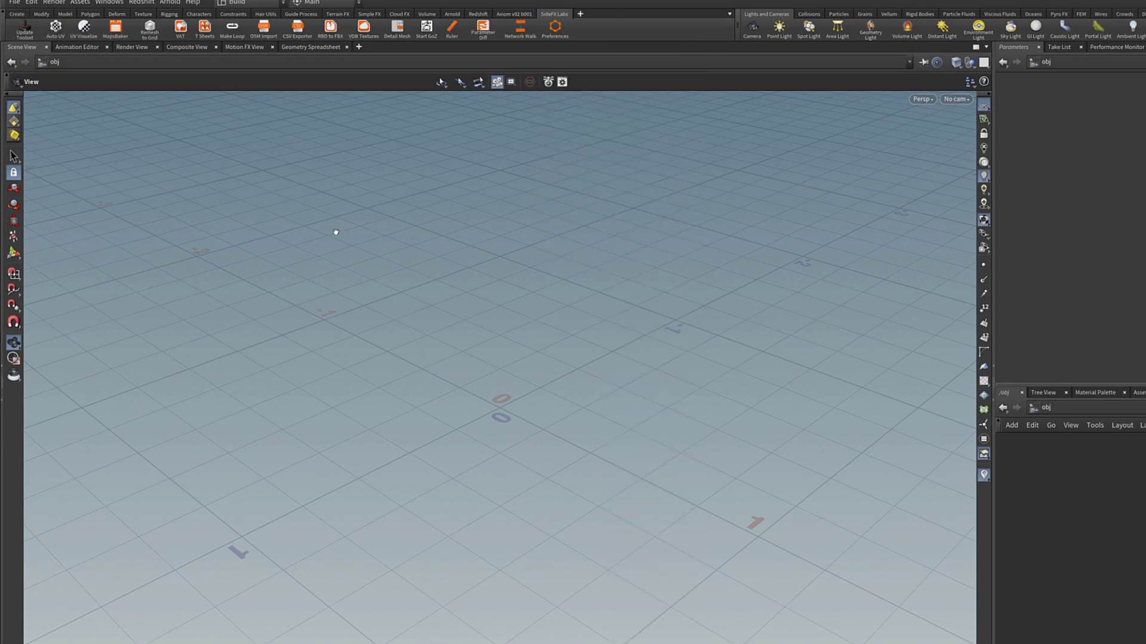
click(25, 30)
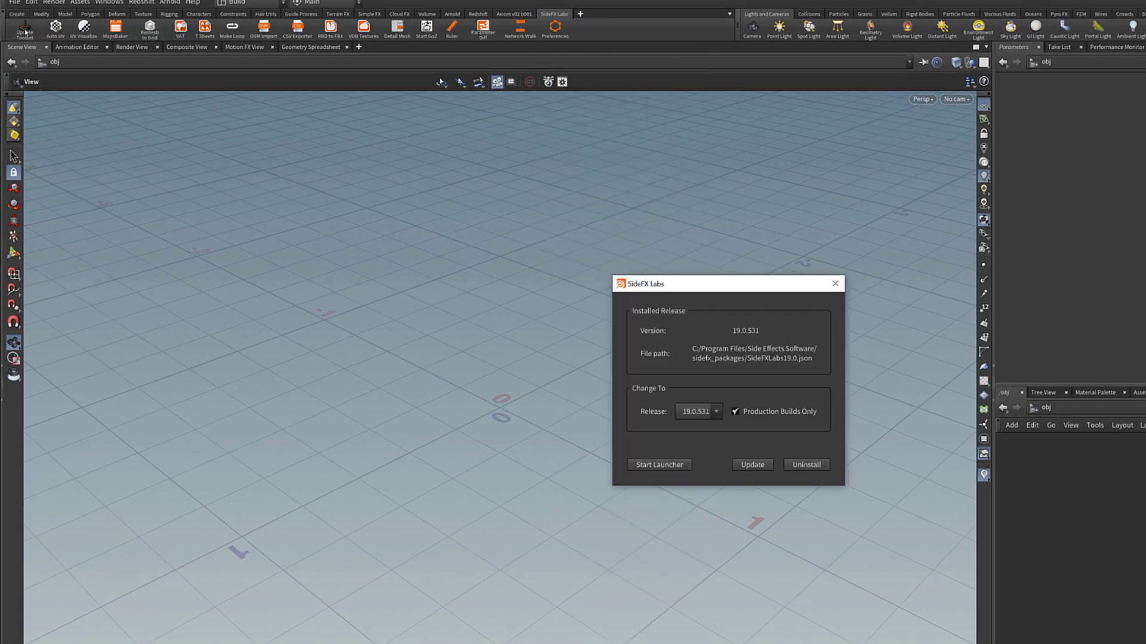
click(707, 412)
click(697, 427)
click(751, 465)
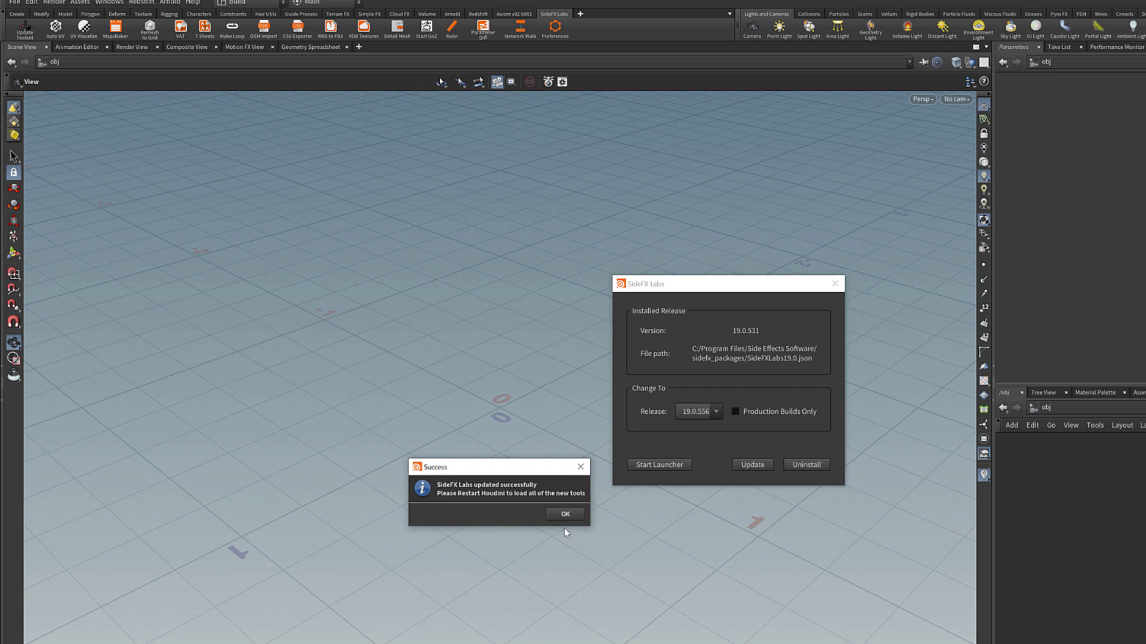
click(565, 514)
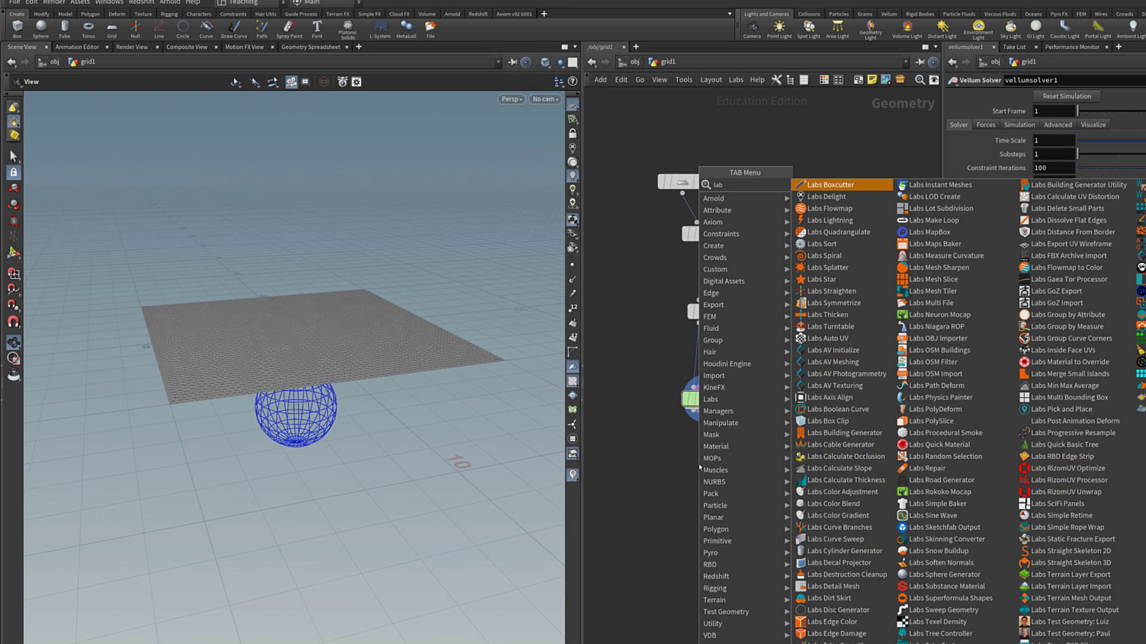
Add a Labs Skinning Converter under vellumsolver1 and display its result.
text(skinning)
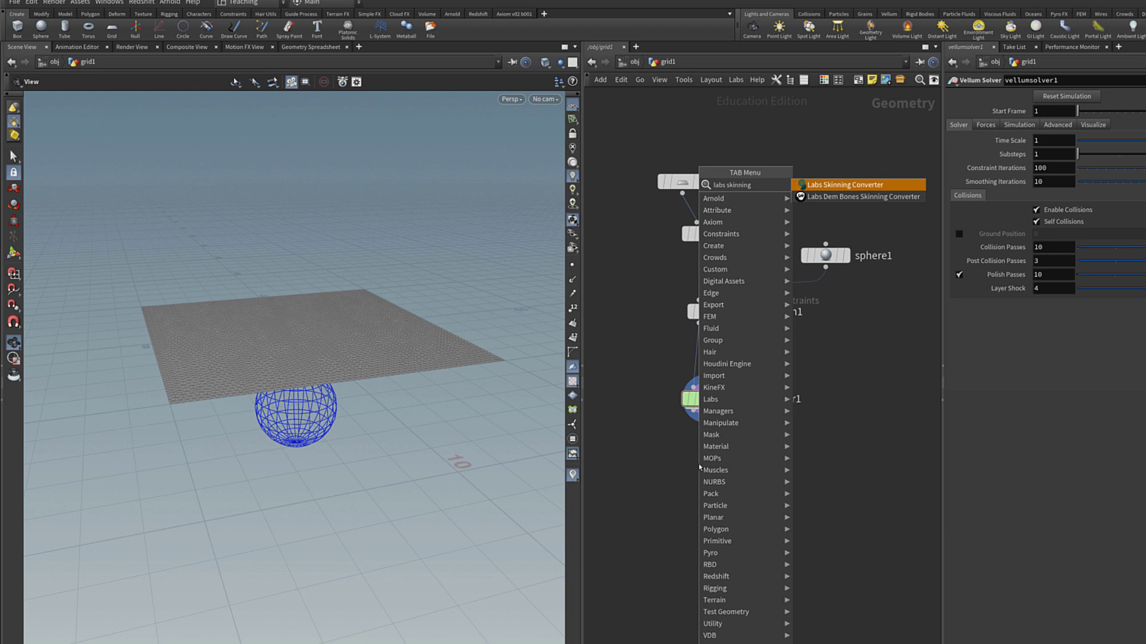
key(Return)
click(699, 467)
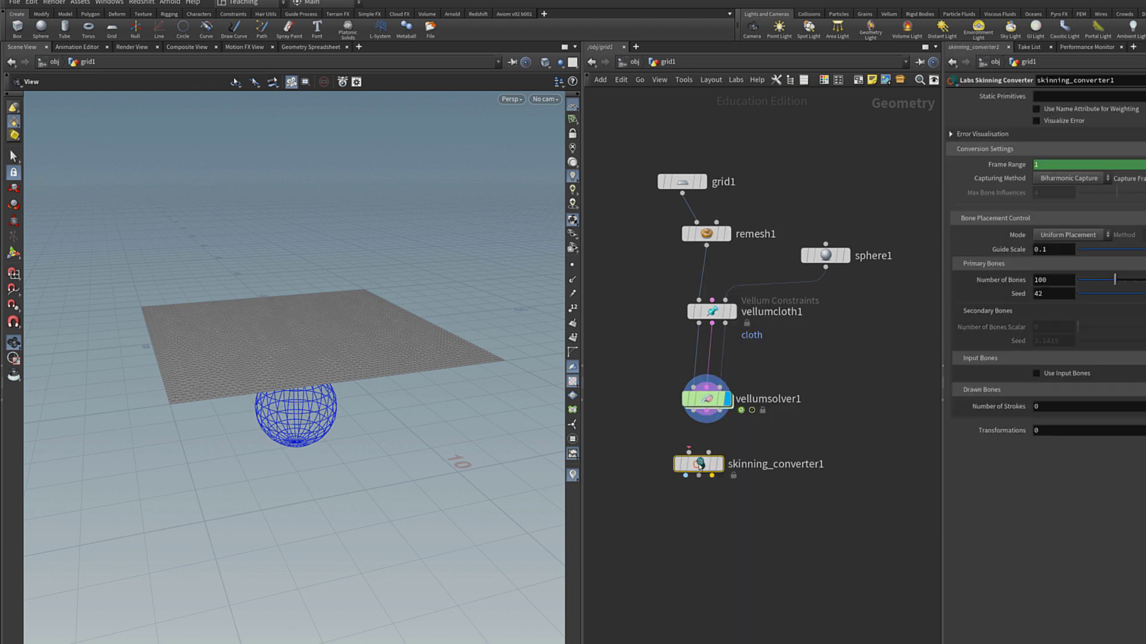
mouse_move(719, 469)
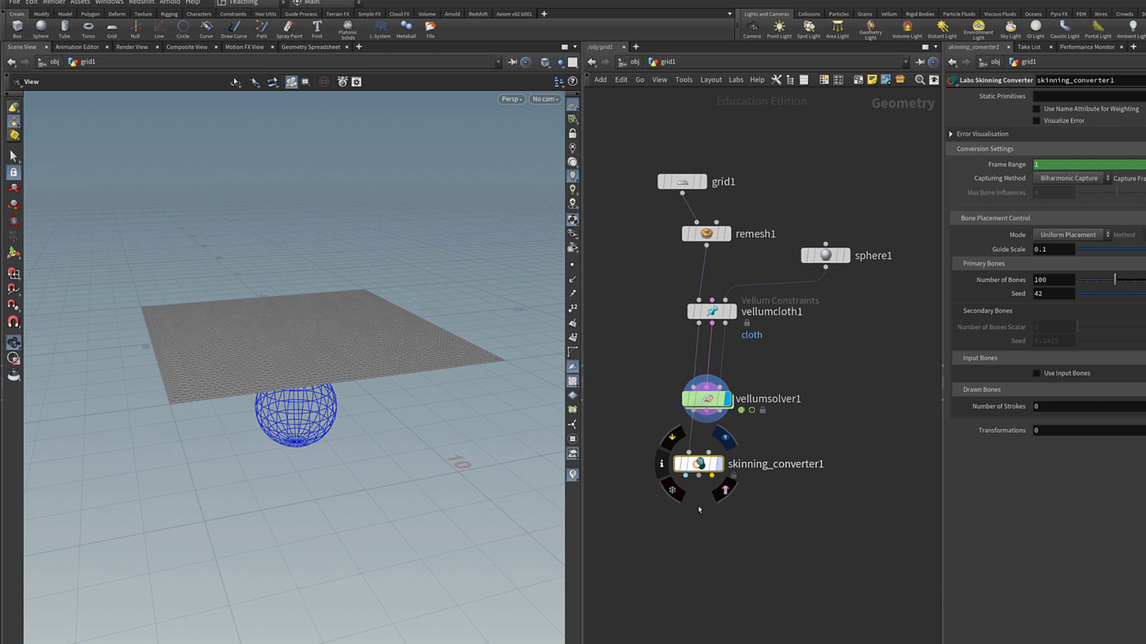
key(r)
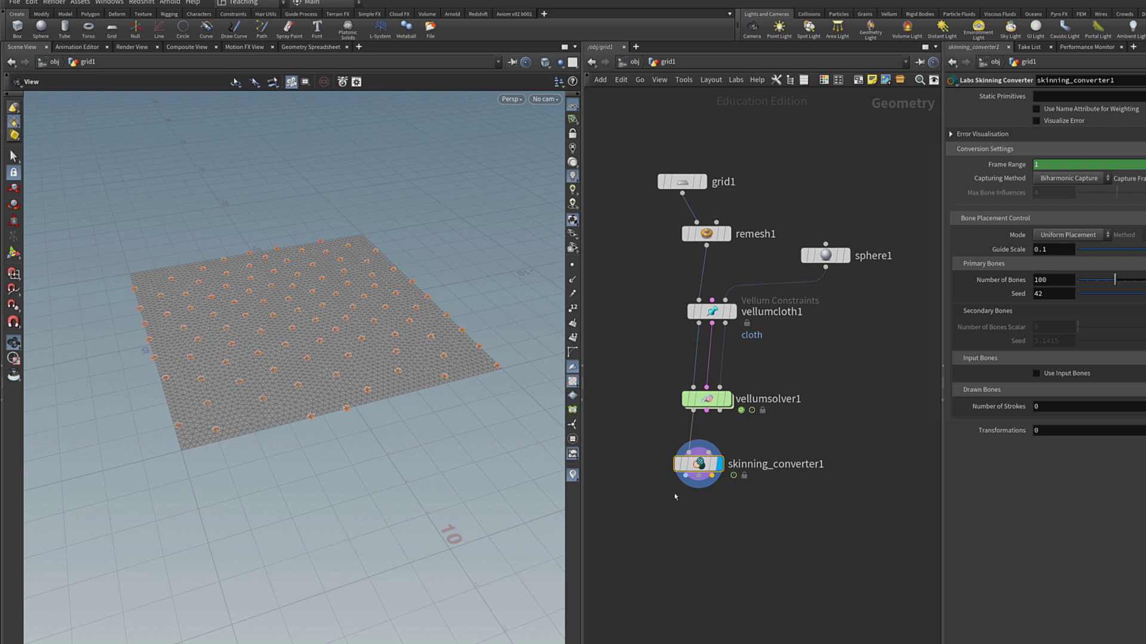
Add a ROP FBX Character Output and wire the converter's third output into it.
key(Tab)
text(fbx)
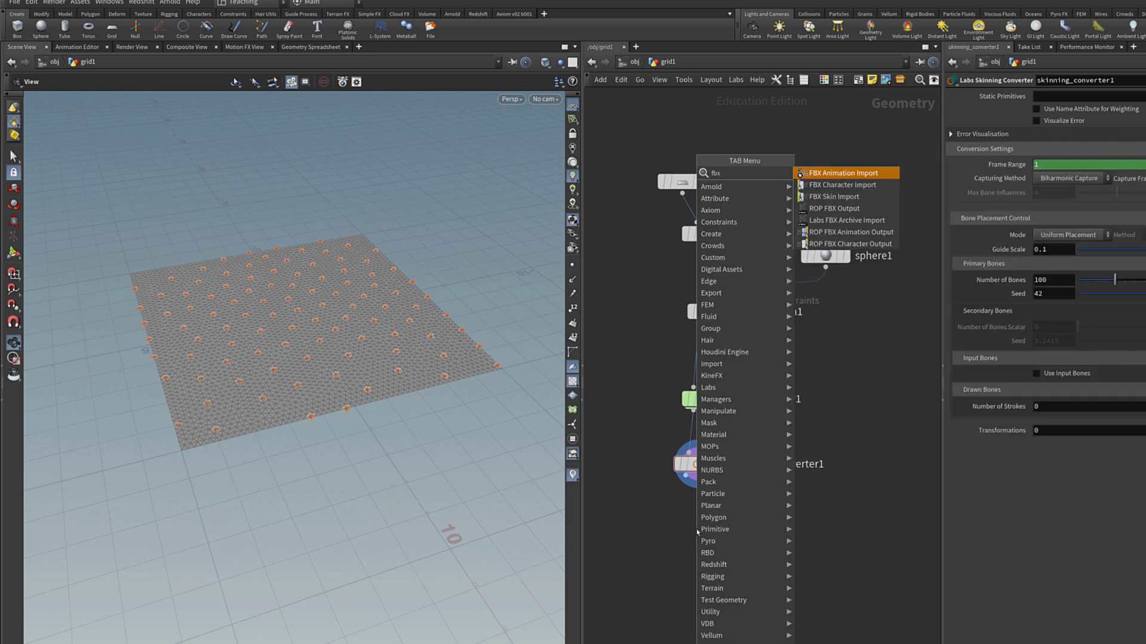
text( char)
key(Down)
key(Return)
drag(713, 476, 712, 517)
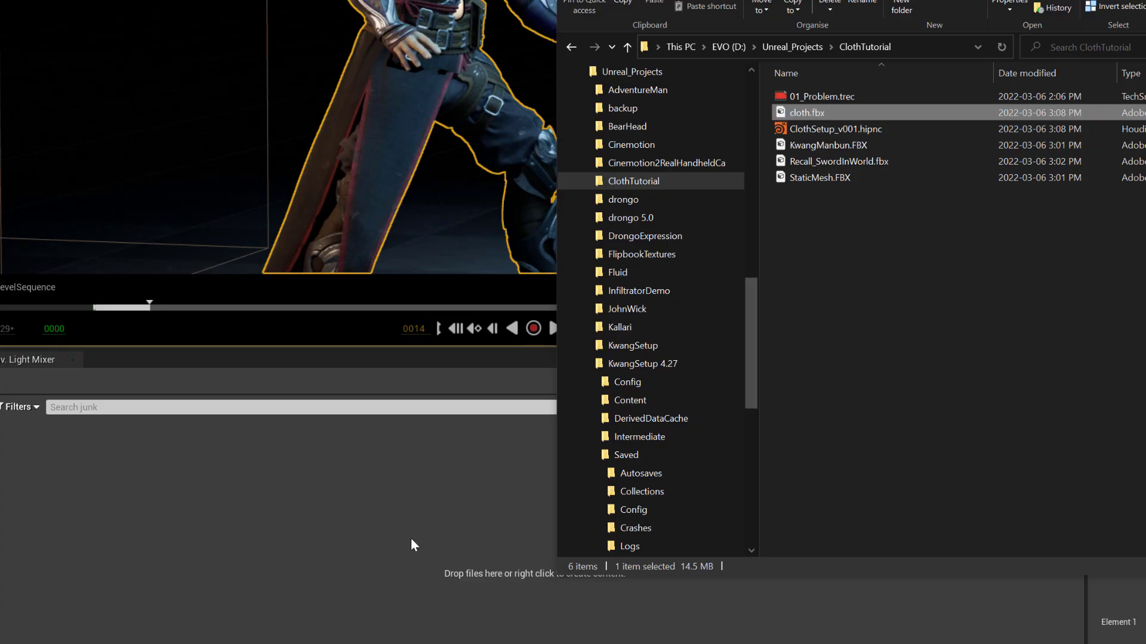
Import cloth.fbx as a skeletal mesh with animation and preview cloth_Anim.
drag(412, 545, 411, 545)
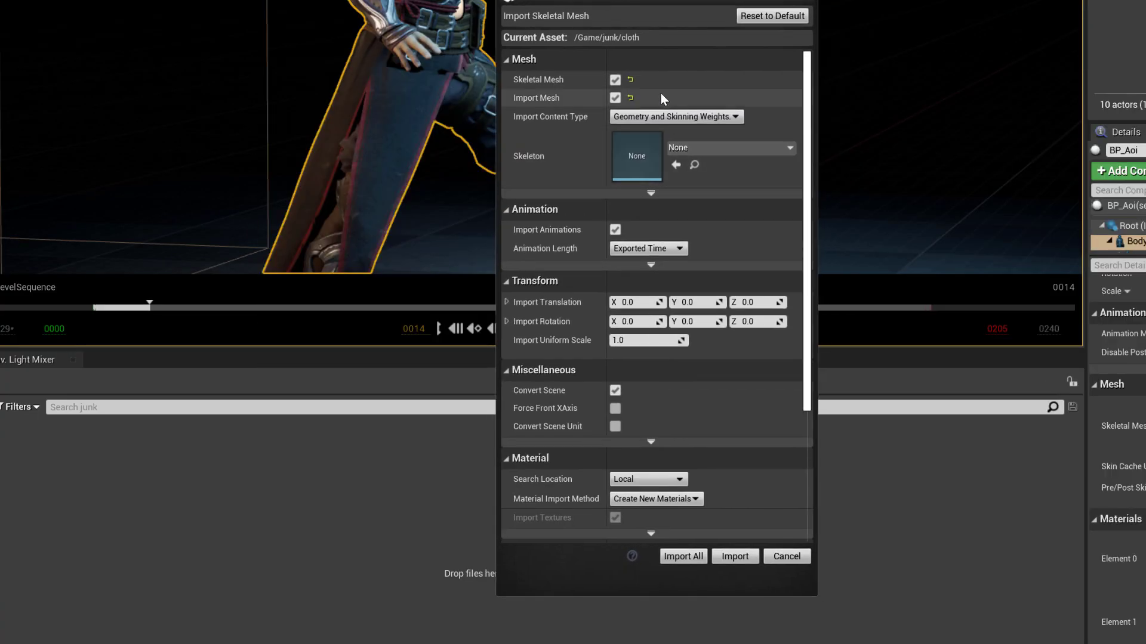
click(734, 556)
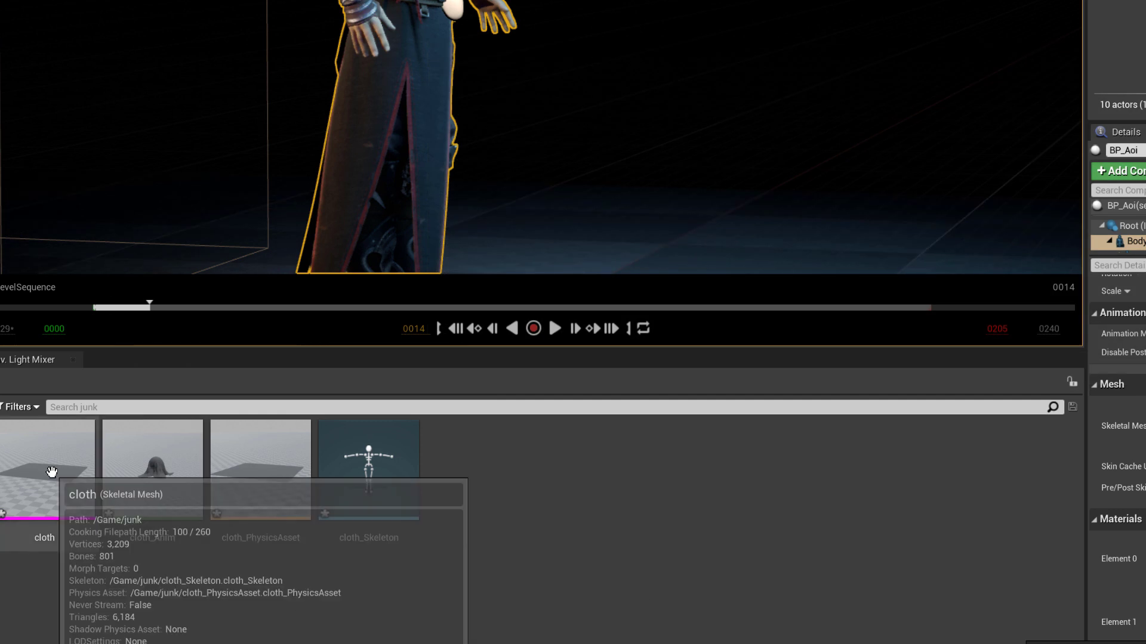
double_click(48, 468)
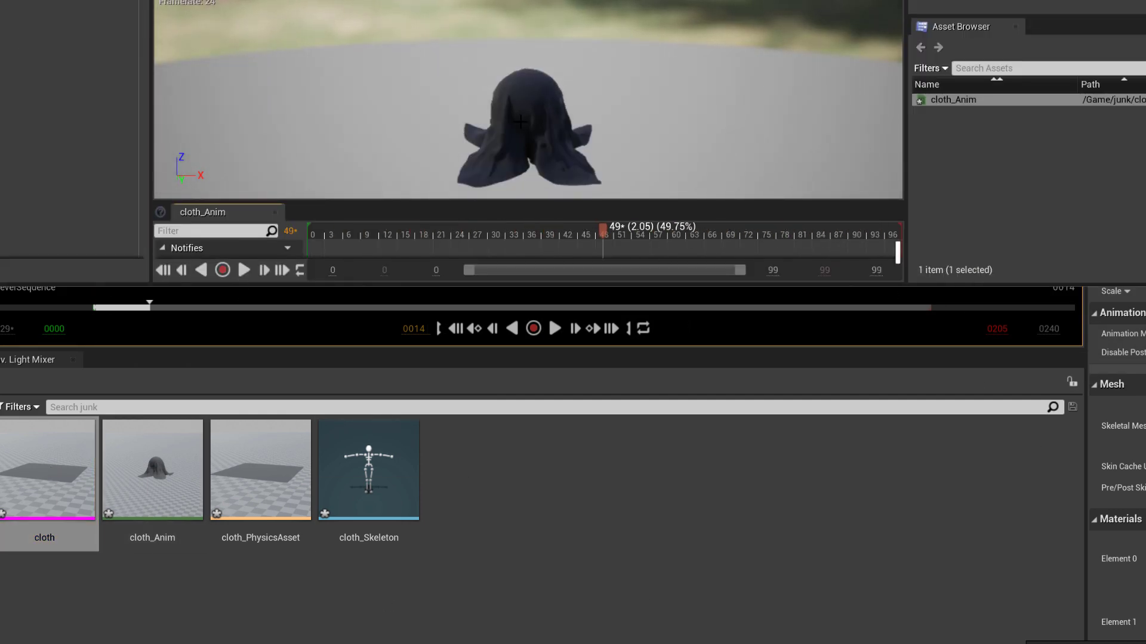
scroll(345, 92, up, 5)
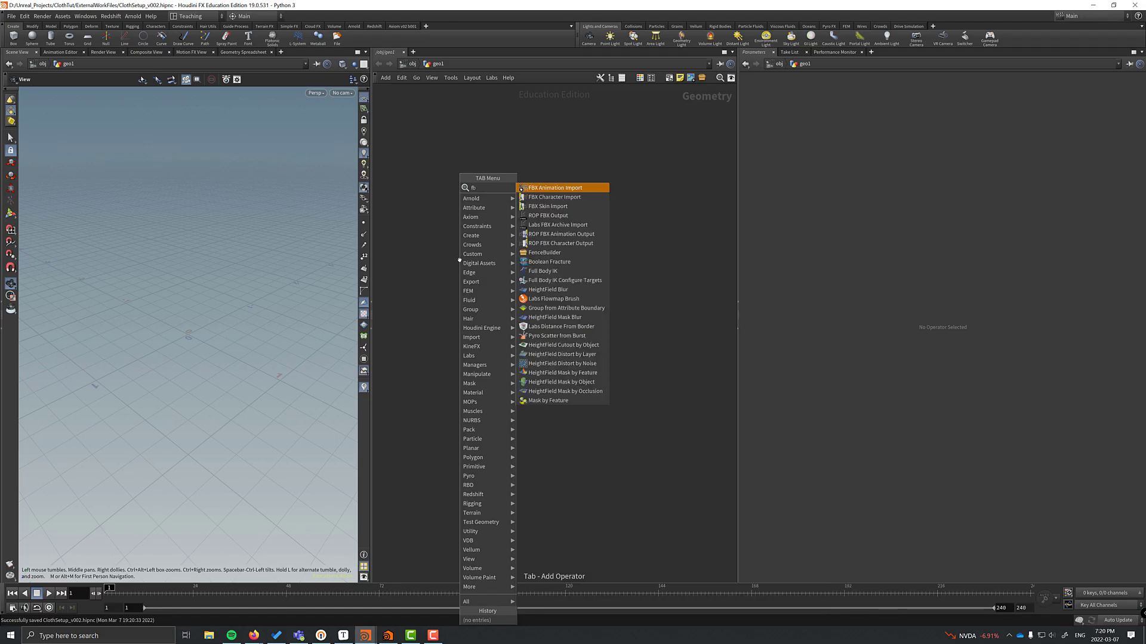
text(x)
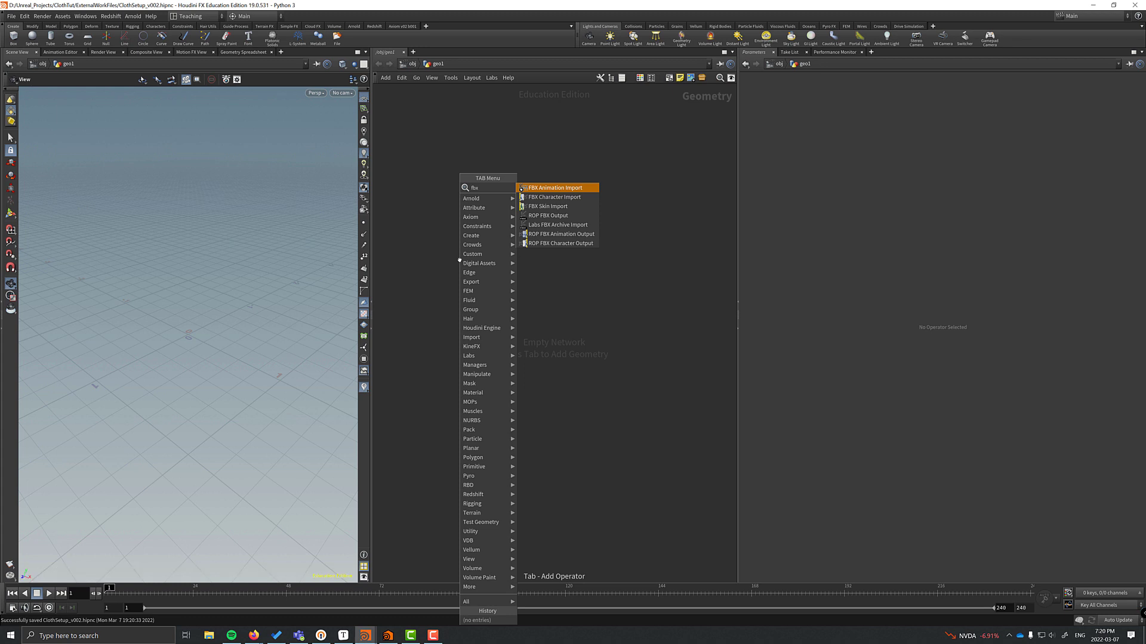
Add an FBX Character Import node loading $HIP/Kwang_GDC.FBX and frame the character.
key(Down)
key(Return)
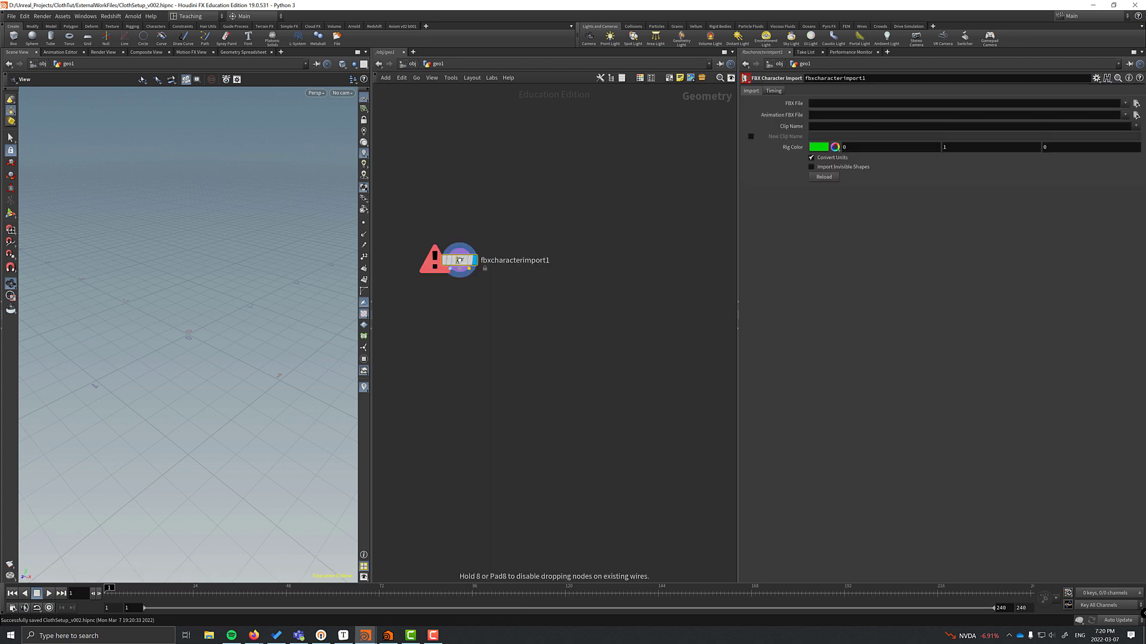
click(1137, 103)
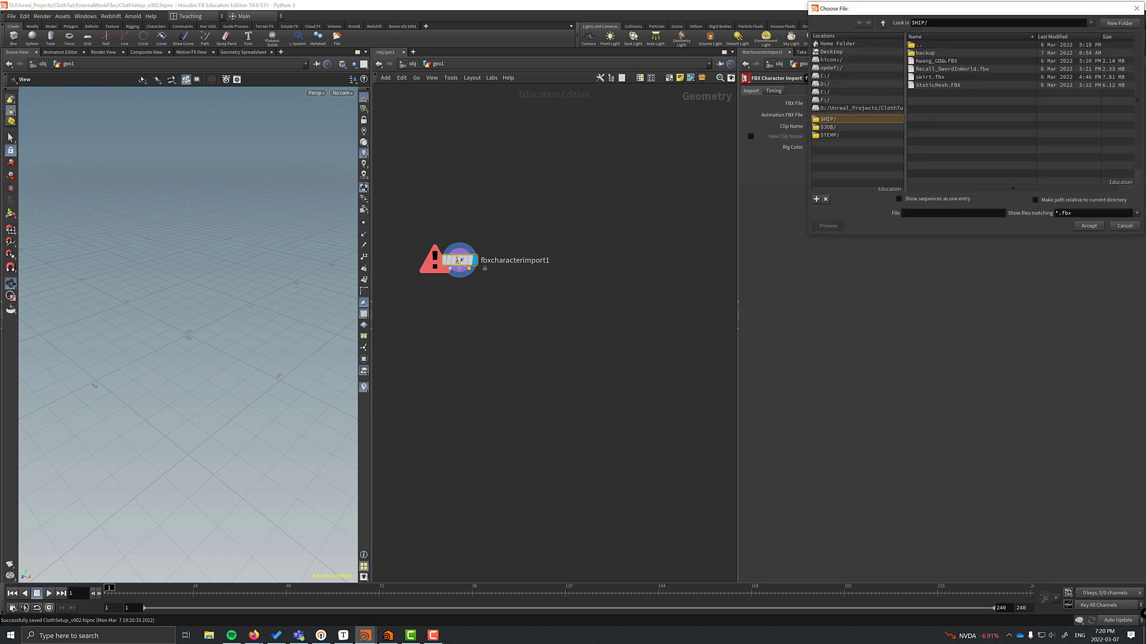
key(Escape)
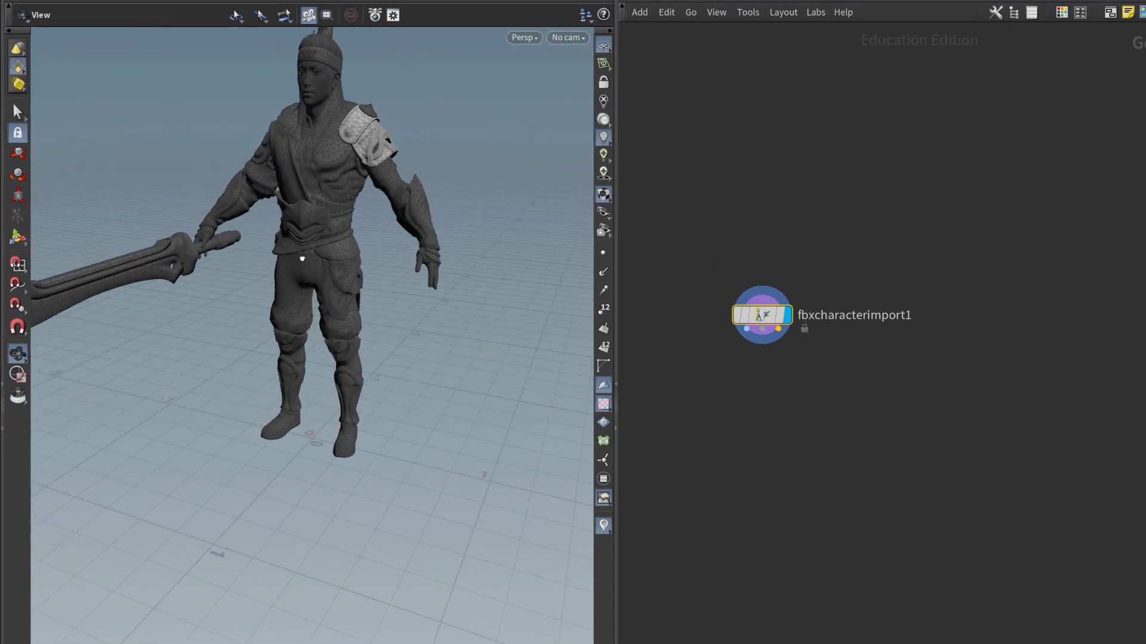
drag(302, 258, 326, 363)
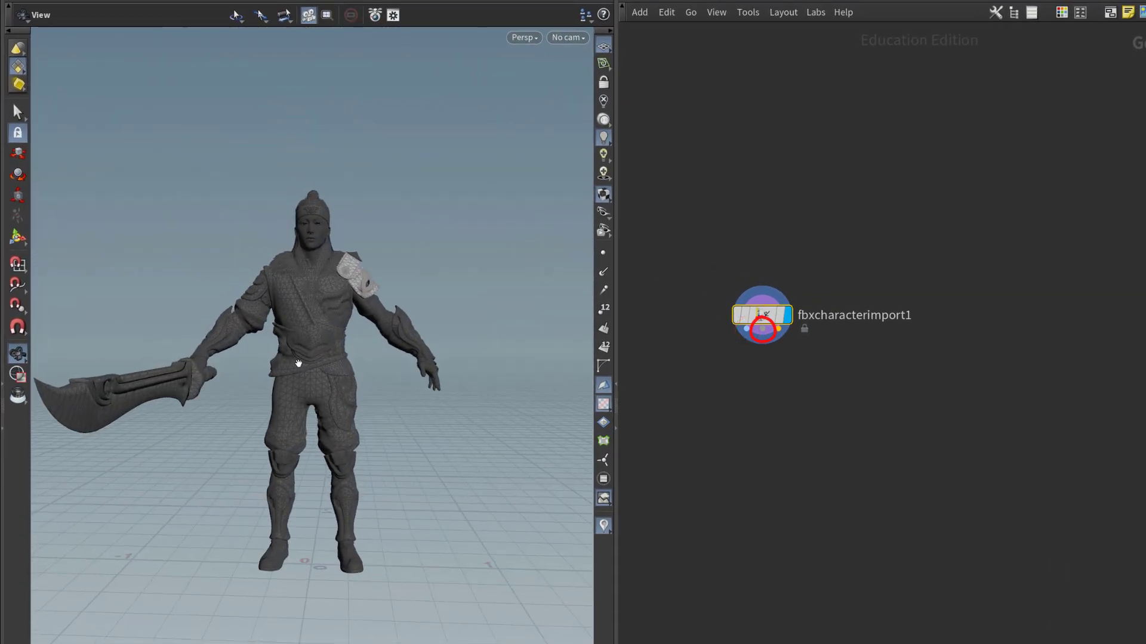
scroll(382, 352, up, 5)
middle_drag(374, 349, 396, 385)
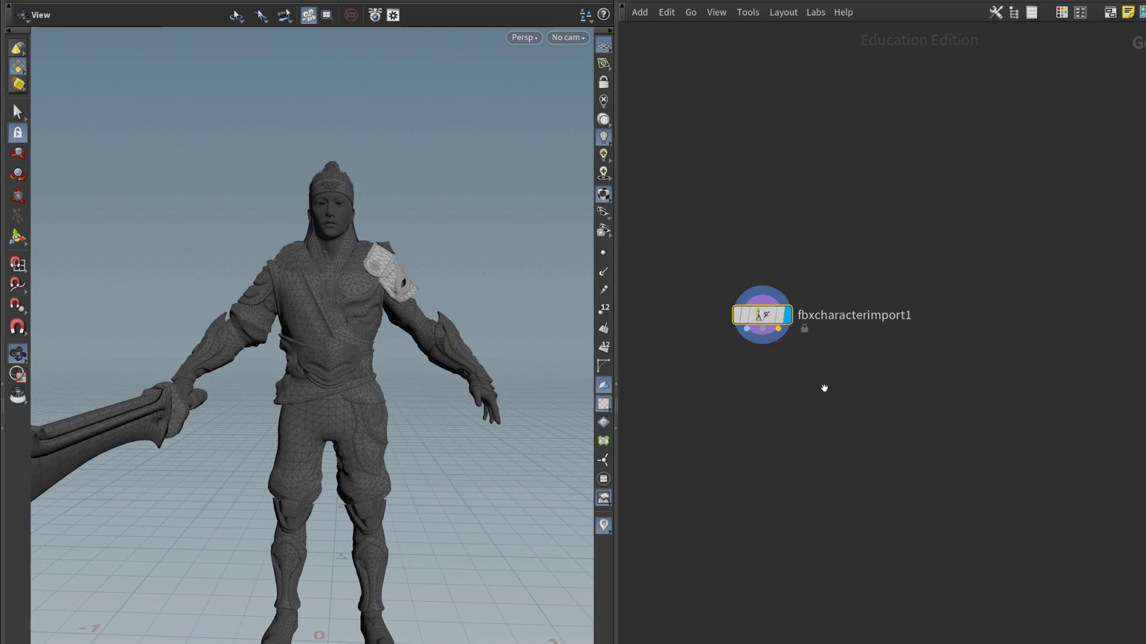
Rename the character import node to Character and add an FBX Animation Import node.
double_click(838, 318)
text(A)
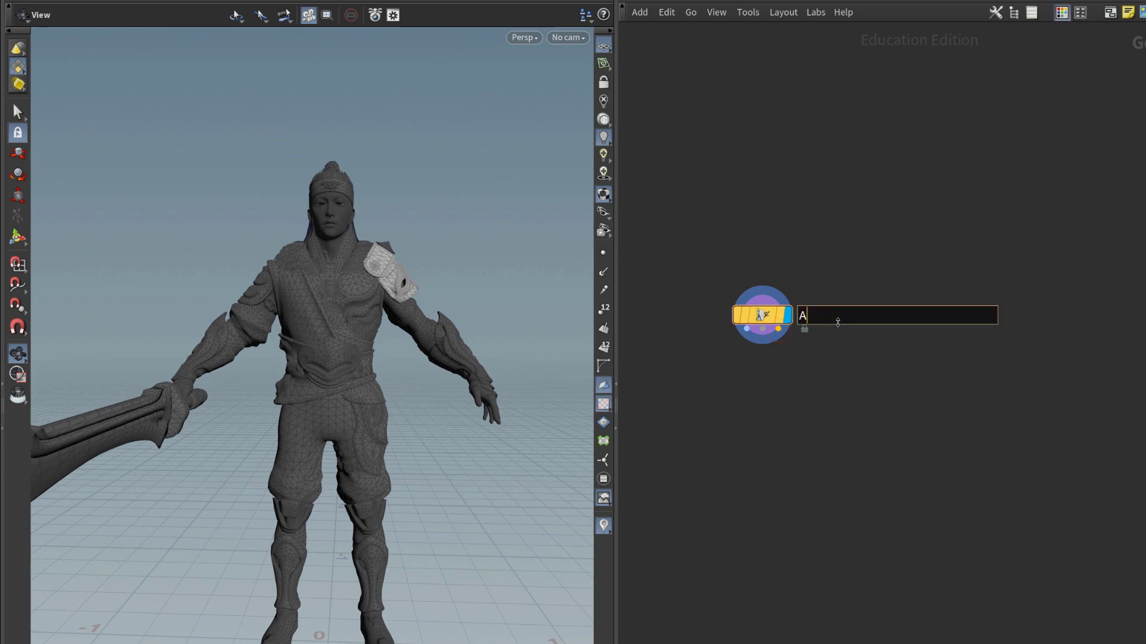
text(haracter)
key(Return)
key(Tab)
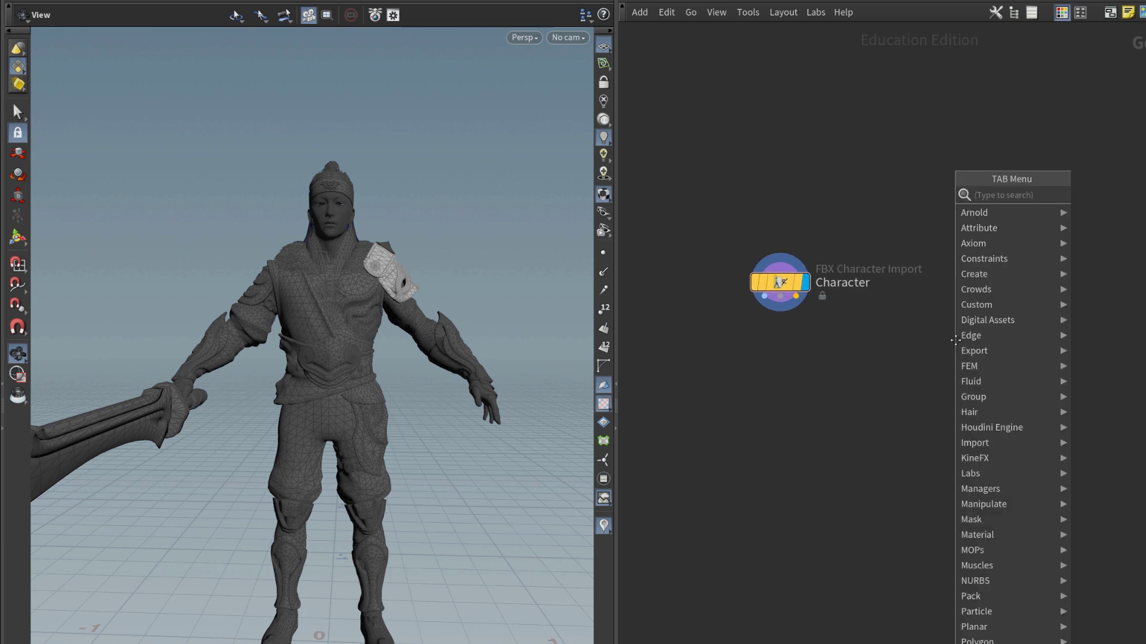
text(fbx)
key(Return)
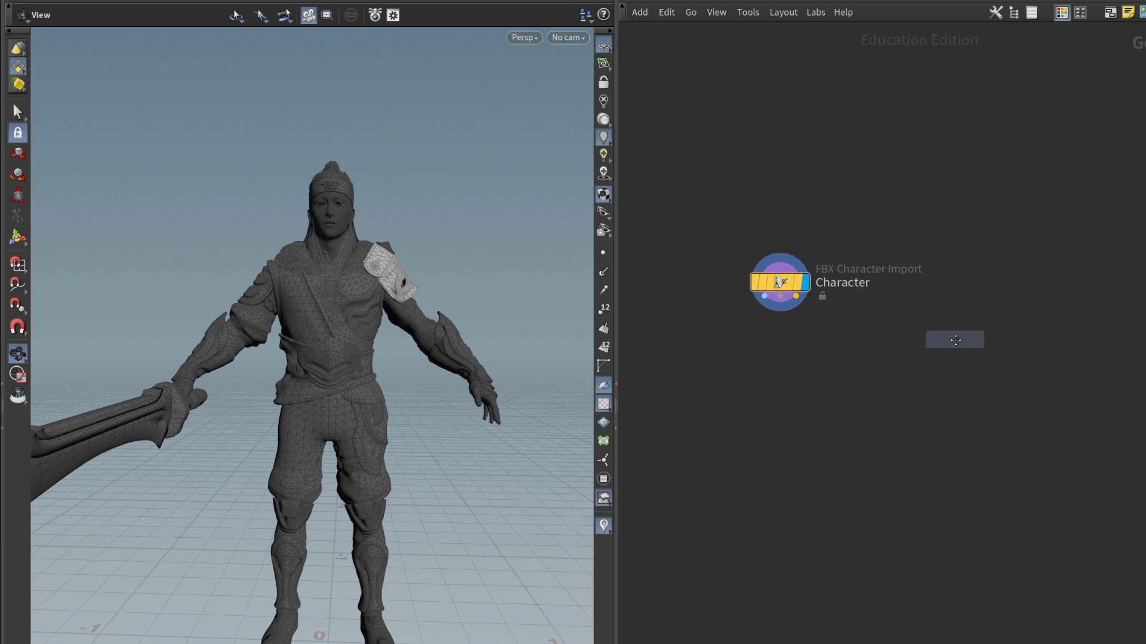
Load Recall_SwordInWorld.fbx into the FBX Animation Import node and display the animated skeleton.
click(955, 340)
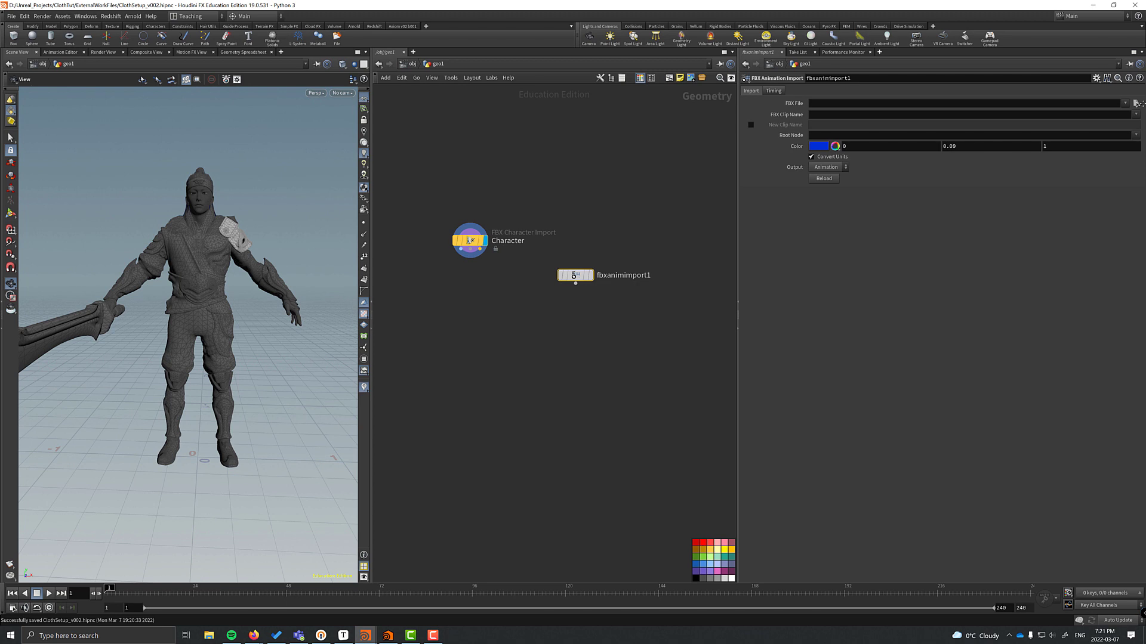
click(1136, 104)
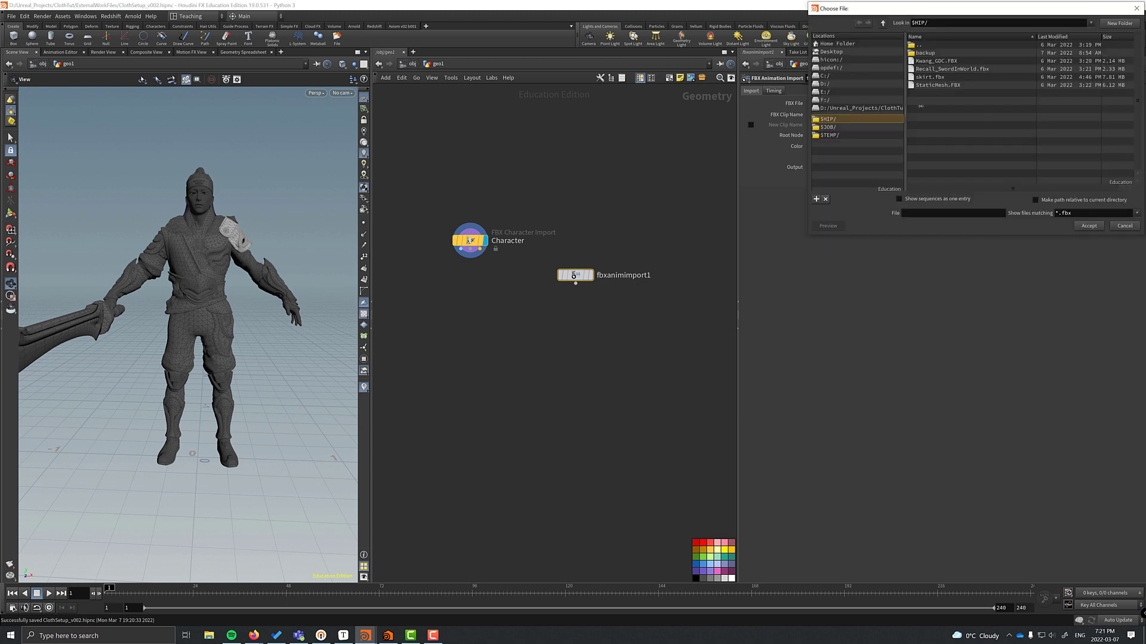
double_click(934, 69)
click(589, 275)
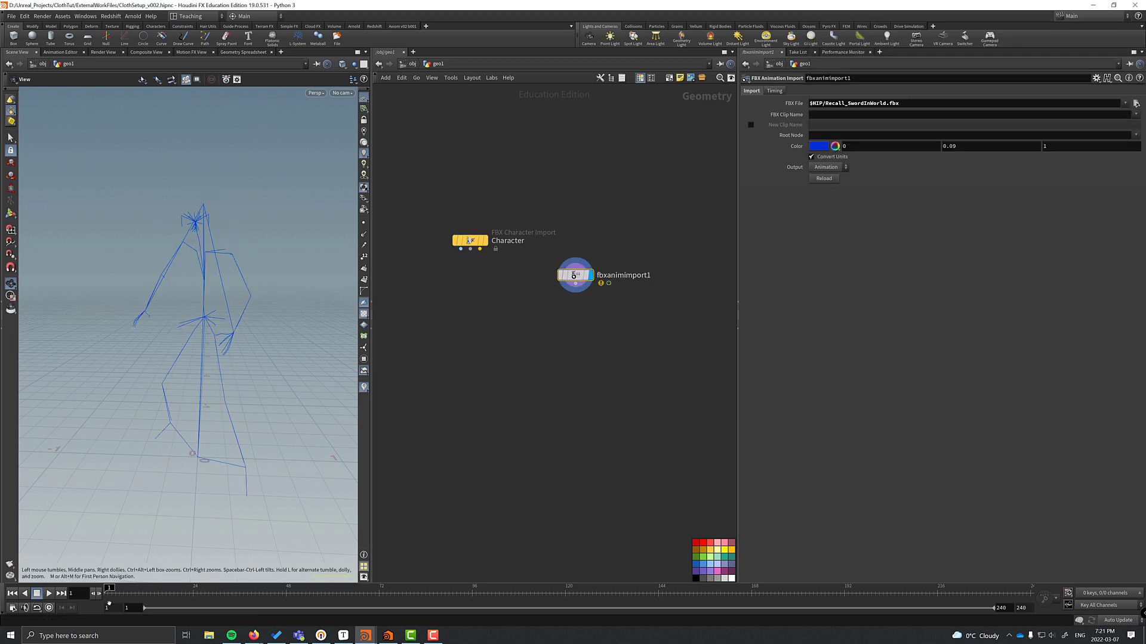
Add a Bone Deform fed by the character mesh, rest skeleton and animated skeleton, and display it.
key(Tab)
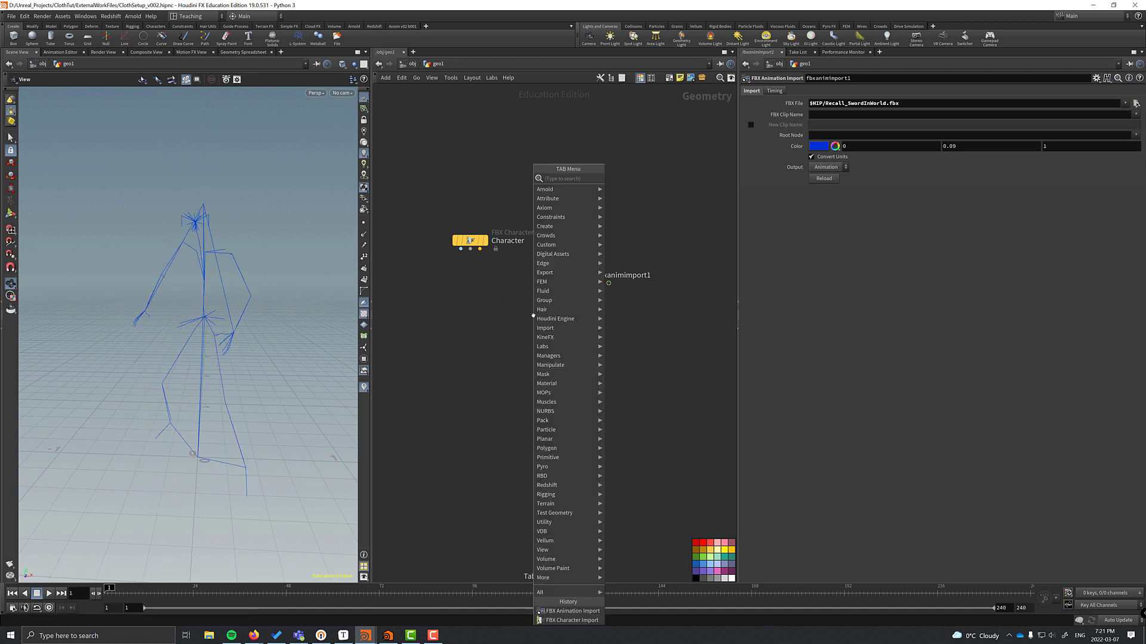
text(bonedeform)
key(Return)
click(494, 330)
click(461, 248)
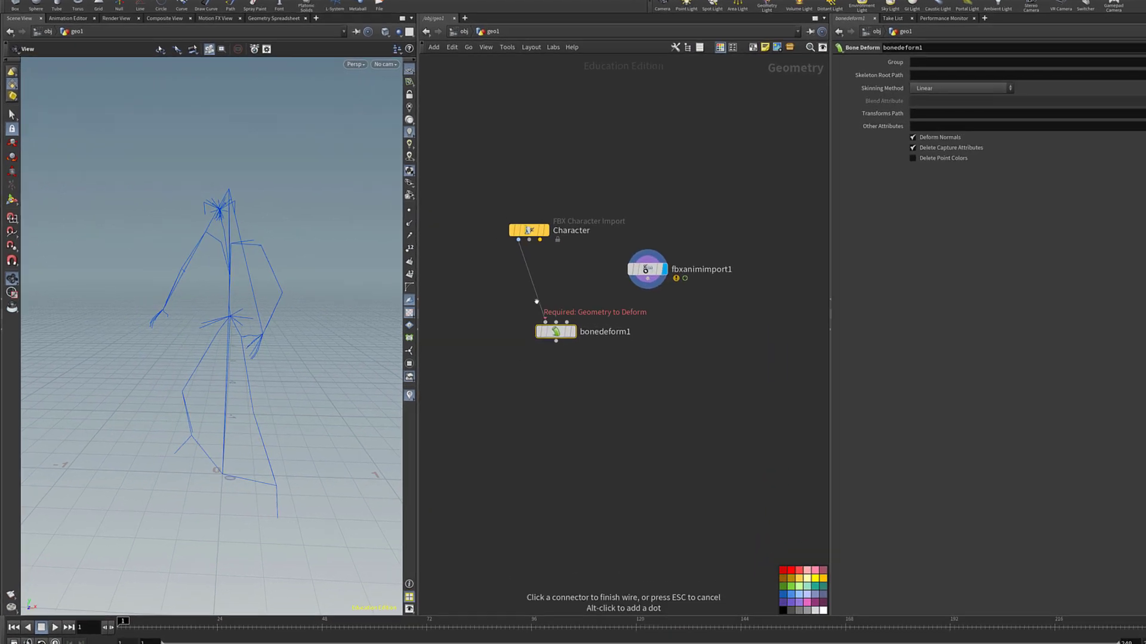
click(545, 322)
click(529, 240)
click(556, 322)
click(647, 279)
click(566, 322)
click(573, 332)
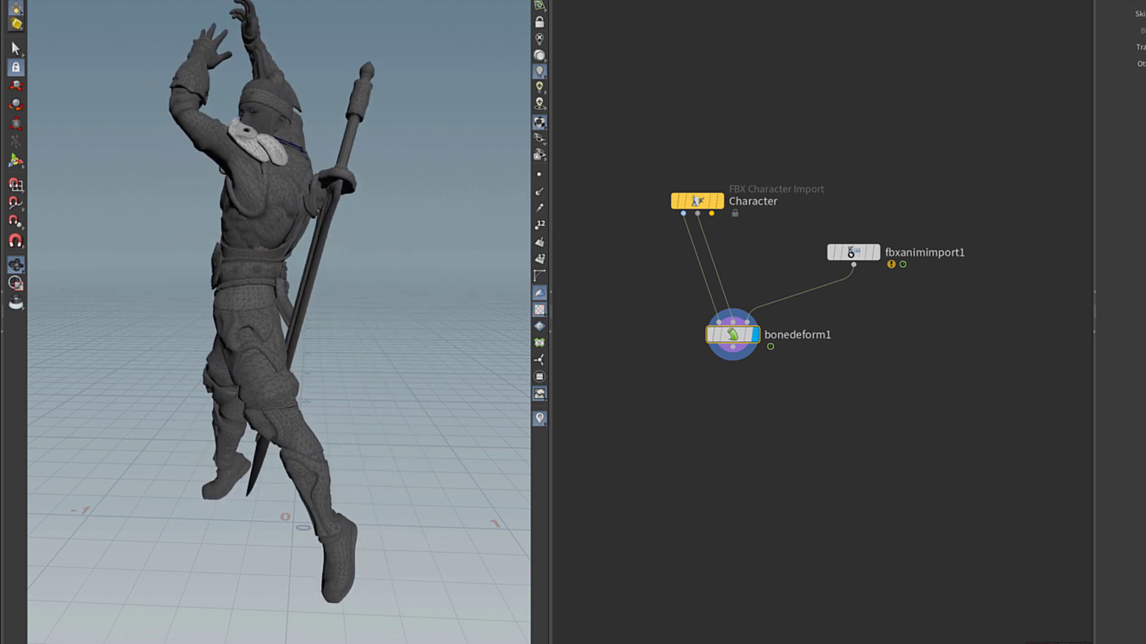
Rename fbxanimimport1 to Animation.
click(853, 252)
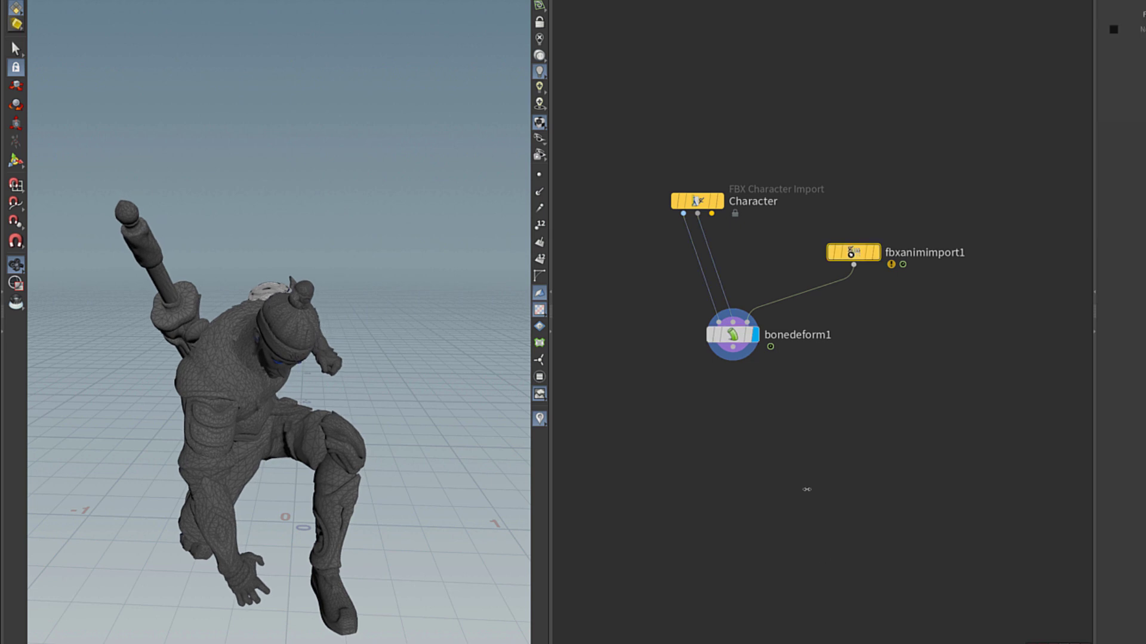
key(F2)
text(Animation)
key(Return)
Insert a displayed Attribute Delete between Character and bonedeform1 that removes the shop_materialpath primitive attribute.
key(l)
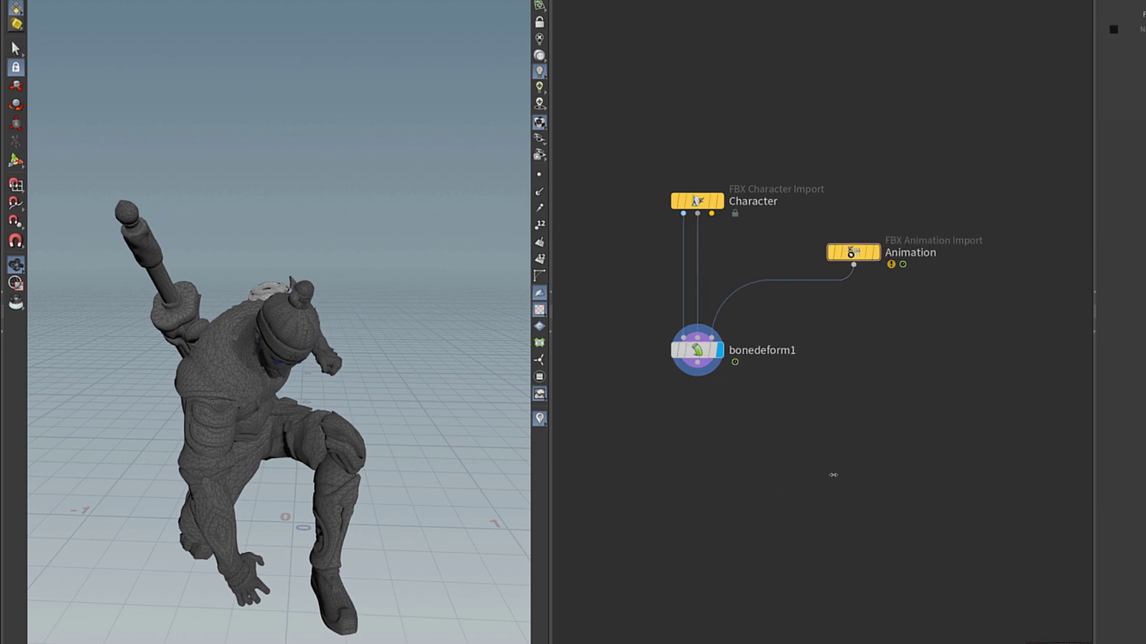
key(Tab)
text(adel)
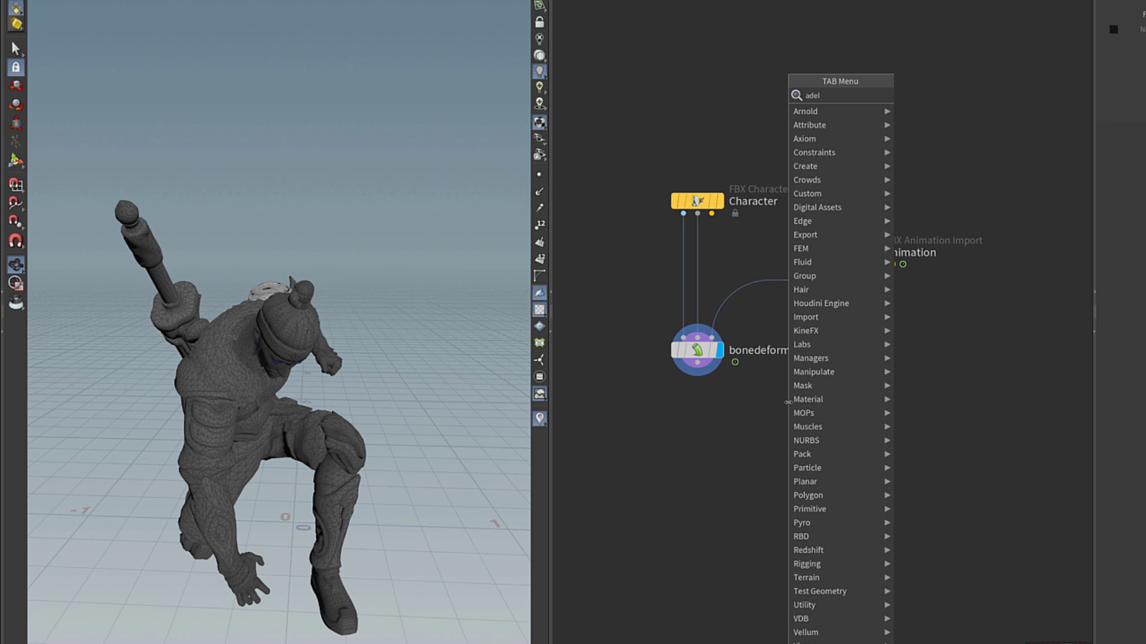
key(Return)
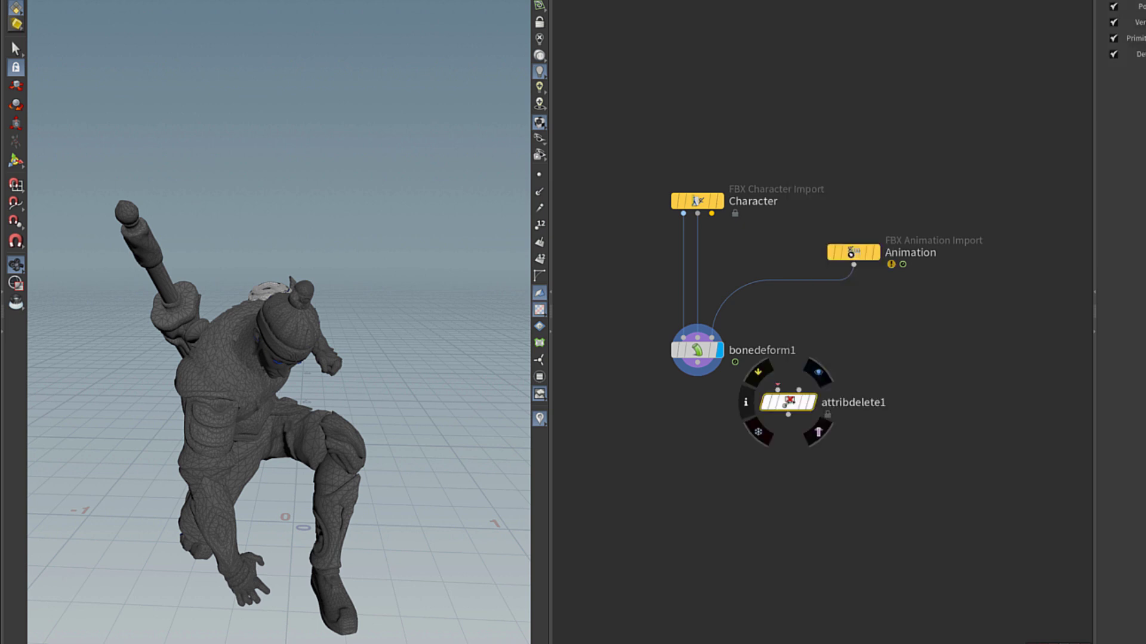
drag(799, 405, 694, 295)
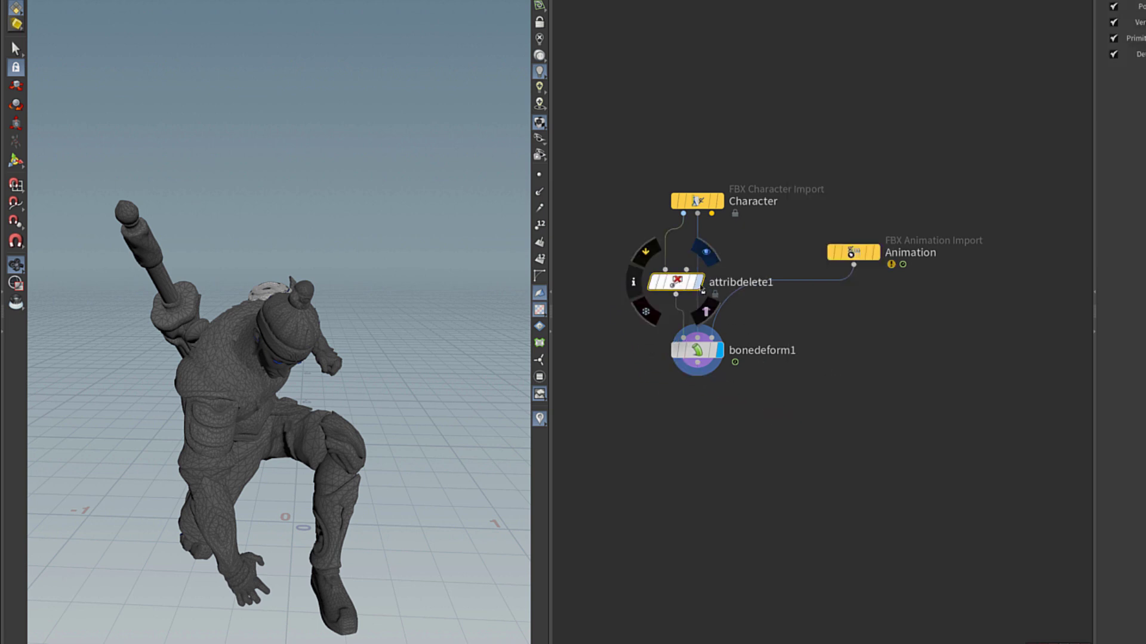
click(702, 290)
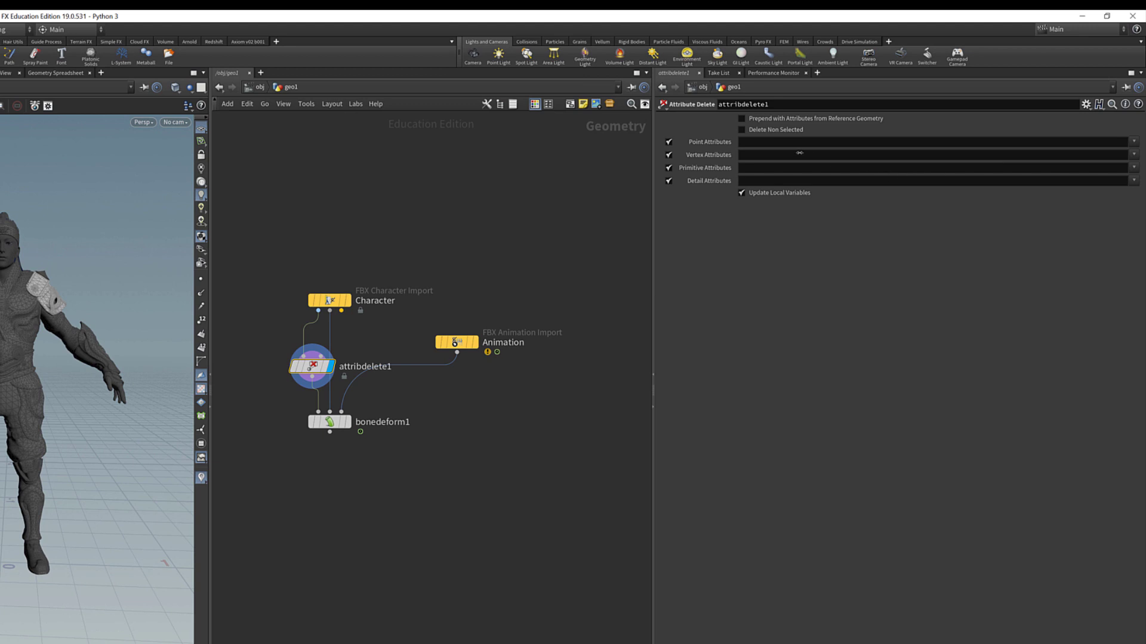
click(1133, 169)
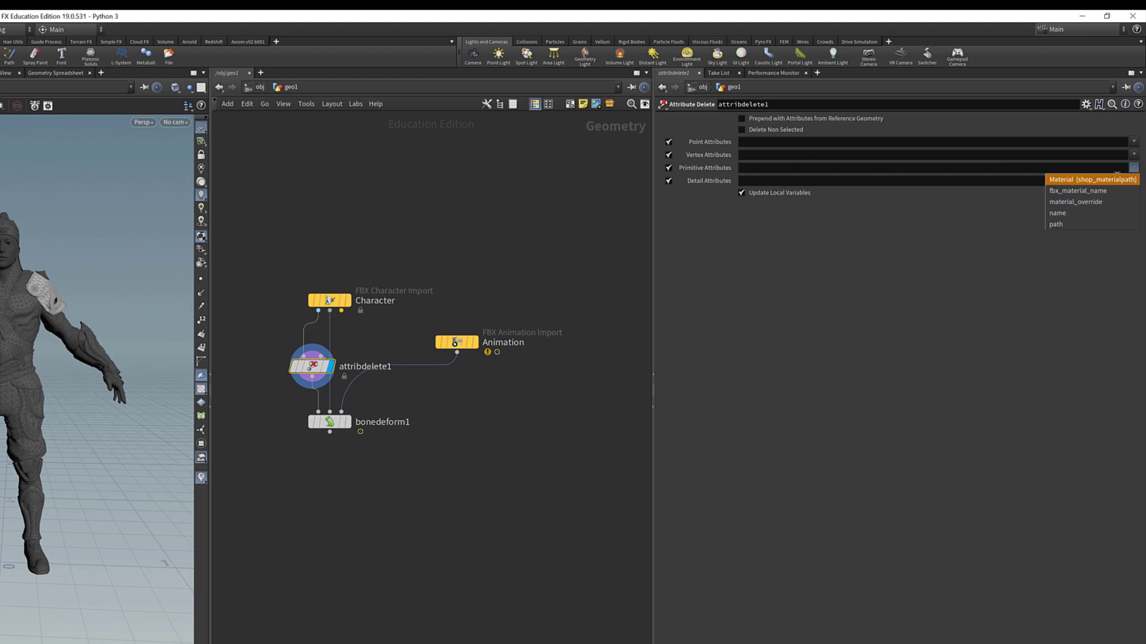
click(1087, 191)
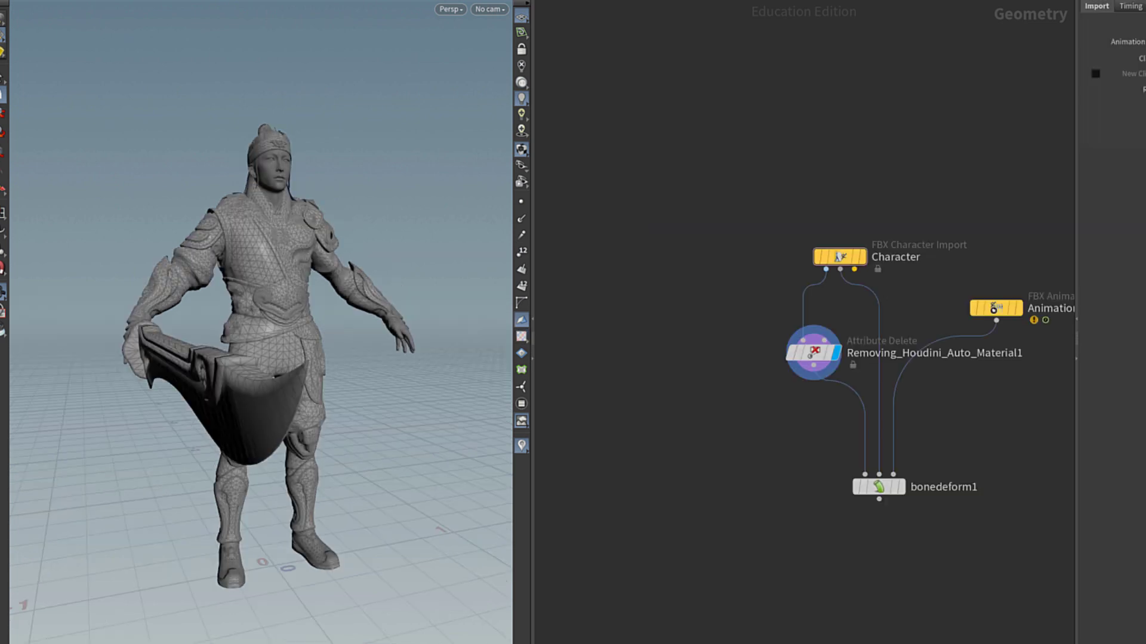
Add an FBX Skin Import node, display it, and rename it Skirt.
key(Tab)
text(fbxskin)
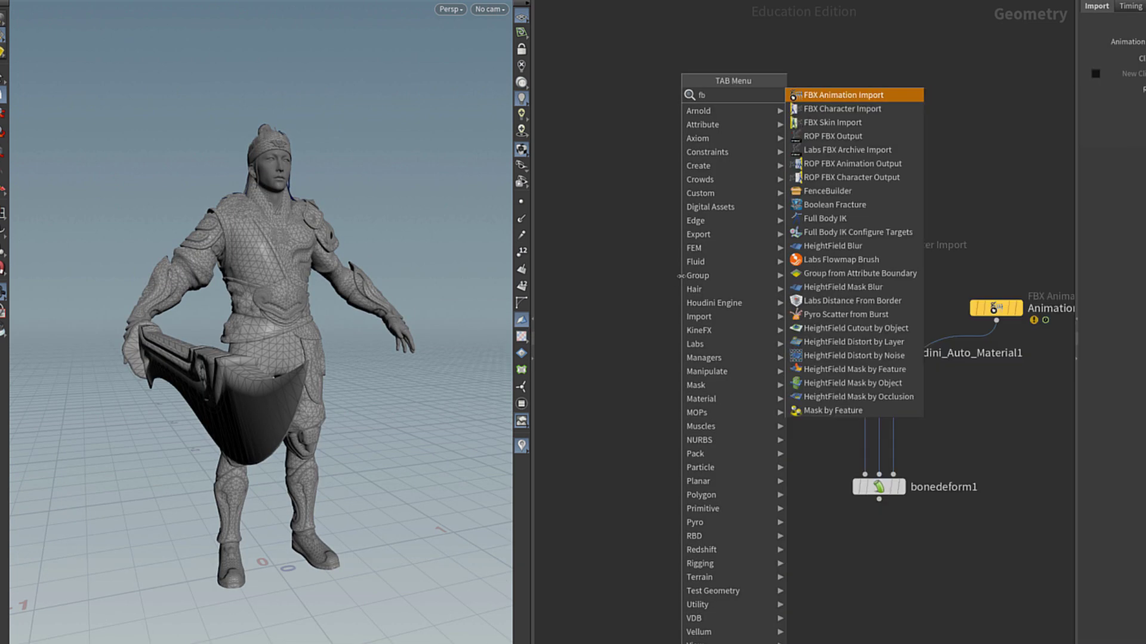
key(Return)
click(681, 276)
drag(681, 276, 648, 268)
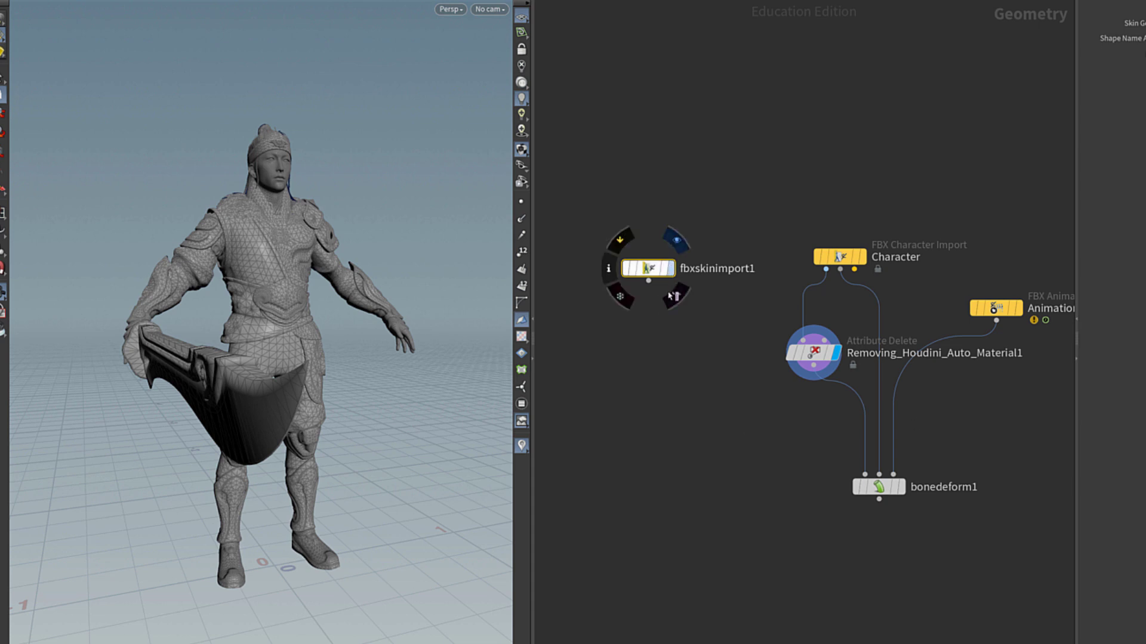
click(673, 273)
middle_click(649, 268)
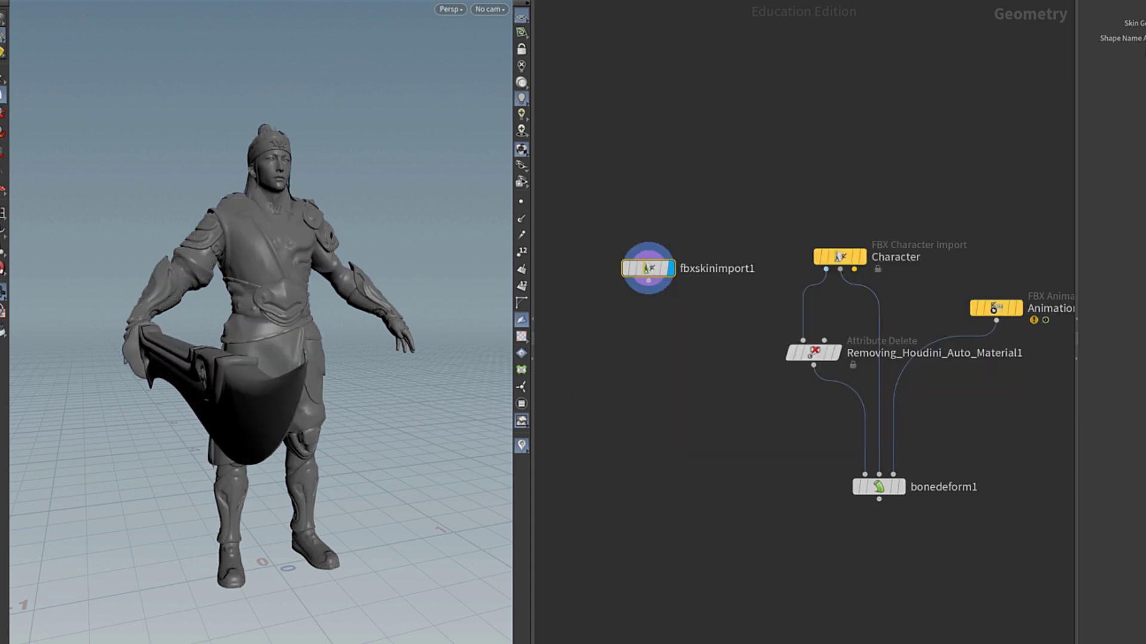
key(F2)
text(fb)
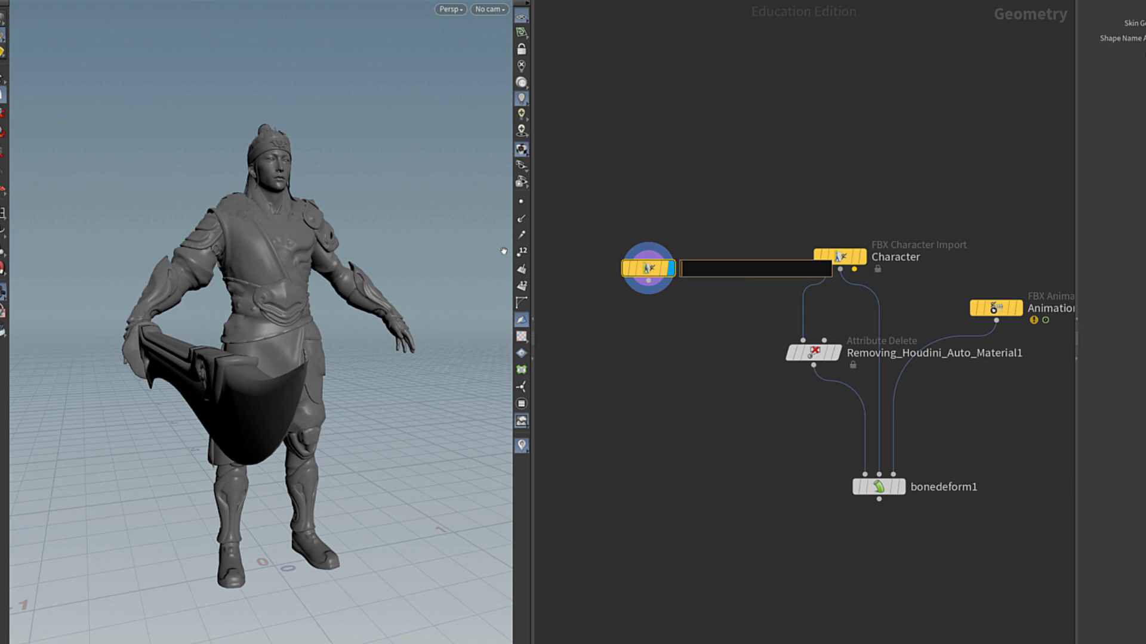
key(Return)
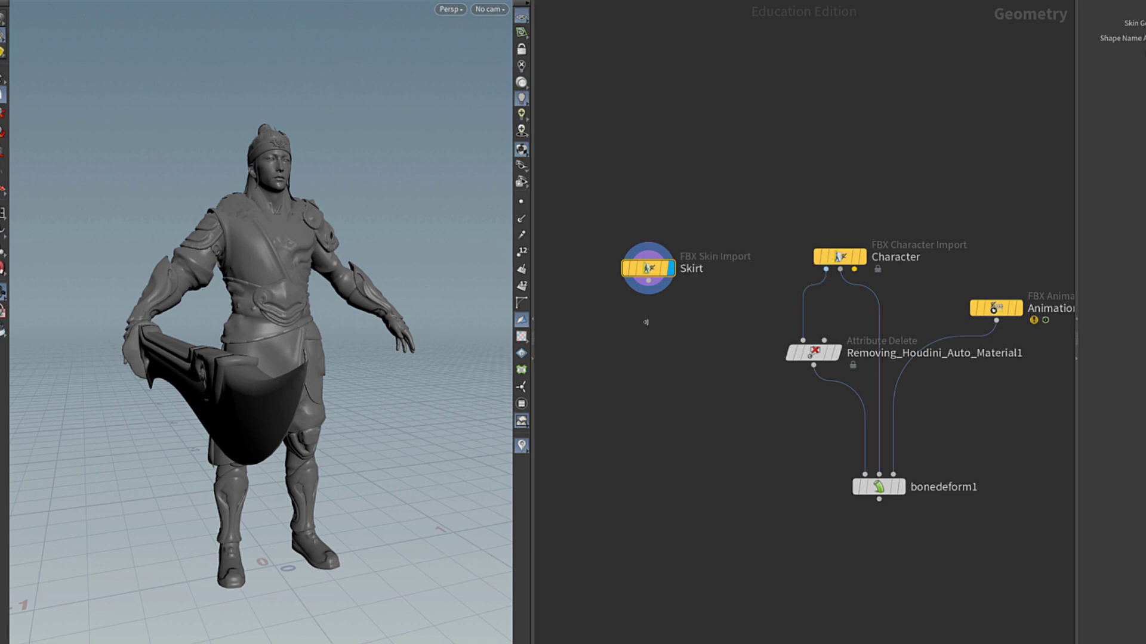
Chain unpack1 and Removing_Houdini_Auto_Material2 below Skirt, display it, and disable the checker texture.
key(Tab)
text(unpack)
key(Return)
click(648, 323)
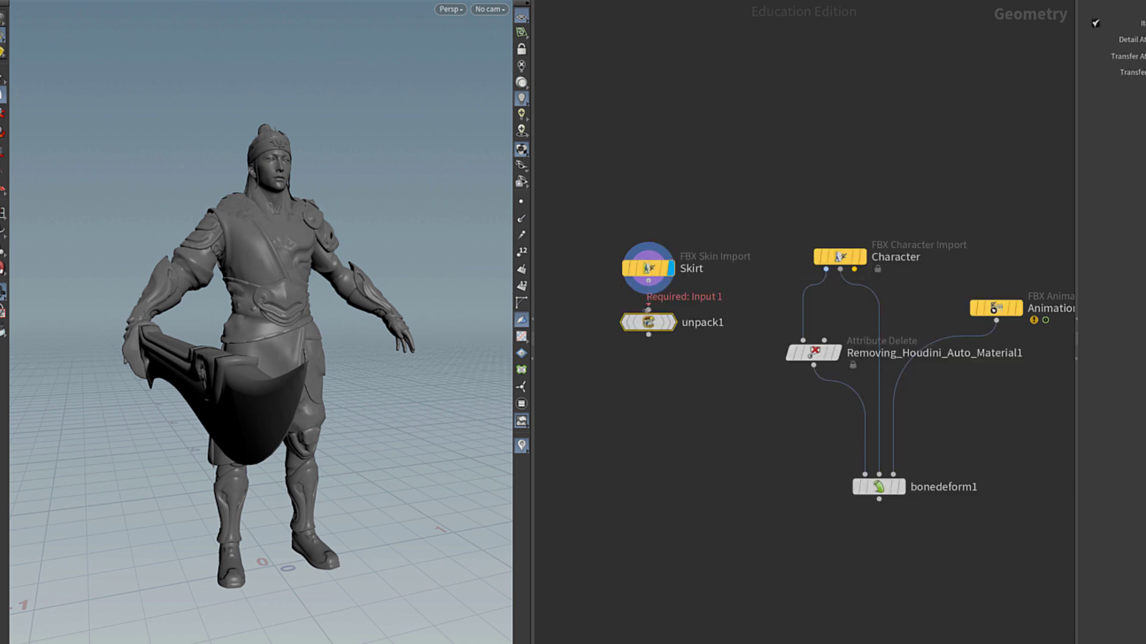
drag(648, 308, 648, 317)
click(673, 323)
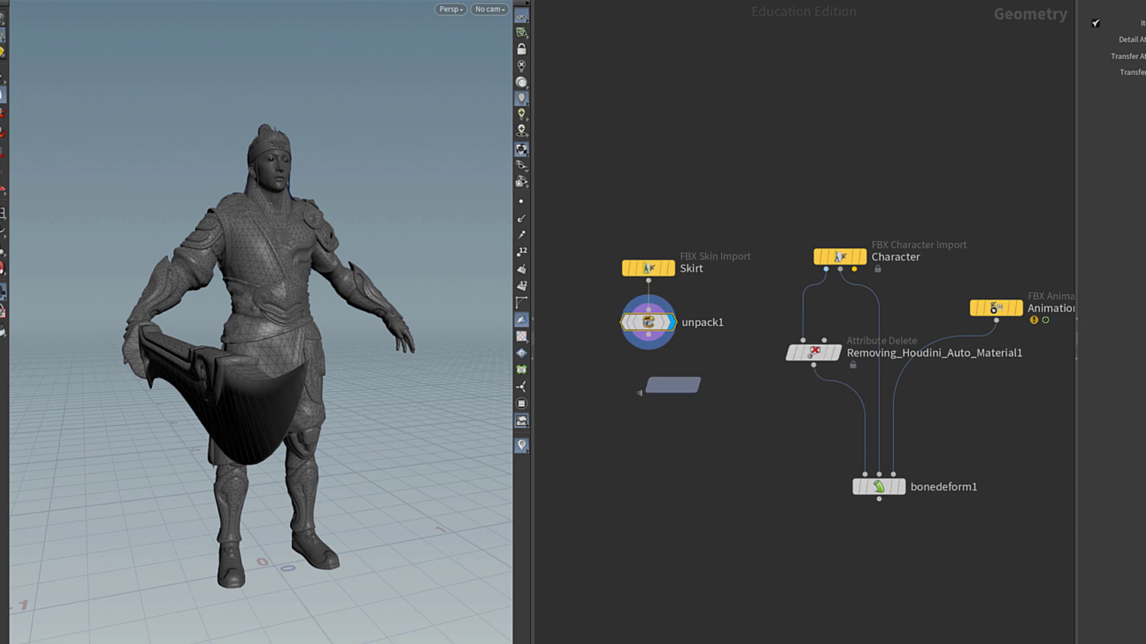
click(633, 389)
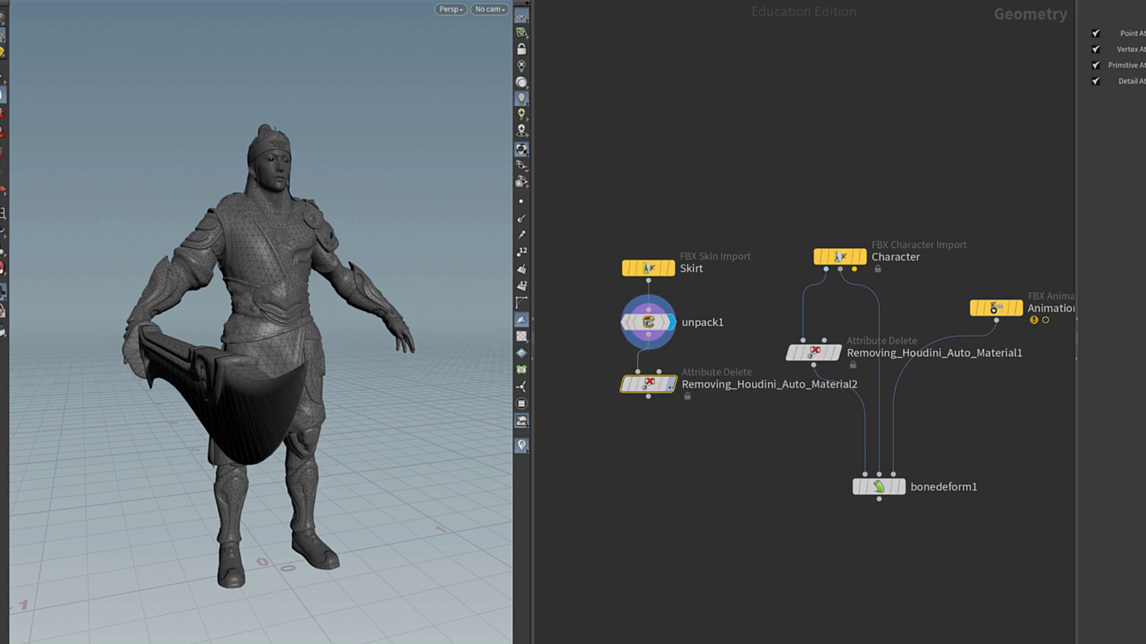
click(672, 384)
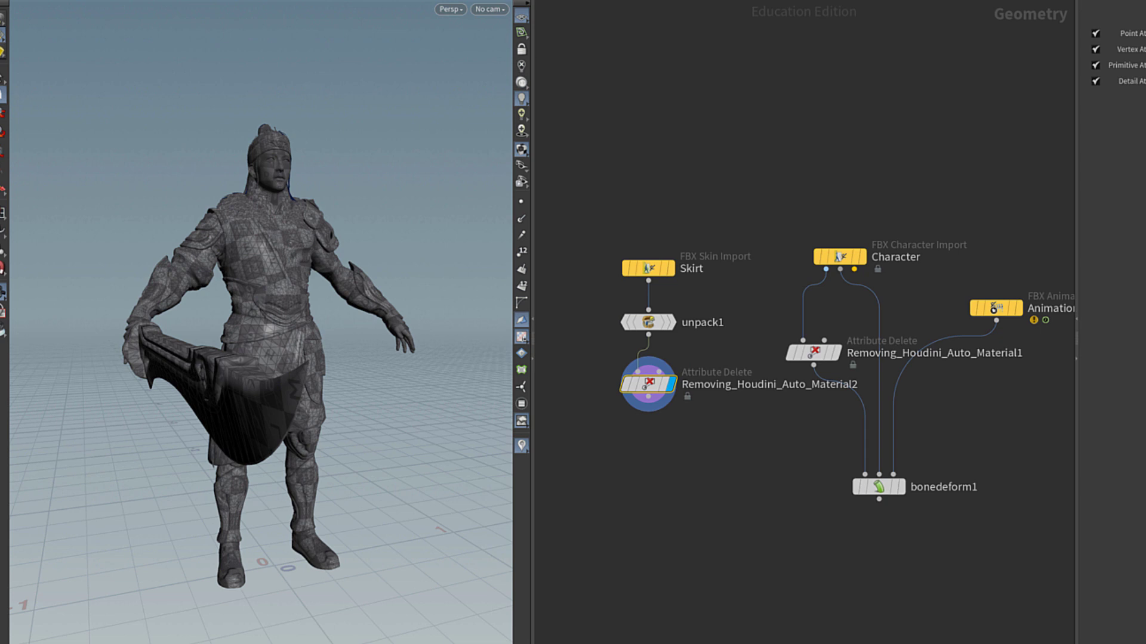
click(521, 337)
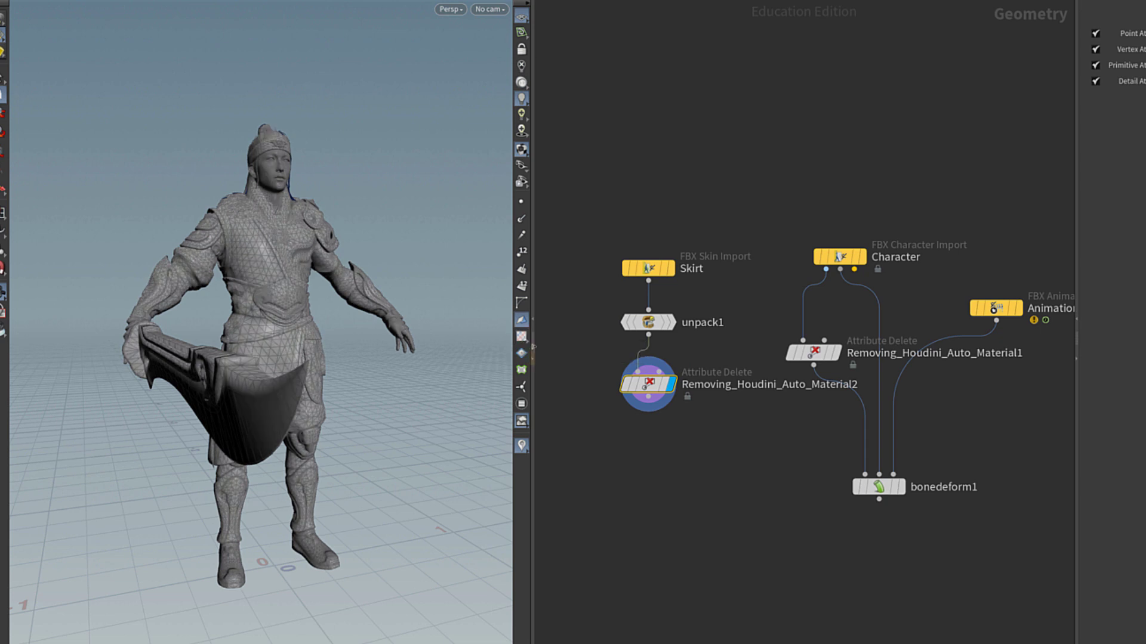
key(Tab)
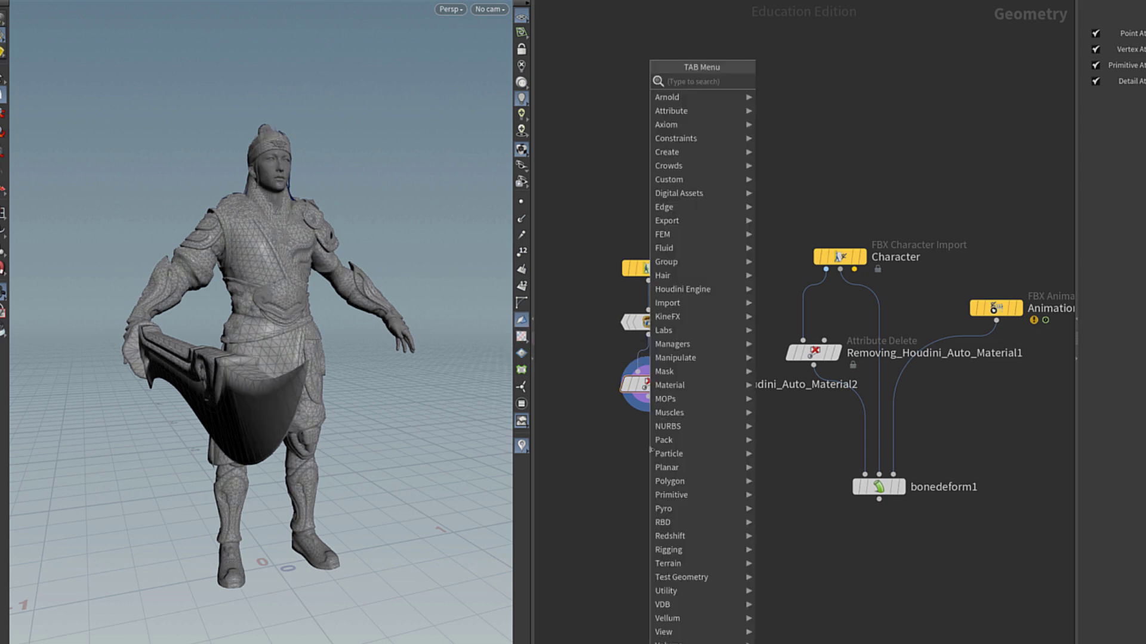
Add a blast1 node wired from Removing_Houdini_Auto_Material2.
text(blast)
key(Return)
click(648, 450)
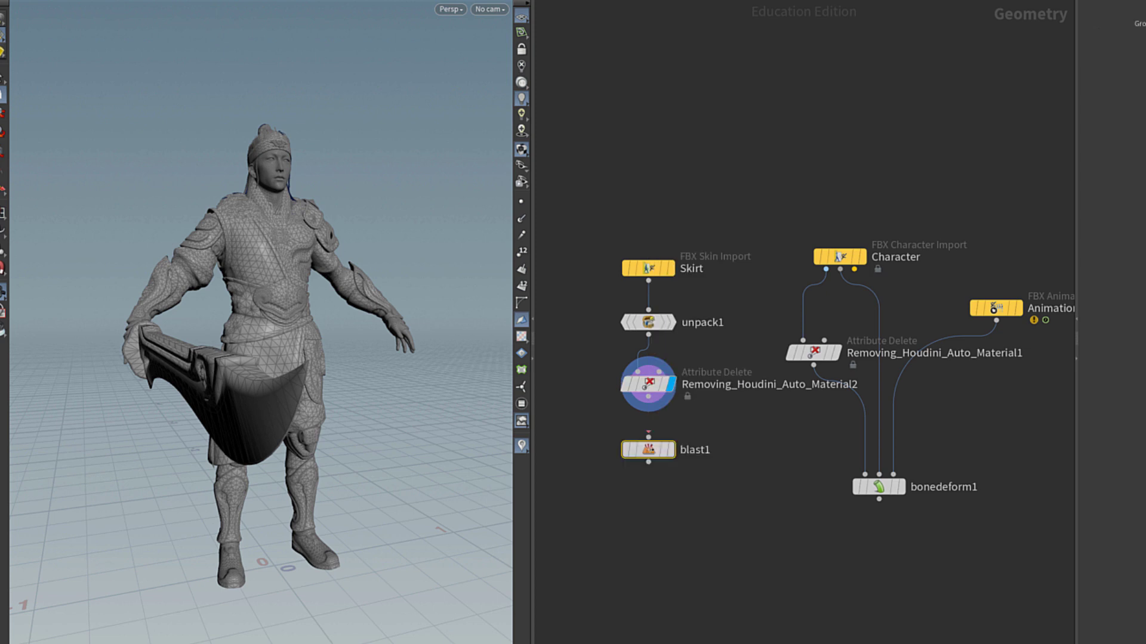
drag(648, 433, 648, 442)
click(668, 450)
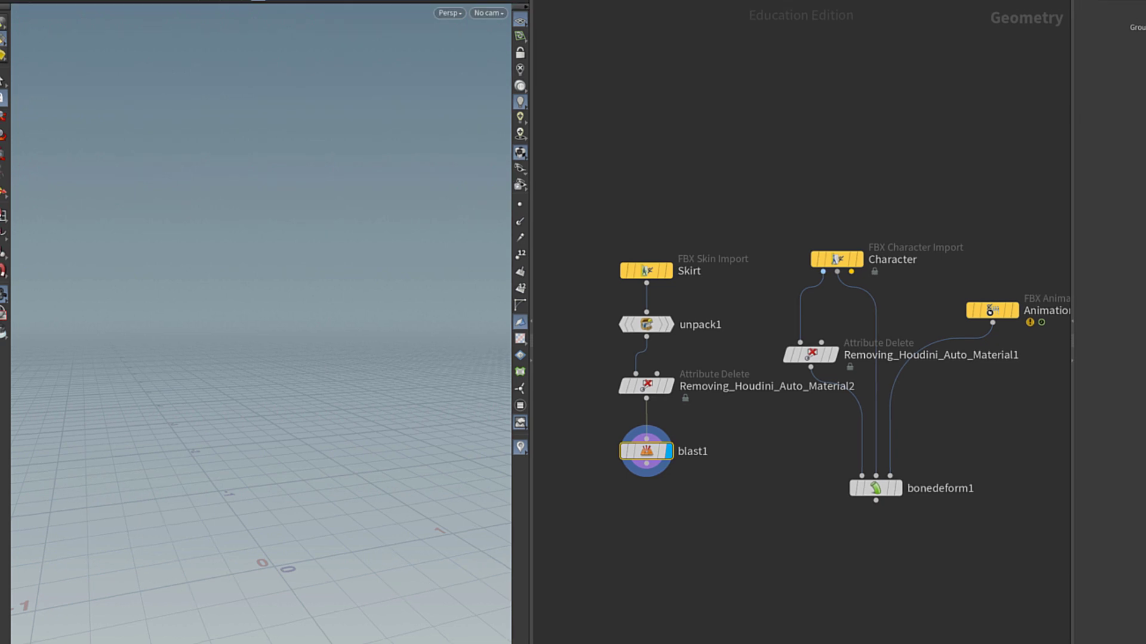
key(ctrl+z)
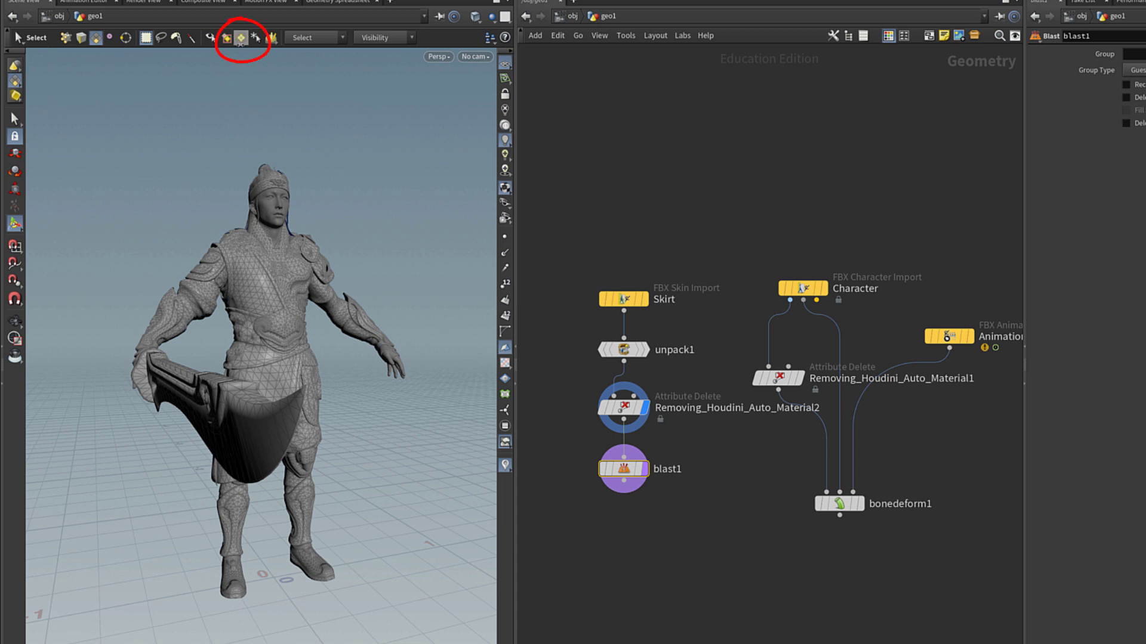
Make blast1 keep only the M_Kwang_WaistArms_Silk group, selected by fbx_material_name.
click(241, 38)
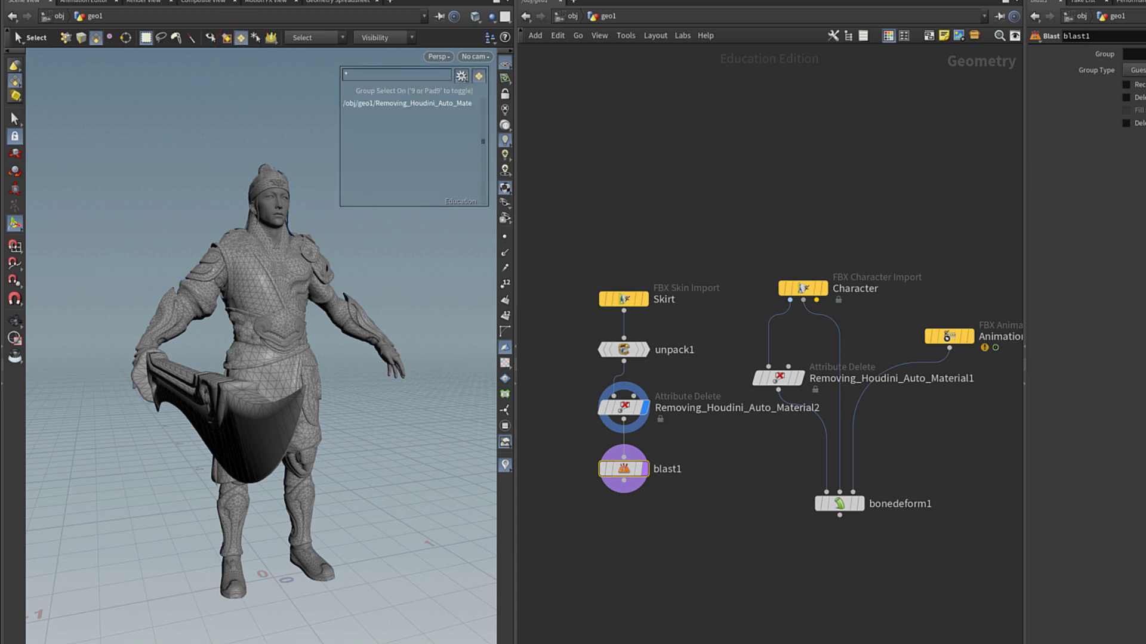
click(462, 76)
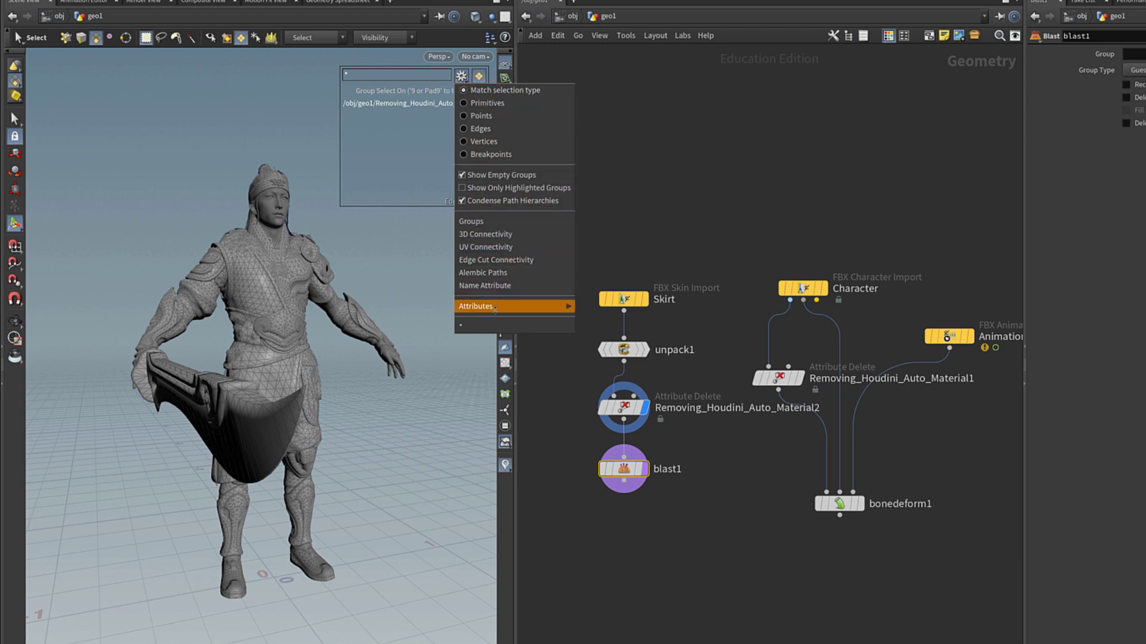
mouse_move(495, 309)
click(609, 306)
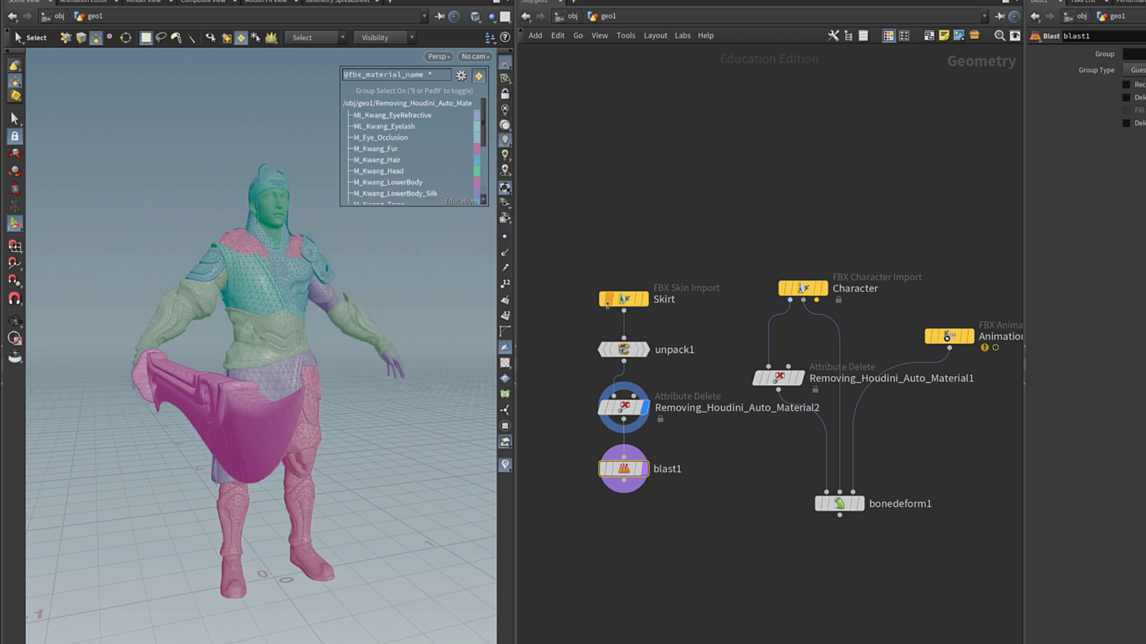
key(Escape)
drag(340, 428, 286, 418)
key(s)
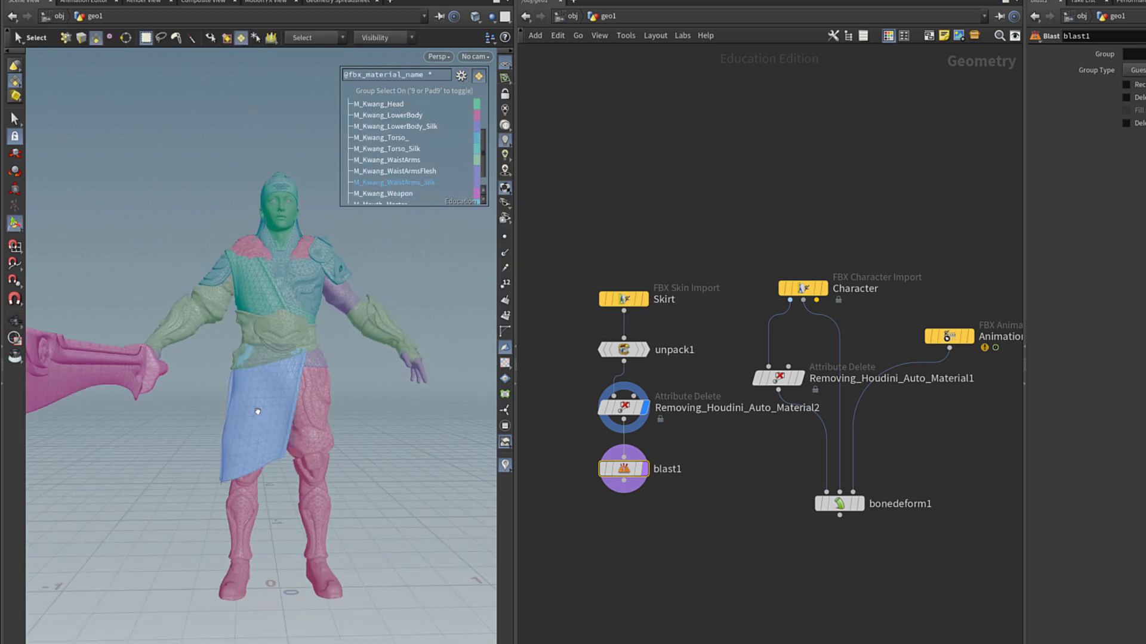
click(259, 414)
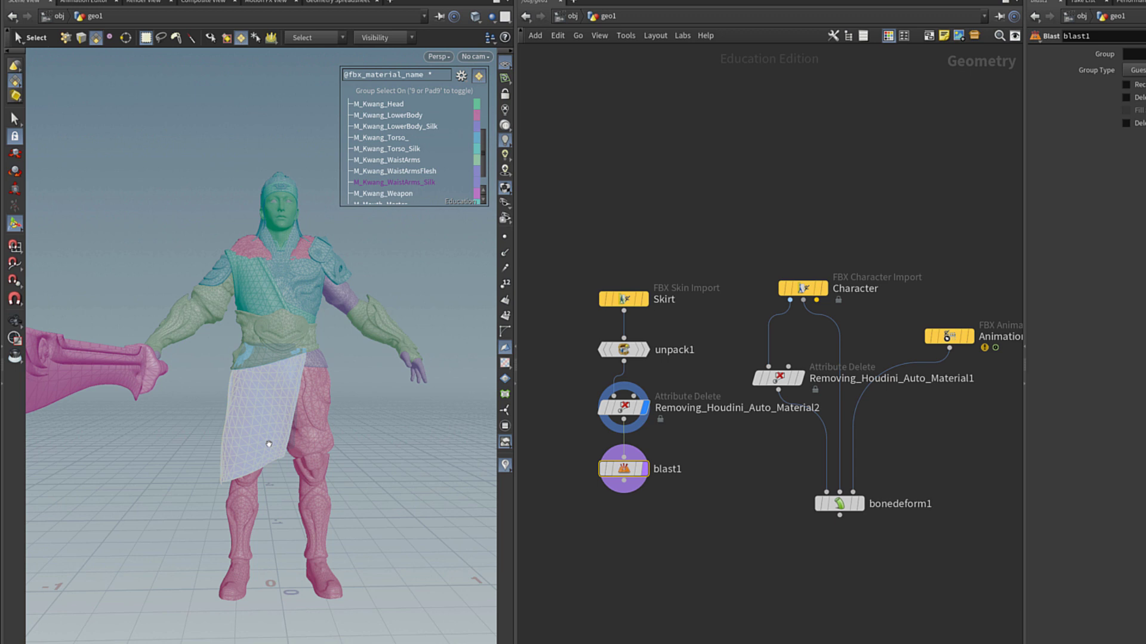
key(Escape)
drag(269, 444, 236, 425)
key(s)
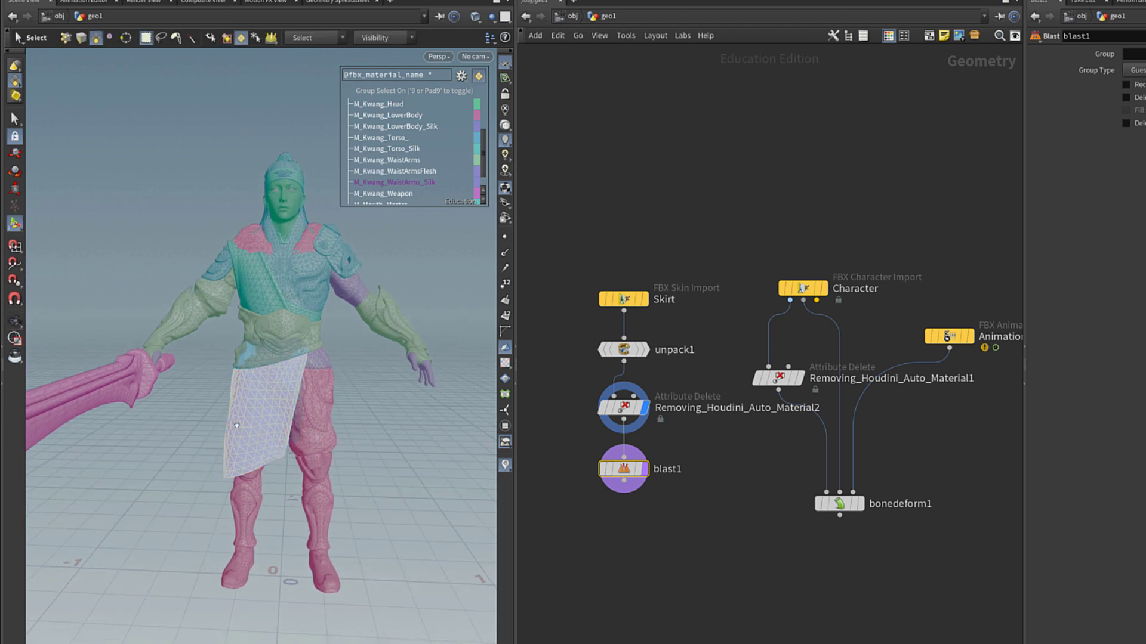
key(Return)
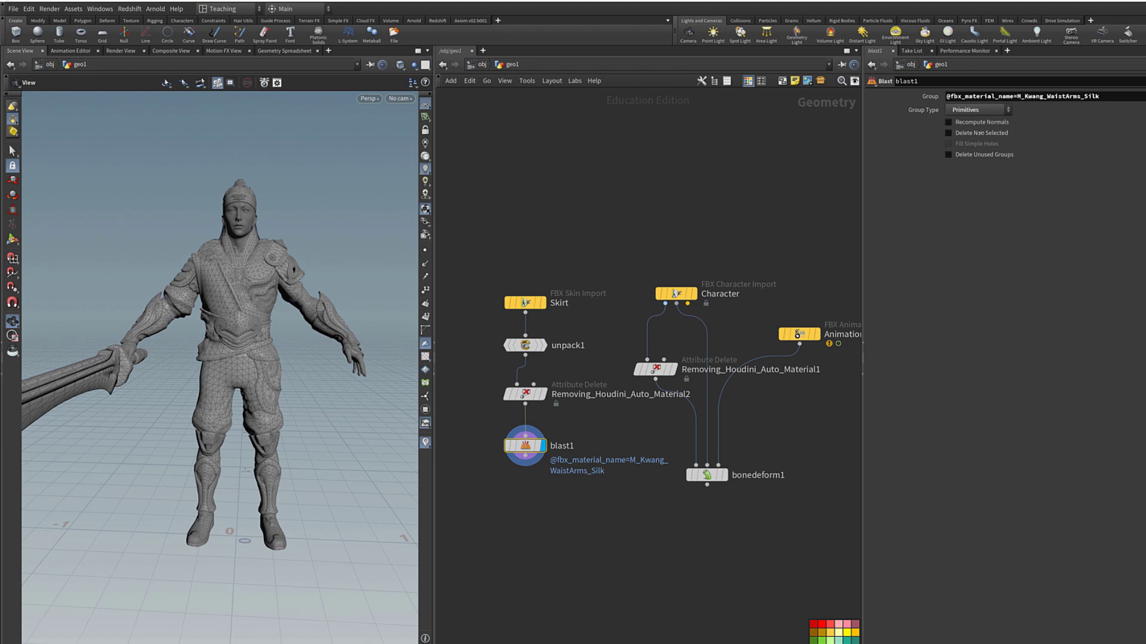
click(974, 133)
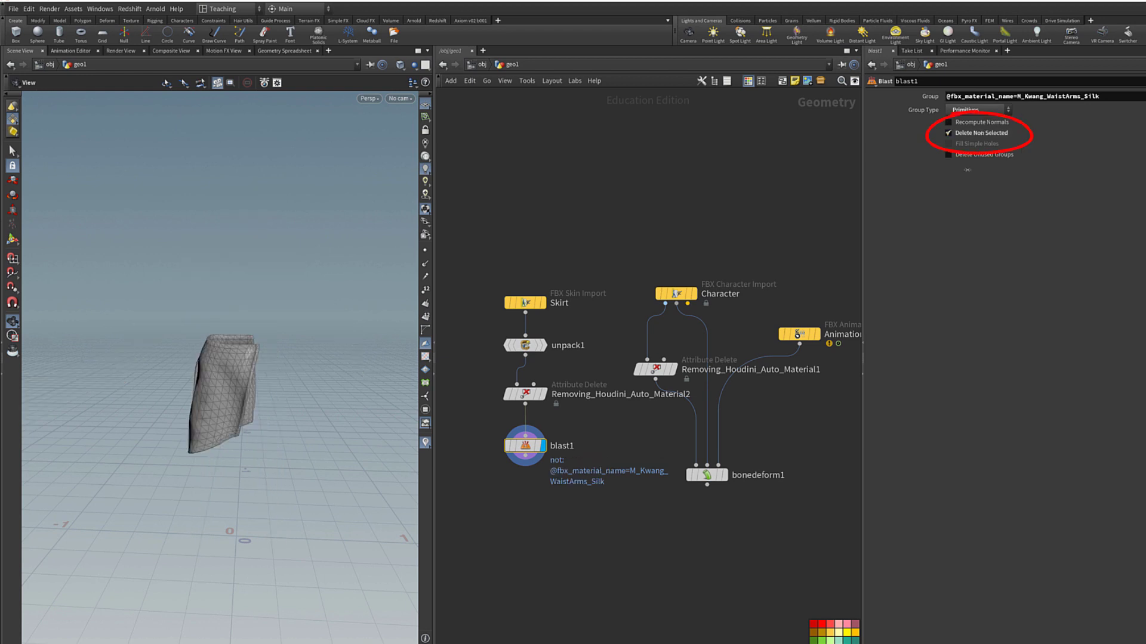
Rename blast1 to Isolate_Skirt and move the skirt node chain up and left.
double_click(562, 446)
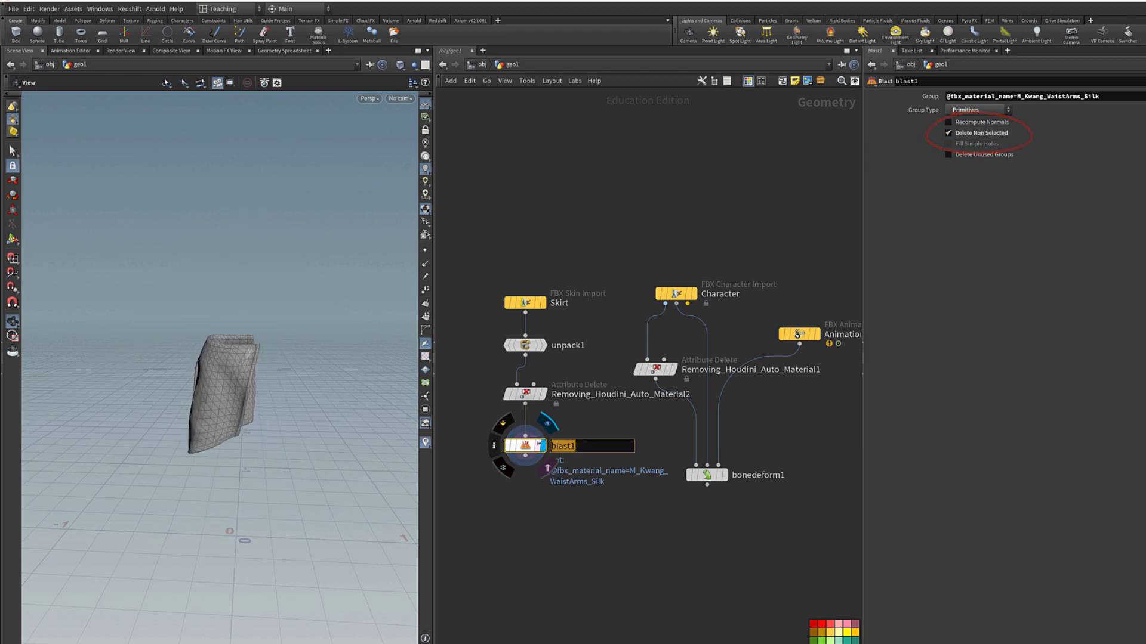
text(Isolate_Skirt)
key(Return)
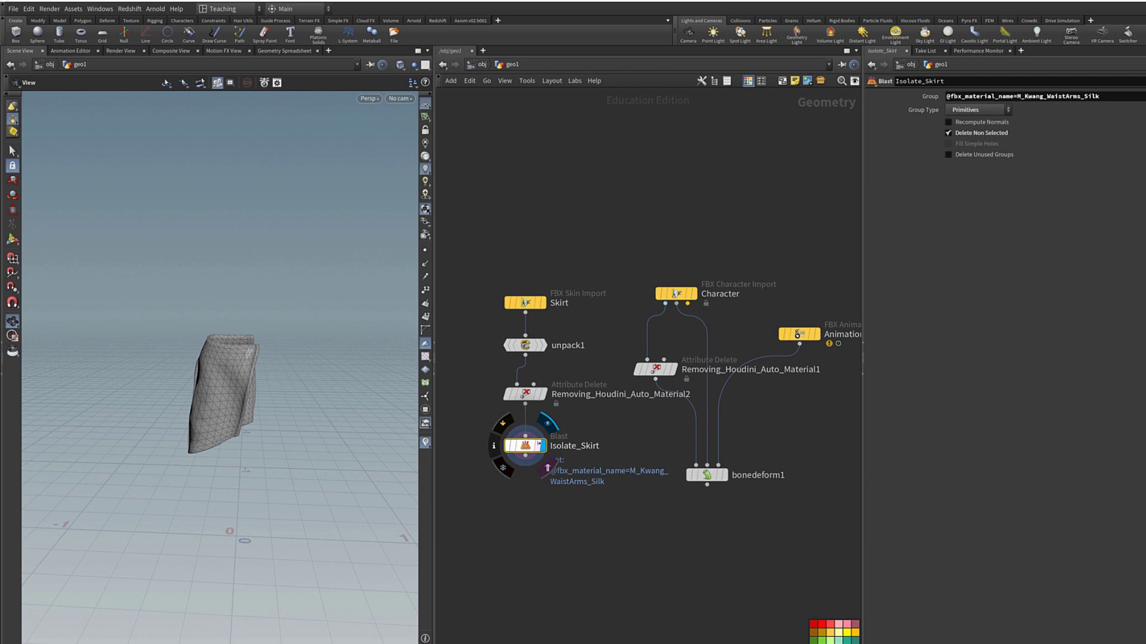
drag(573, 495, 481, 164)
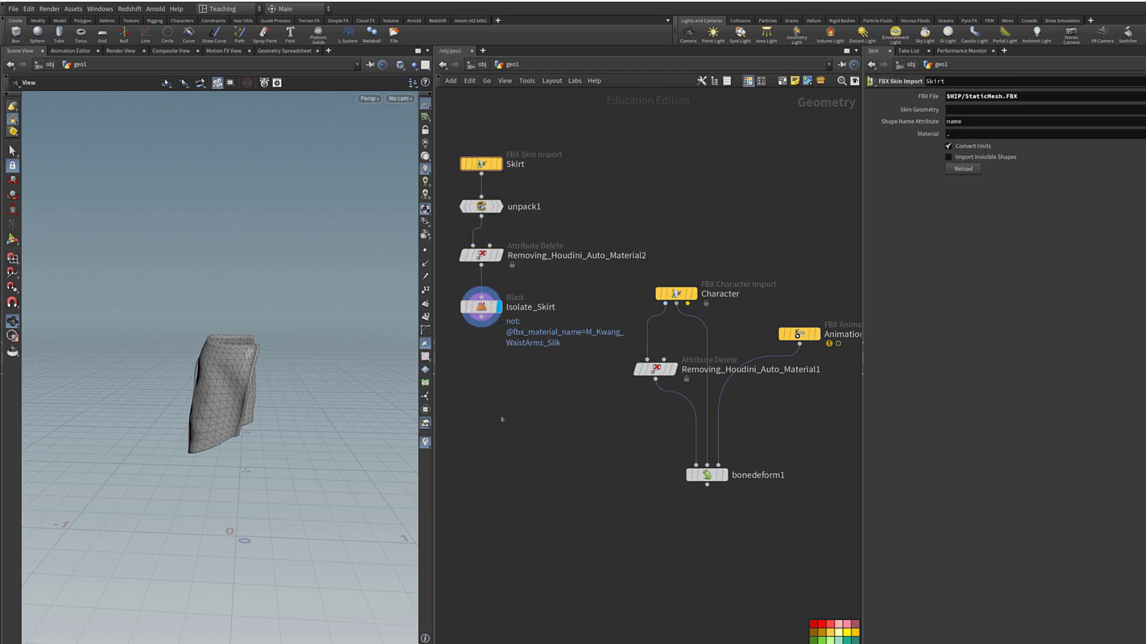
drag(210, 400, 167, 385)
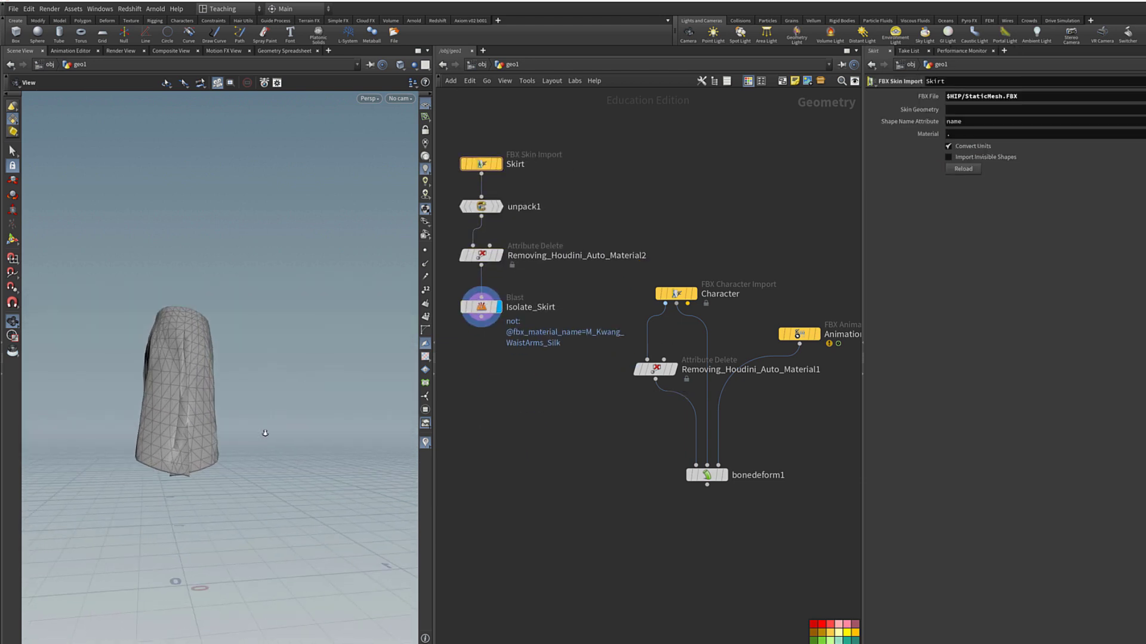
scroll(165, 382, up, 5)
key(Tab)
Add a Soft Transform below Isolate_Skirt and pull part of the skirt with soft falloff.
text(soft)
key(Return)
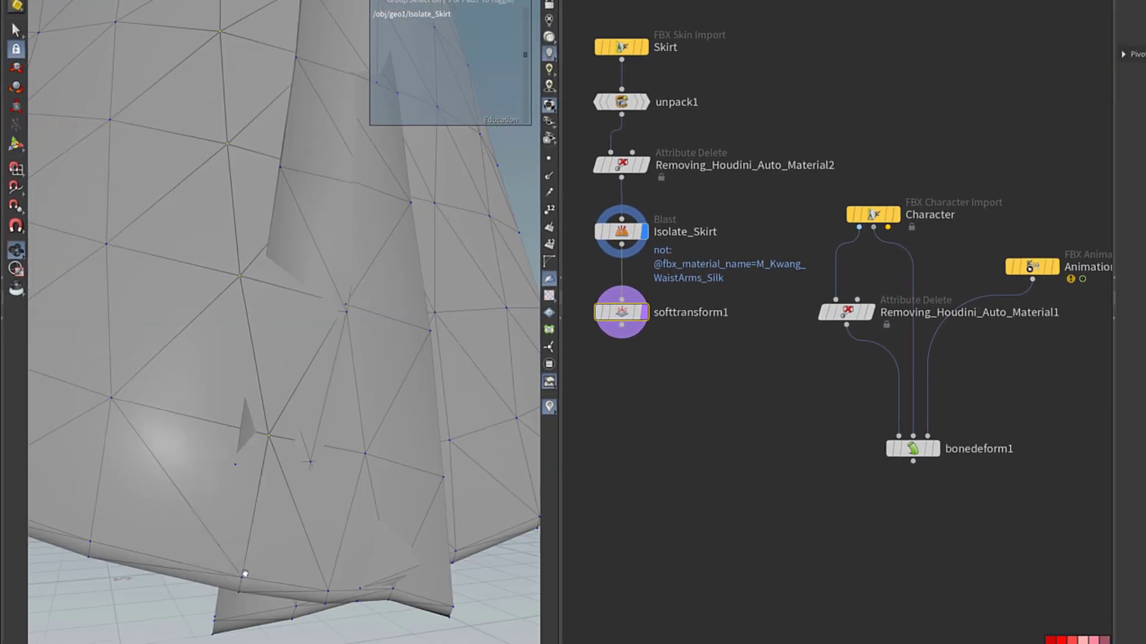
scroll(245, 574, down, 5)
key(Return)
drag(302, 576, 346, 614)
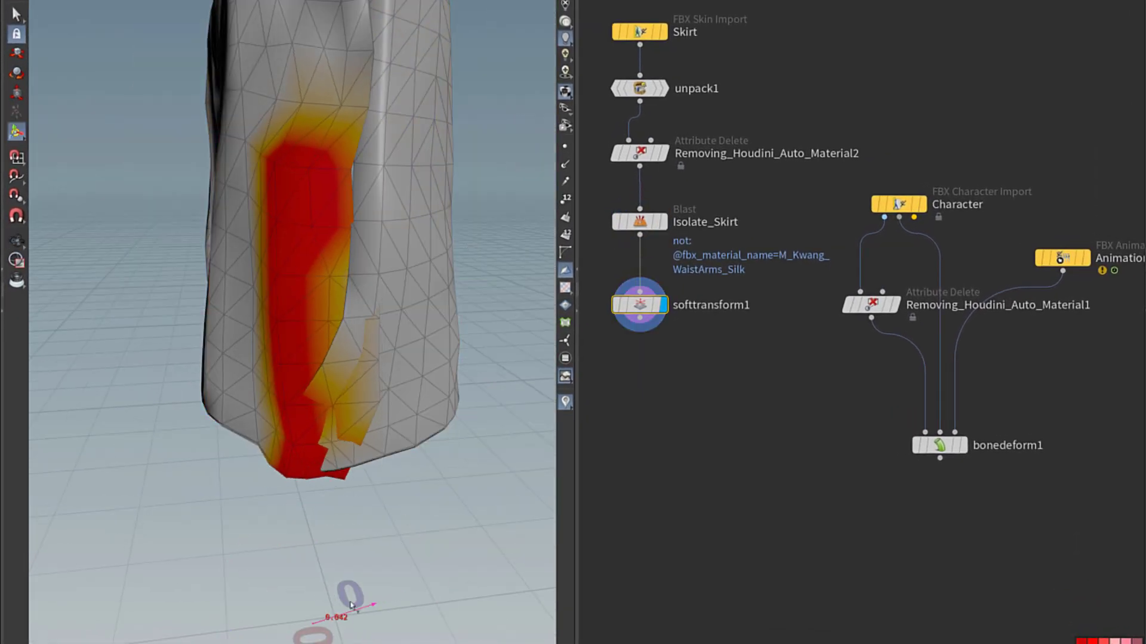
scroll(286, 418, up, 5)
scroll(437, 389, down, 5)
scroll(349, 348, up, 5)
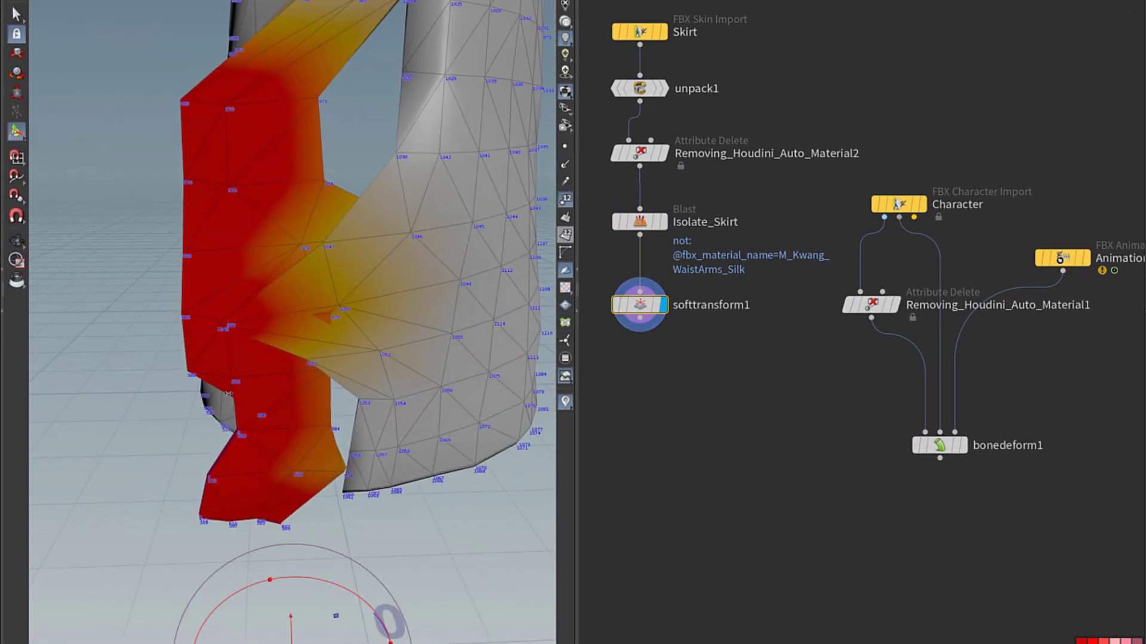
key(d)
click(666, 337)
scroll(384, 519, down, 5)
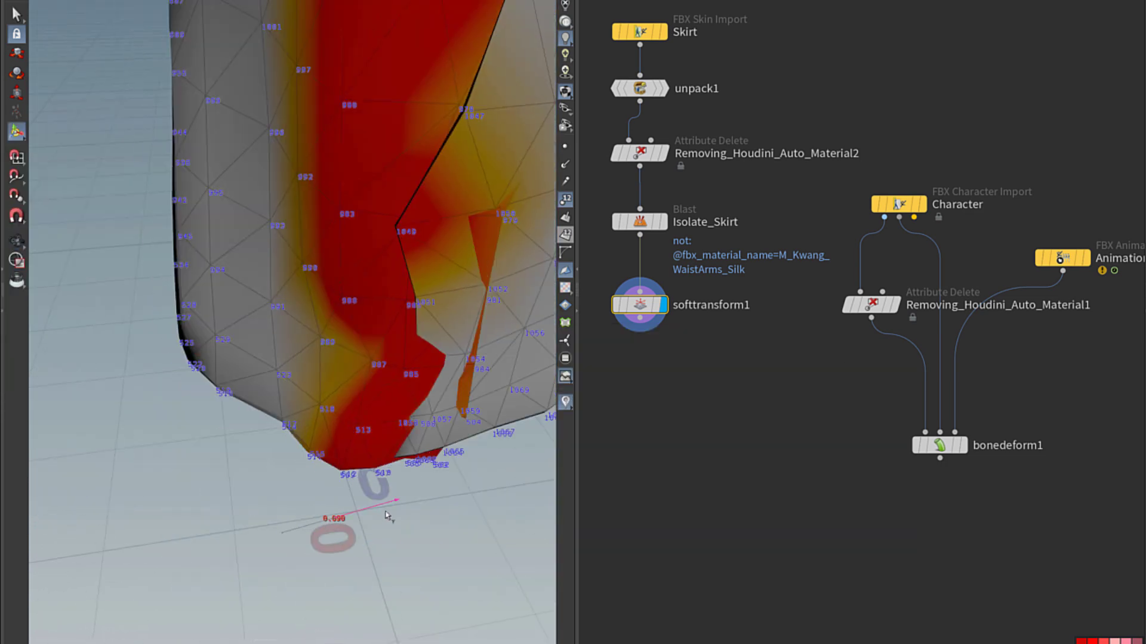
mouse_move(341, 550)
mouse_down()
mouse_move(274, 435)
mouse_move(310, 225)
mouse_move(77, 401)
mouse_move(154, 379)
mouse_up()
Add sculpt1 and smooth1 after the soft transform, then display the unsculpted Isolate_Skirt.
key(Tab)
text(sculpt)
key(Return)
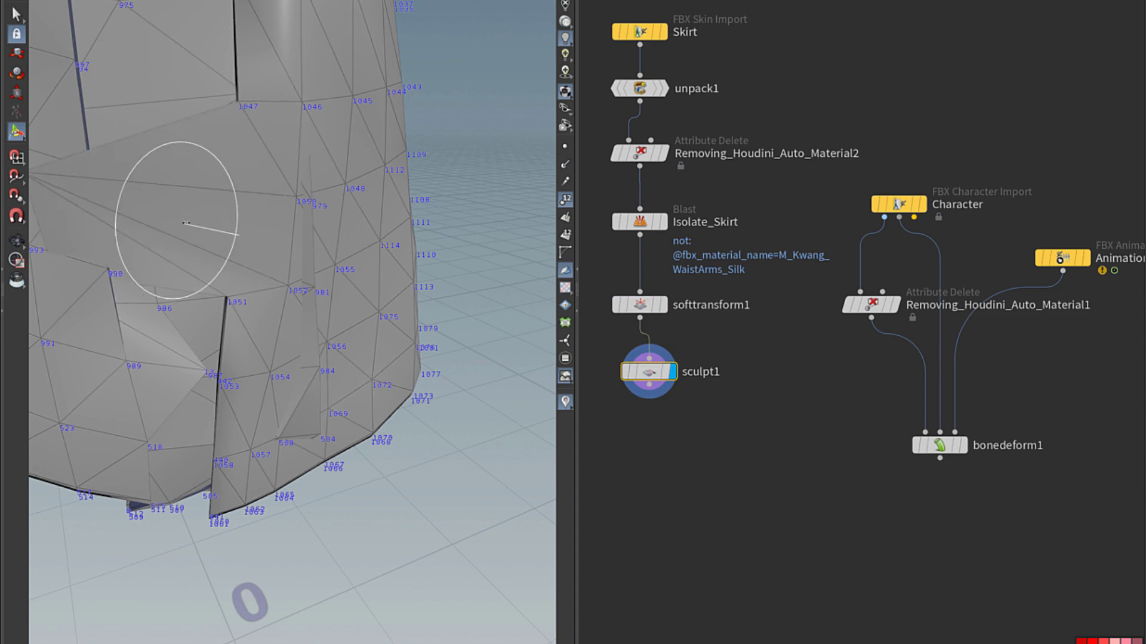
scroll(186, 223, down, 5)
mouse_move(97, 107)
alt+mouse_down()
mouse_move(128, 392)
mouse_move(154, 225)
mouse_move(235, 532)
alt+mouse_up()
key(Tab)
text(smooth)
key(Return)
scroll(273, 240, up, 3)
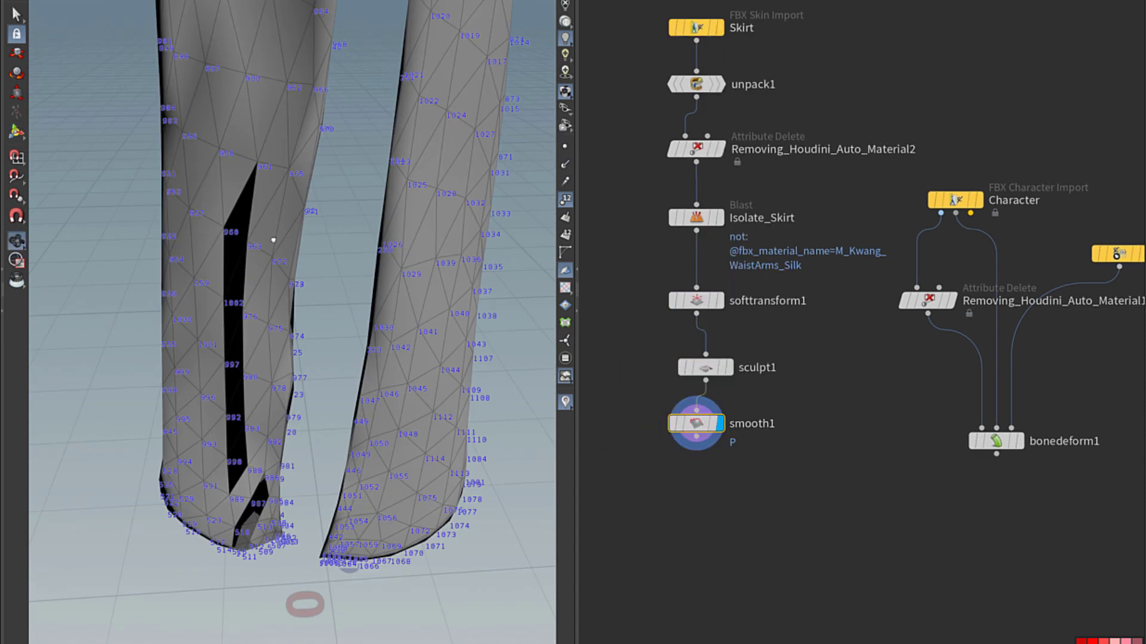
scroll(274, 240, down, 5)
alt+drag(274, 240, 362, 248)
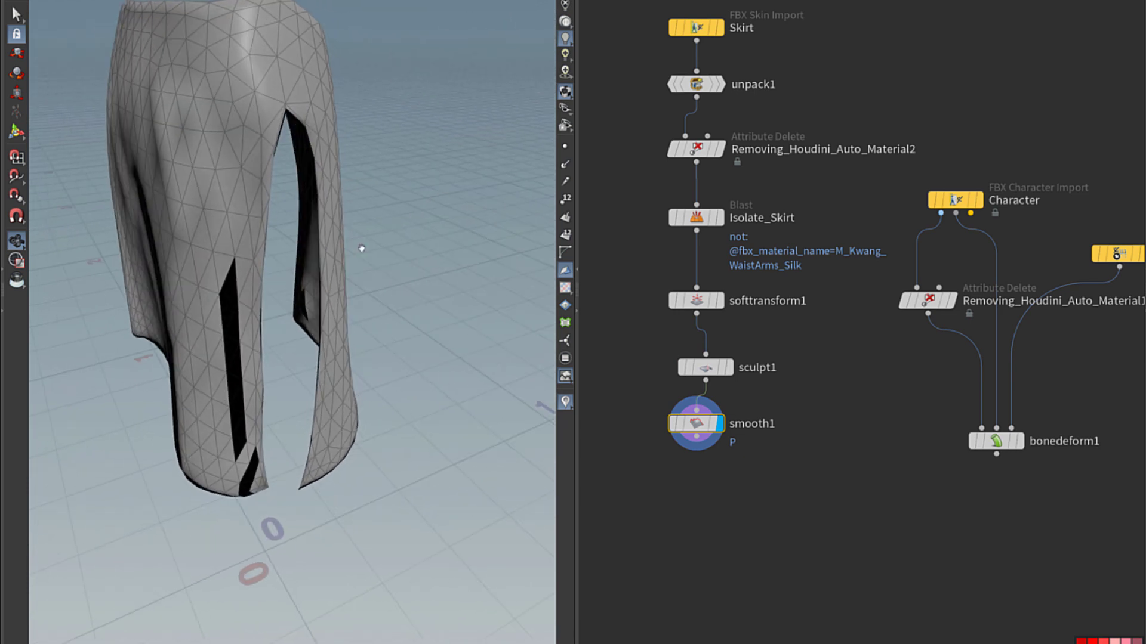
click(719, 218)
Move the three reshaping nodes onto a side branch and place an Attribute VOP below.
drag(793, 280, 660, 457)
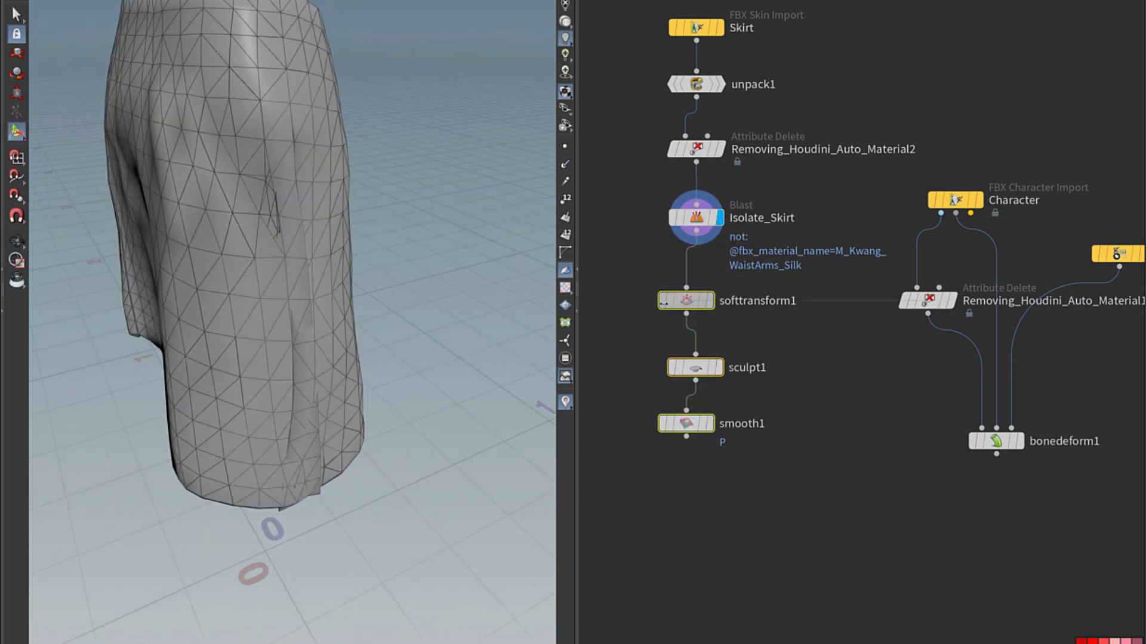
mouse_move(705, 367)
mouse_down()
mouse_move(636, 333)
mouse_move(616, 300)
mouse_up()
click(686, 311)
drag(621, 390, 621, 343)
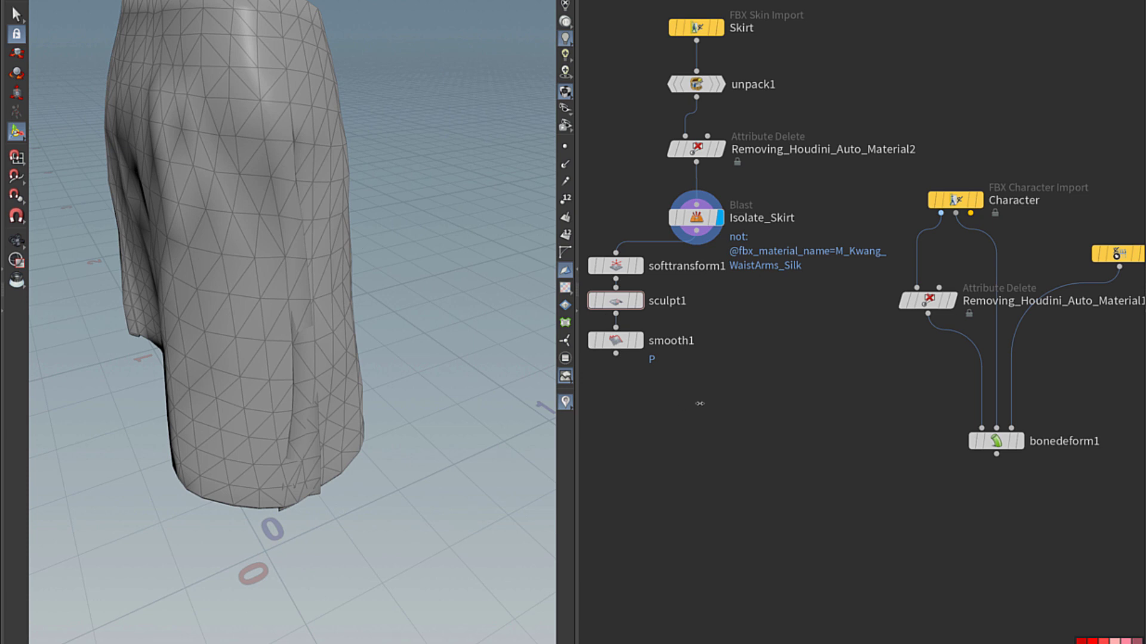
key(Tab)
key(Escape)
click(680, 441)
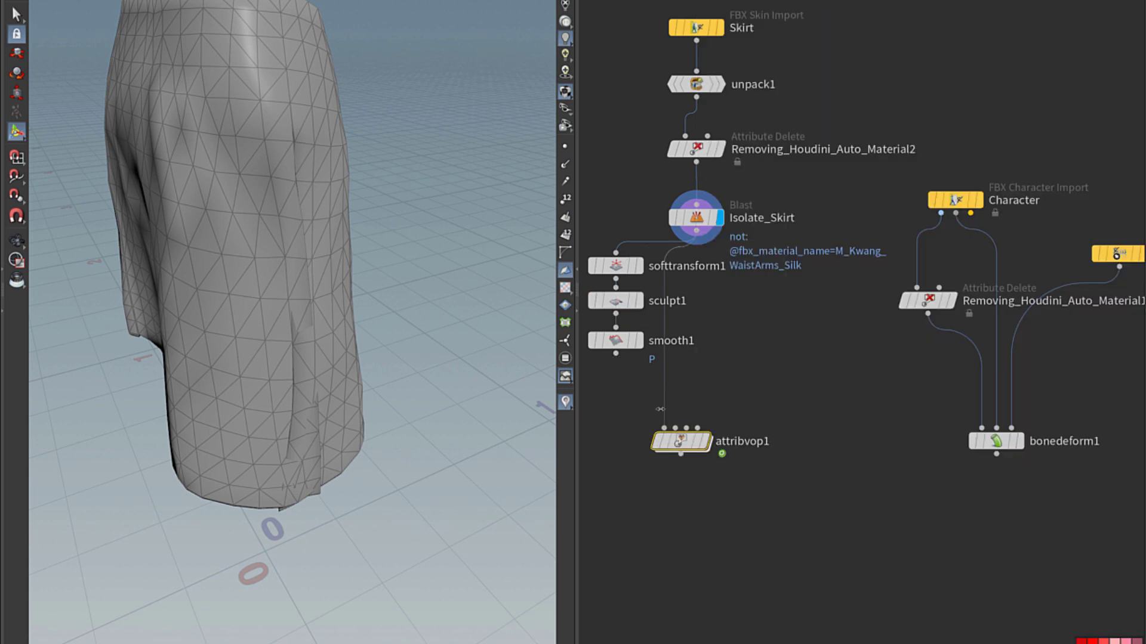
Inside attribvop1, add an Import Point Attribute reading P from the Second Input.
double_click(680, 441)
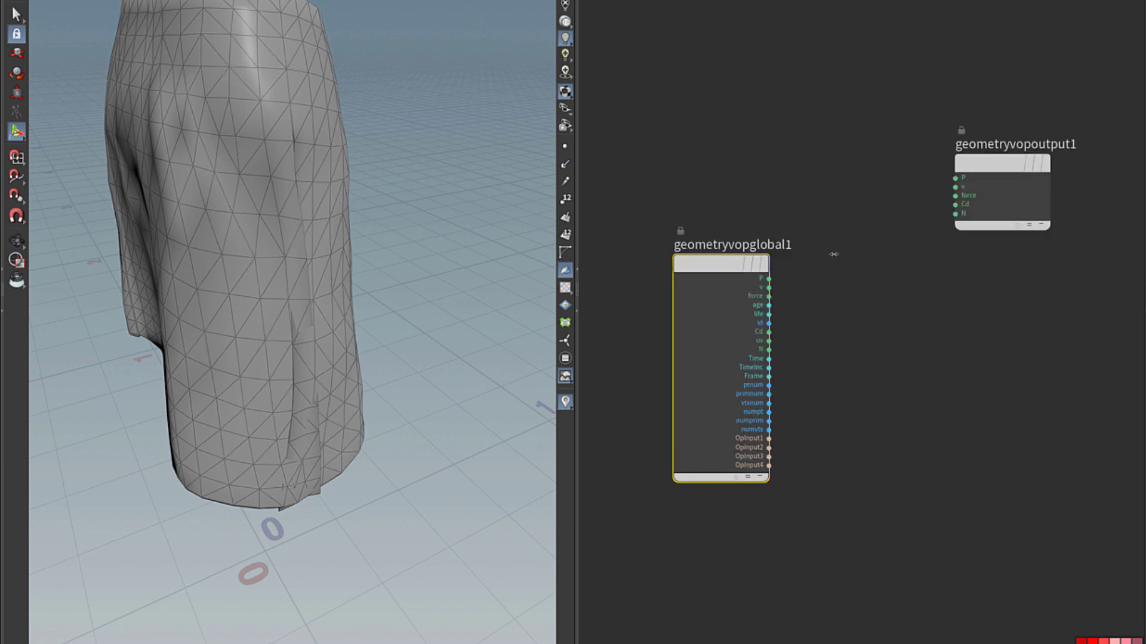
key(Tab)
text(import point)
key(Return)
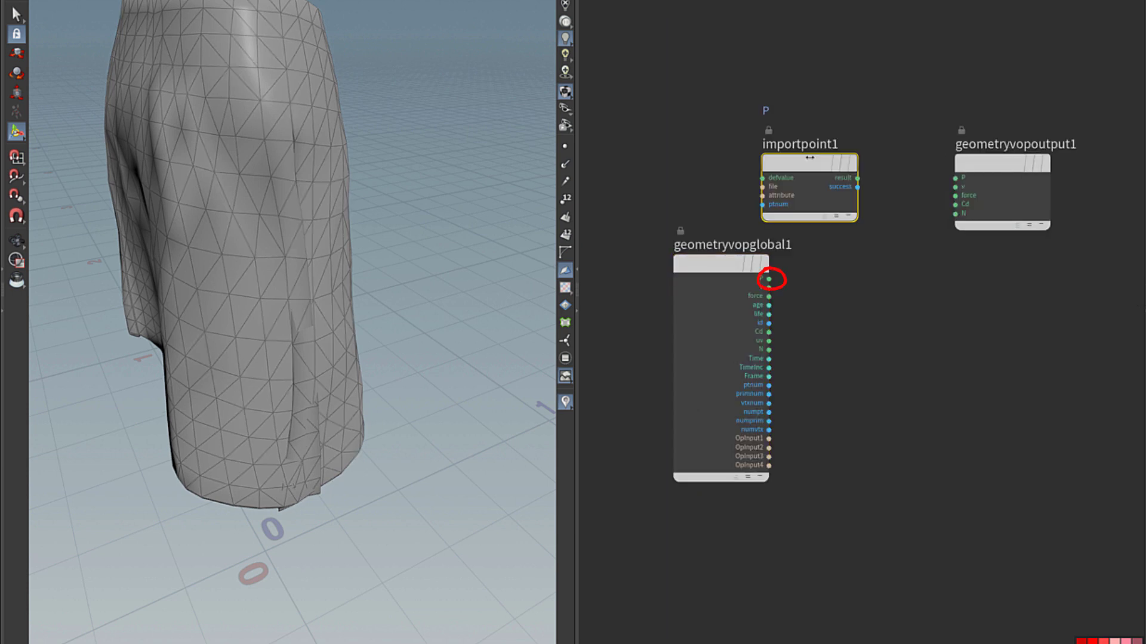
key(Tab)
key(Escape)
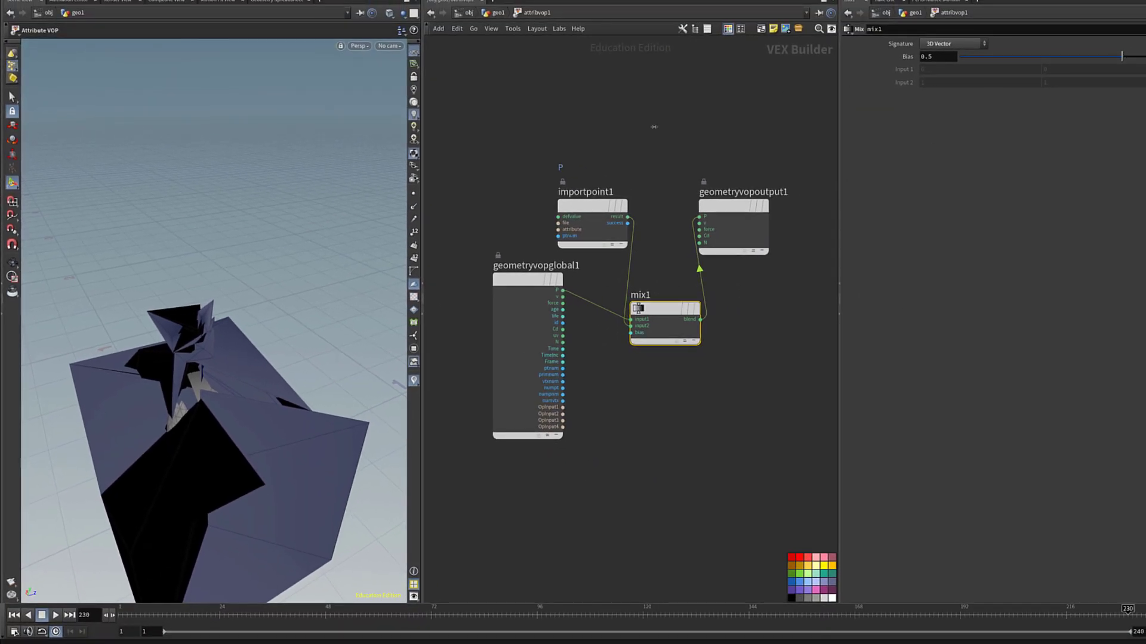
click(590, 206)
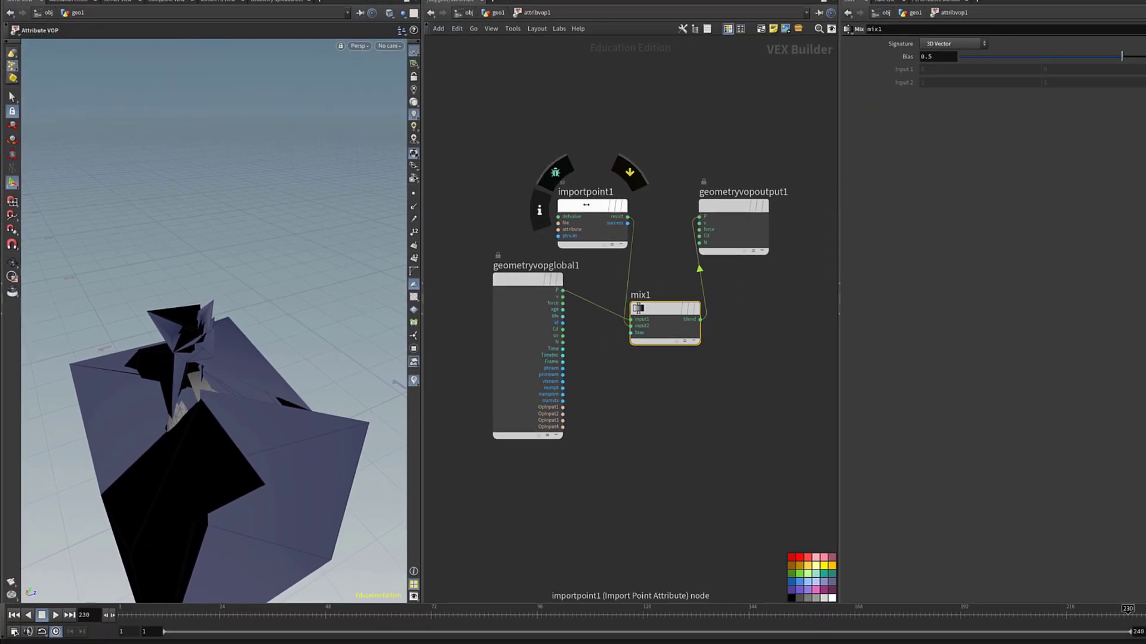
click(932, 58)
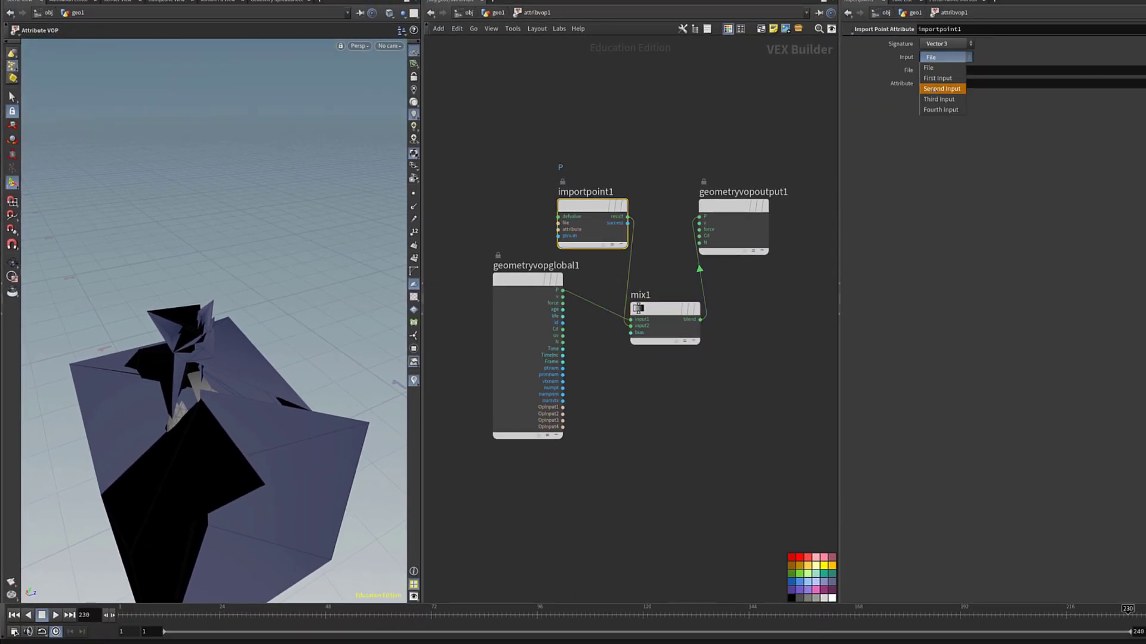
click(934, 89)
Set the mix1 bias to 1.
click(638, 307)
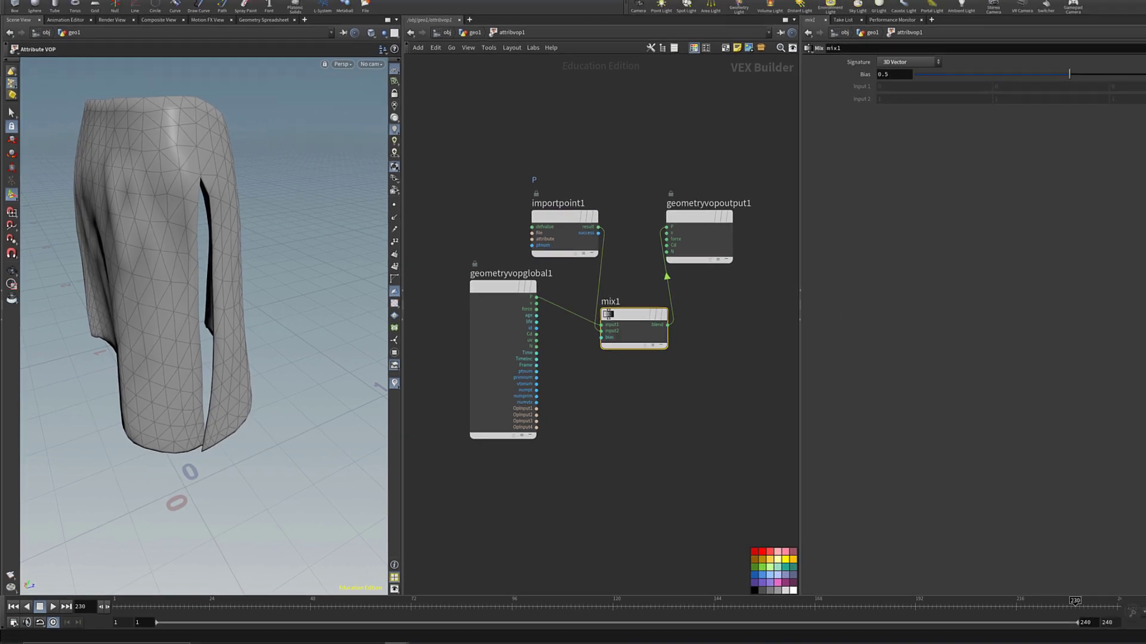
drag(1088, 58, 1084, 58)
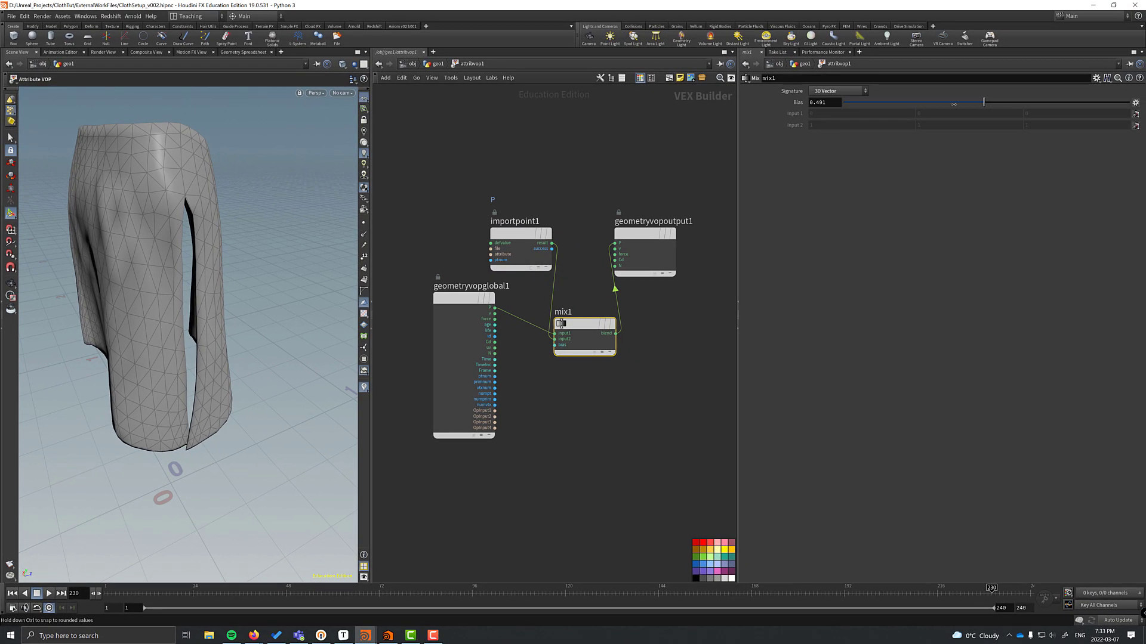
drag(954, 104, 1112, 102)
Add an Attribute Paint node and paint a mask over the skirt's front.
key(u)
key(Tab)
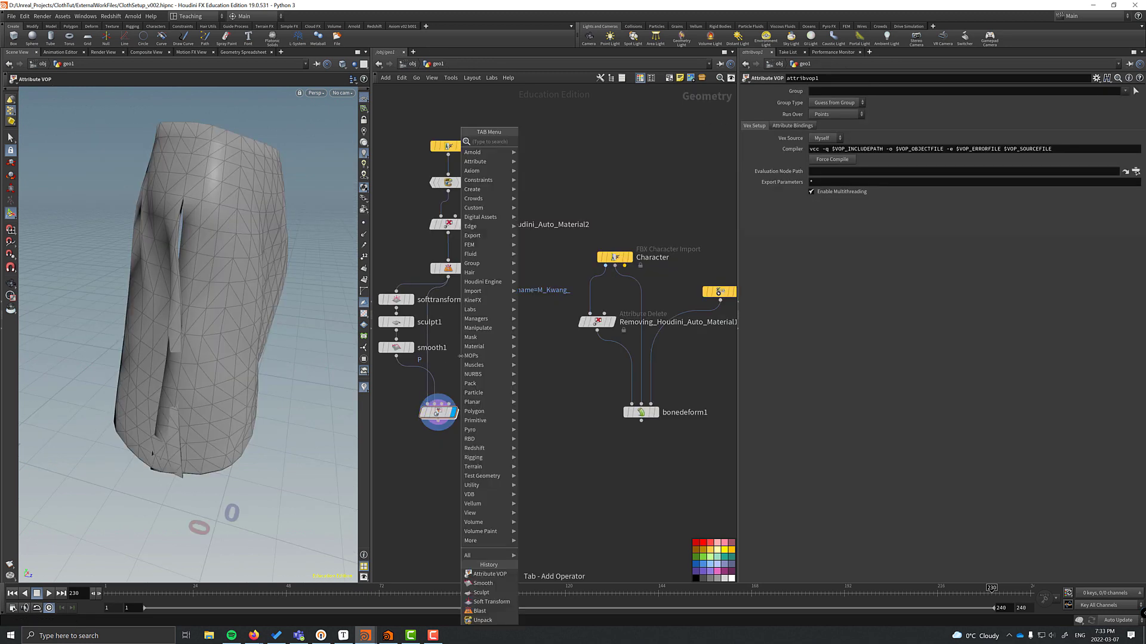
text(attribpaint)
key(Return)
click(443, 357)
drag(444, 357, 431, 346)
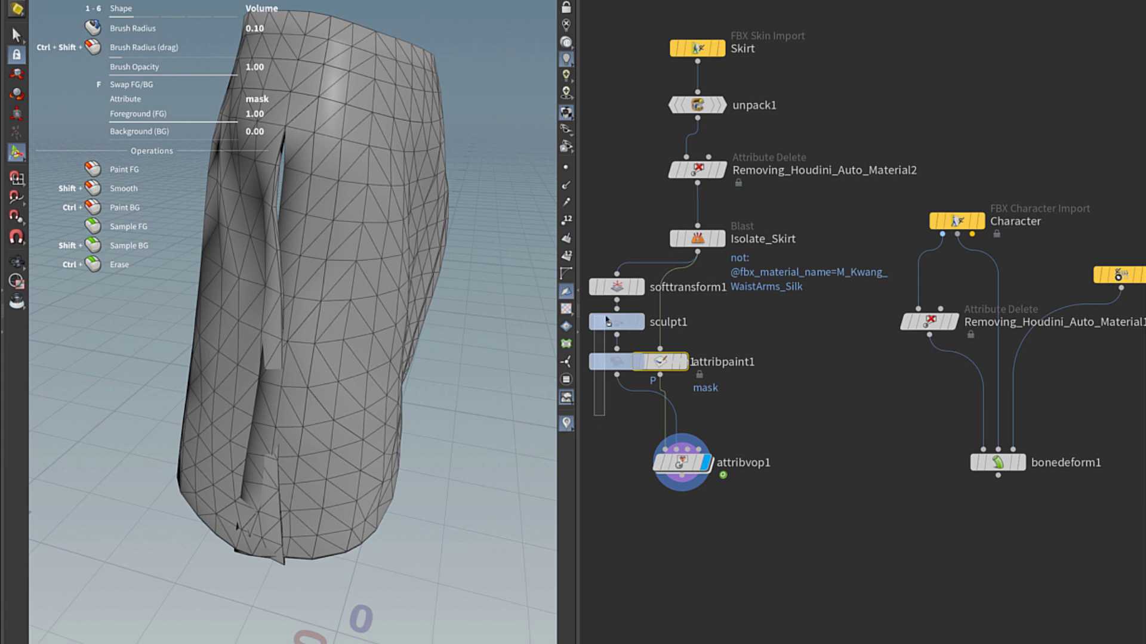
key(l)
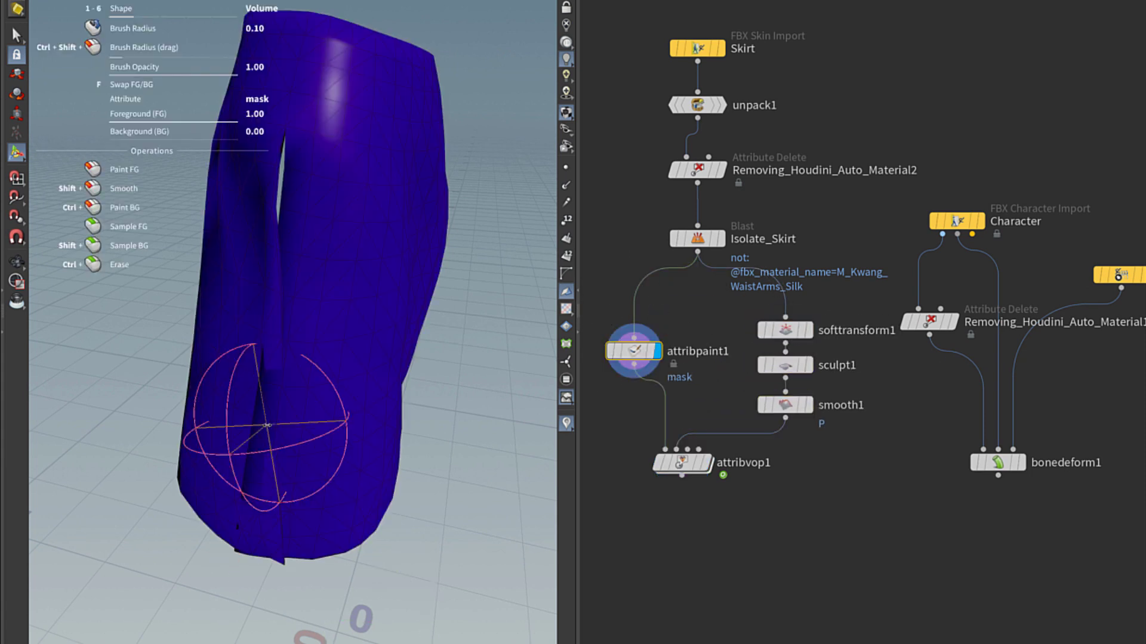
mouse_move(239, 543)
mouse_down()
mouse_move(260, 522)
mouse_move(256, 179)
mouse_move(245, 346)
mouse_move(163, 296)
mouse_move(251, 418)
mouse_up()
Add an Attribute Blur acting on the mask attribute and view the blurred result.
key(Tab)
text(attribblur)
key(Return)
click(628, 413)
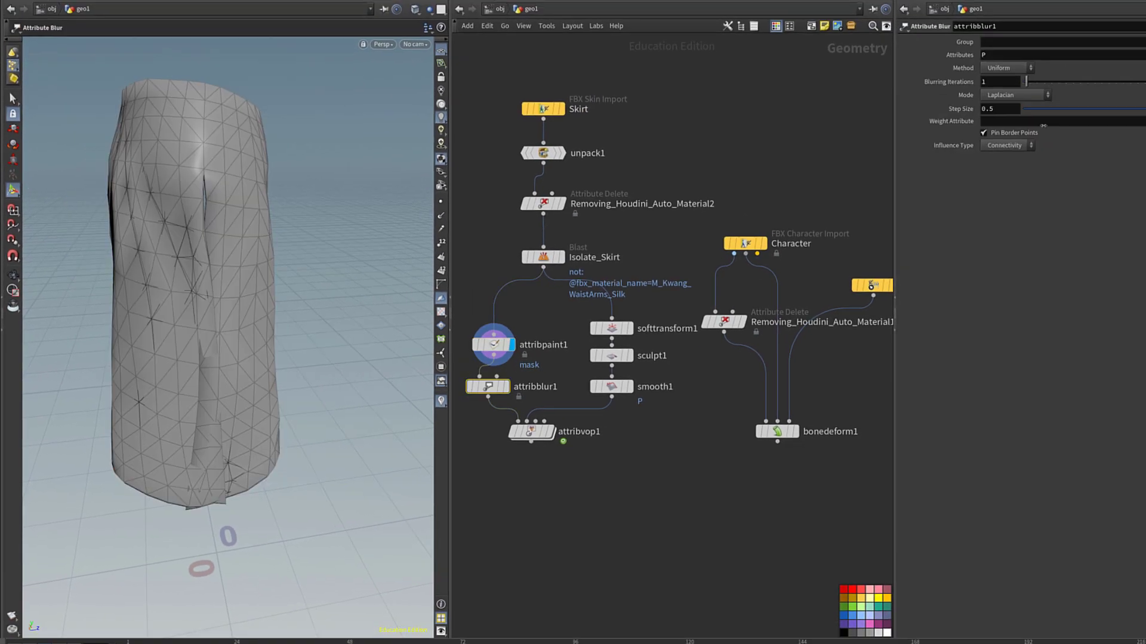
double_click(1050, 54)
text(mask)
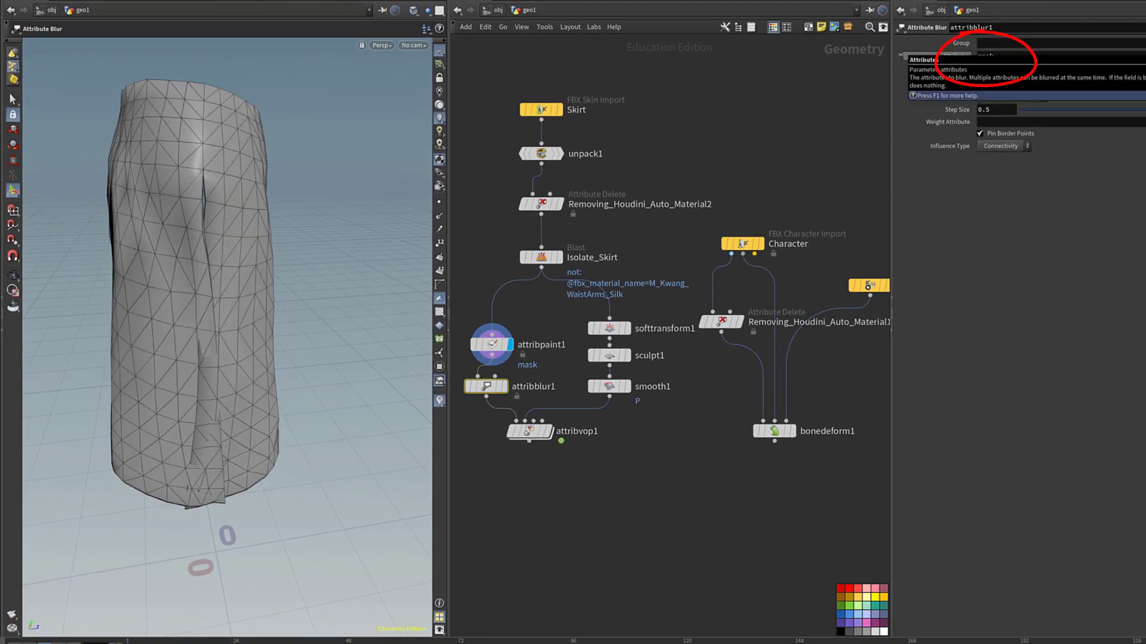
click(483, 387)
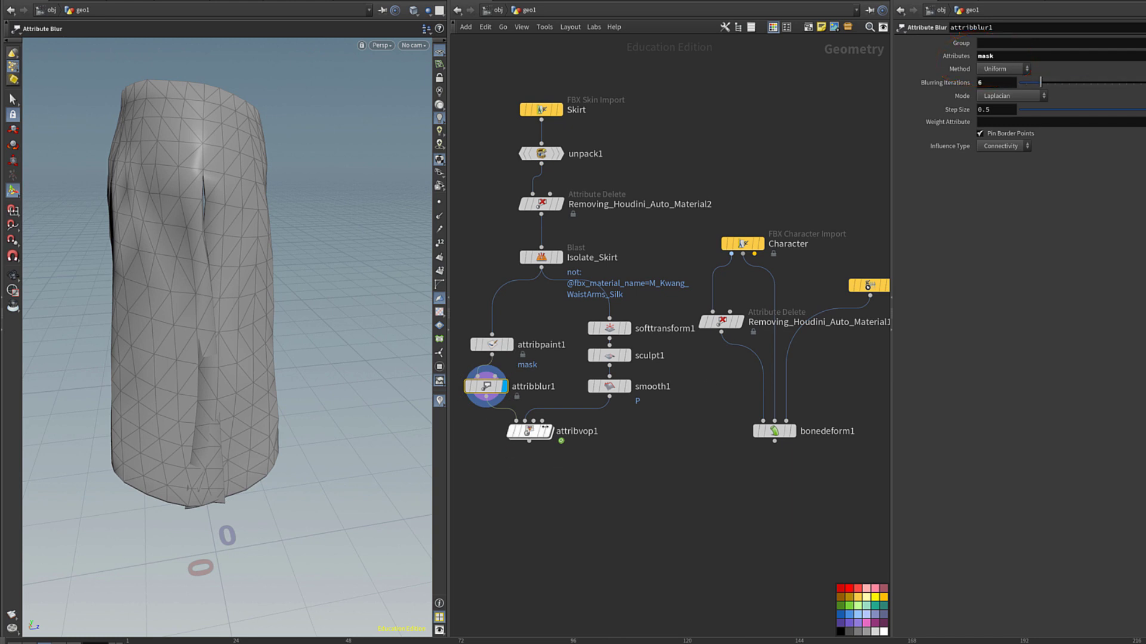
Inside attribvop1, add a Bind node for mask driving the mix1 bias.
double_click(530, 430)
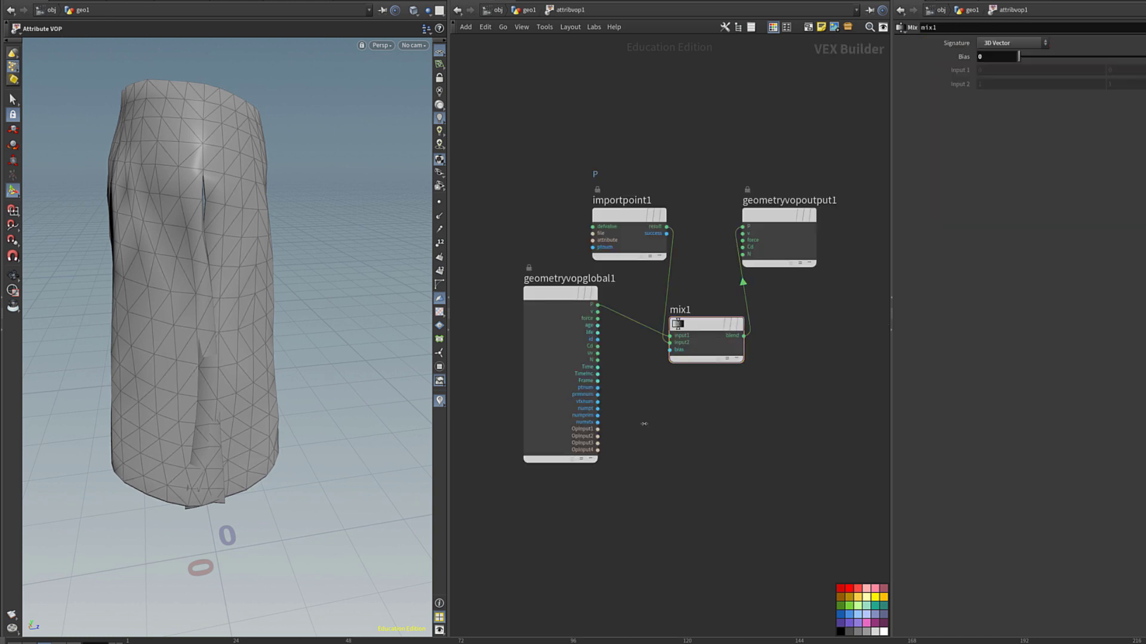
key(Tab)
text(bind)
key(Return)
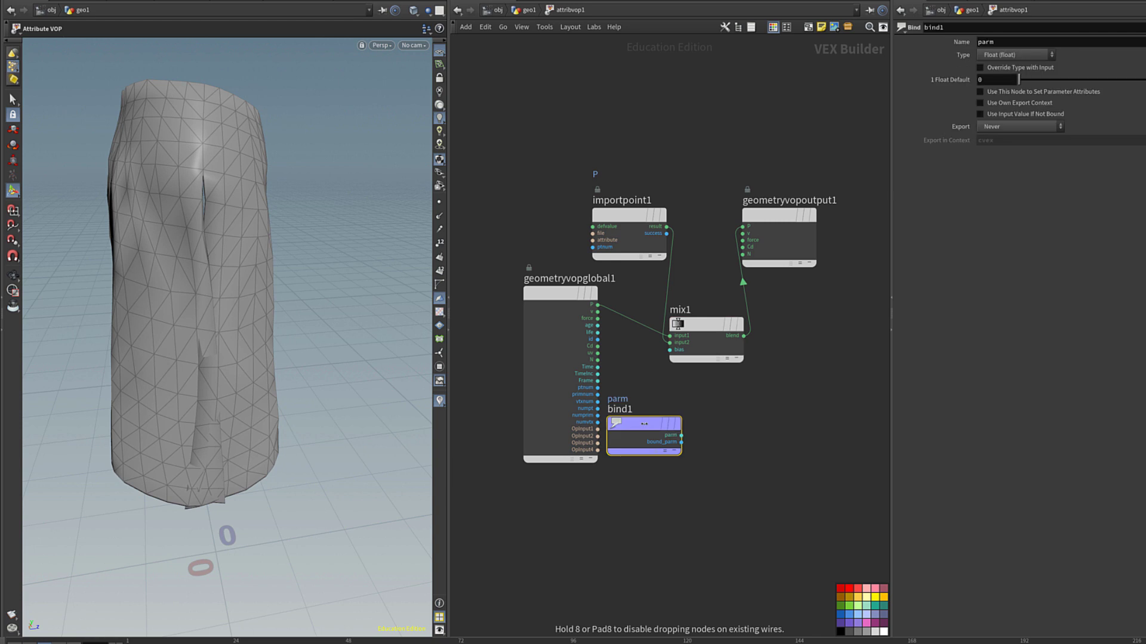
click(644, 423)
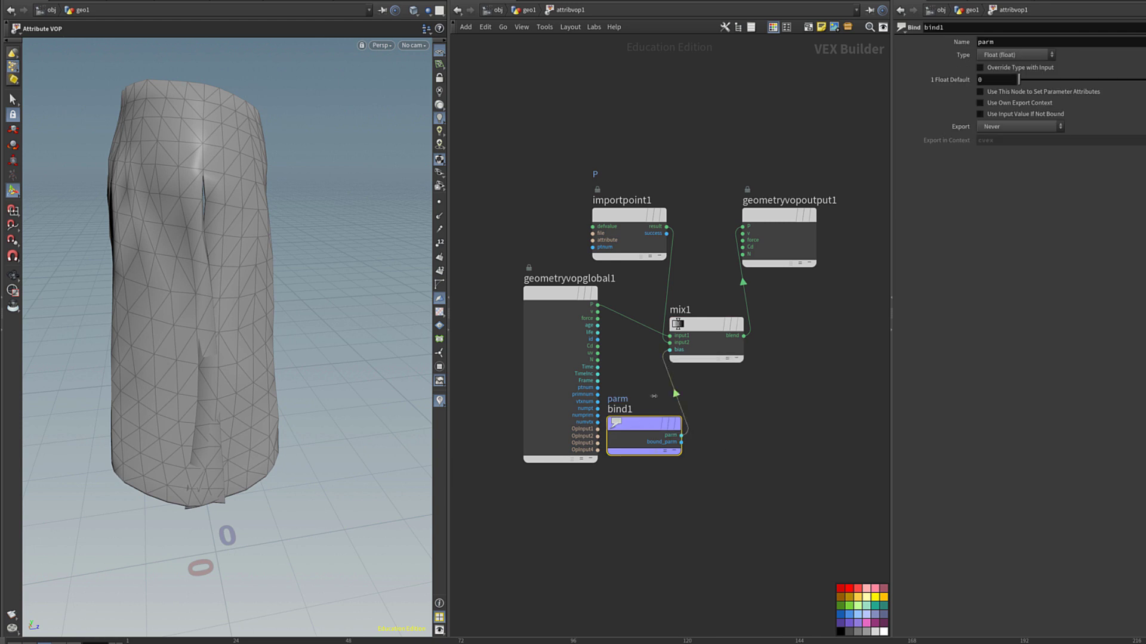
click(681, 435)
click(669, 349)
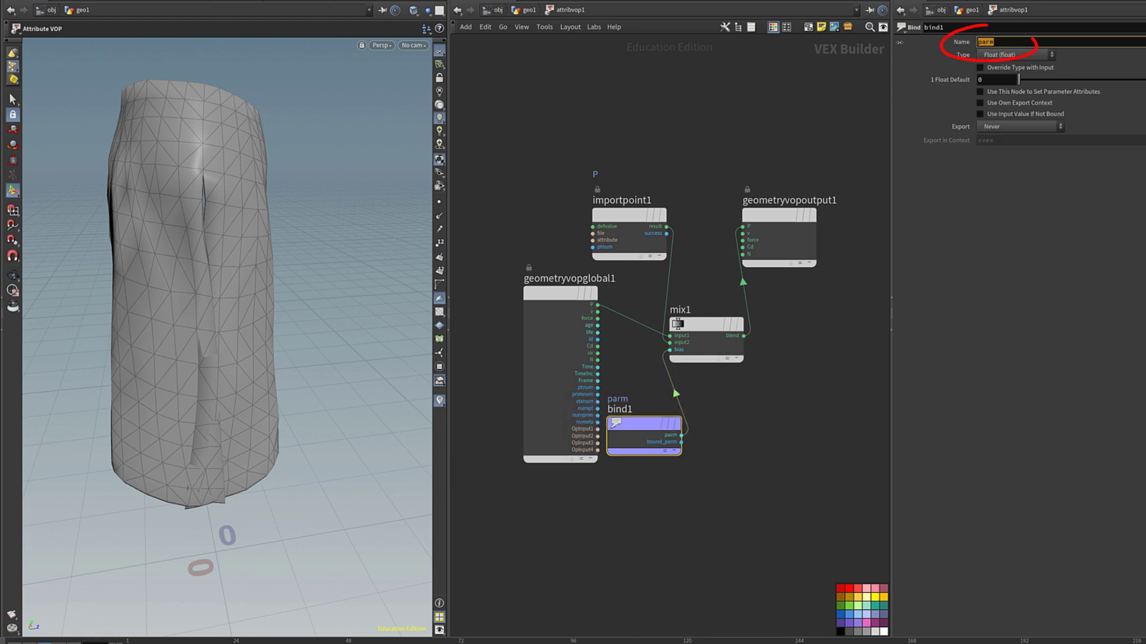
text(mask)
key(Return)
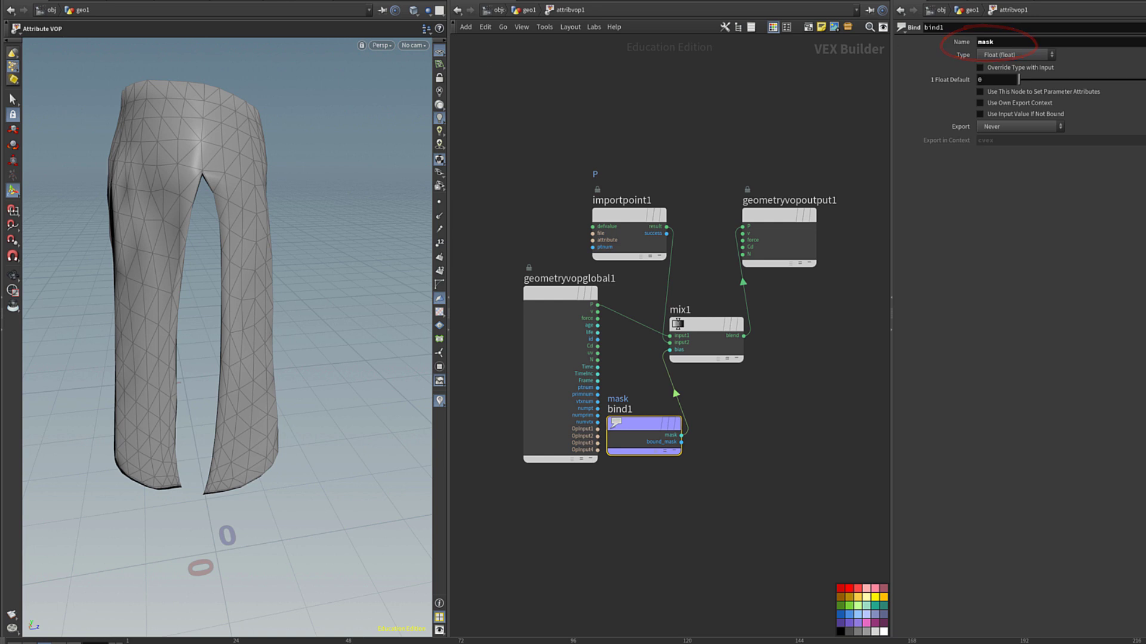
Raise attribblur1's mask blurring iterations to 7.
key(u)
click(484, 386)
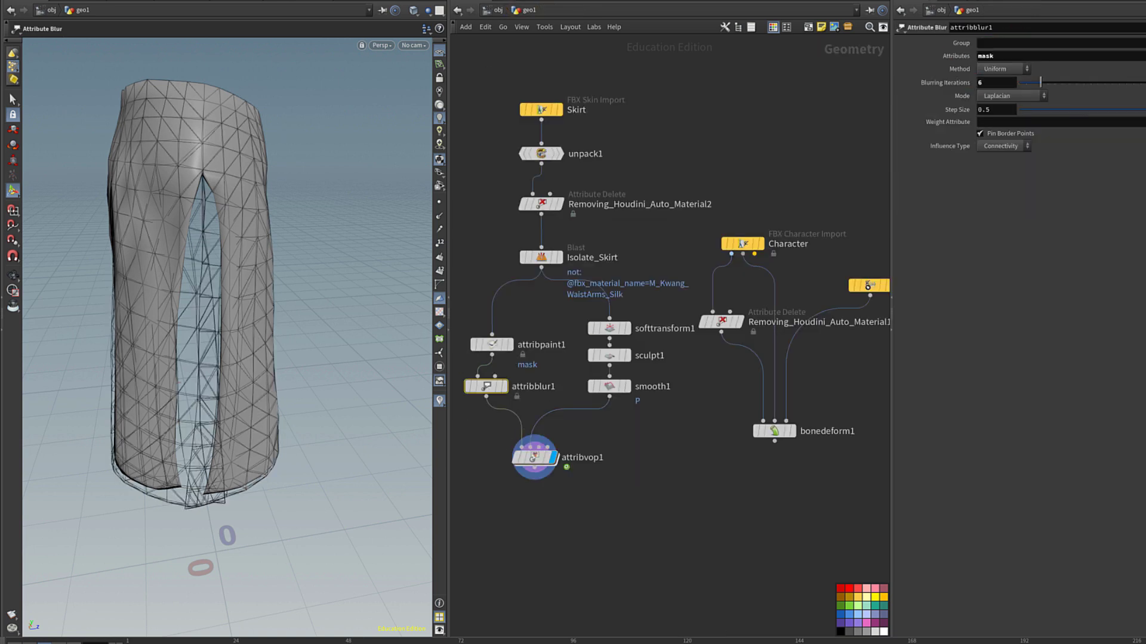
drag(1039, 82, 1046, 88)
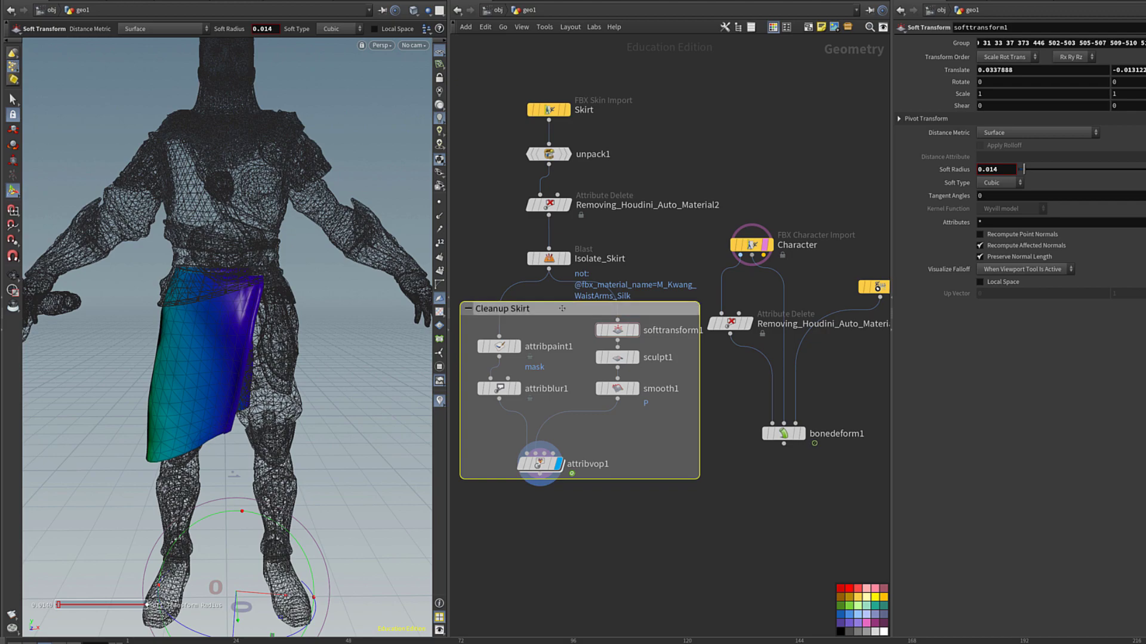
Colour the Cleanup Skirt network box purple.
click(875, 623)
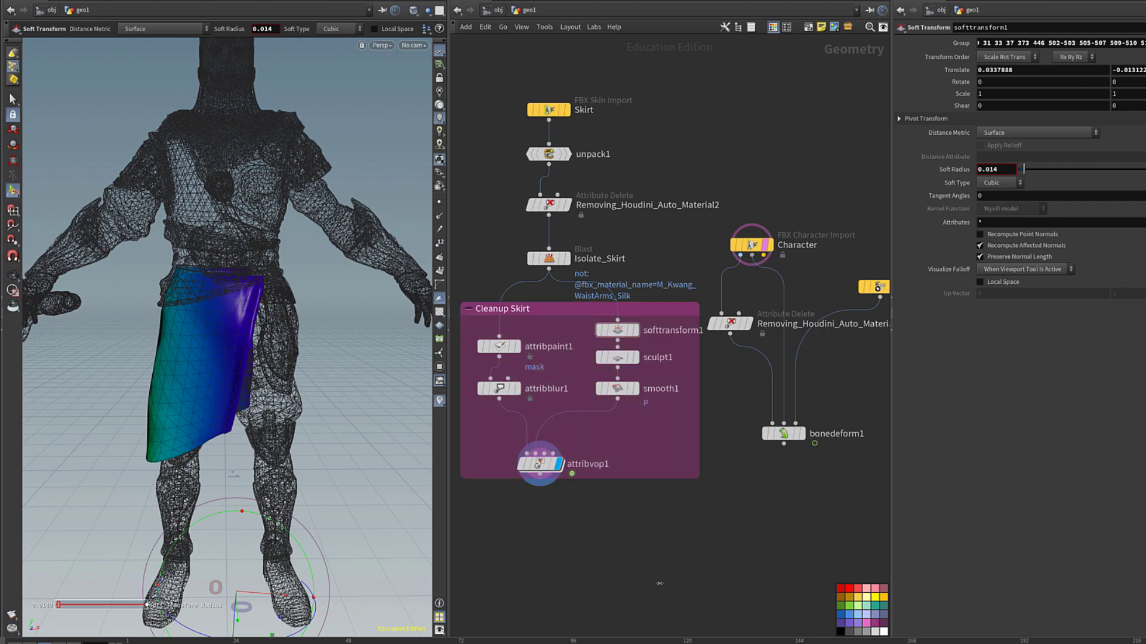
key(Escape)
drag(179, 358, 195, 368)
scroll(195, 369, up, 10)
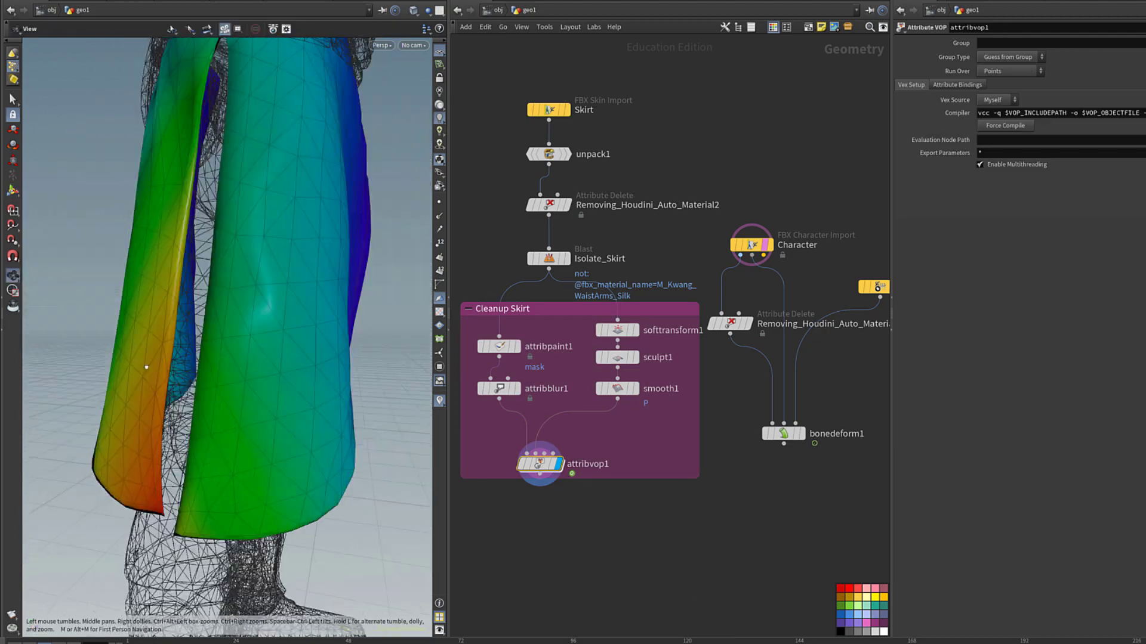
scroll(195, 368, down, 10)
scroll(195, 368, up, 5)
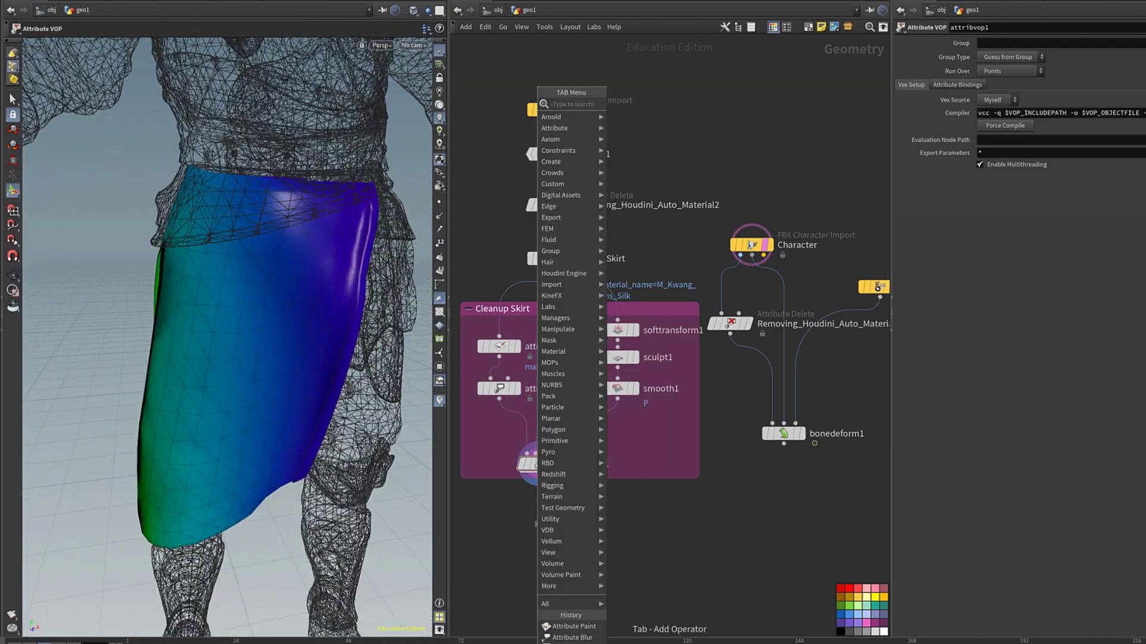
Add an Attribute Wrangle node to the skirt network.
key(Tab)
text(sto)
mouse_move(545, 603)
click(541, 523)
Split the viewport pane and turn the lower half into a Geometry Spreadsheet.
click(445, 6)
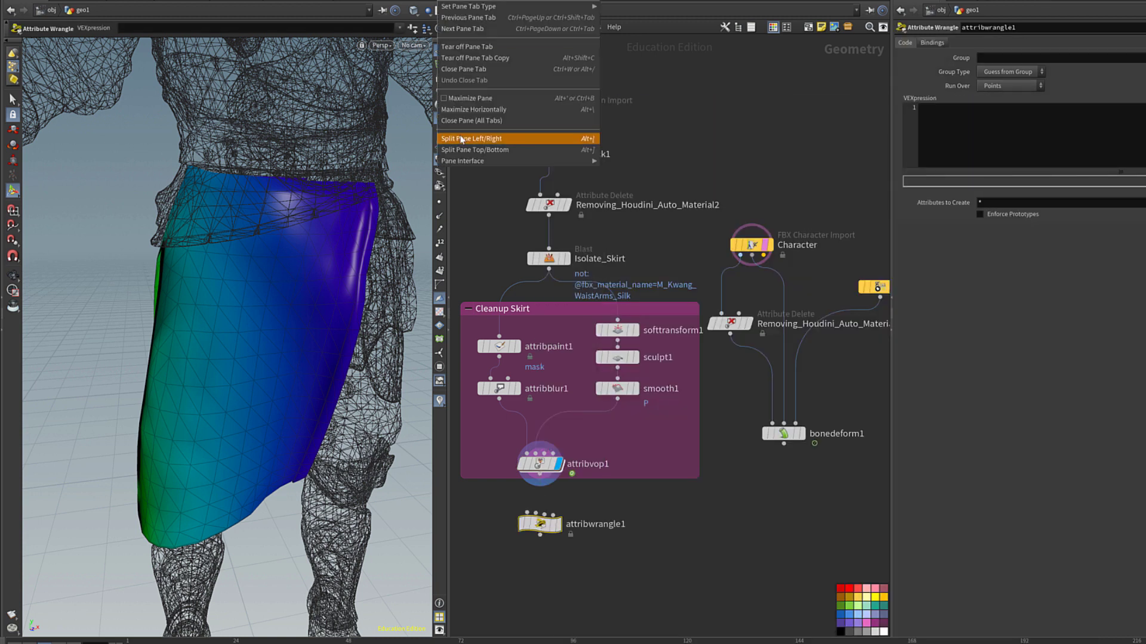
click(512, 136)
click(54, 319)
click(89, 440)
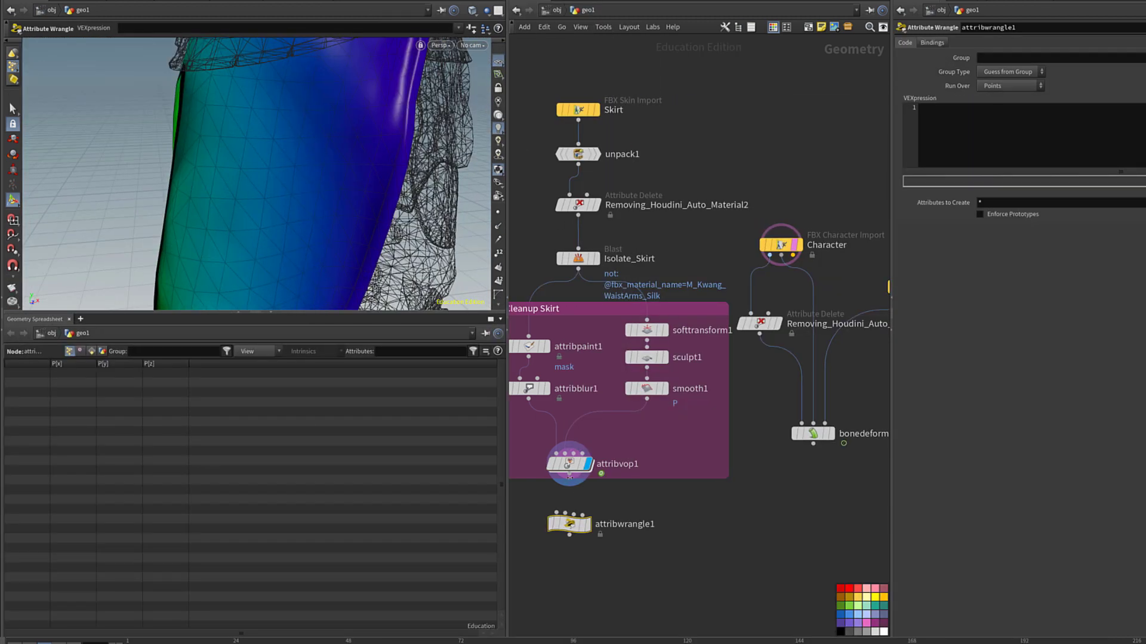
Insert an Attribute Delete named delete_mask_attribute before the wrangle, renamed Store_Original_Position.
drag(563, 541, 563, 566)
key(Tab)
click(703, 102)
click(561, 509)
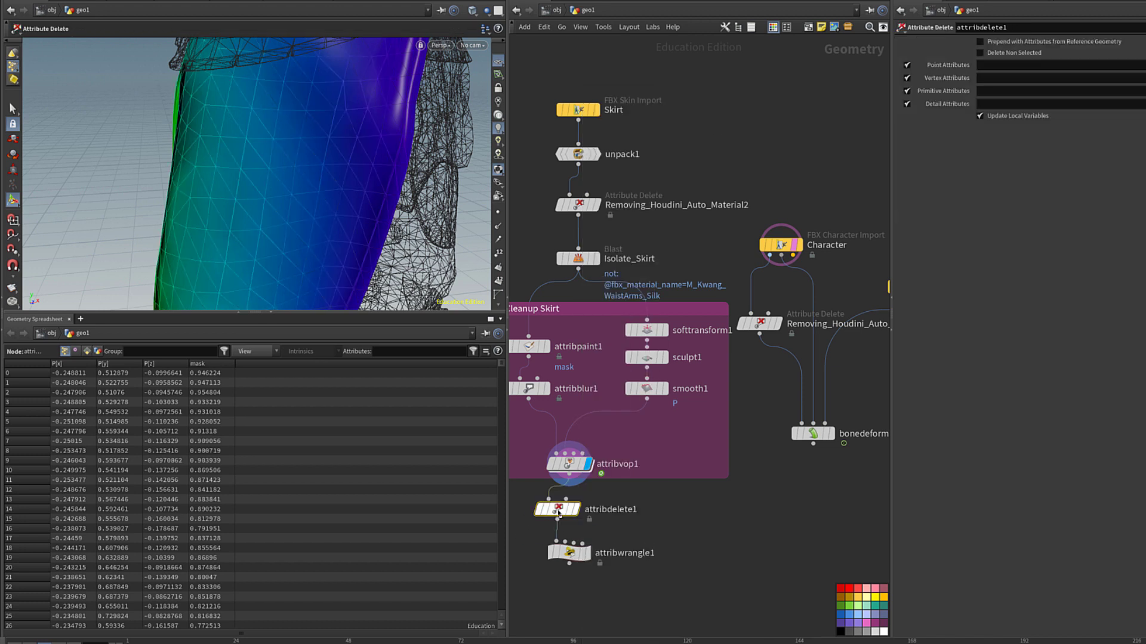
double_click(630, 511)
text(delete_mas)
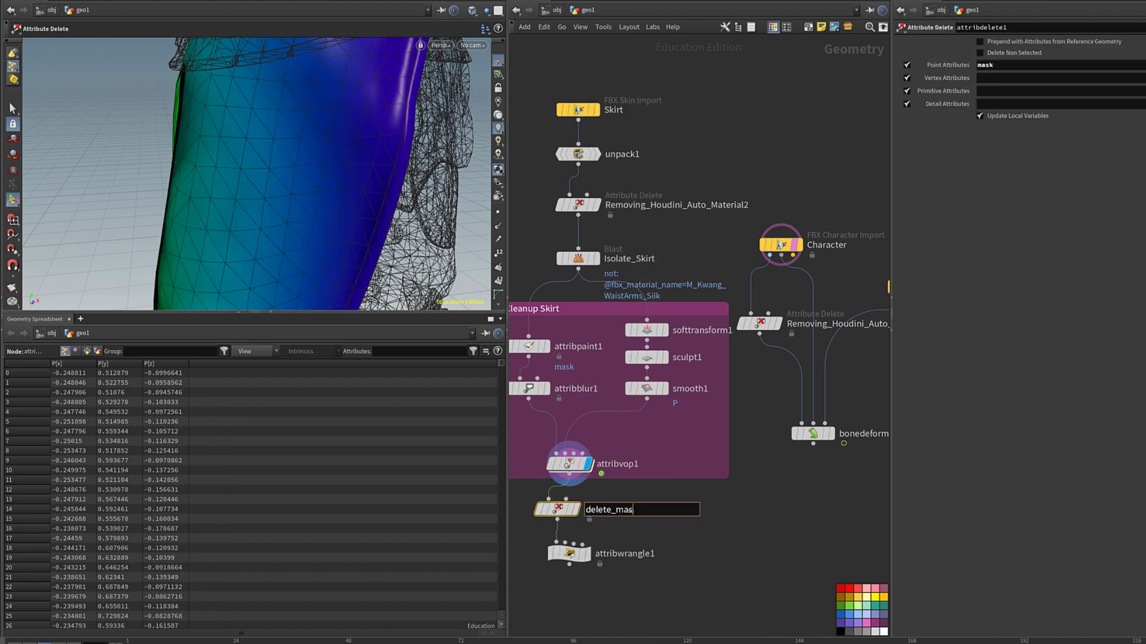
text(k_attribute)
key(Return)
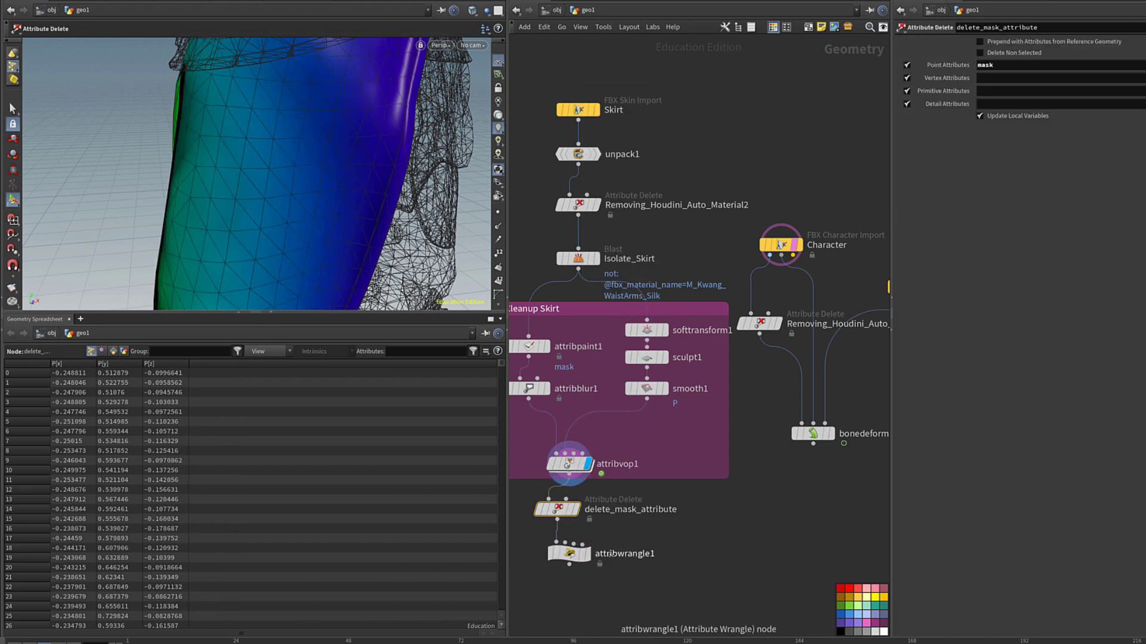
double_click(611, 555)
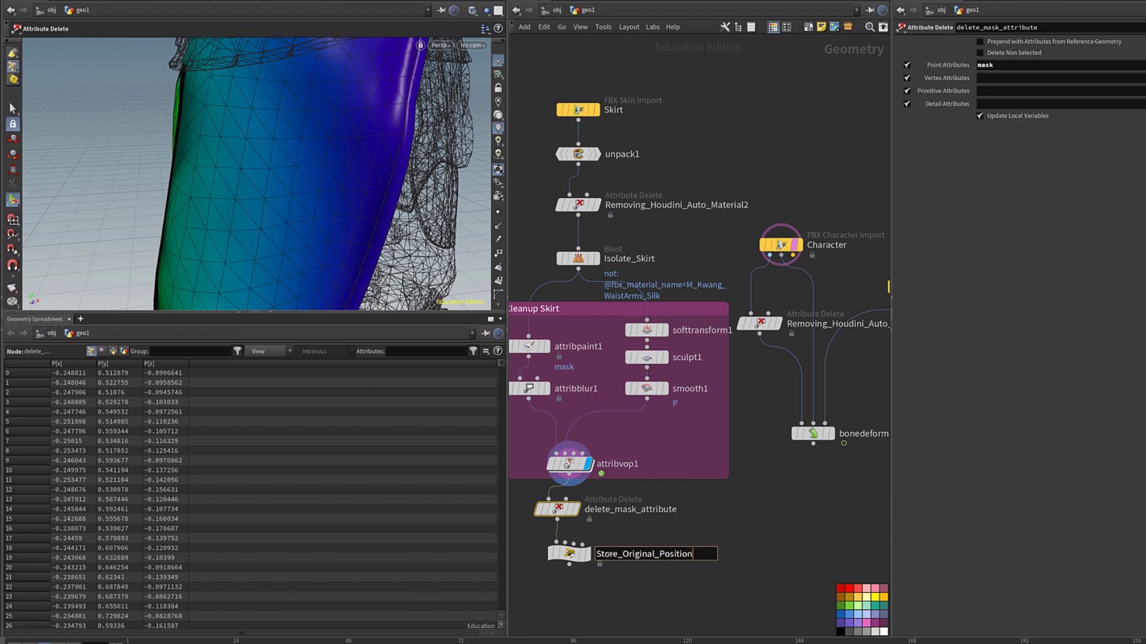
key(Return)
Enter v@OGP = @P in Store_Original_Position's VEXpression and check the OGP columns.
click(560, 554)
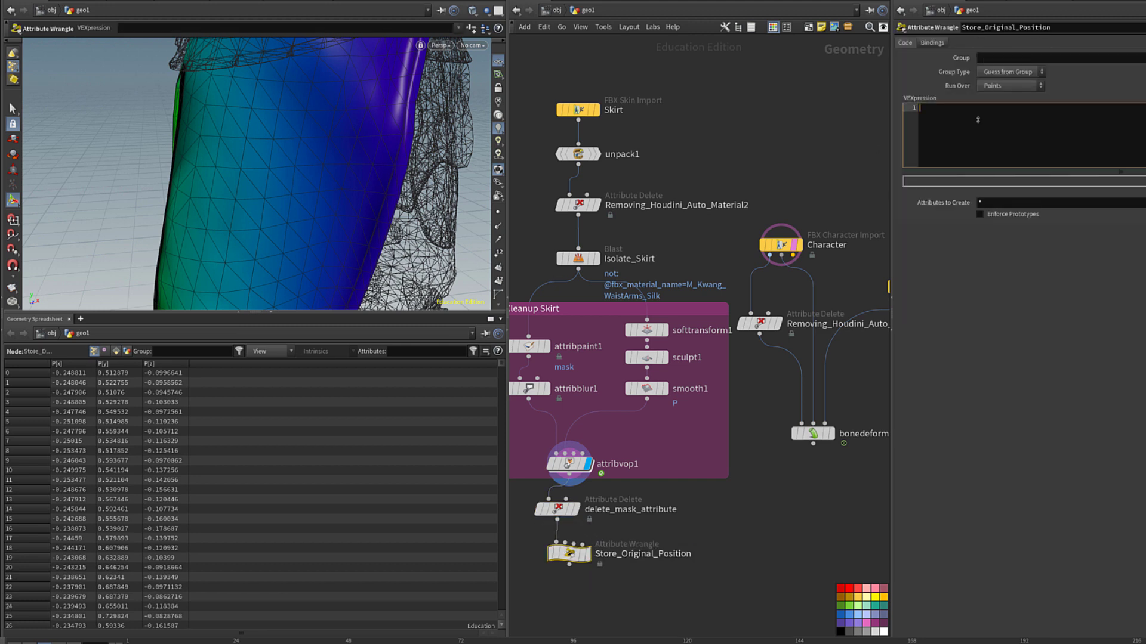
text(v@OGP = @P;)
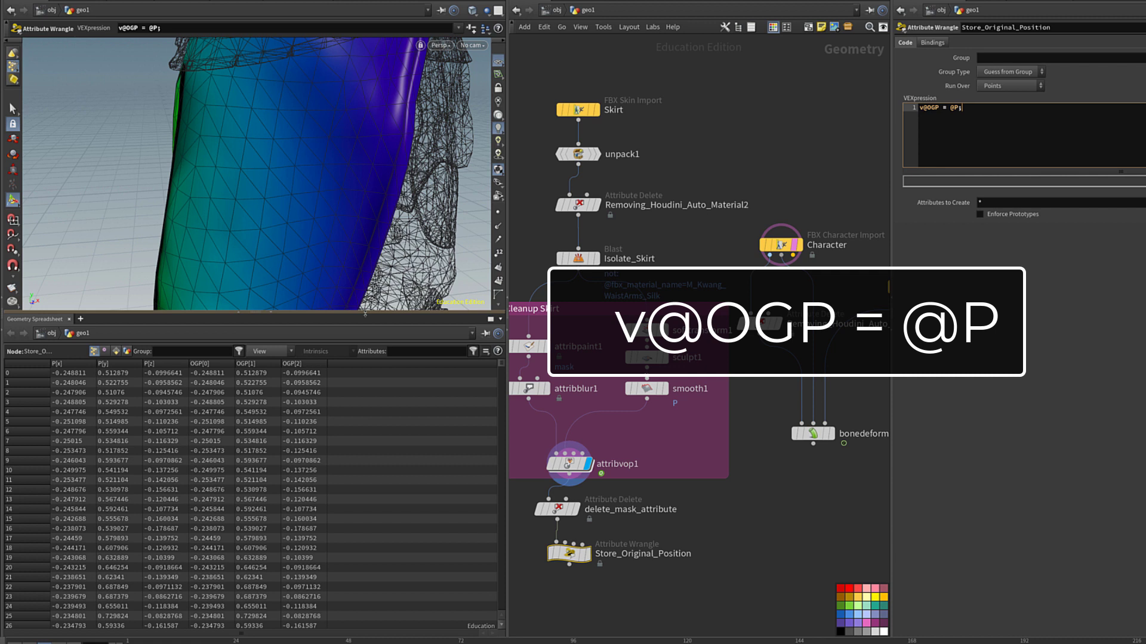
drag(365, 314, 365, 439)
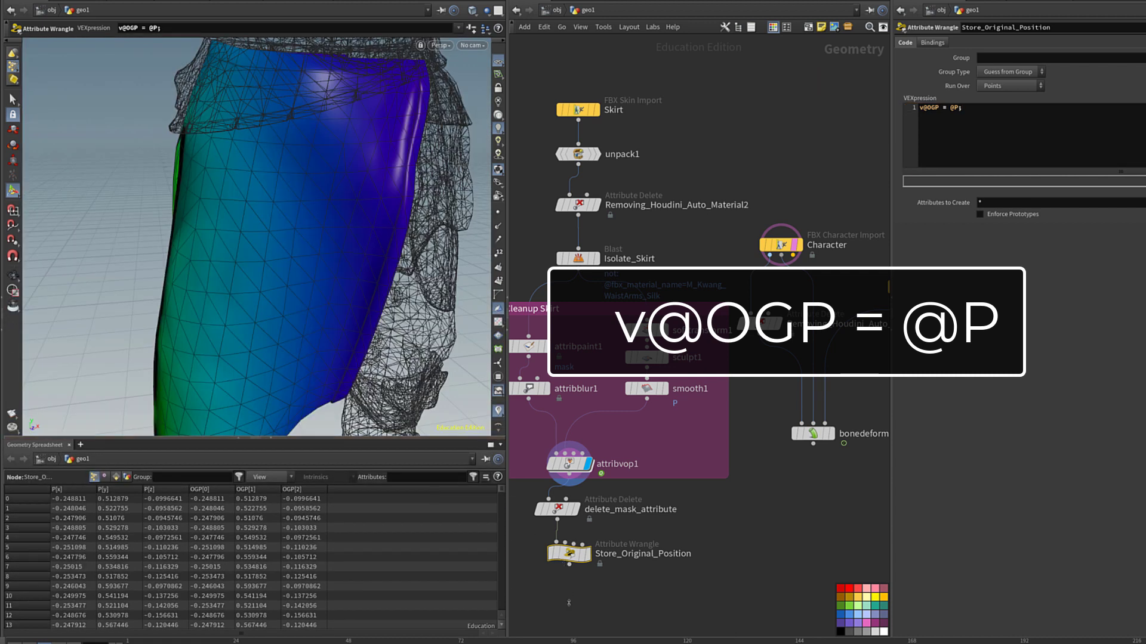
middle_drag(569, 600, 592, 511)
scroll(592, 511, down, 4)
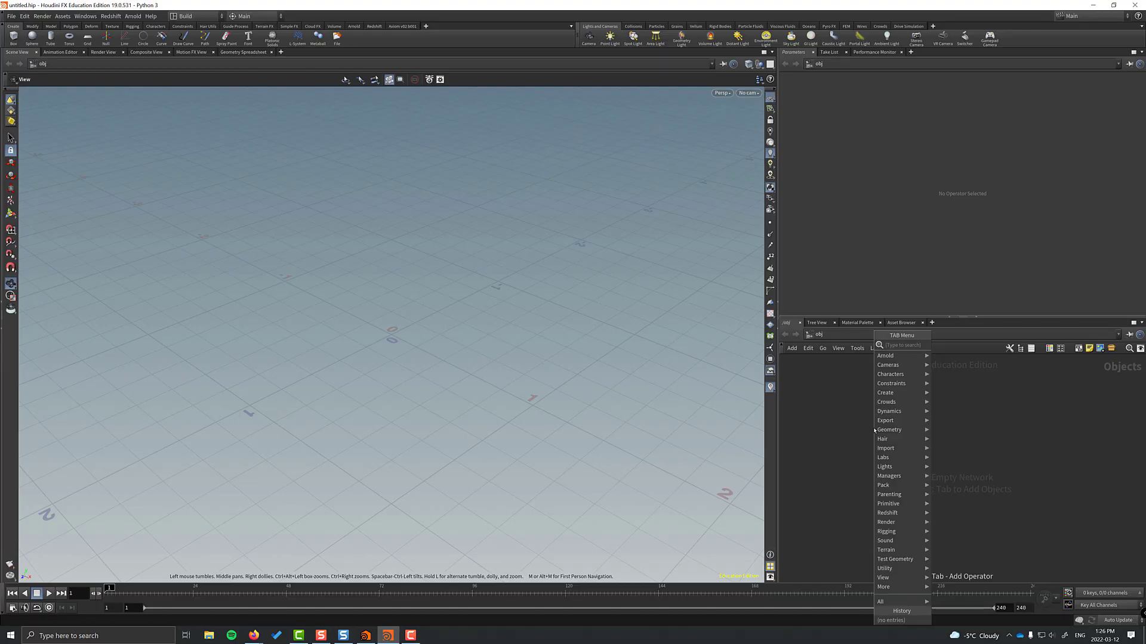
Add the pig head test geometry and move its node up and left.
key(Escape)
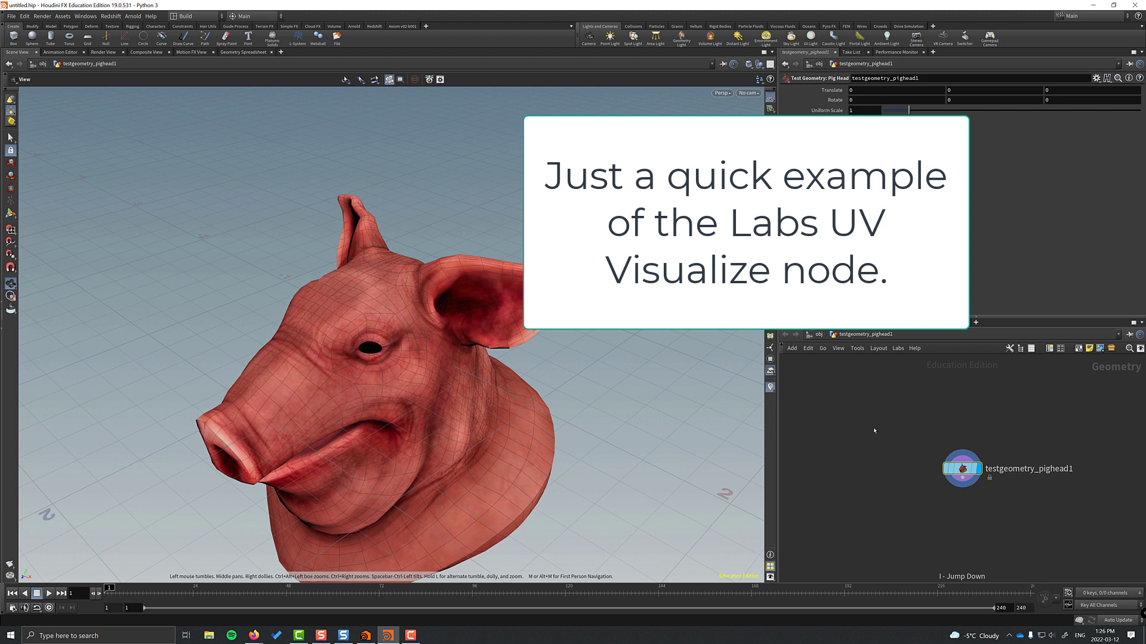
key(Tab)
key(Escape)
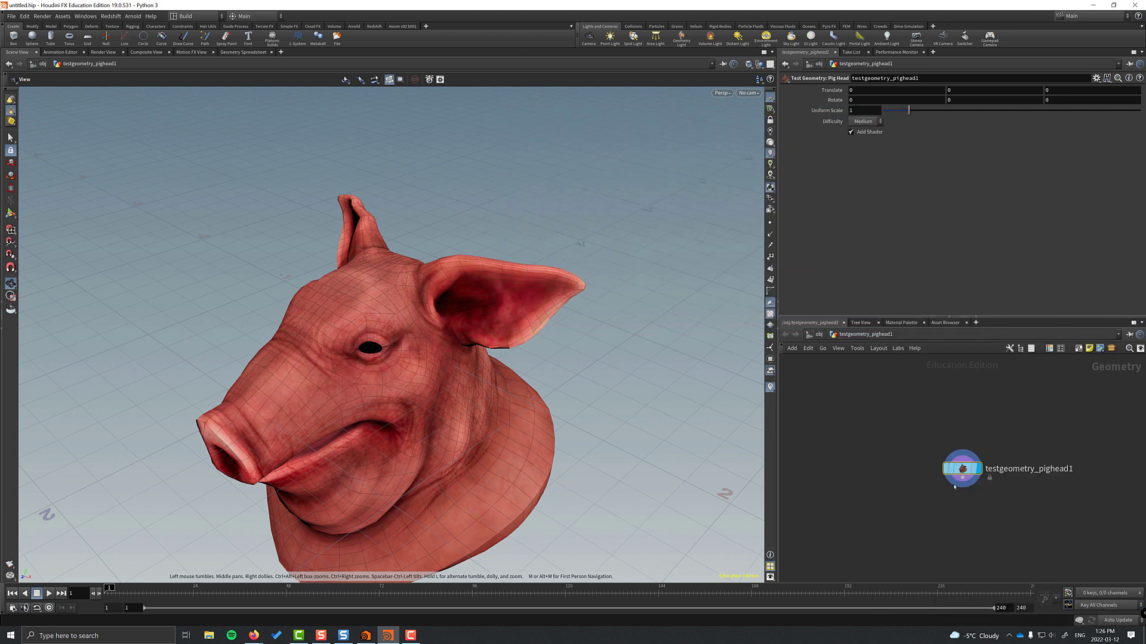
drag(954, 487, 838, 443)
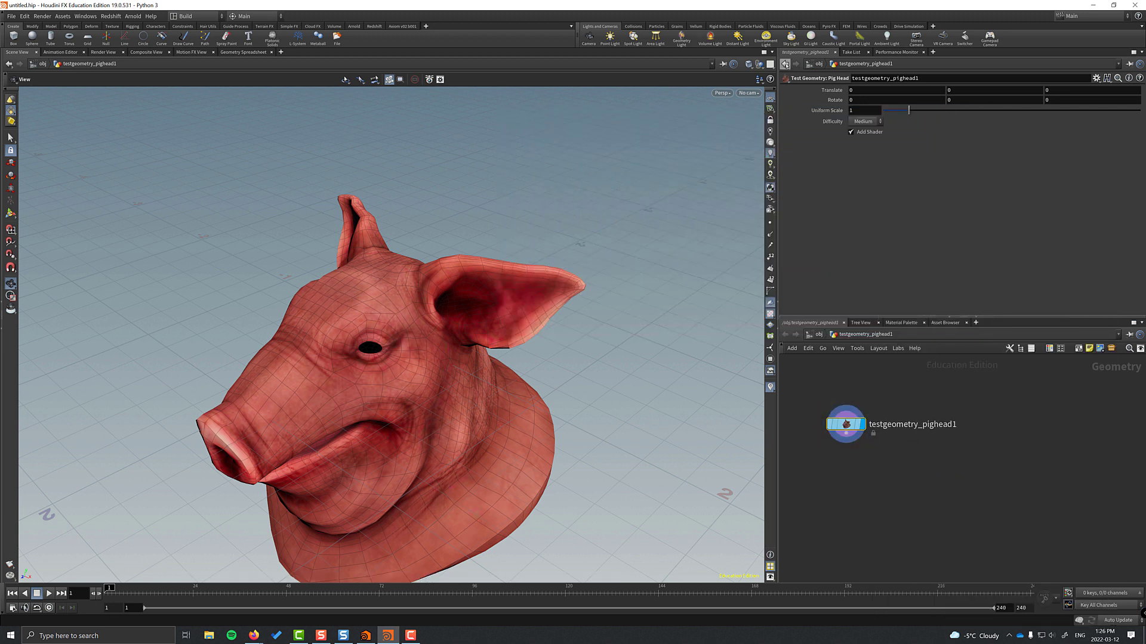
Split the Scene View side by side with the right pane showing UV View.
click(772, 52)
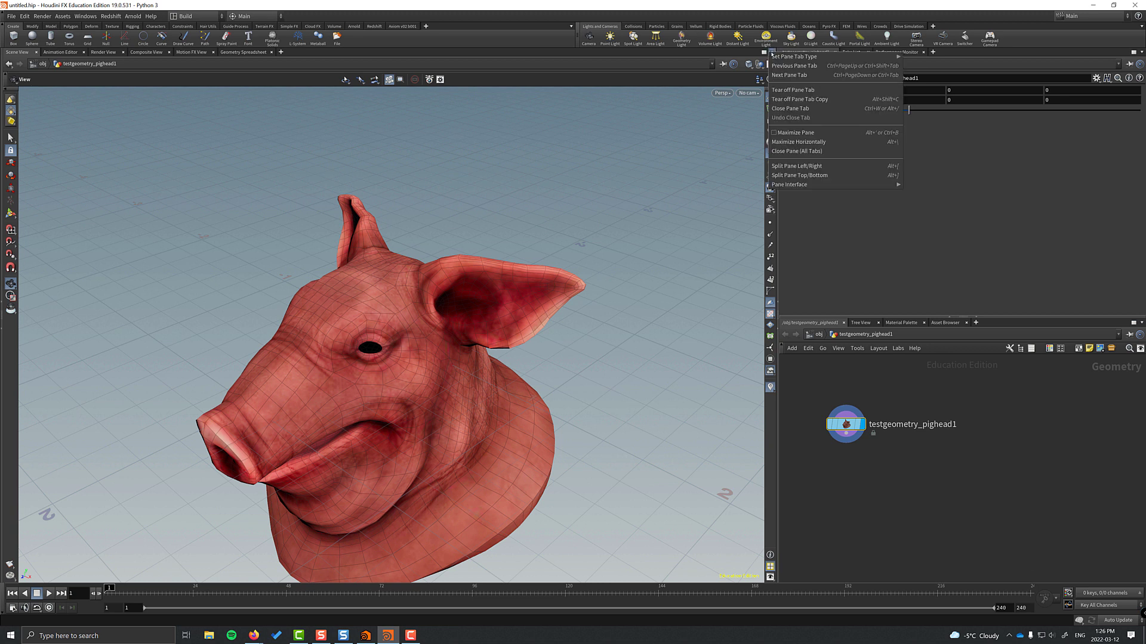
click(788, 167)
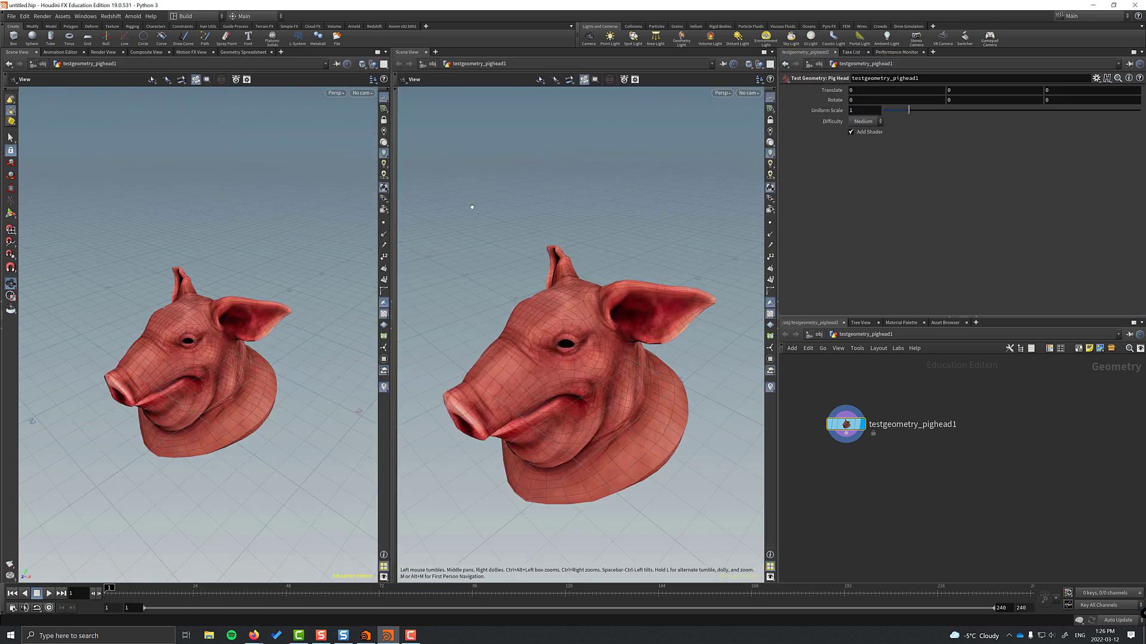
key(space+5)
Connect a Labs UV Visualize node under the pig head and display it.
key(Tab)
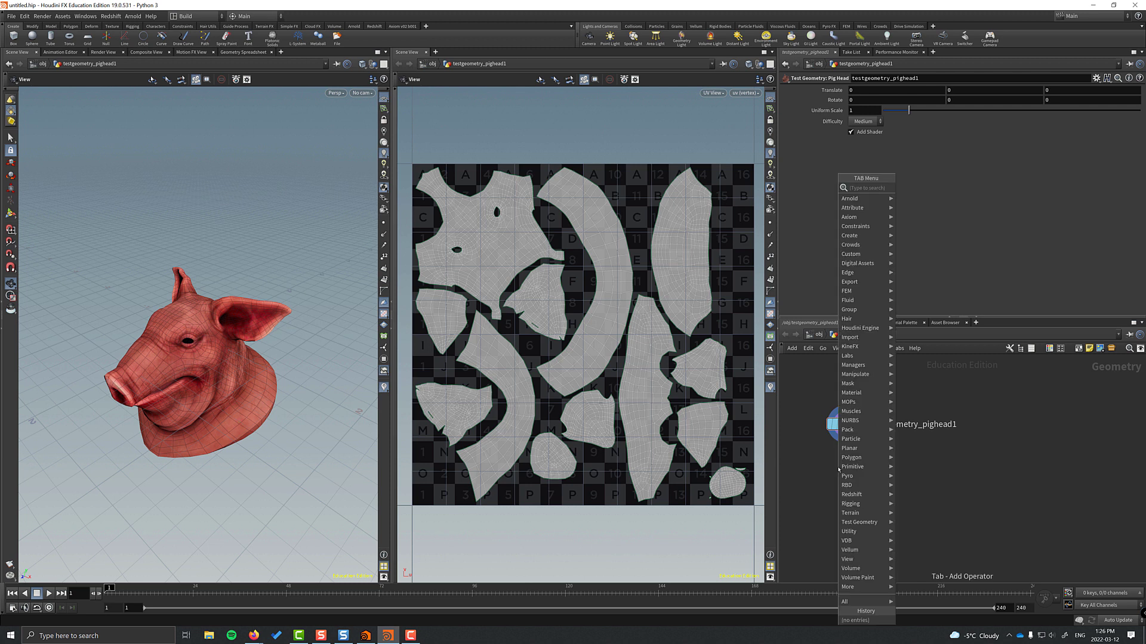
text(uv vis)
key(Return)
click(838, 471)
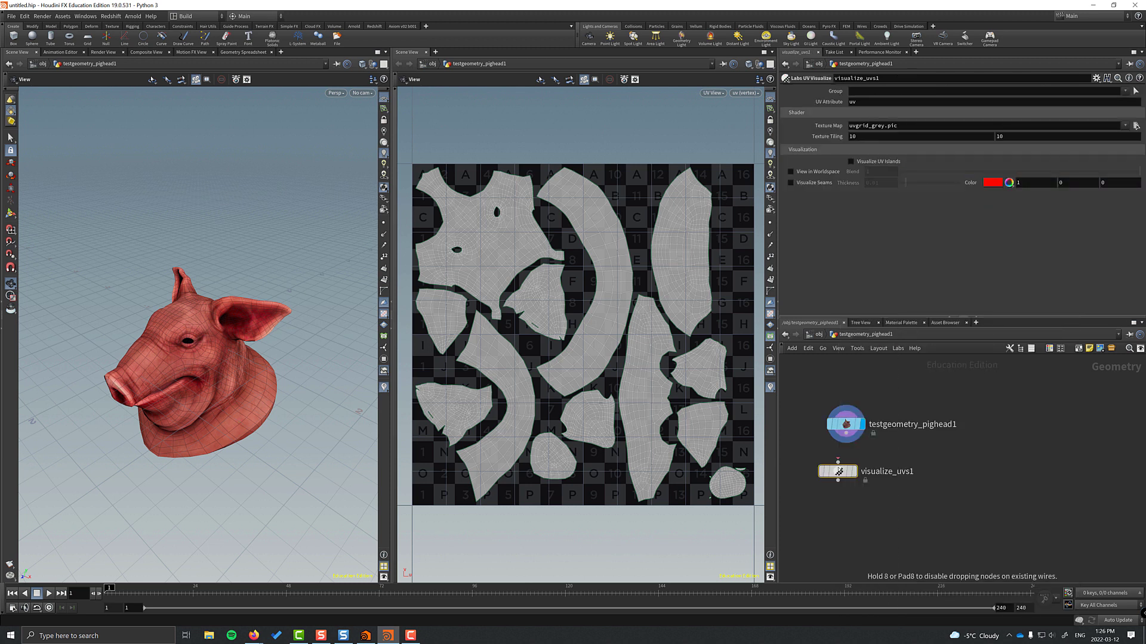
click(837, 472)
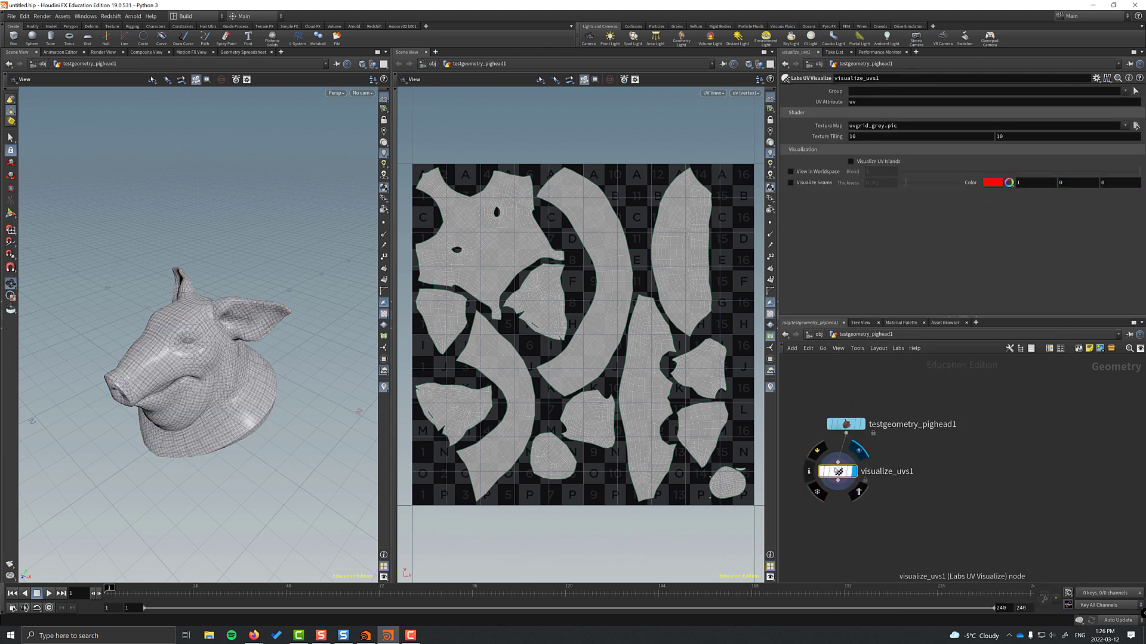
Enable View in Worldspace to lay the pig head's UV pieces out in 3D.
click(791, 171)
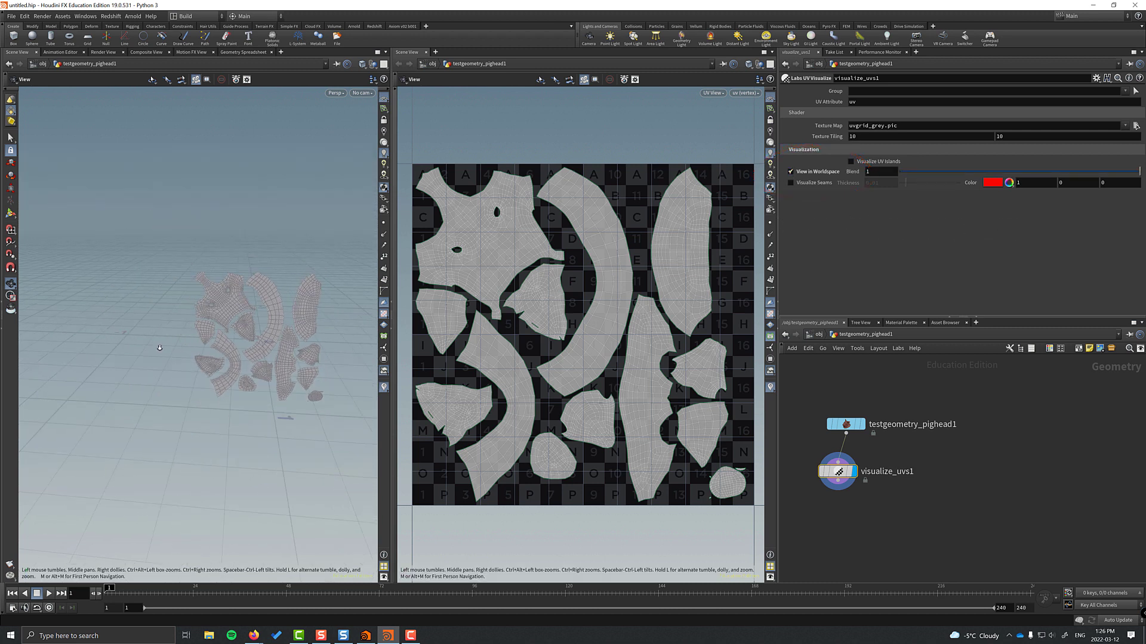
drag(160, 348, 179, 537)
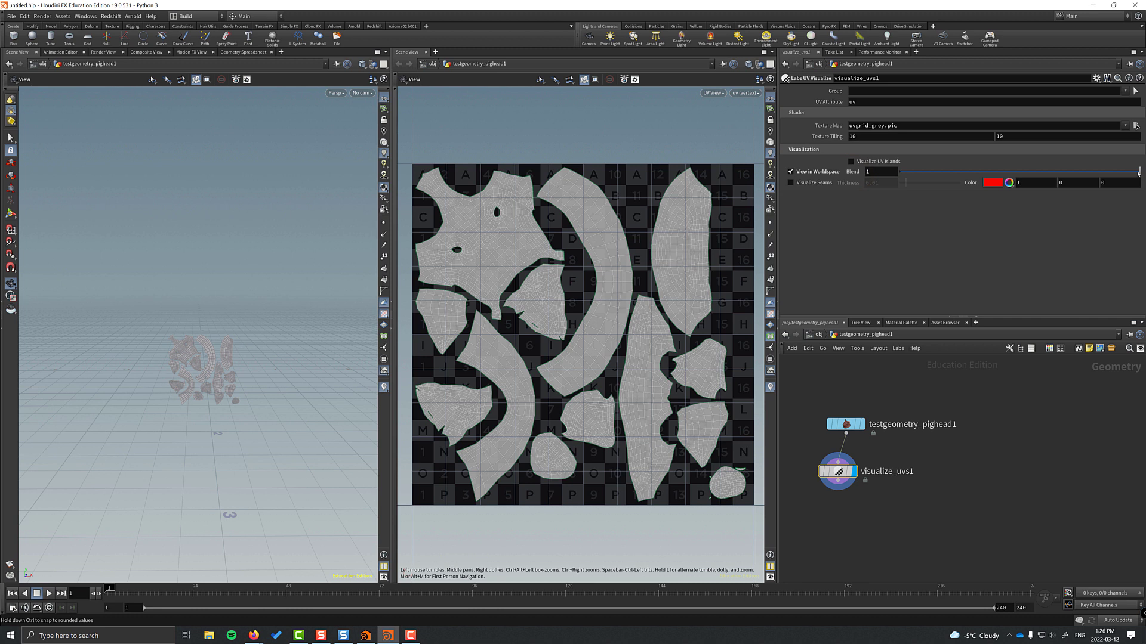
mouse_move(1139, 173)
mouse_down()
mouse_move(901, 172)
mouse_move(1138, 172)
mouse_up()
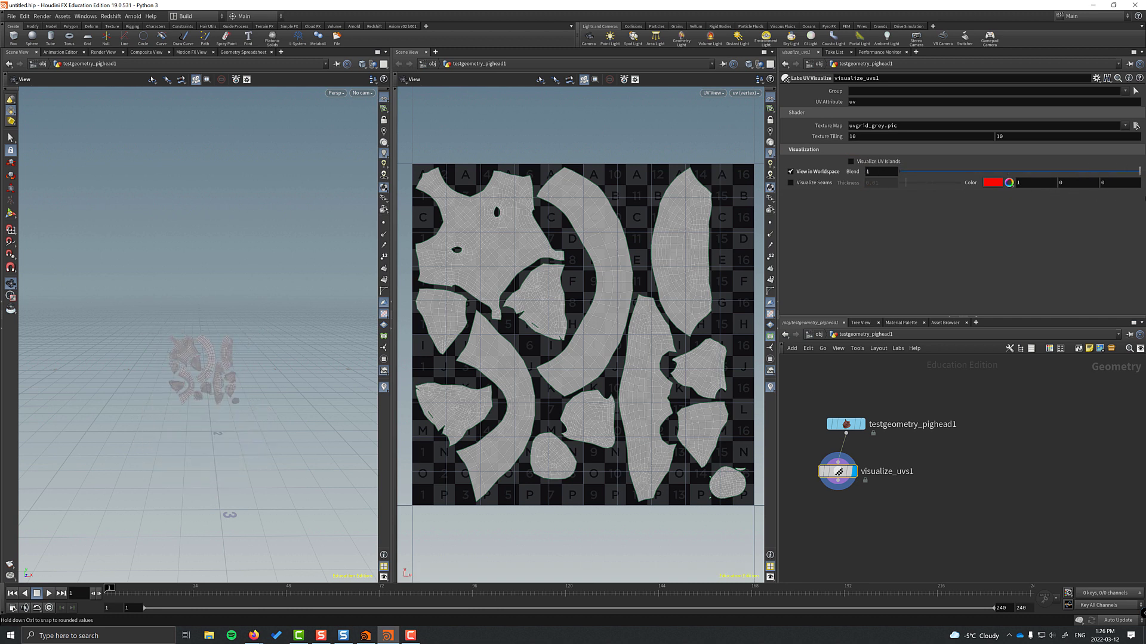
scroll(230, 376, up, 10)
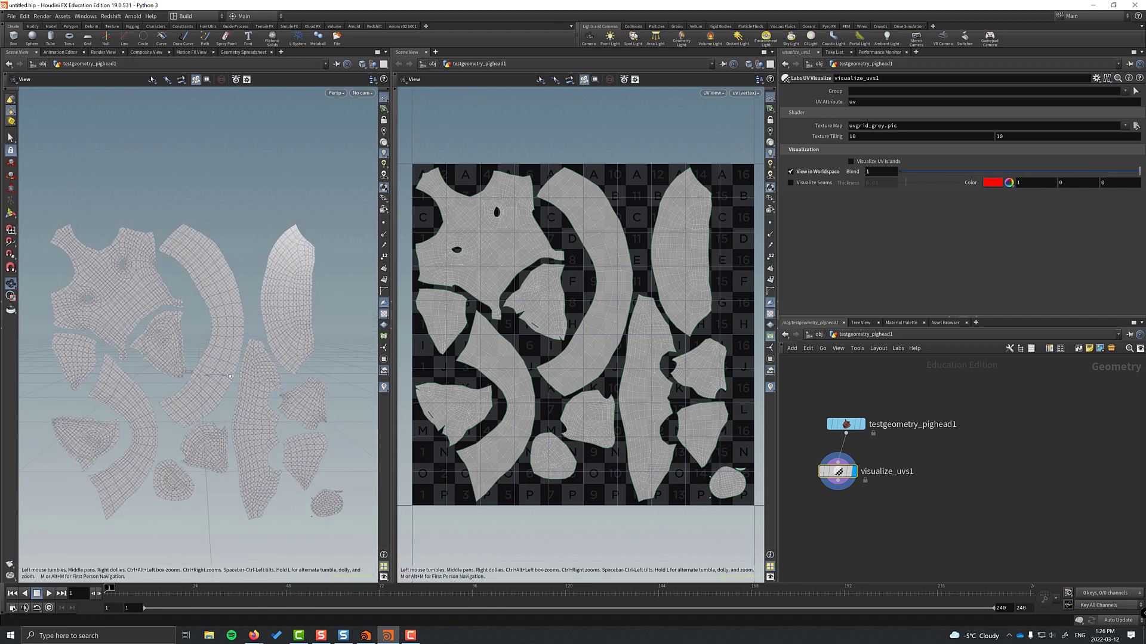
drag(230, 376, 226, 359)
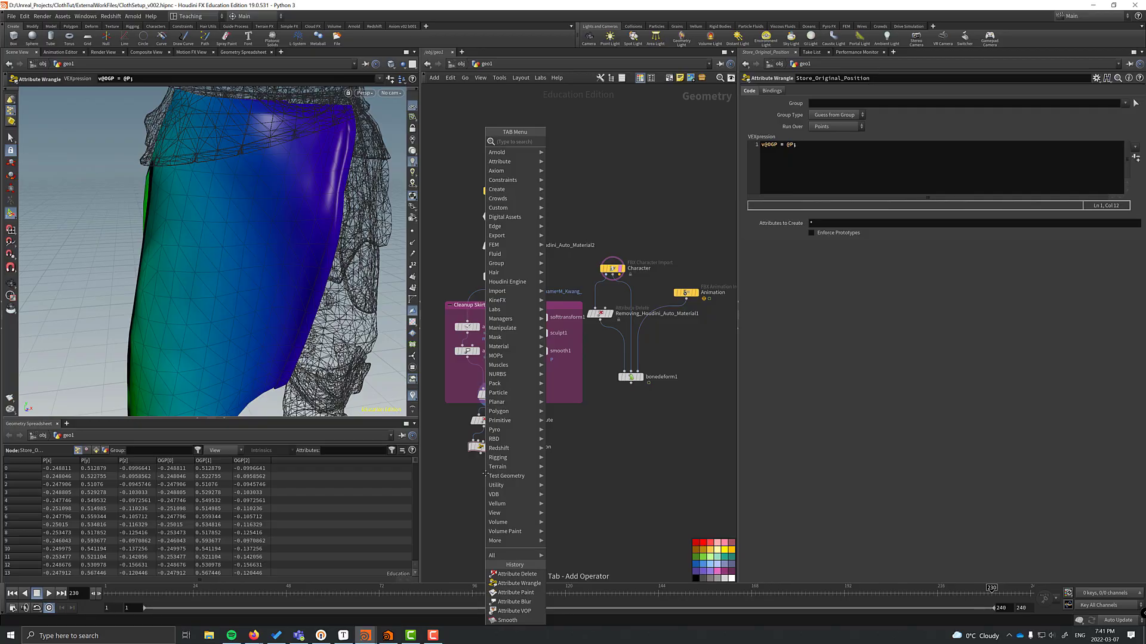
Add visualize_uvs1 below Store_Original_Position with the skirt's UV pieces laid flat in 3D.
text(labs uv)
key(Down)
key(Down)
key(Down)
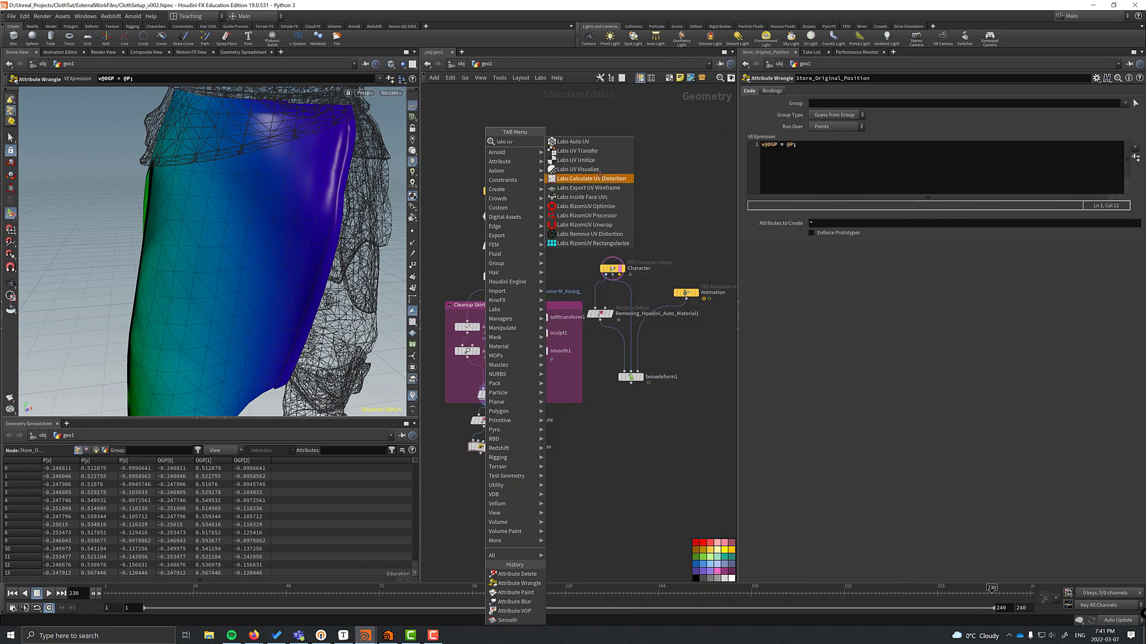
key(Return)
click(483, 460)
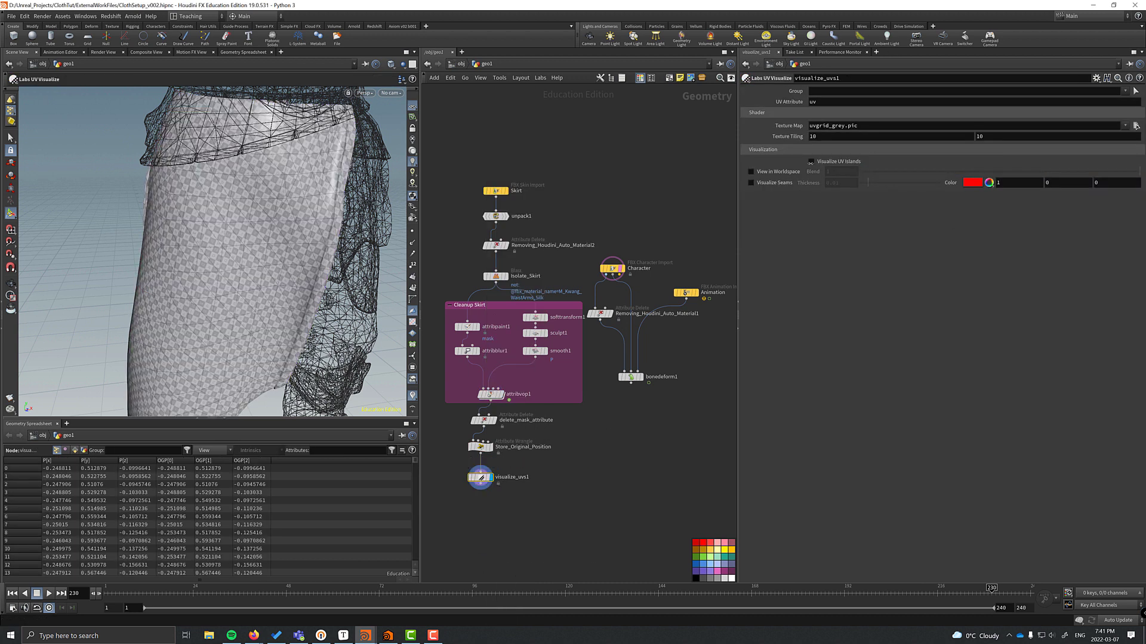
click(751, 172)
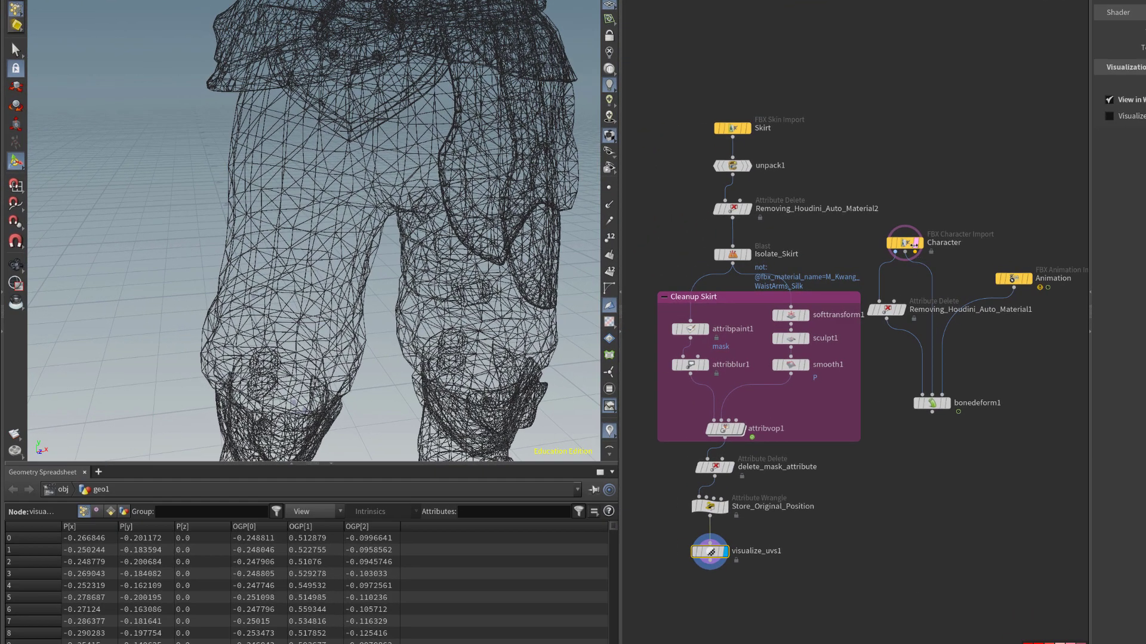
Select the whole right skirt piece with grown point selection and delete it.
drag(241, 262, 299, 241)
middle_drag(715, 600, 767, 477)
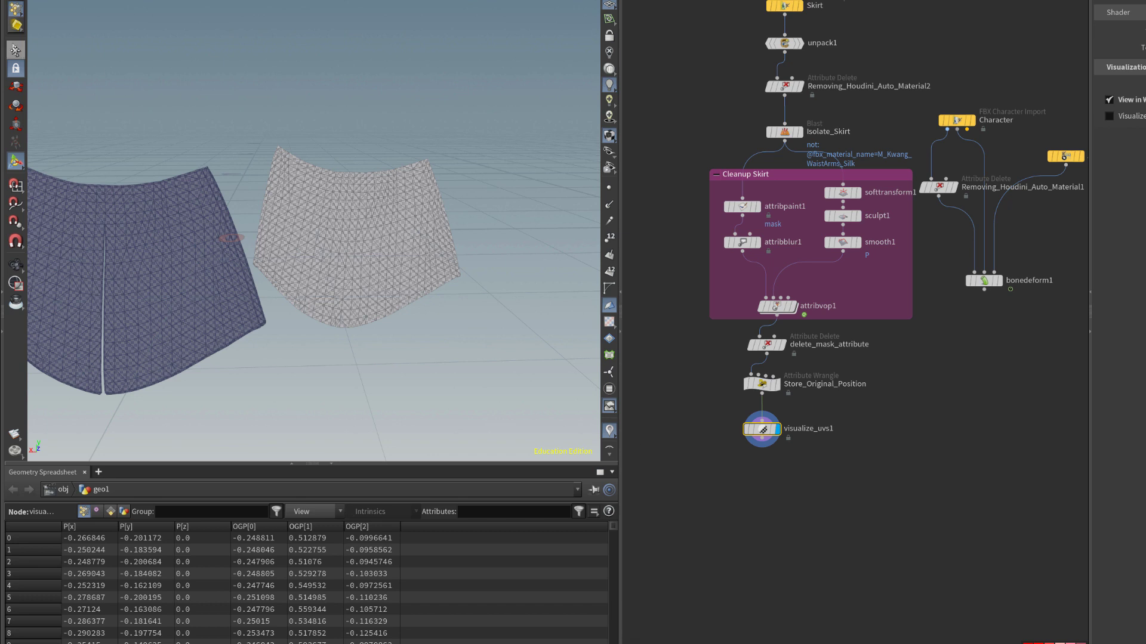
key(s)
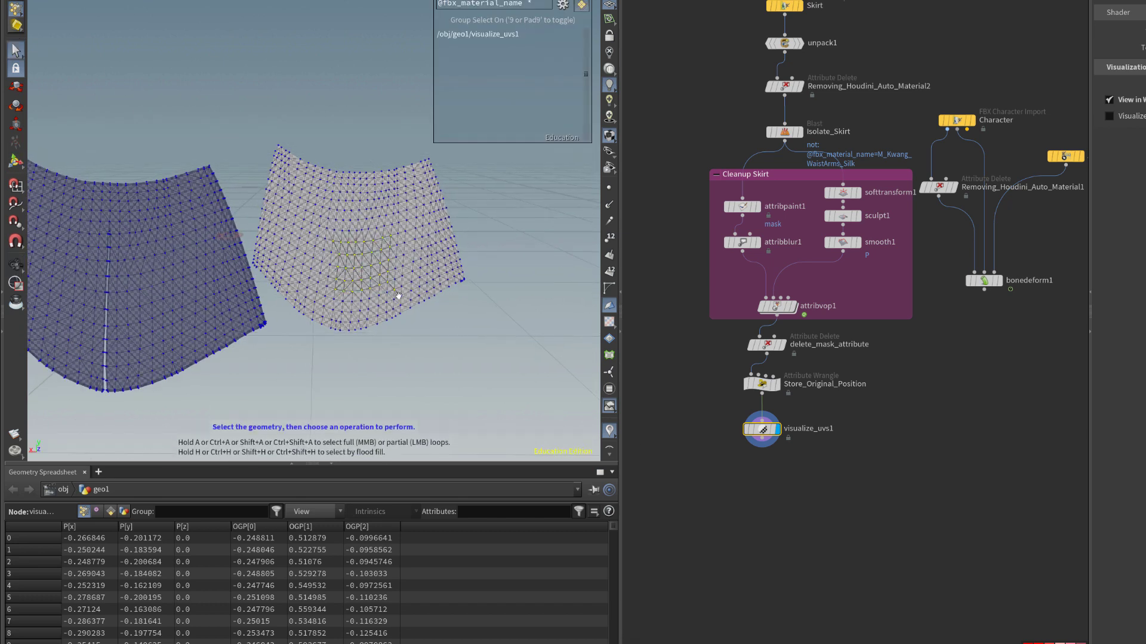
key(shift+g)
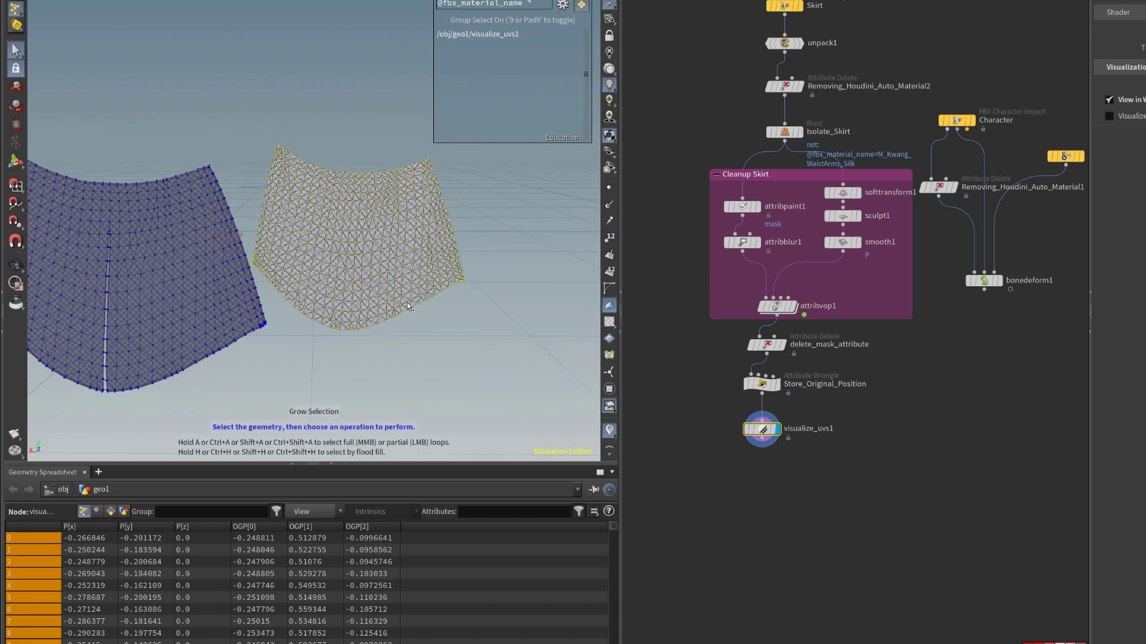
key(Delete)
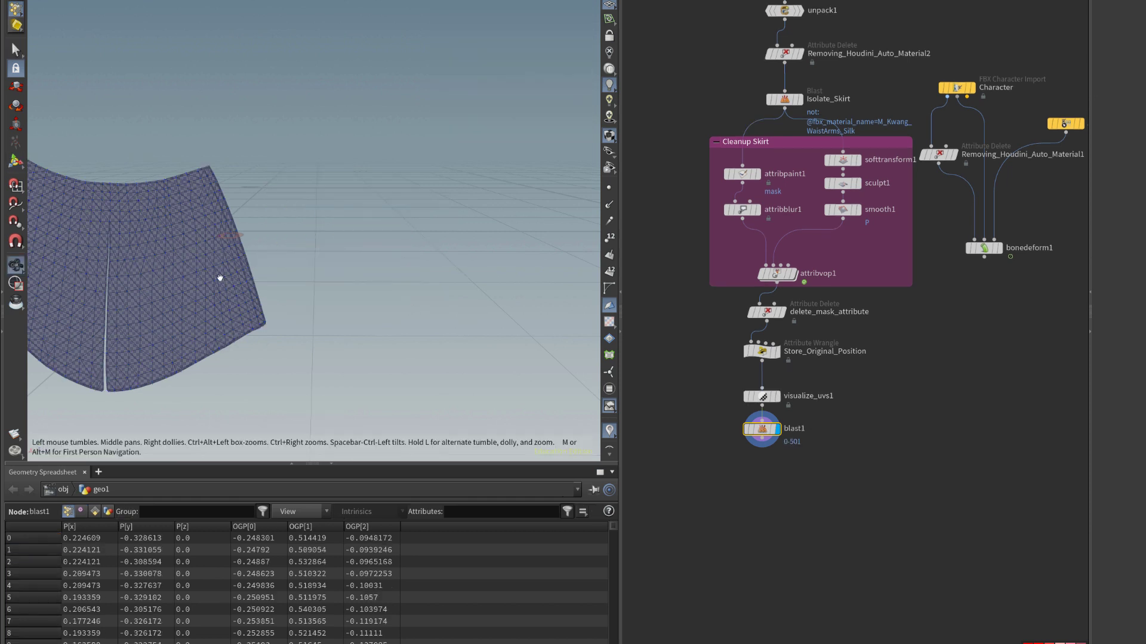
drag(220, 276, 277, 277)
key(Tab)
text(wrangle)
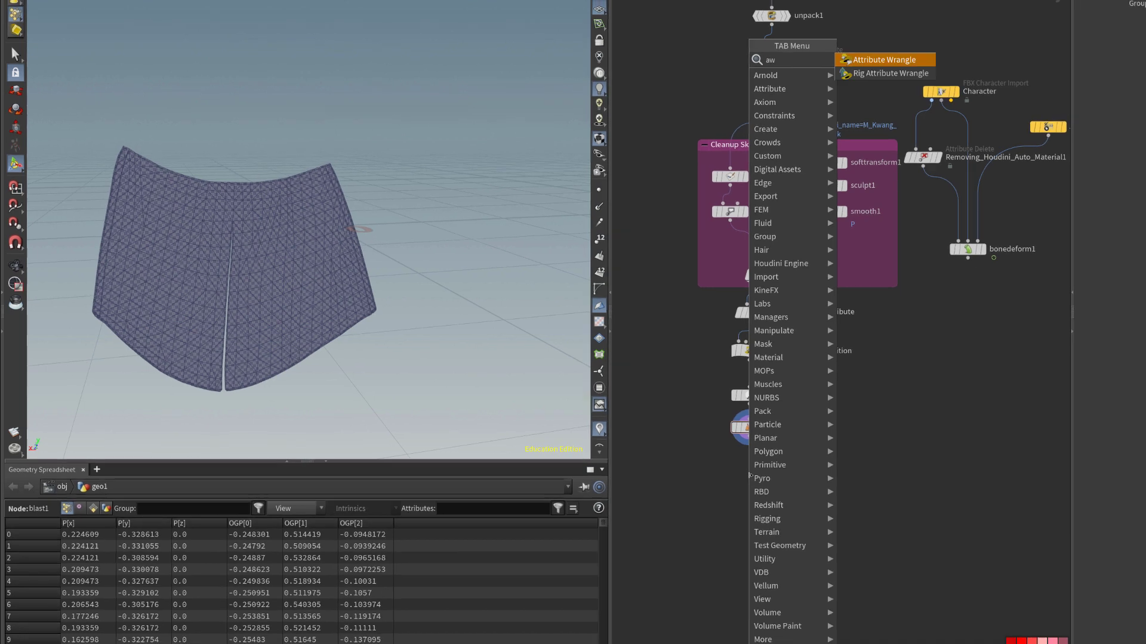
key(Return)
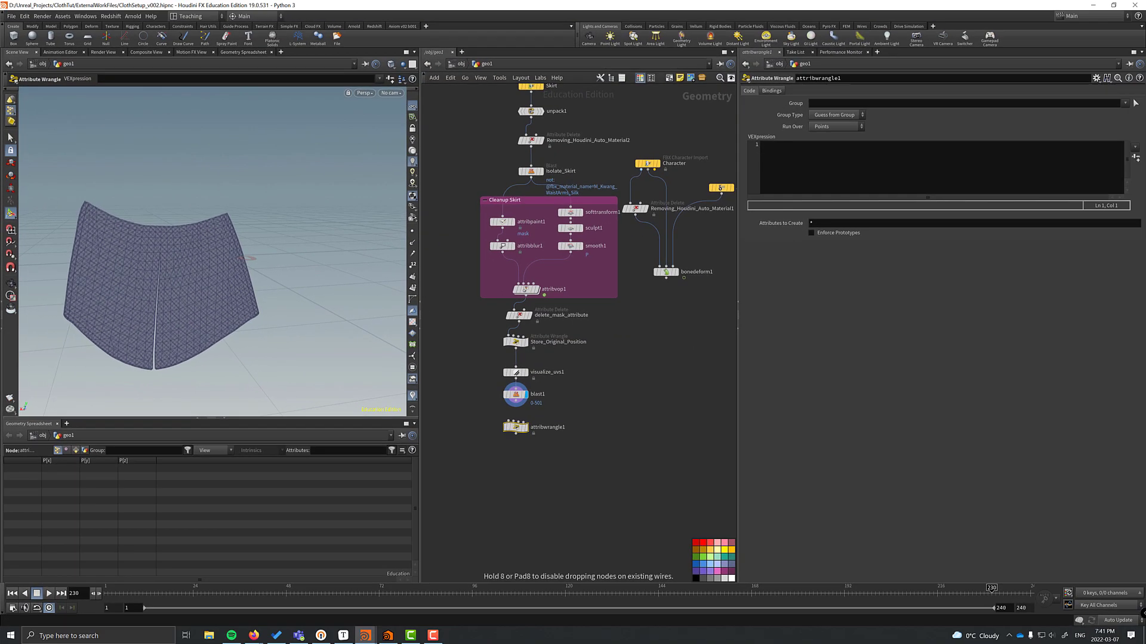
click(516, 427)
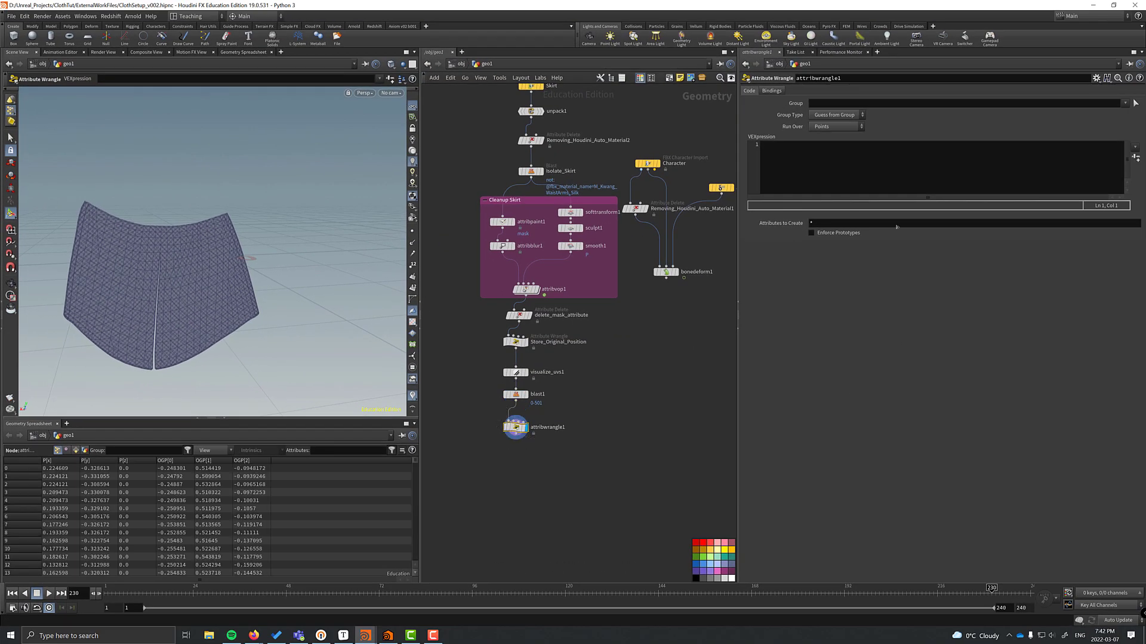
click(788, 153)
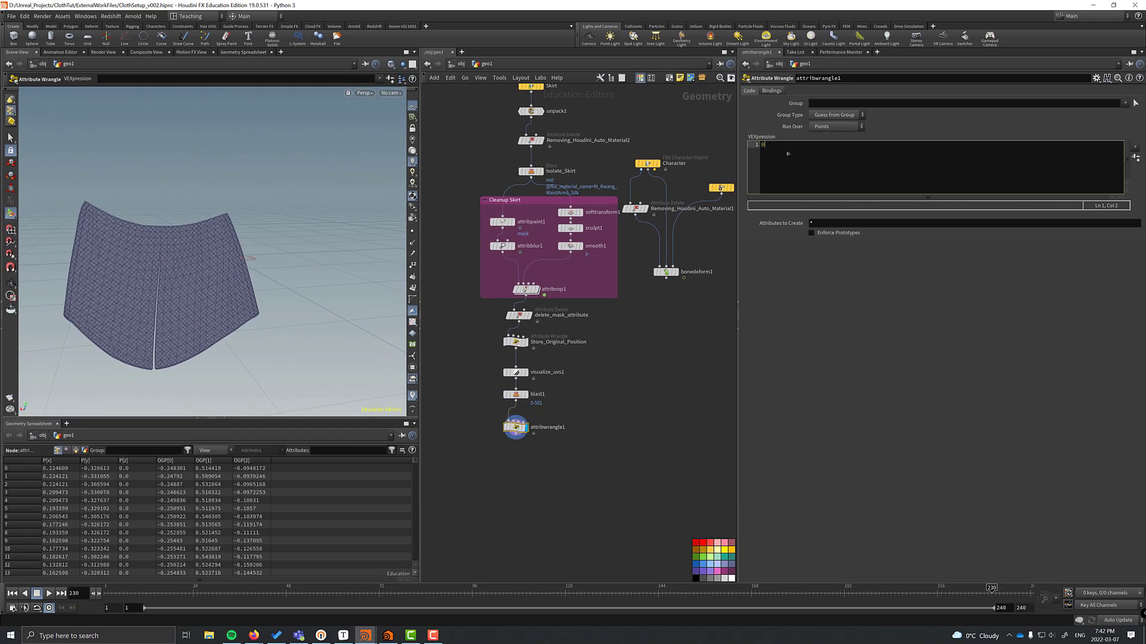
text(@P = @OGP;)
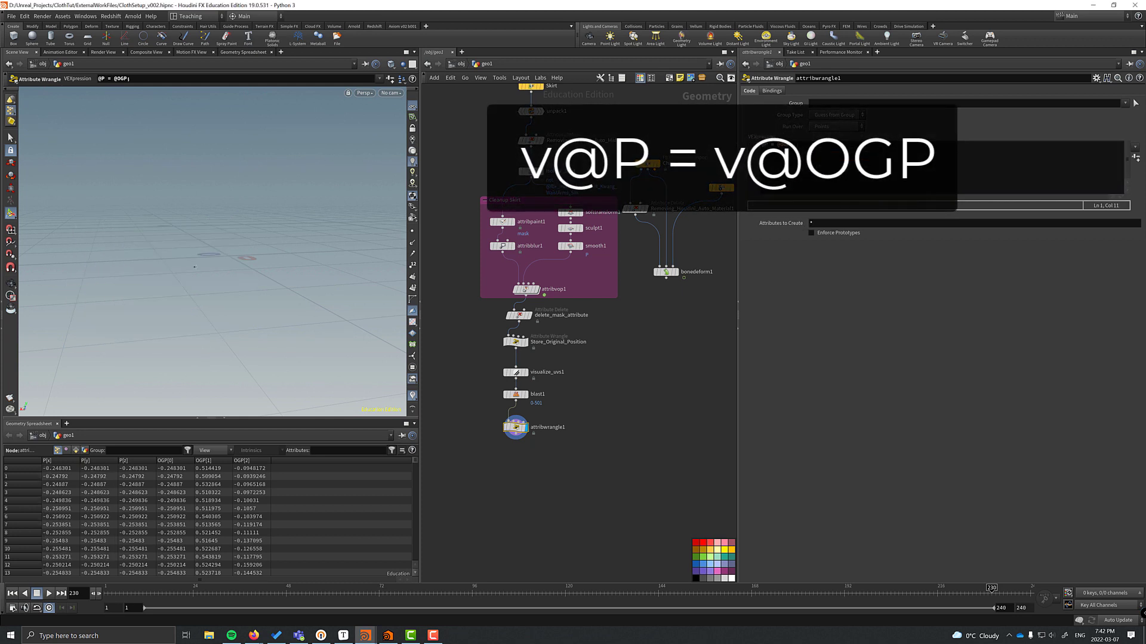
text(h)
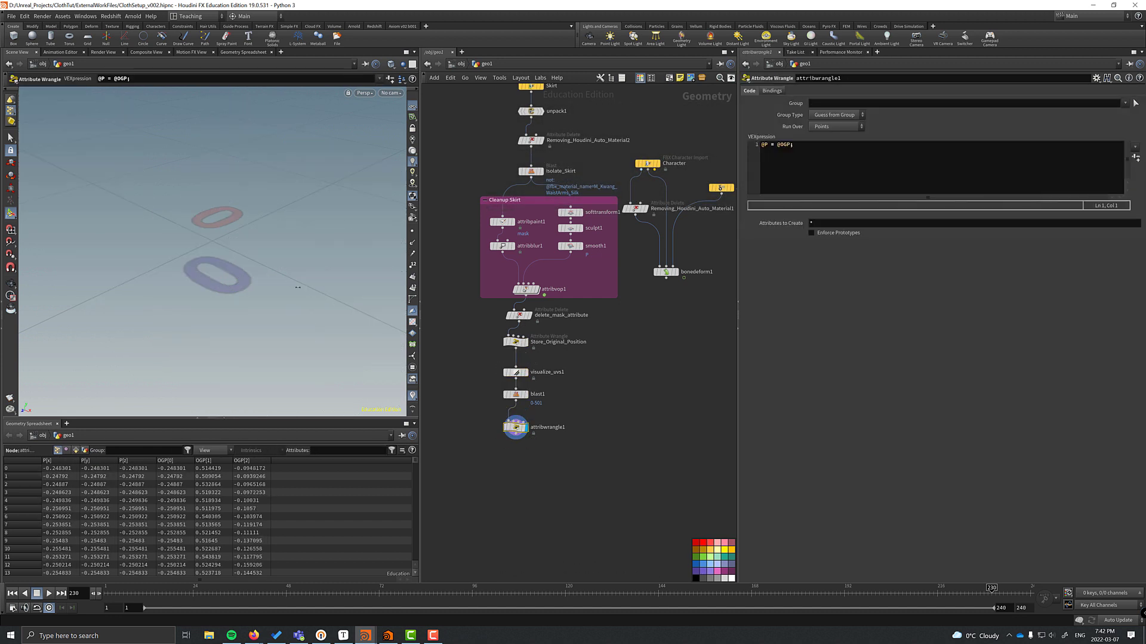
scroll(213, 251, down, 5)
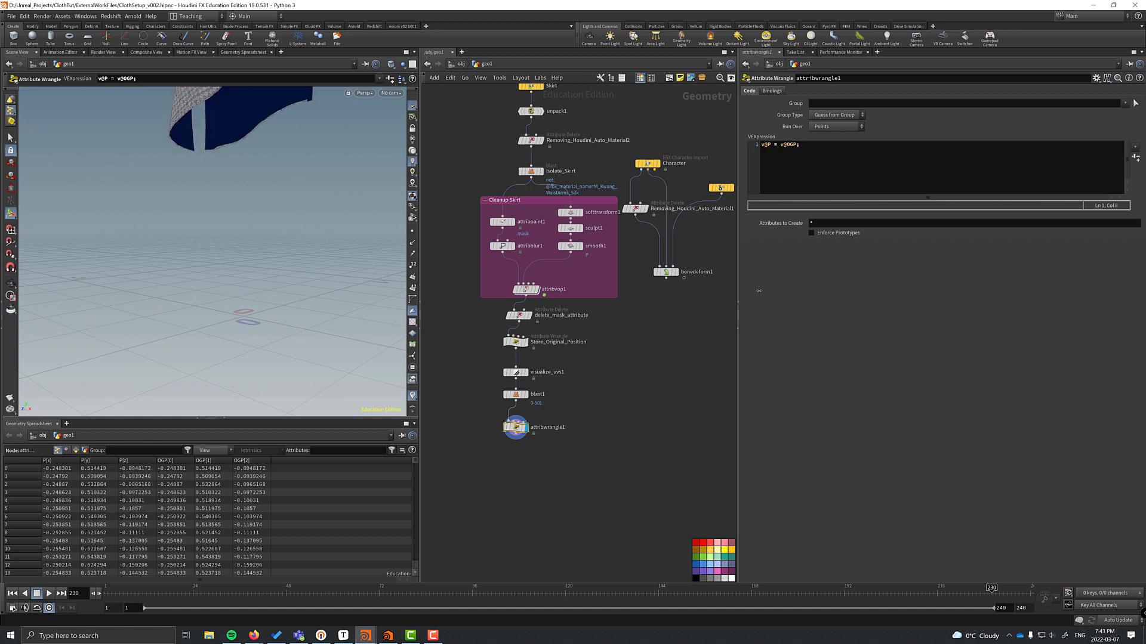
Add a Facet node with Post-Compute Normals enabled below the wrangle.
key(Tab)
text(facet)
key(Return)
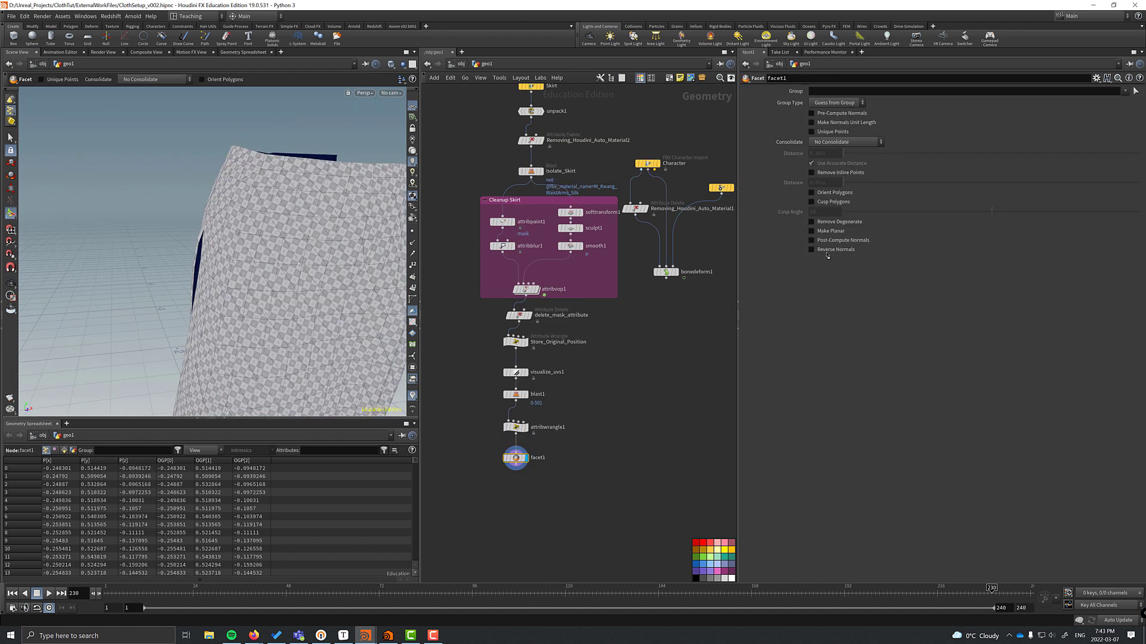
click(812, 239)
drag(251, 239, 265, 224)
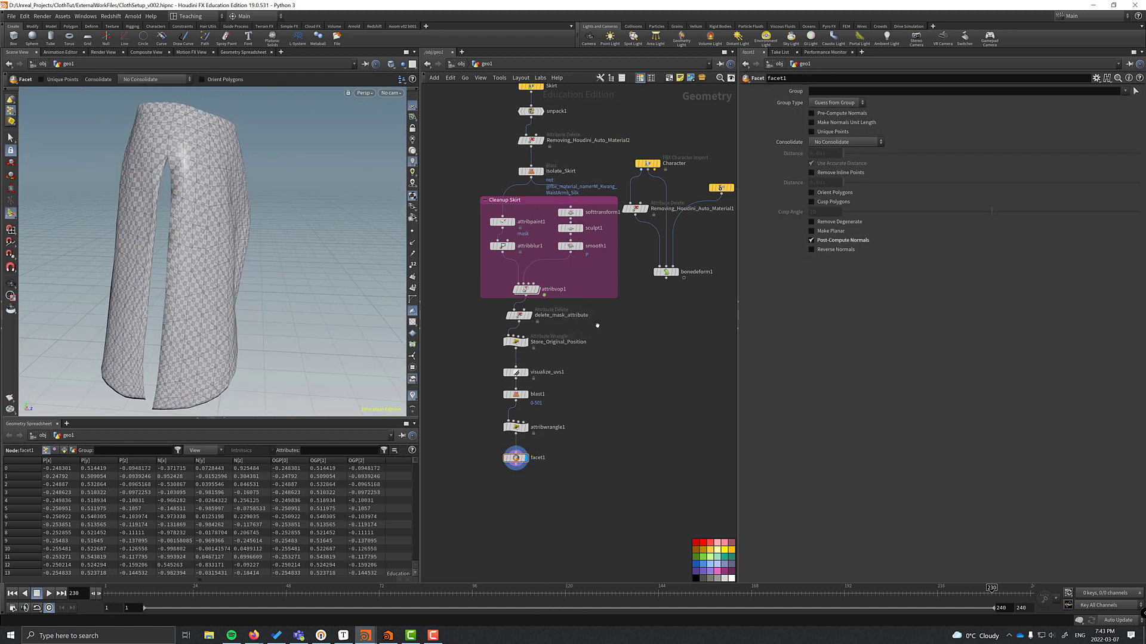
Box the four skirt cleanup nodes under the title Remove Double Side of Skirt.
drag(597, 326, 475, 450)
key(shift+o)
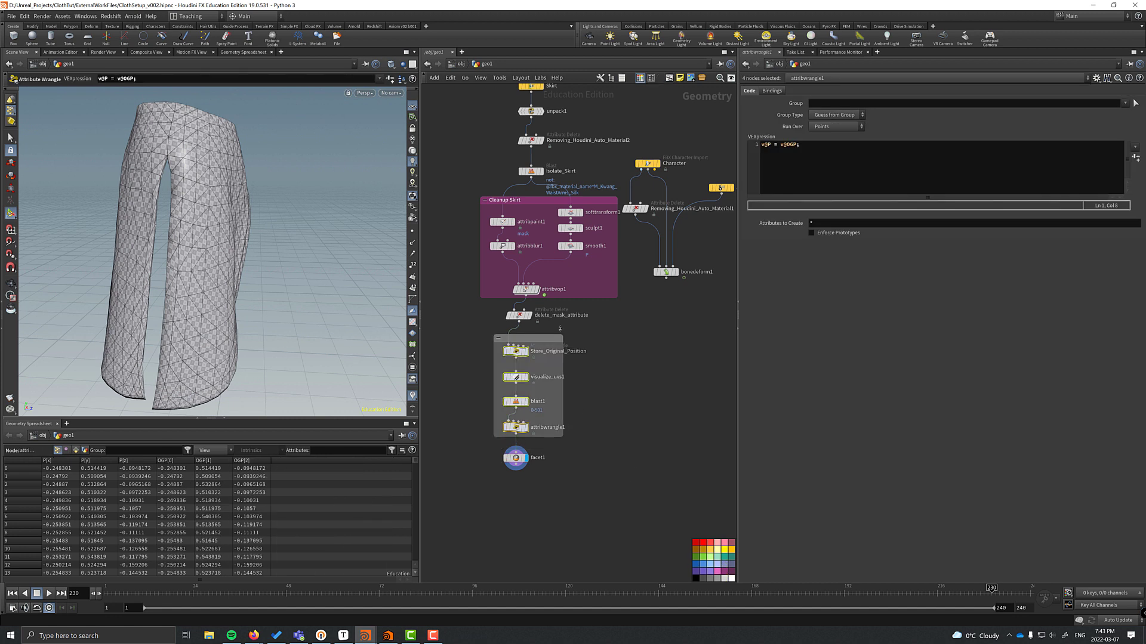
click(540, 336)
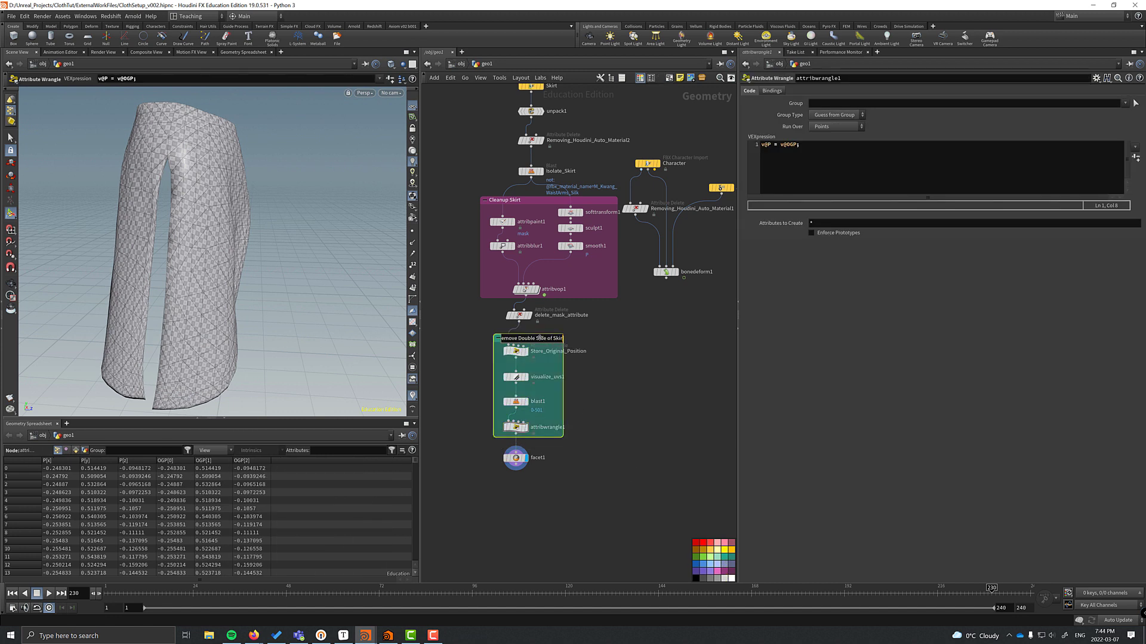
key(Return)
Insert an Attribute Delete named Remove_Original_Position before facet1.
key(Tab)
text(attribdelete)
key(Return)
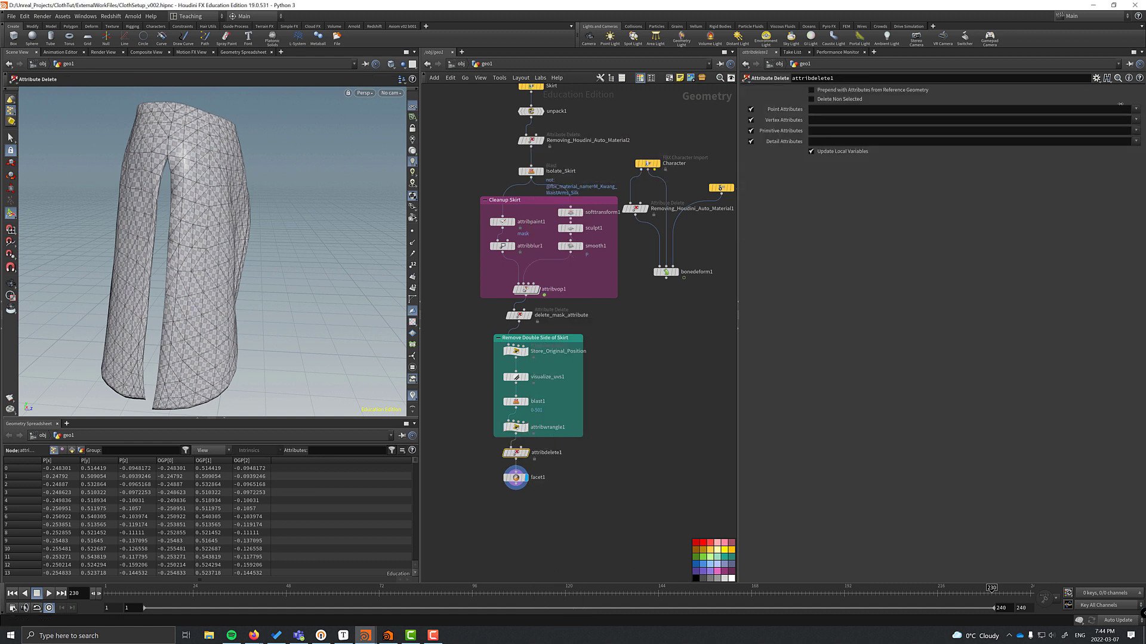
key(Return)
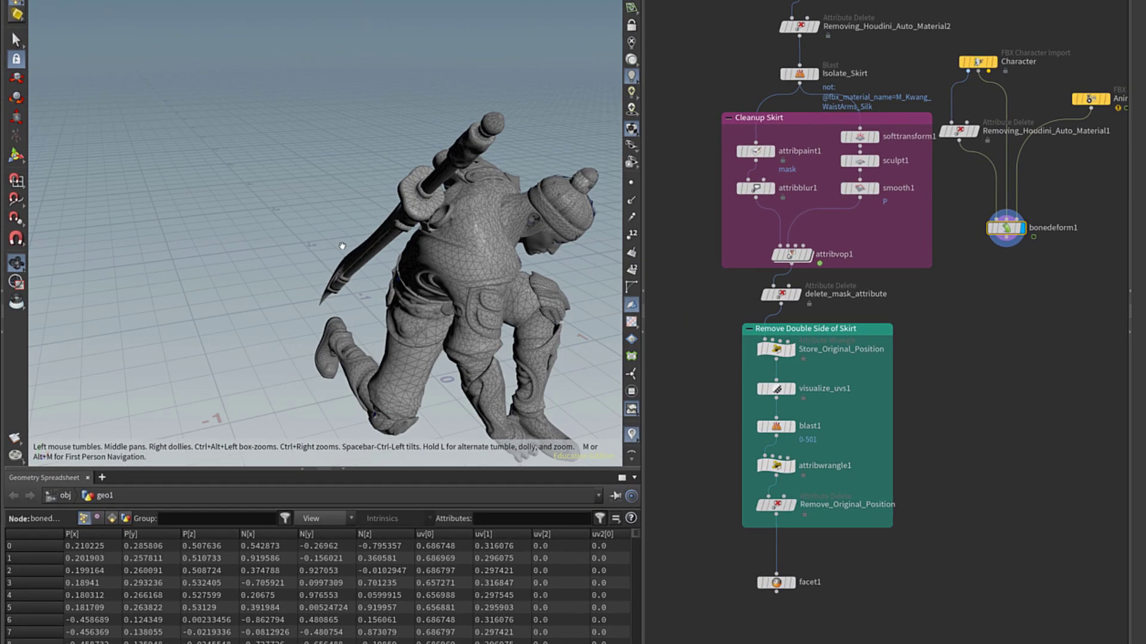
Add a Blend Shapes node and wire the bonedeform1 character into it.
drag(437, 248, 334, 254)
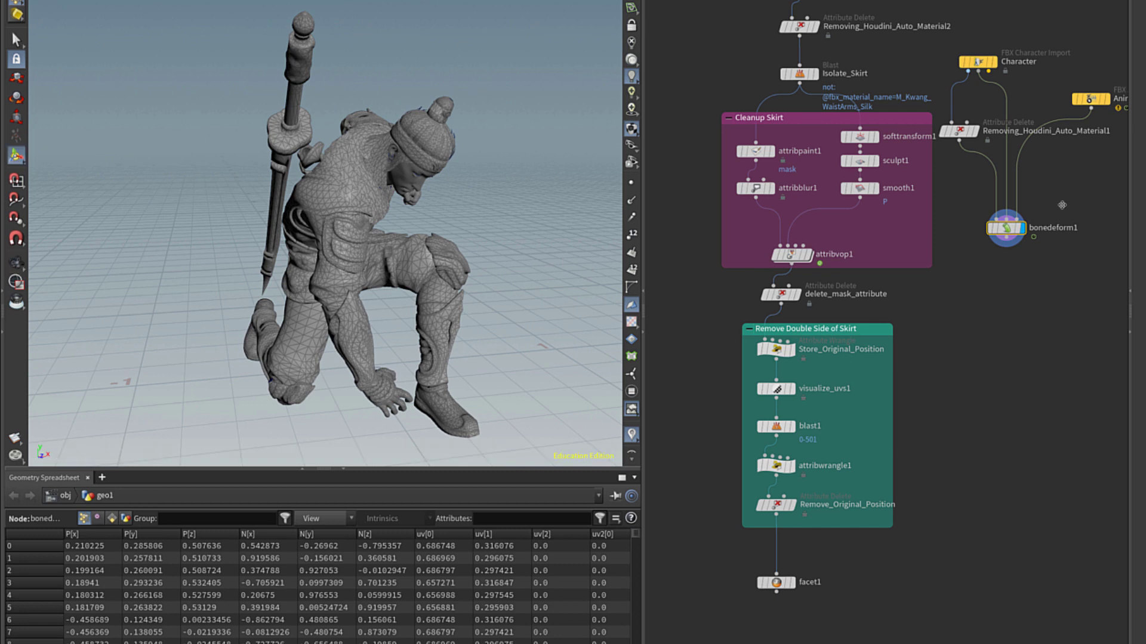
mouse_move(1013, 228)
drag(1013, 228, 1027, 231)
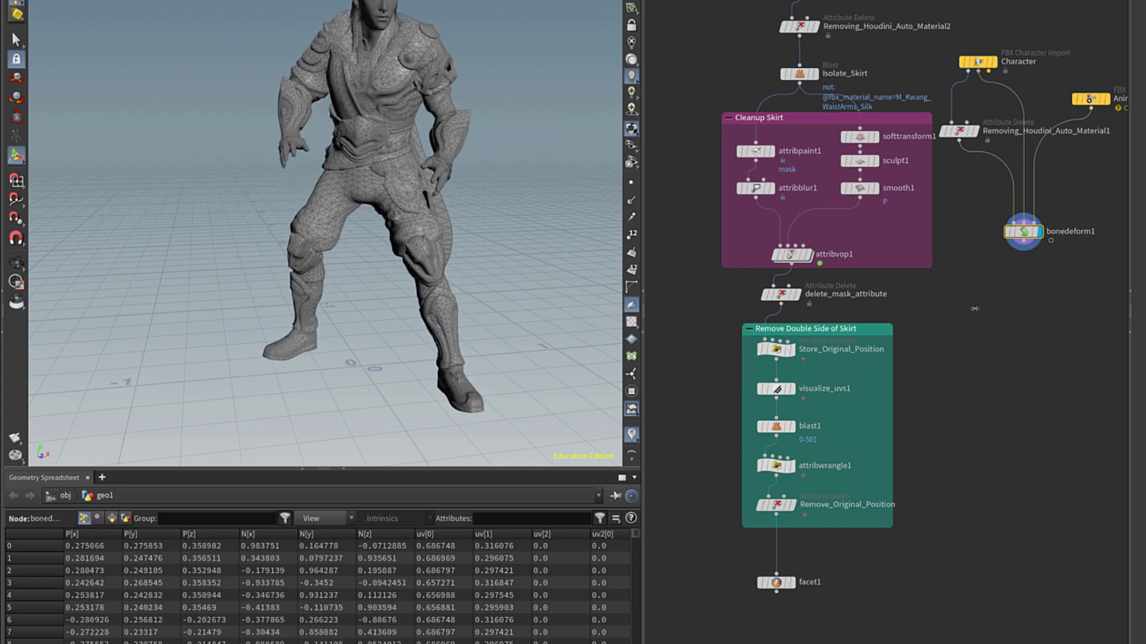
key(Tab)
text(blend)
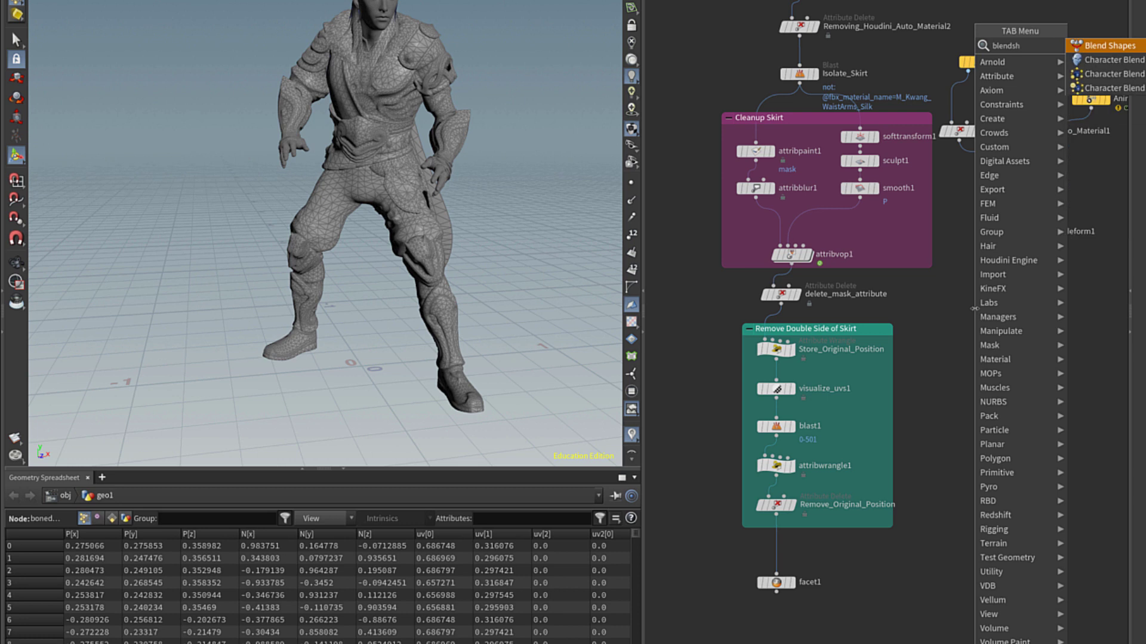
key(Return)
click(975, 306)
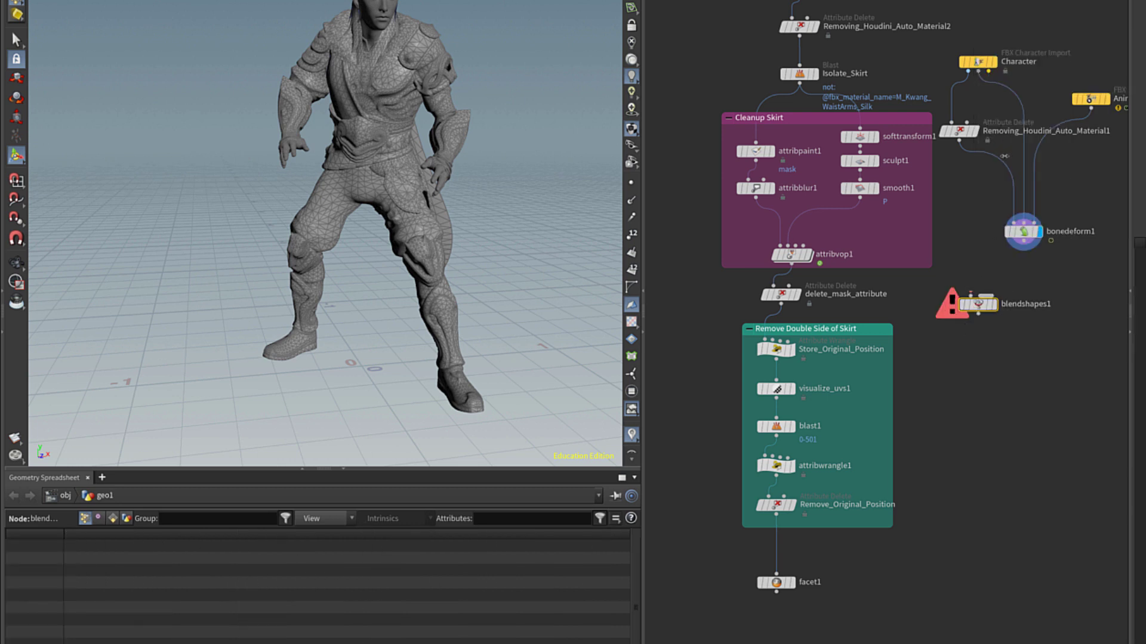
drag(964, 270, 974, 298)
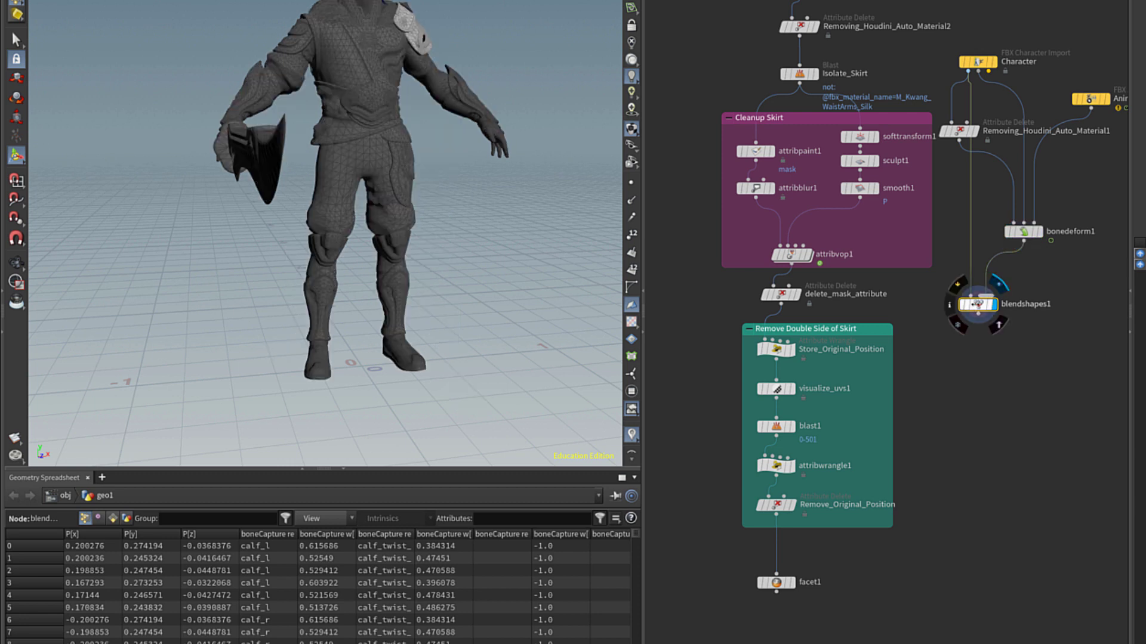
drag(977, 304, 977, 317)
Insert a Time Shift before blendshapes1 with its Frame channel deleted so it holds frame 1.
key(Tab)
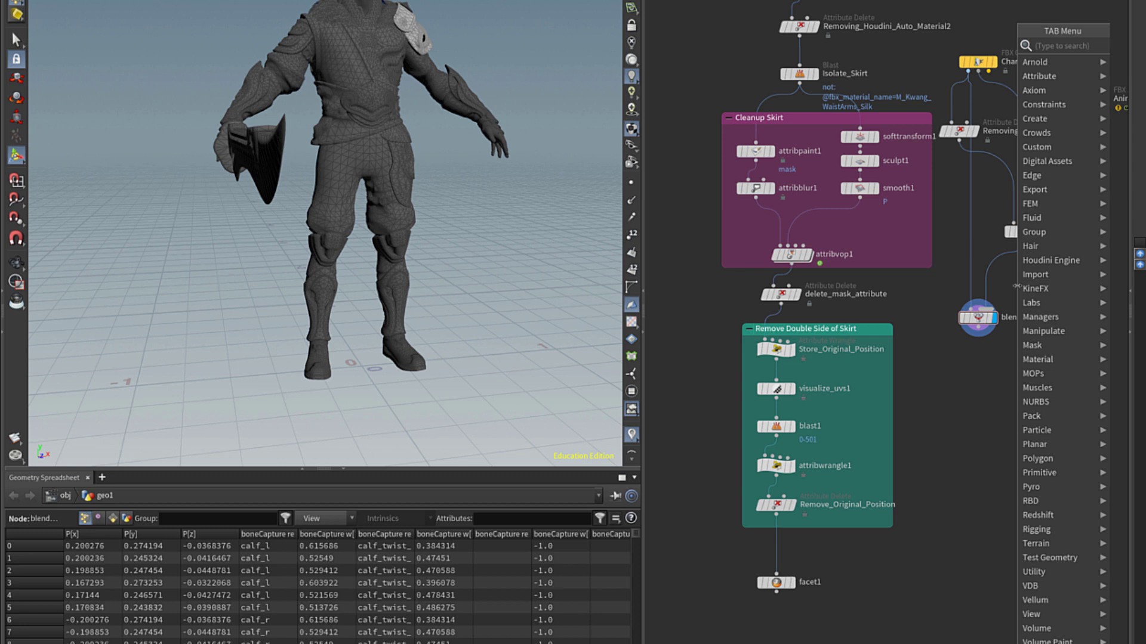
text(fra)
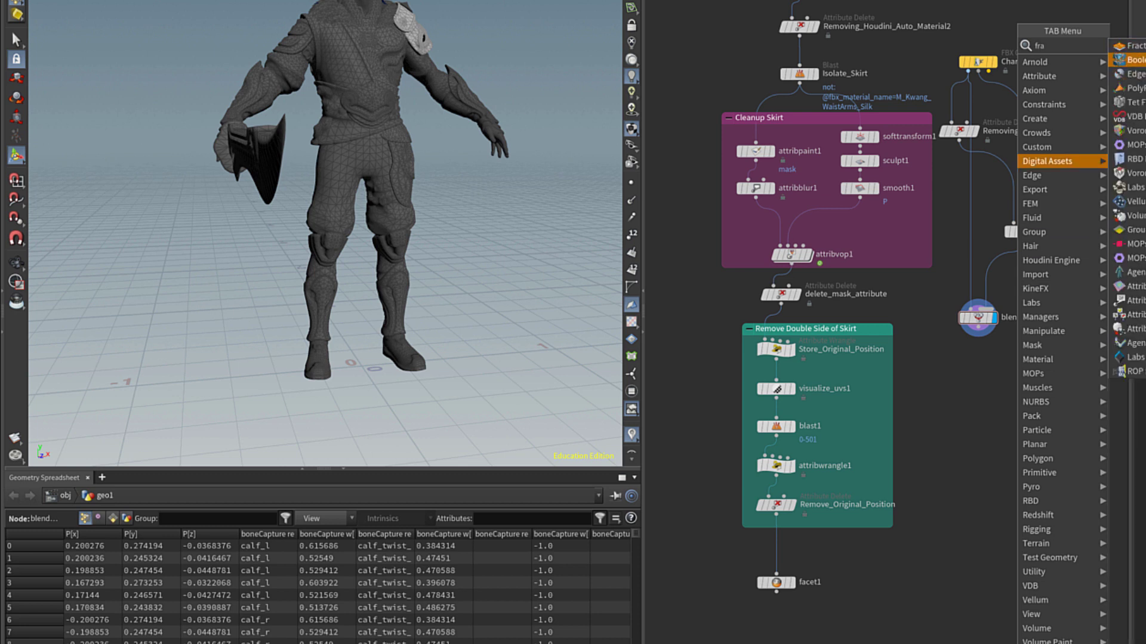
key(BackSpace)
key(BackSpace)
key(BackSpace)
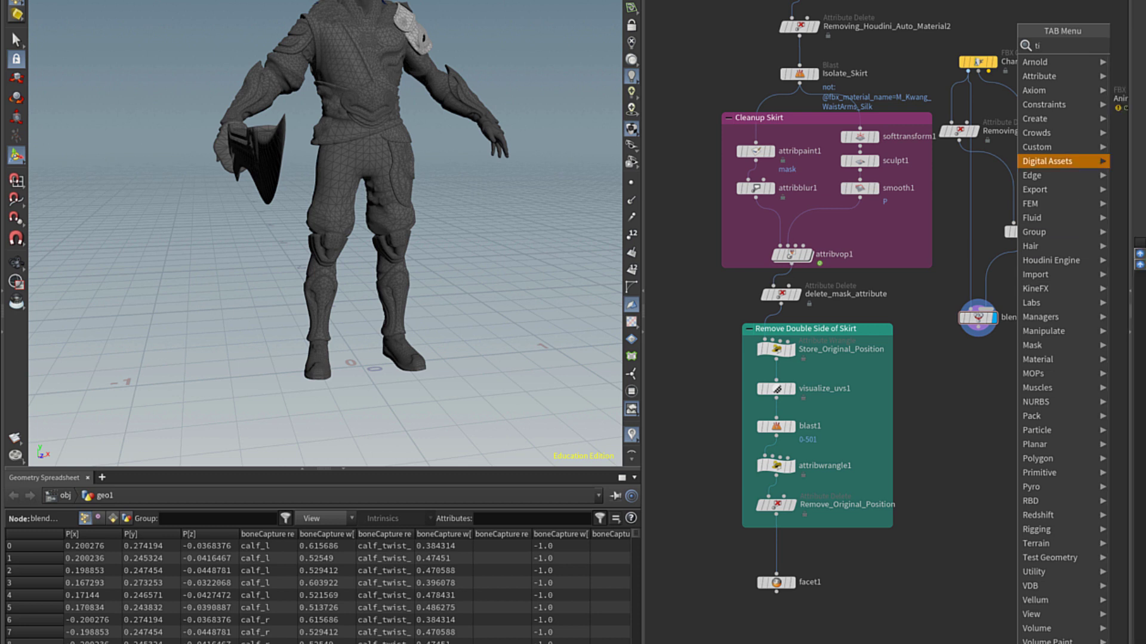
key(Escape)
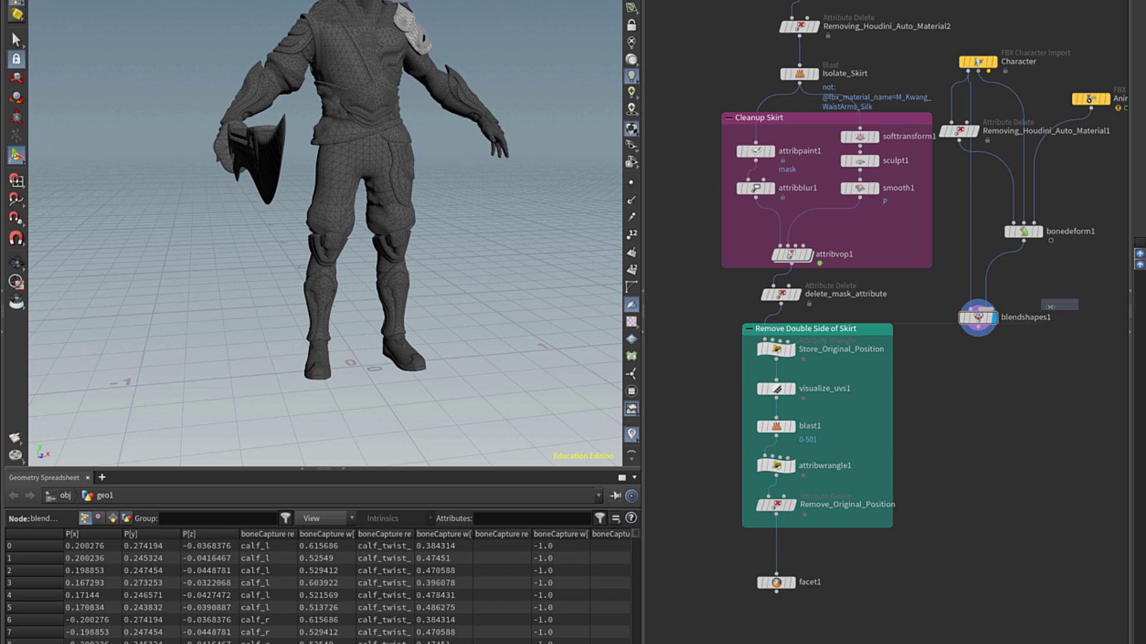
click(992, 274)
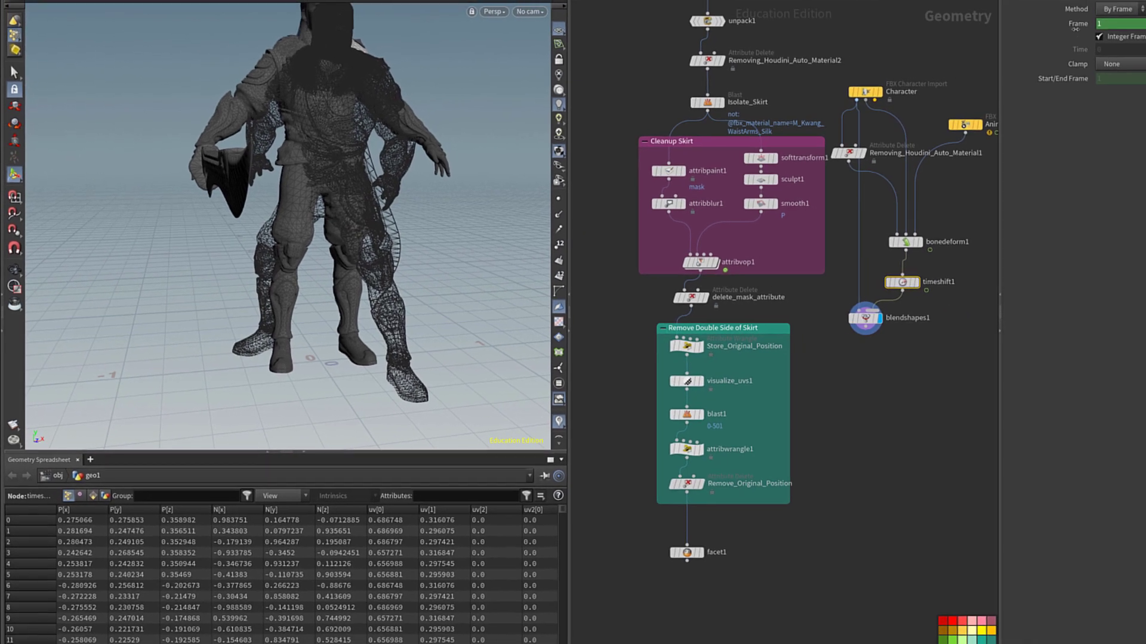
right_click(1053, 31)
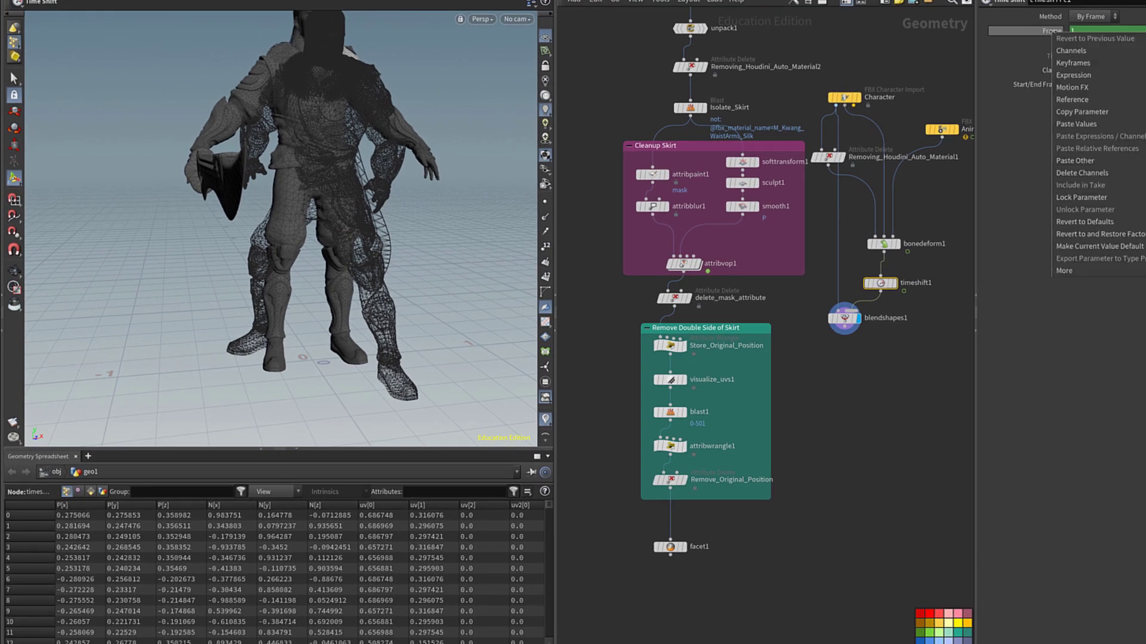
click(1061, 175)
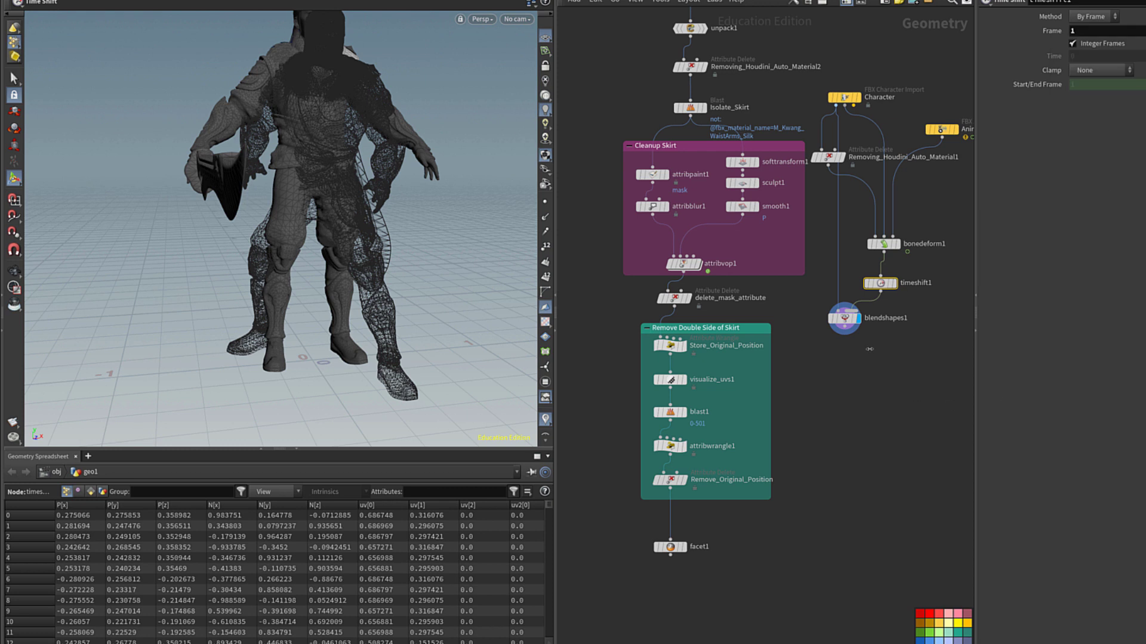
click(843, 318)
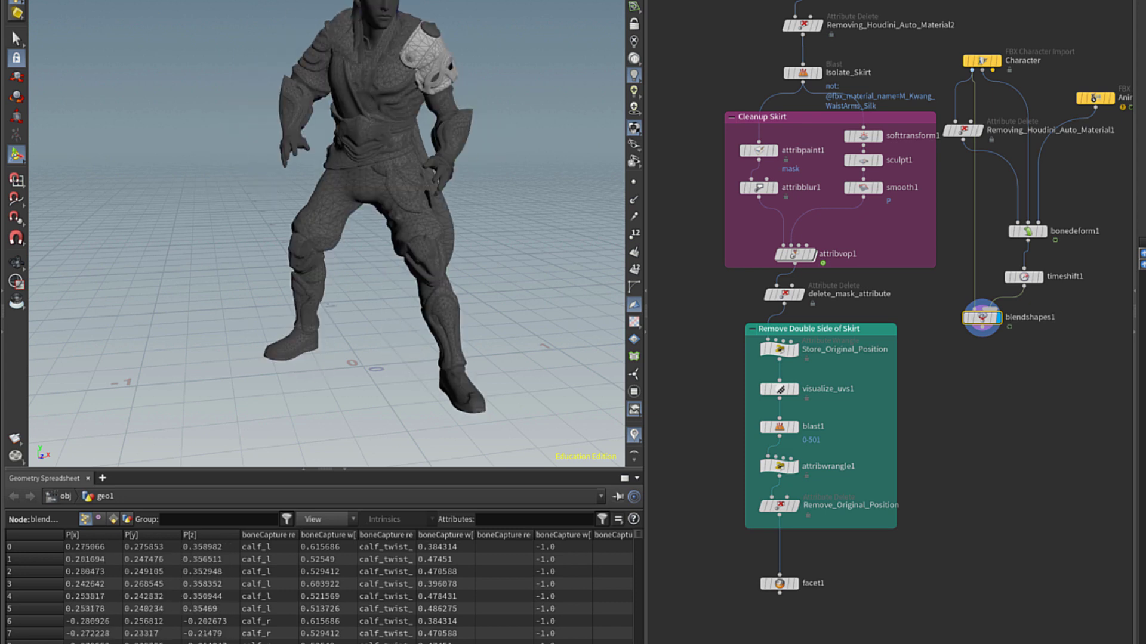
Add a Blast under blendshapes1 deleting the M_Kwang_Weapon sword by fbx_material_name.
key(Tab)
text(blast)
key(Return)
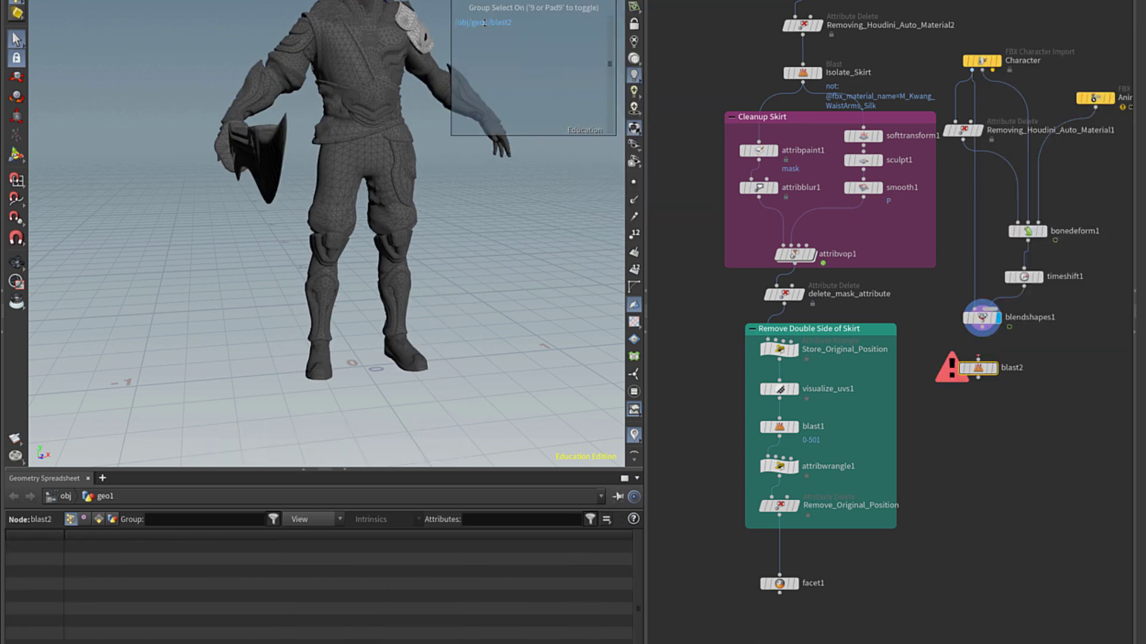
drag(982, 332, 978, 356)
right_click(579, 4)
mouse_move(690, 247)
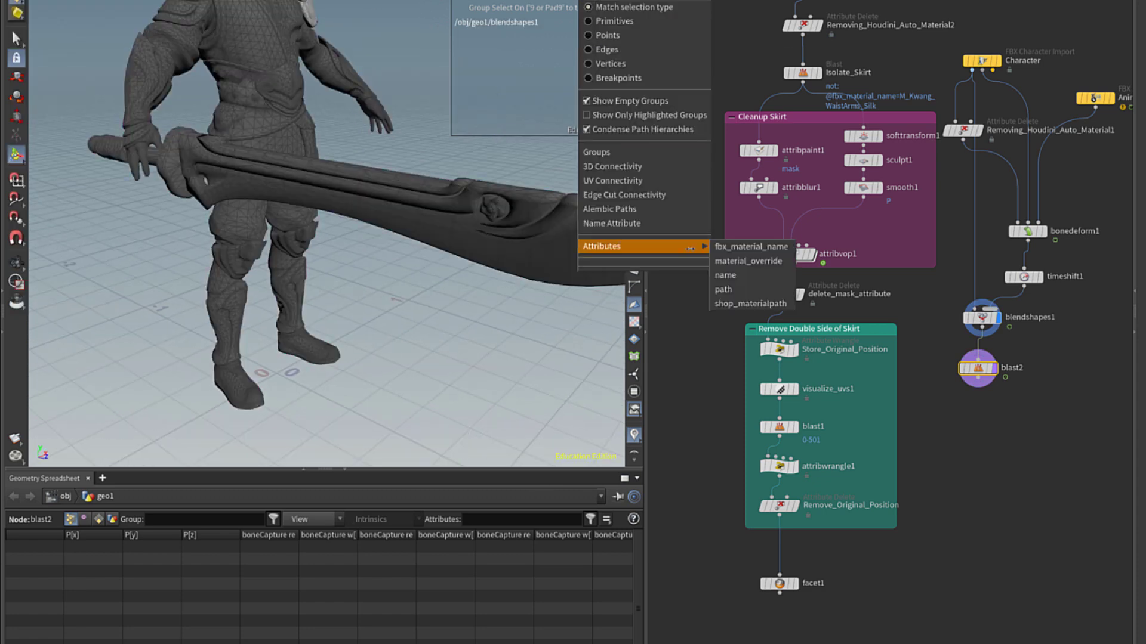
click(751, 247)
click(358, 179)
key(Return)
Rename the sword-removing blast node Delete_Sword.
double_click(1014, 318)
text(Dele)
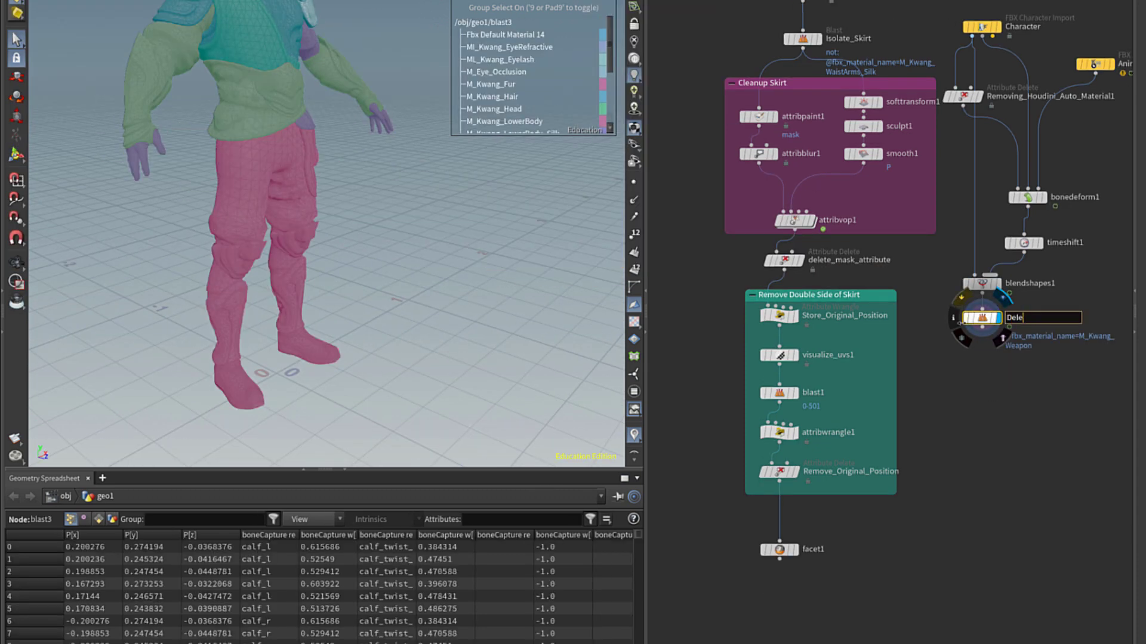
text(te_Sword)
key(Return)
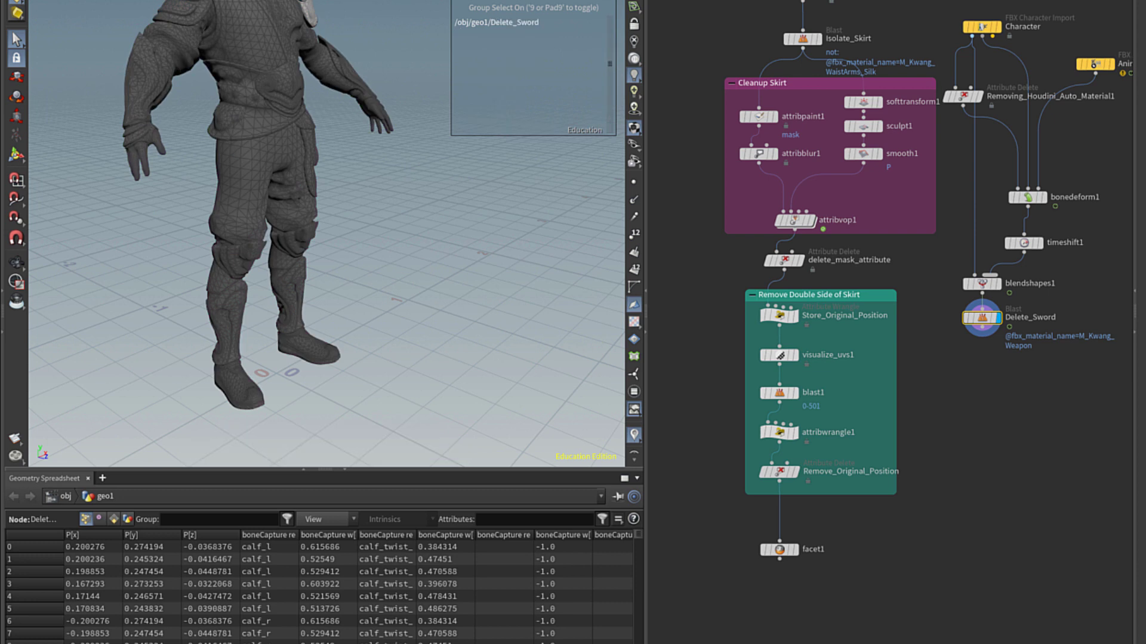
alt+drag(256, 364, 411, 253)
scroll(411, 253, up, 3)
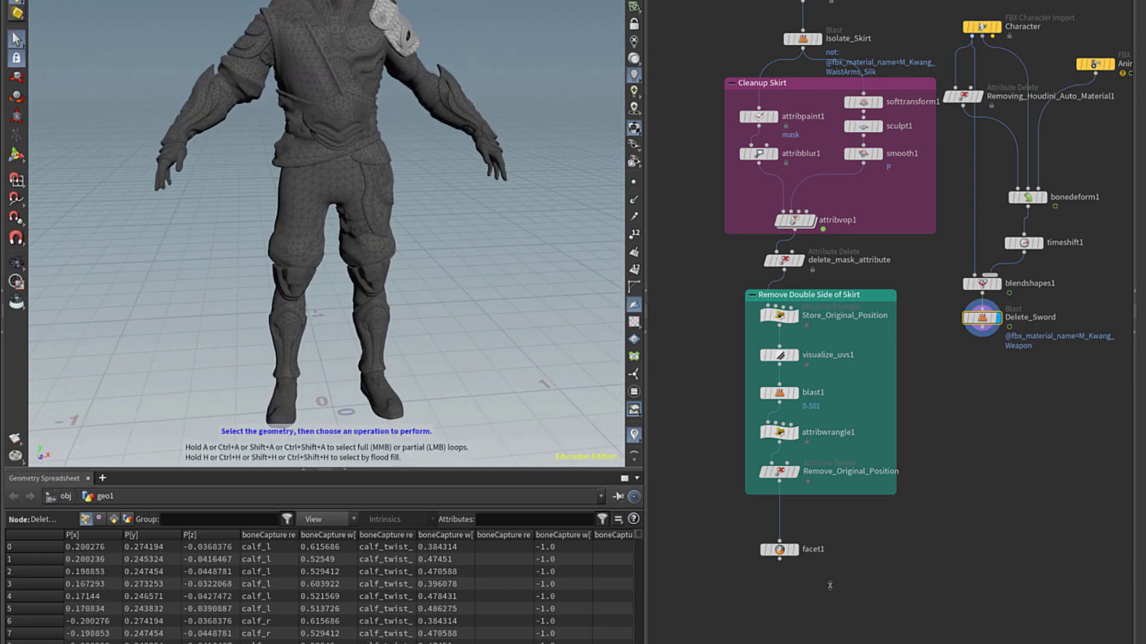
key(Tab)
Add a Vellum Cloth node below facet1.
text(vellum c)
key(Return)
click(784, 596)
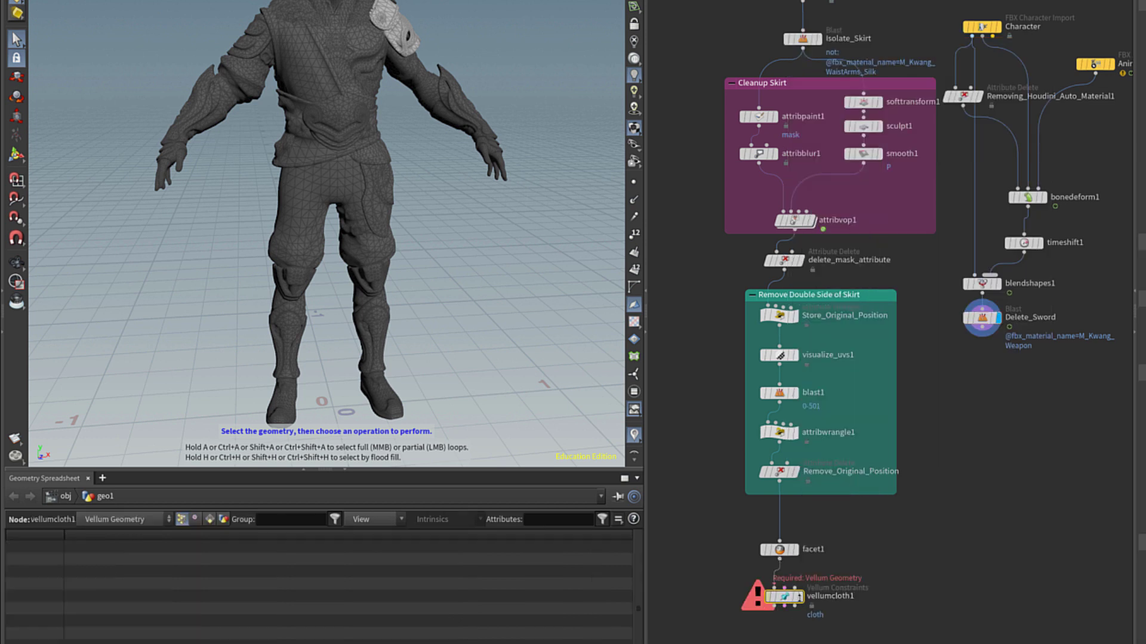
middle_drag(781, 597, 746, 442)
Add a Vellum Attach to Geometry node fed by vellumcloth1.
key(Tab)
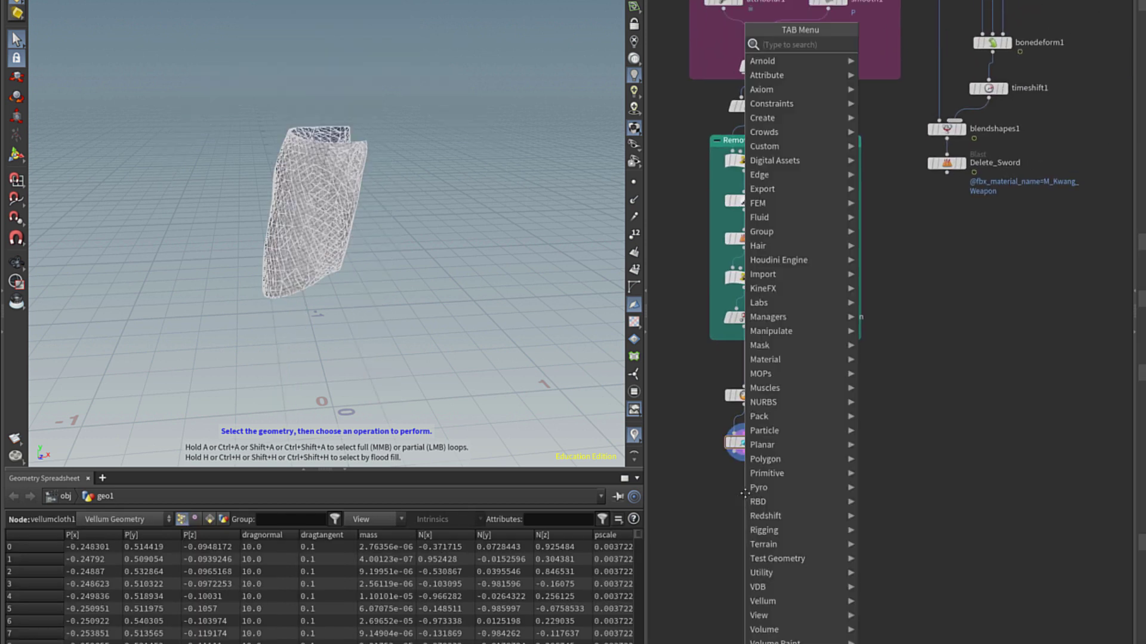
text(vellum at)
key(Return)
click(744, 494)
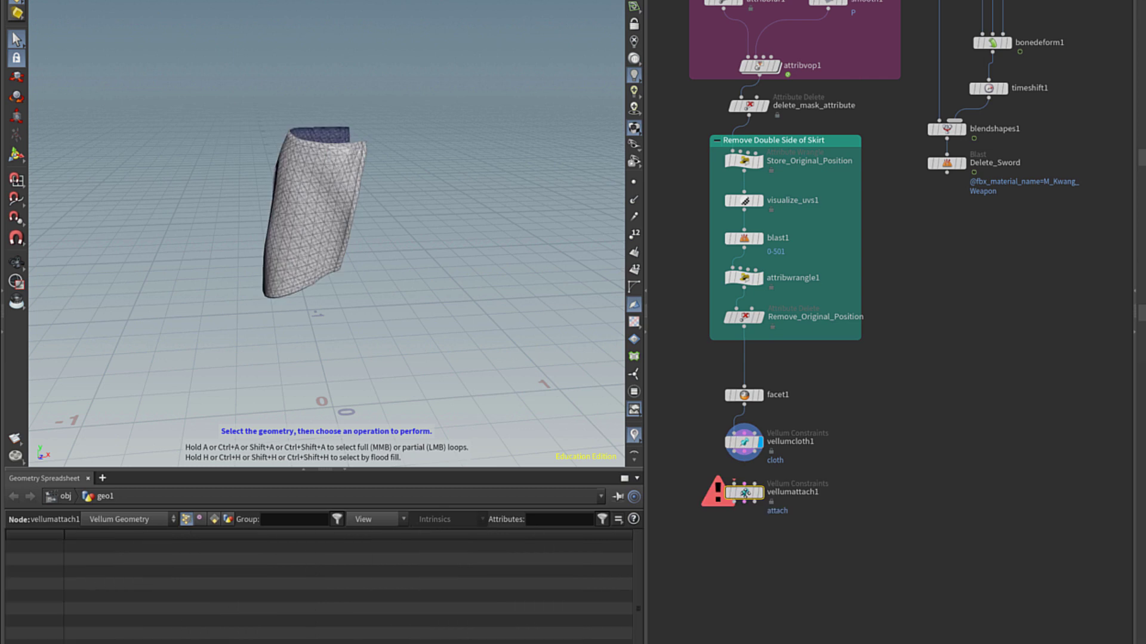
scroll(752, 477, up, 3)
mouse_move(718, 443)
mouse_down()
mouse_move(715, 496)
mouse_move(733, 441)
mouse_up()
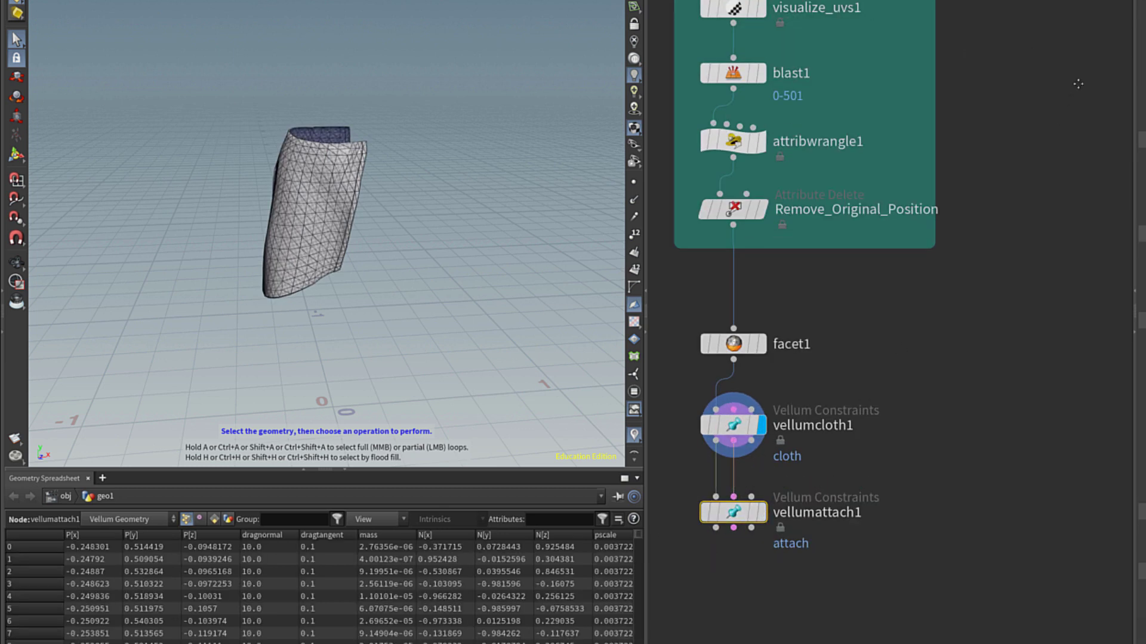
Wire Delete_Sword's output into vellumattach1 as the collision geometry input.
middle_drag(1080, 49, 1003, 199)
drag(1010, 116, 691, 562)
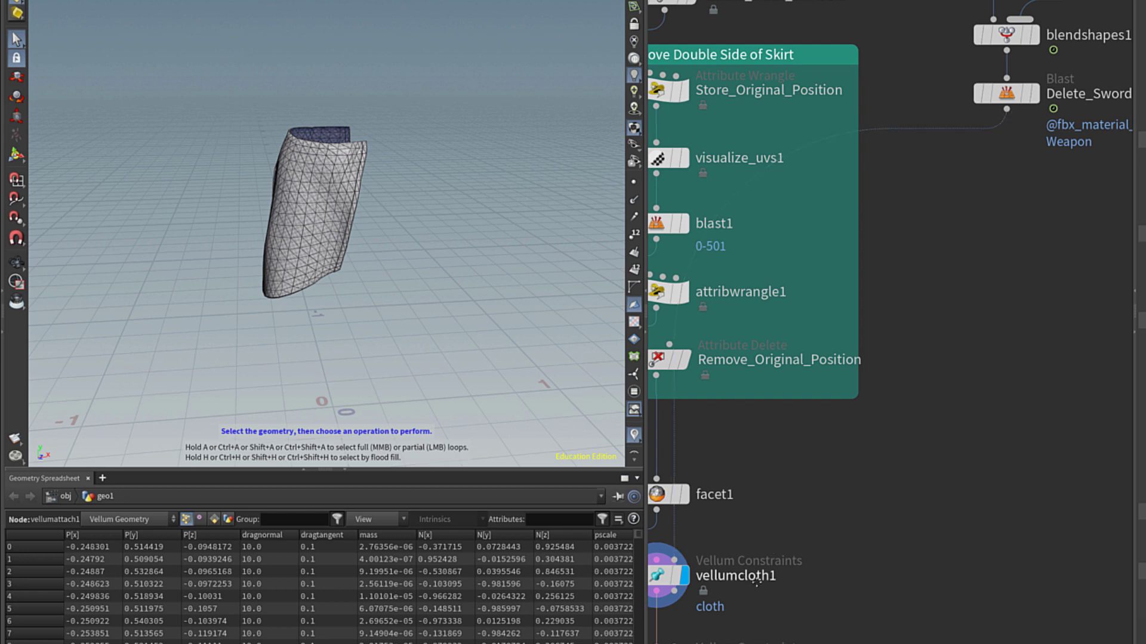
middle_drag(756, 581, 776, 478)
click(738, 542)
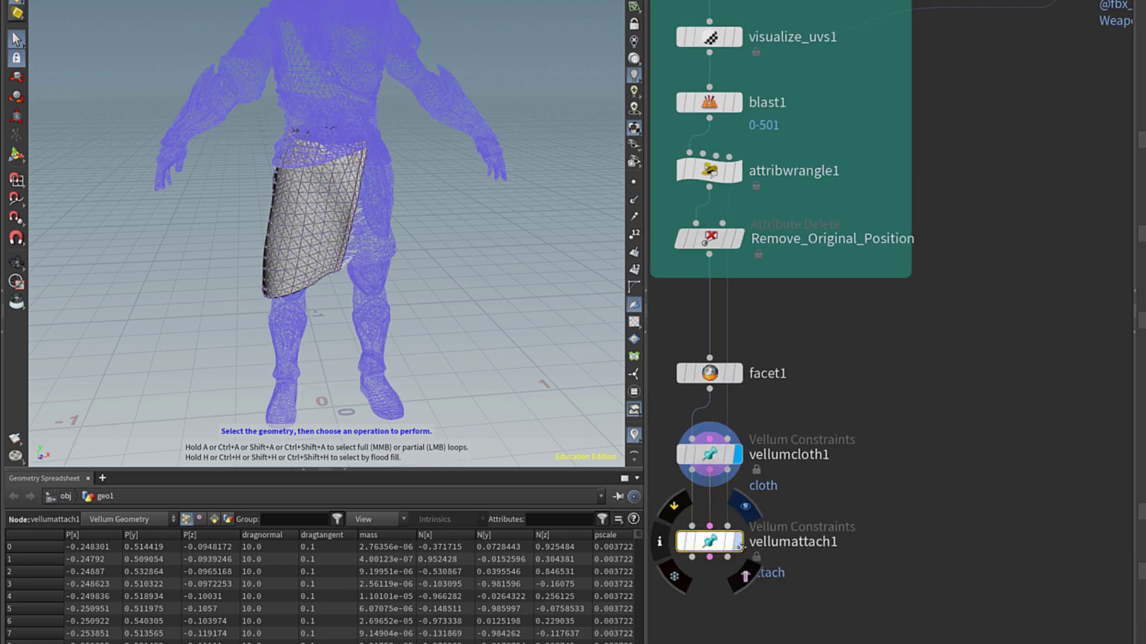
click(738, 455)
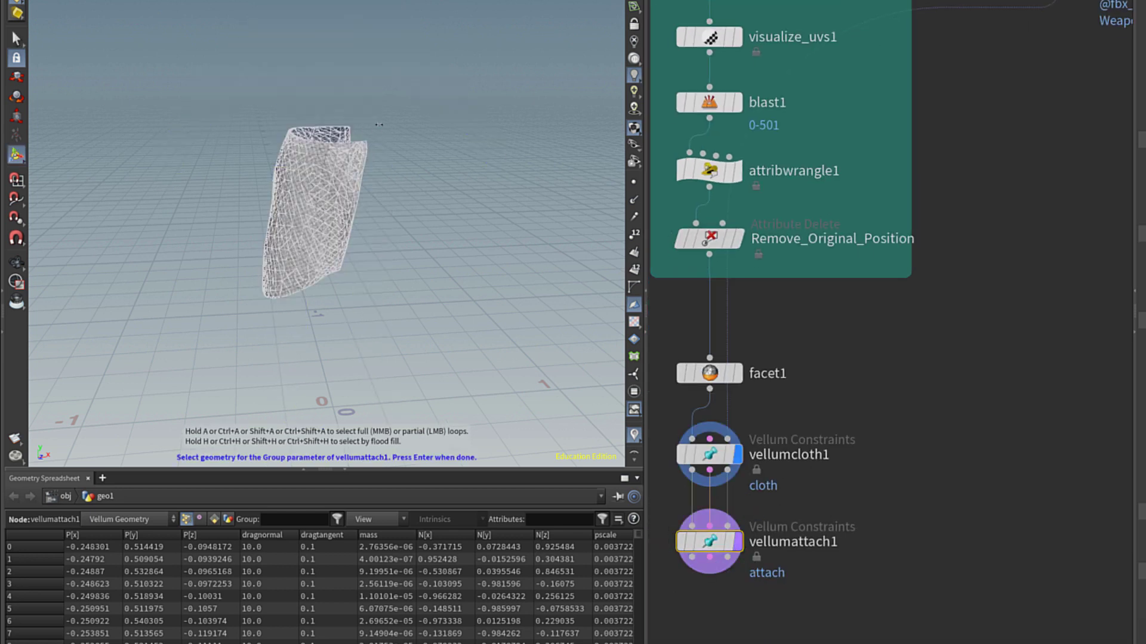
key(Escape)
scroll(361, 156, up, 10)
mouse_move(361, 156)
mouse_down()
mouse_move(349, 158)
mouse_move(382, 161)
mouse_up()
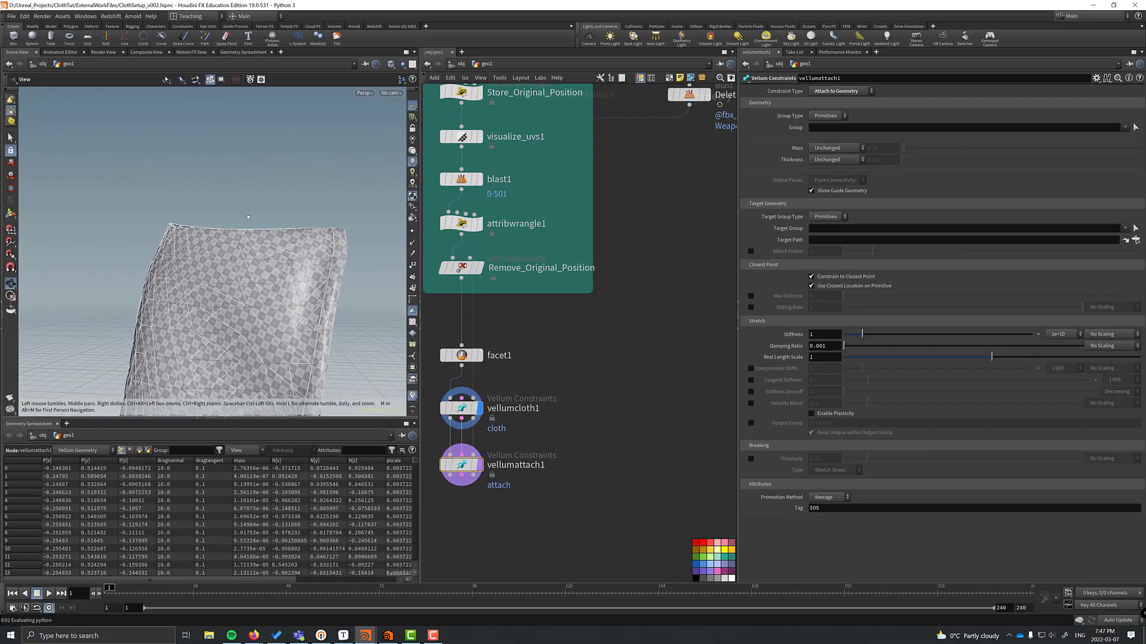
key(s)
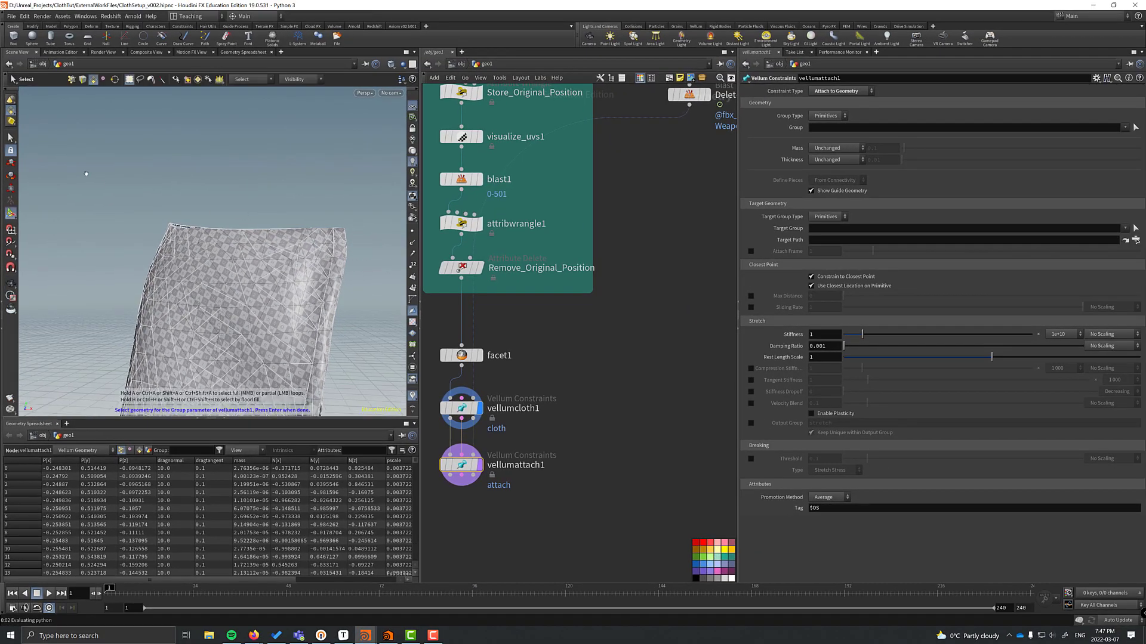
drag(818, 107, 817, 121)
click(1135, 127)
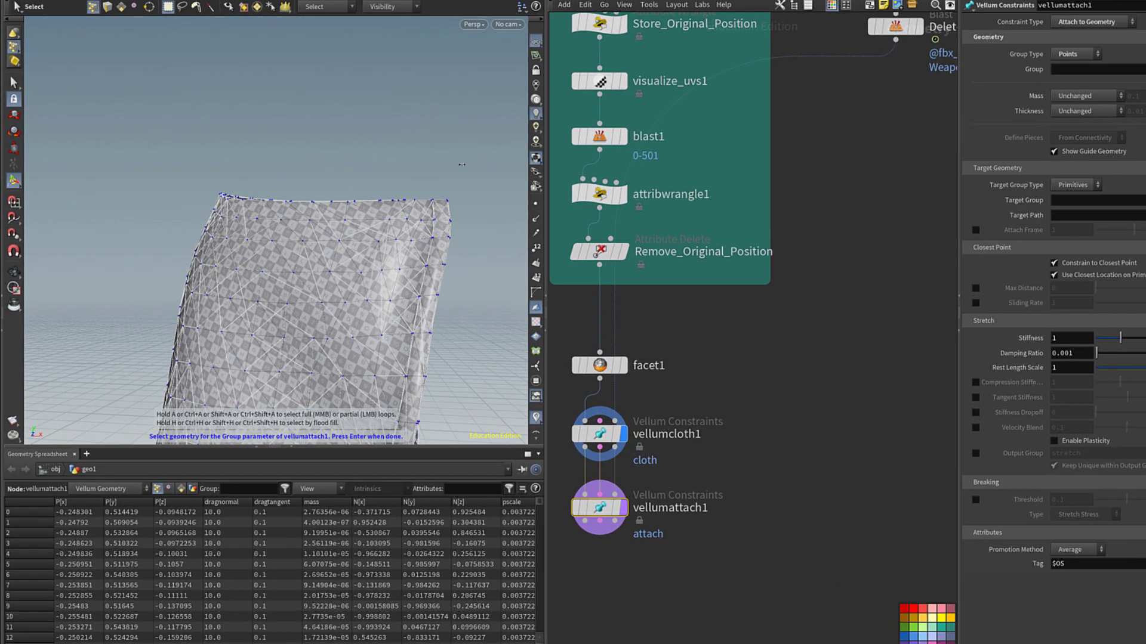
drag(241, 172, 216, 179)
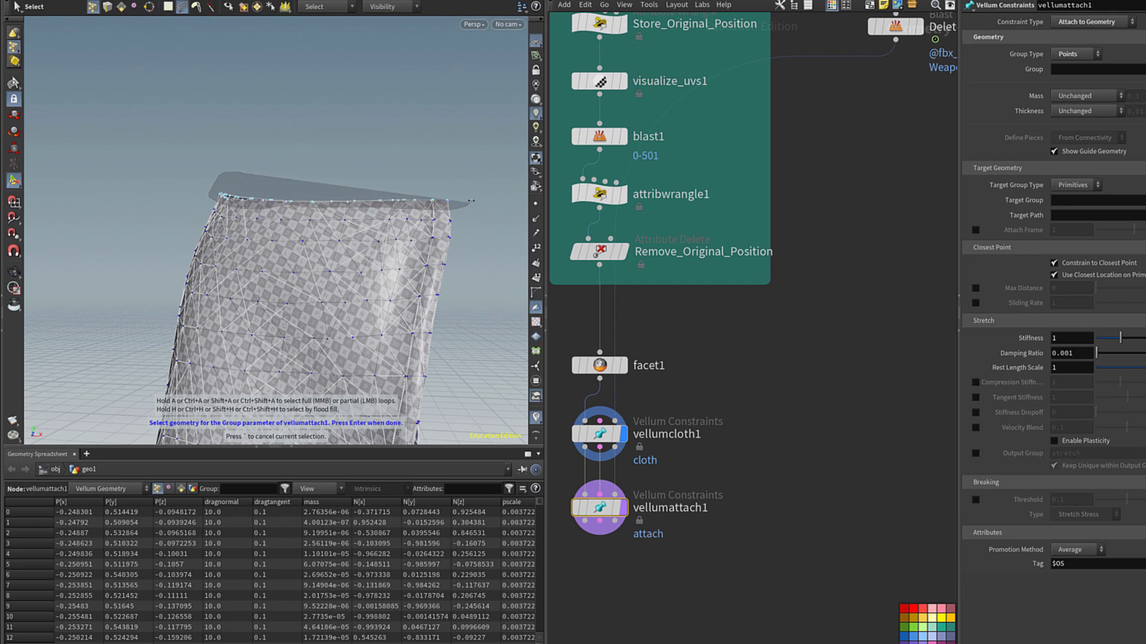
mouse_move(472, 201)
mouse_down()
mouse_move(275, 150)
mouse_move(434, 151)
mouse_up()
key(Return)
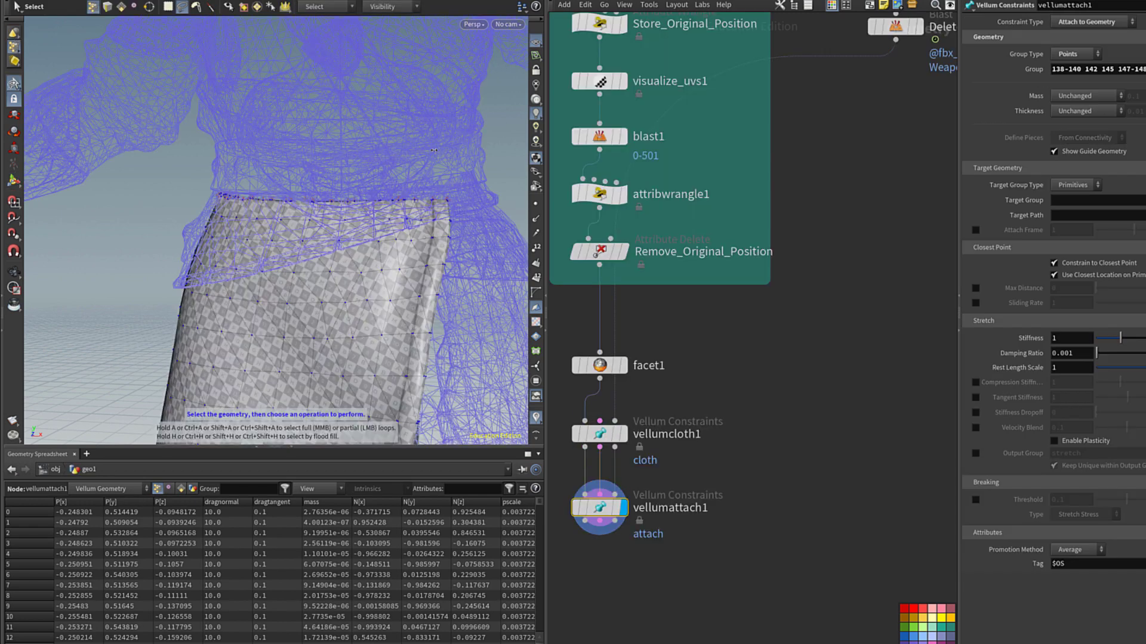
scroll(269, 207, down, 5)
scroll(268, 207, up, 3)
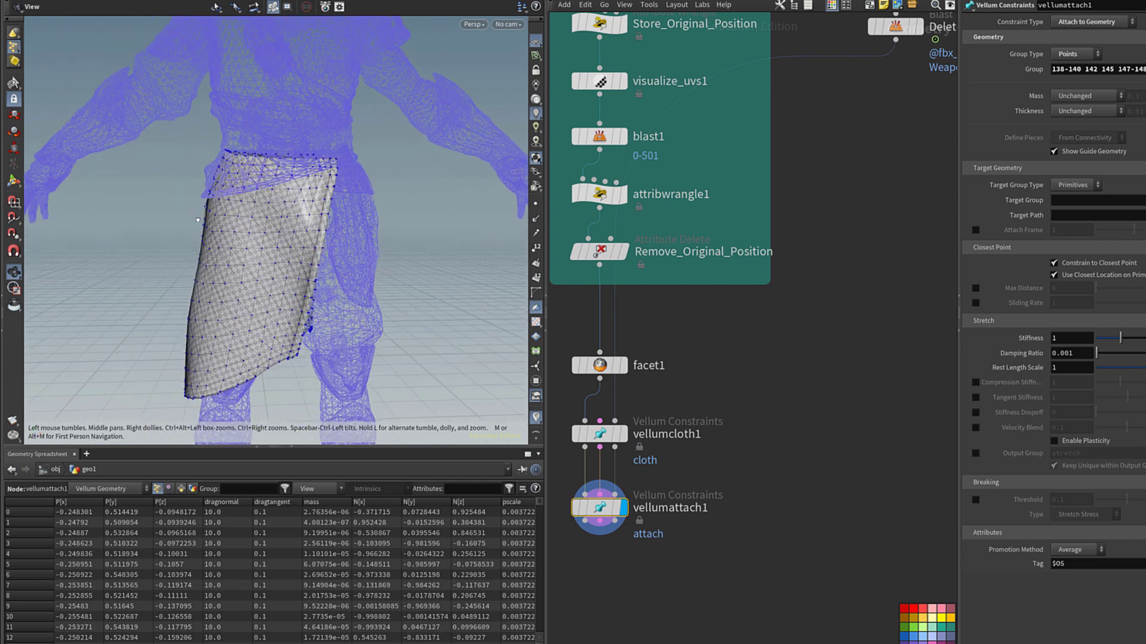
key(s)
key(Tab)
Add vellumsolver1 under vellumattach1 and play the cloth simulation.
text(vellum solv)
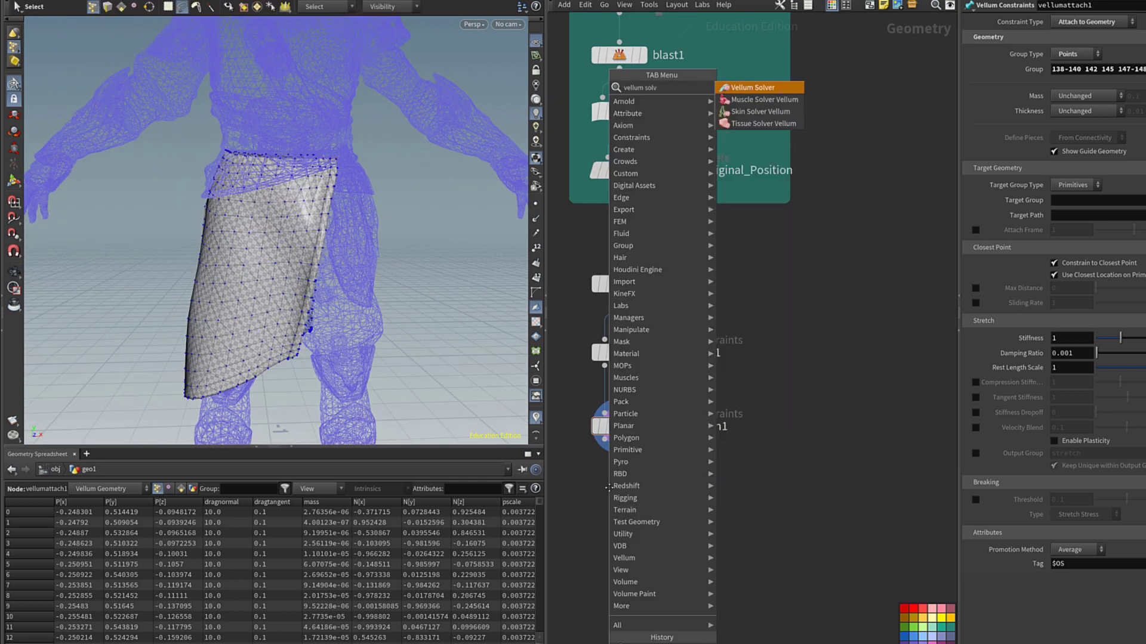
key(Return)
click(619, 496)
key(Up)
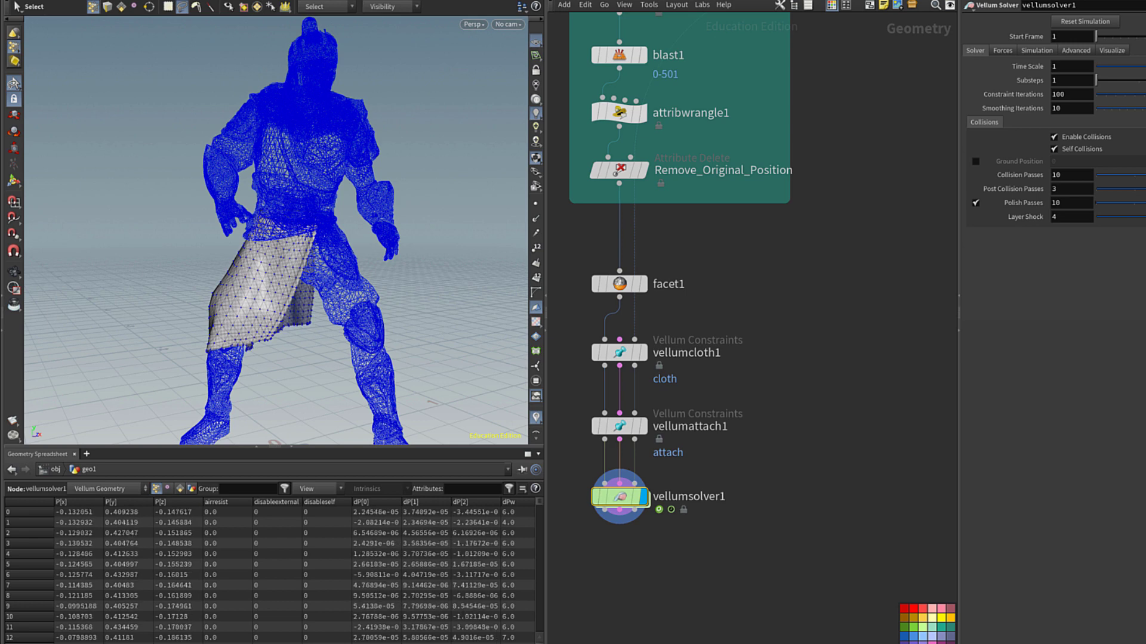
key(Escape)
Stash vellumsolver1's settled skirt in a Stash node renamed Frame_155.
key(Tab)
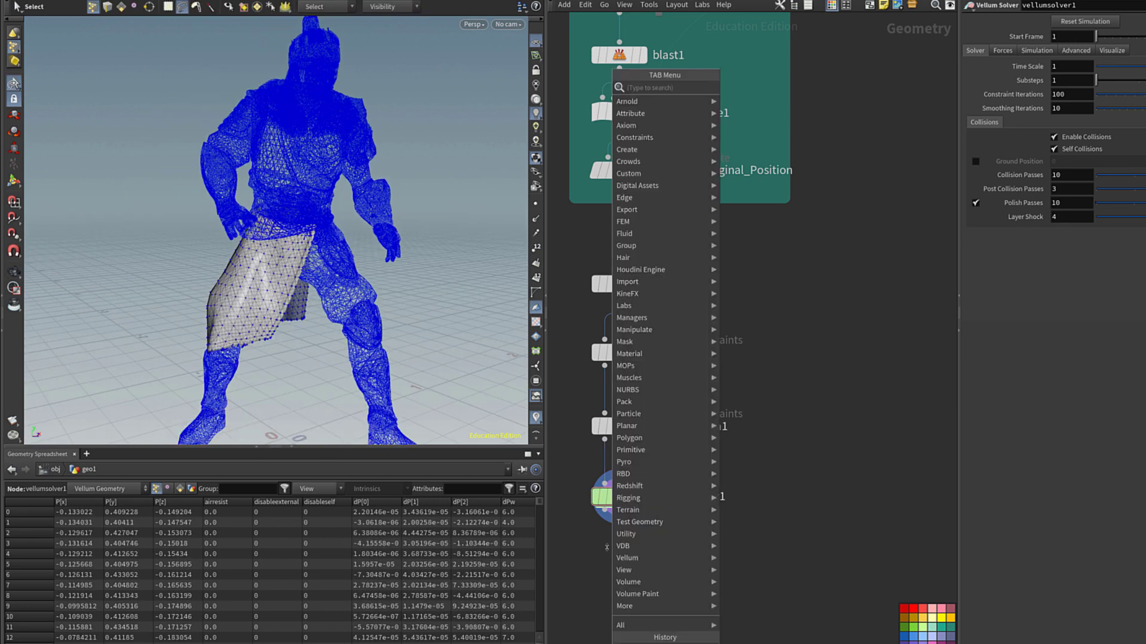
text(stas)
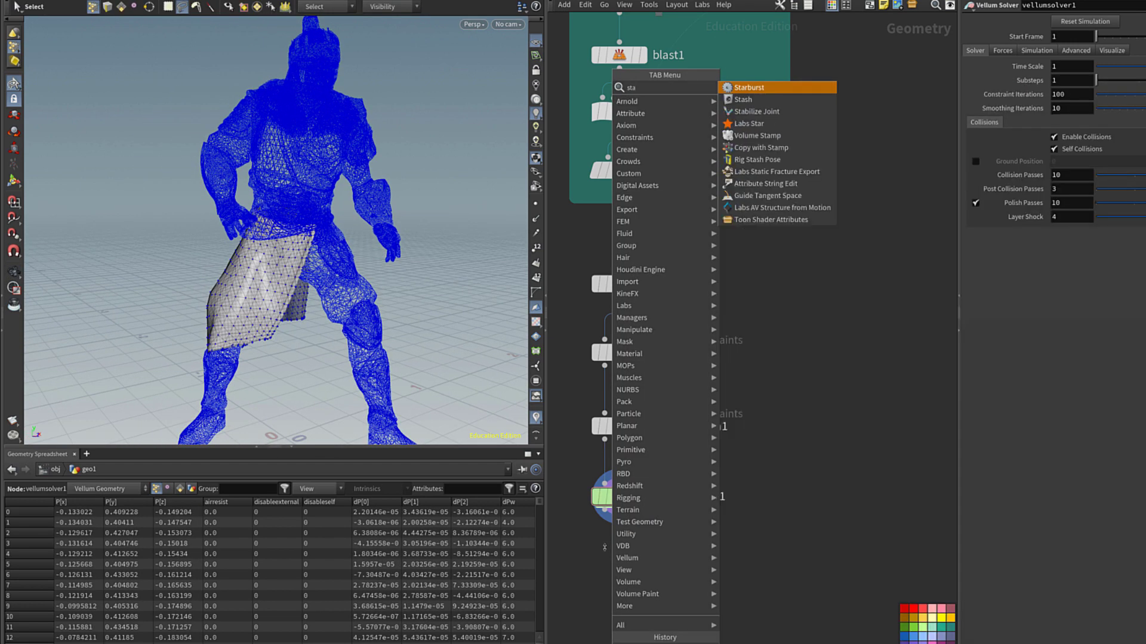
click(743, 87)
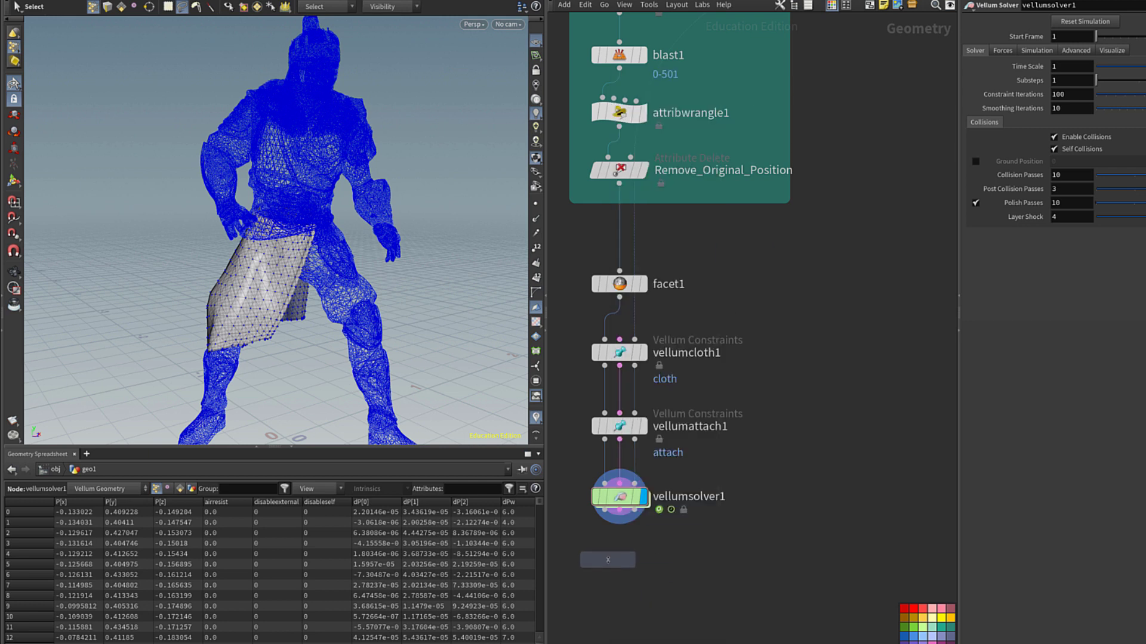
click(607, 559)
click(608, 546)
click(607, 546)
double_click(657, 560)
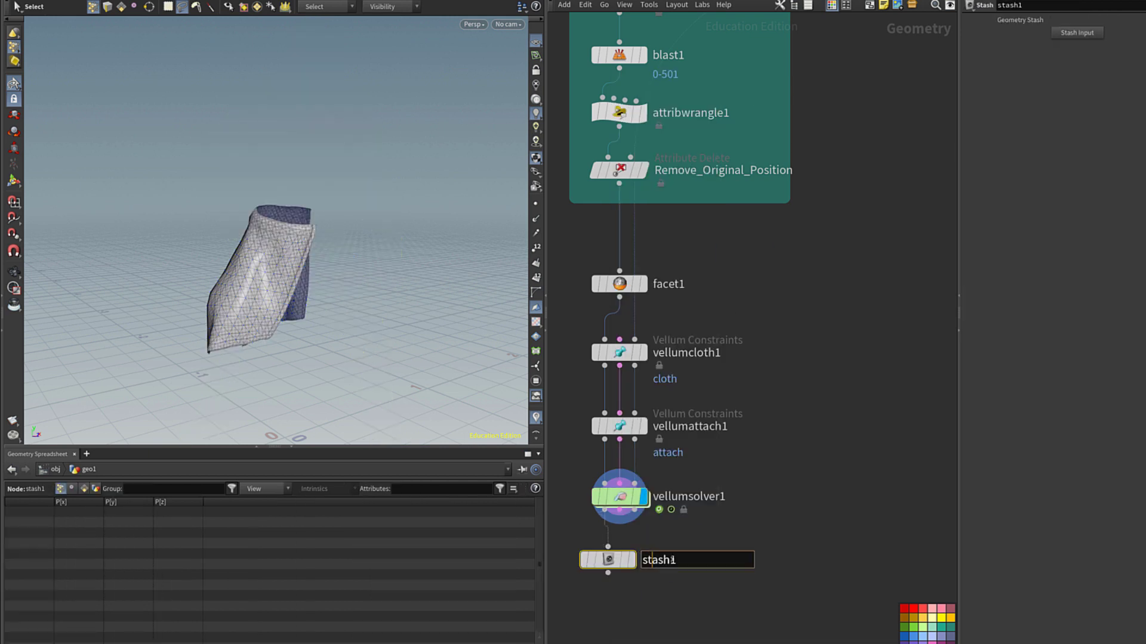
click(1077, 34)
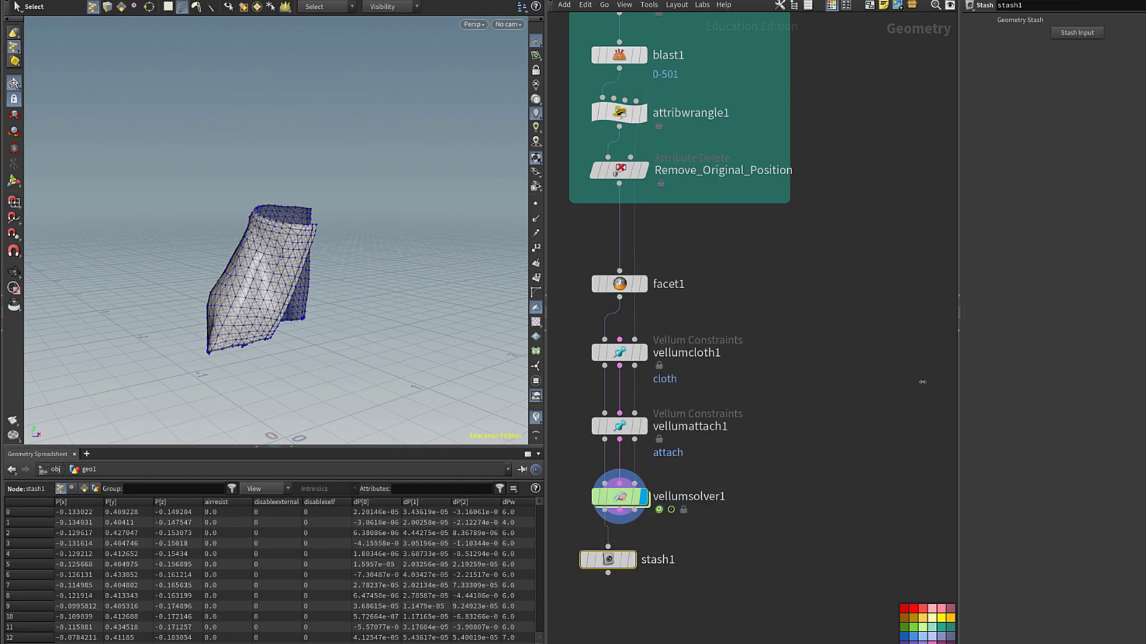
double_click(657, 560)
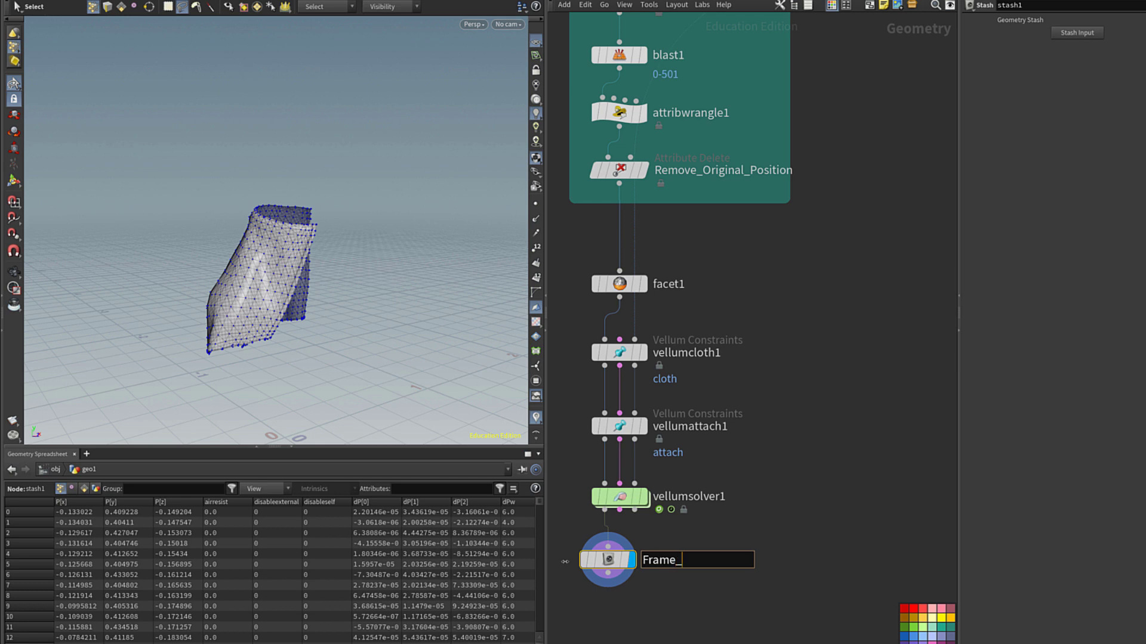
key(Return)
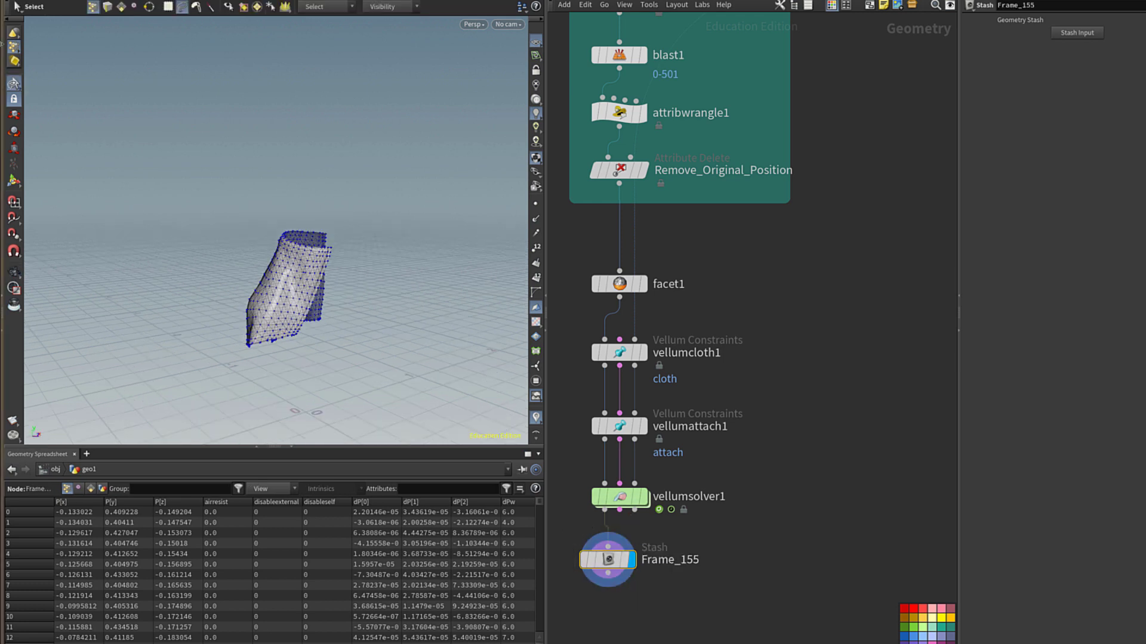
Wrap the three Vellum nodes in a network box titled Skirt Start Position.
key(shift+o)
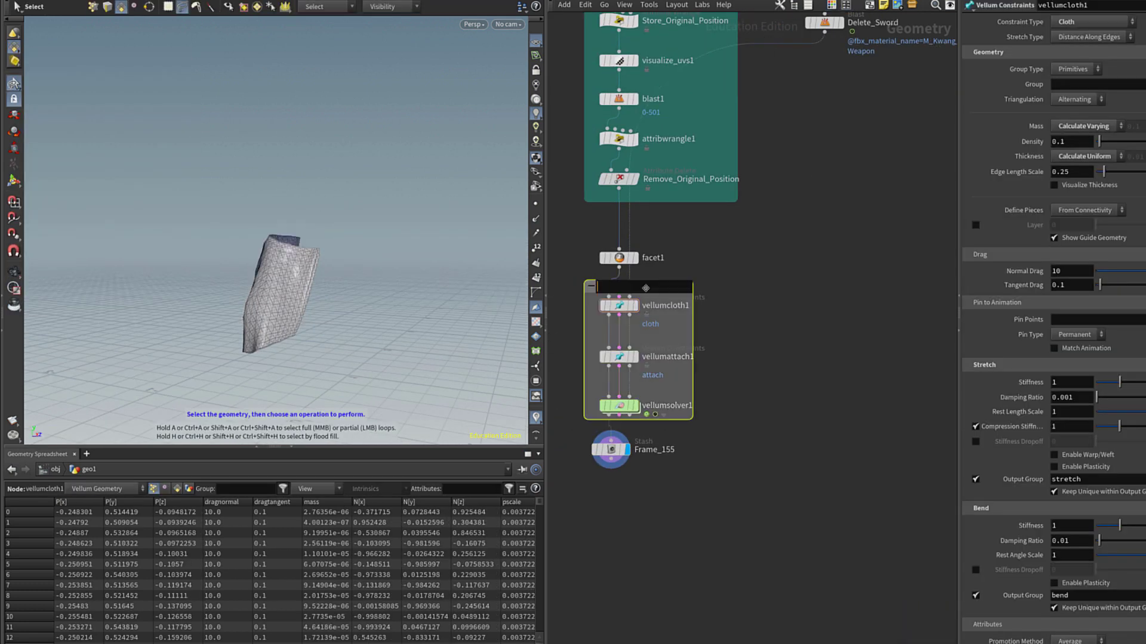
text(Skirt Start Position)
key(Return)
Copy the cloth and attach nodes below Frame_155 as vellumcloth2 and vellumattach2, fed by Frame_155.
middle_drag(620, 305, 633, 164)
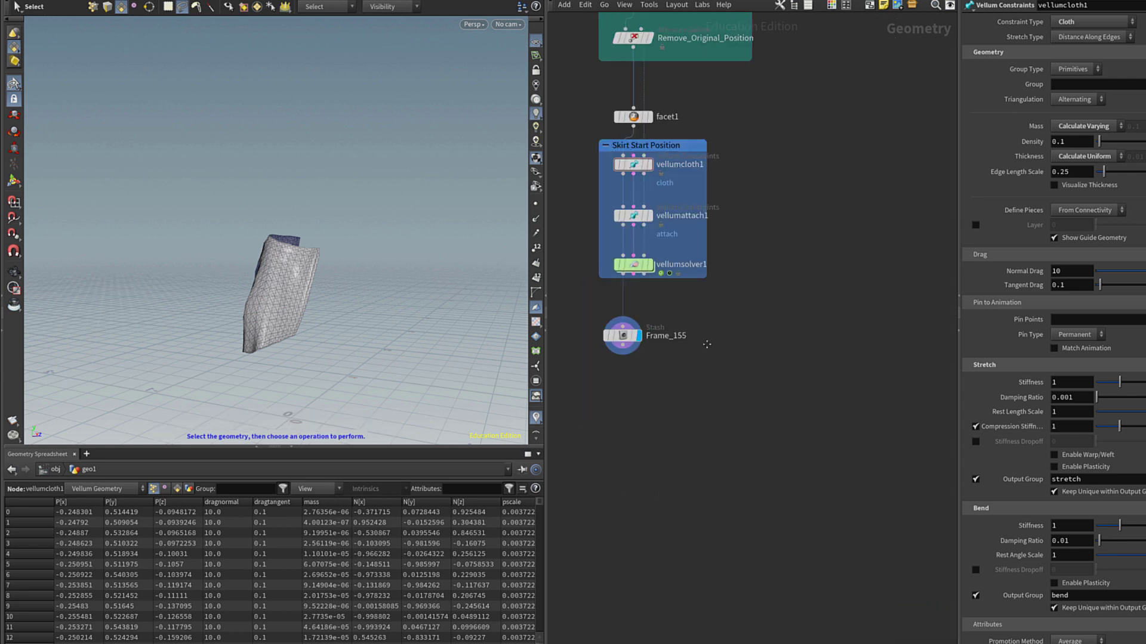
alt+drag(633, 164, 656, 409)
click(621, 356)
click(632, 385)
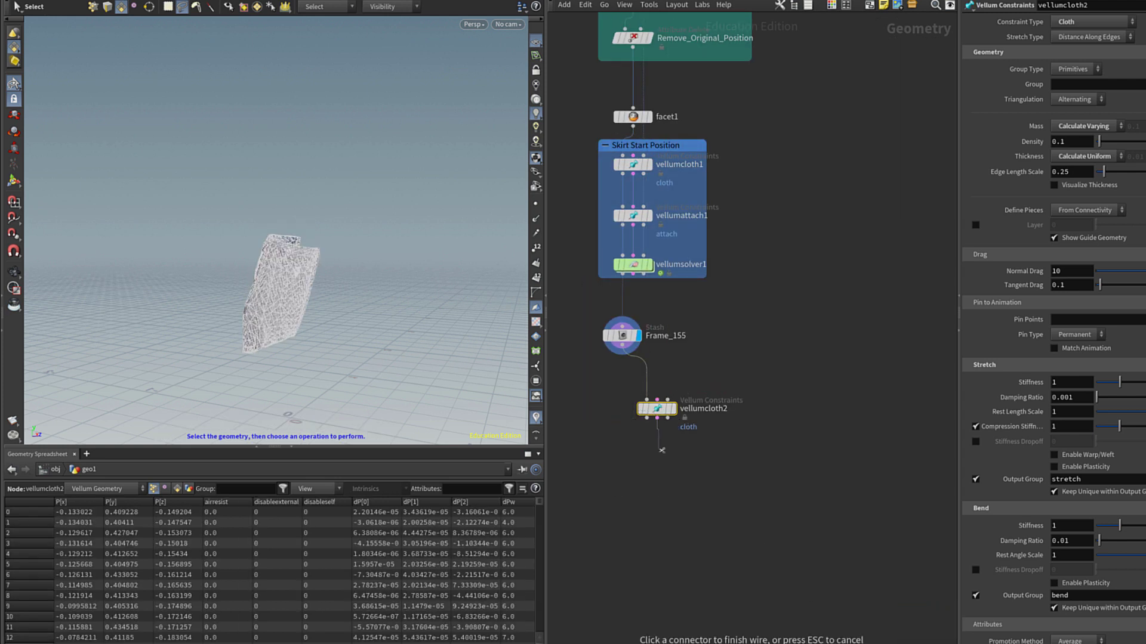
alt+drag(633, 215, 641, 441)
middle_drag(656, 89, 573, 507)
click(769, 229)
middle_drag(591, 641, 710, 470)
click(692, 494)
scroll(460, 277, up, 5)
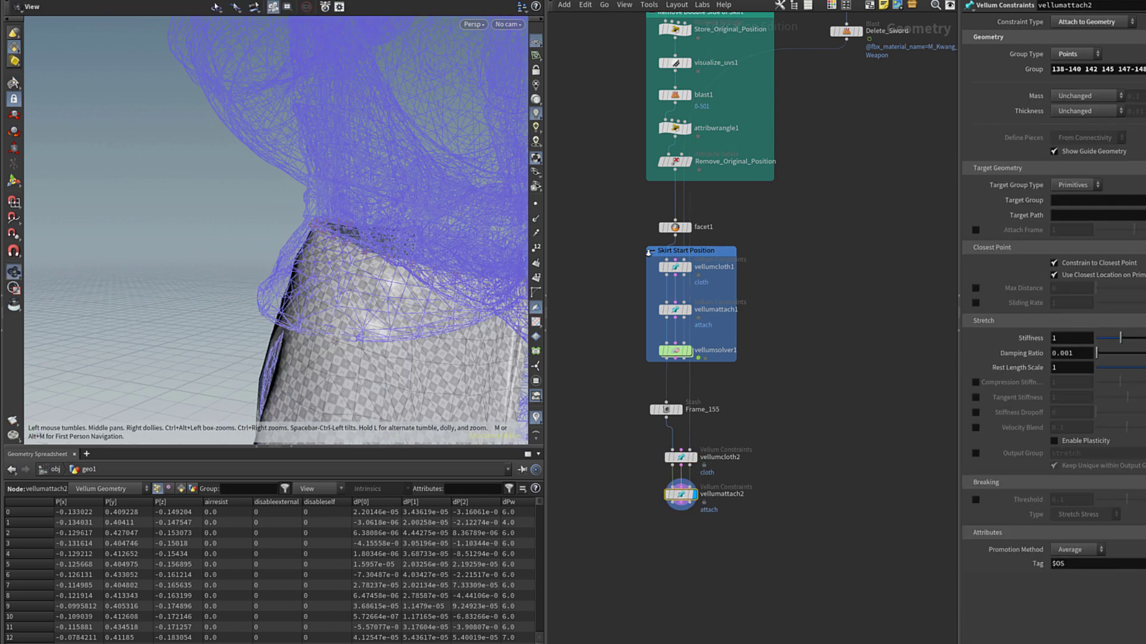
scroll(459, 277, down, 5)
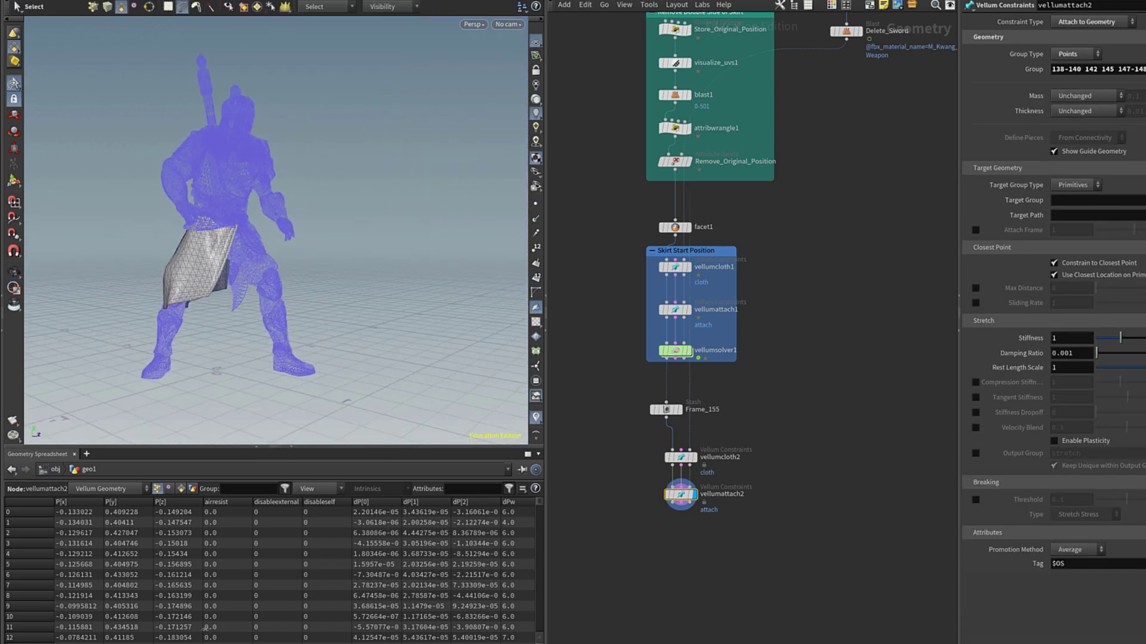
Add vellumsolver2 under vellumattach2 and enable its Ground Position.
key(Tab)
mouse_move(716, 87)
click(829, 86)
click(681, 536)
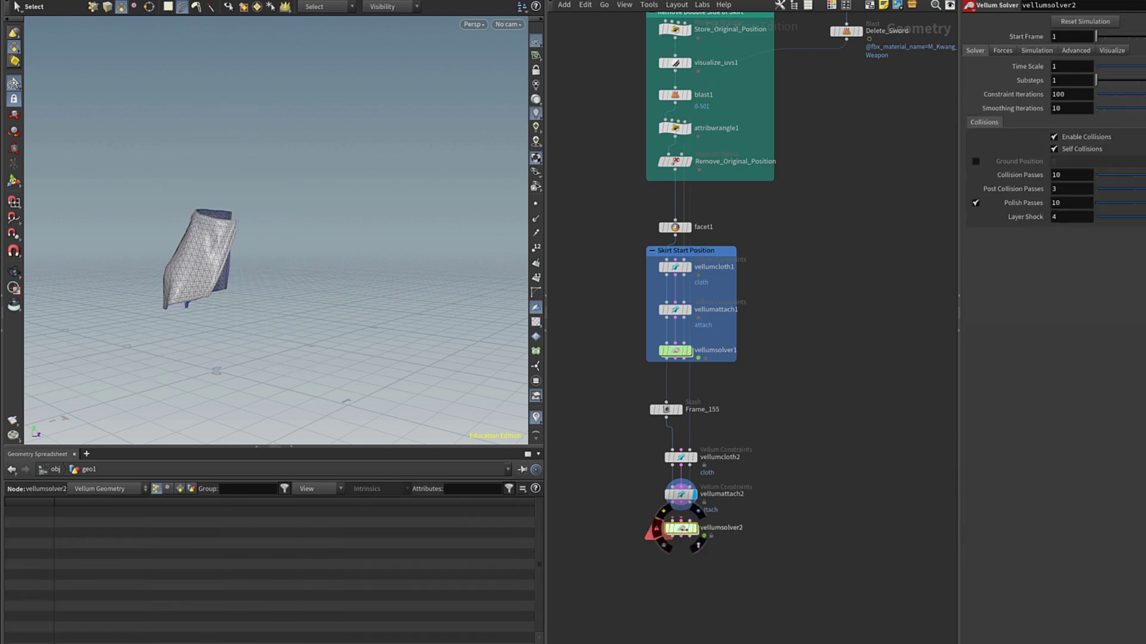
click(672, 528)
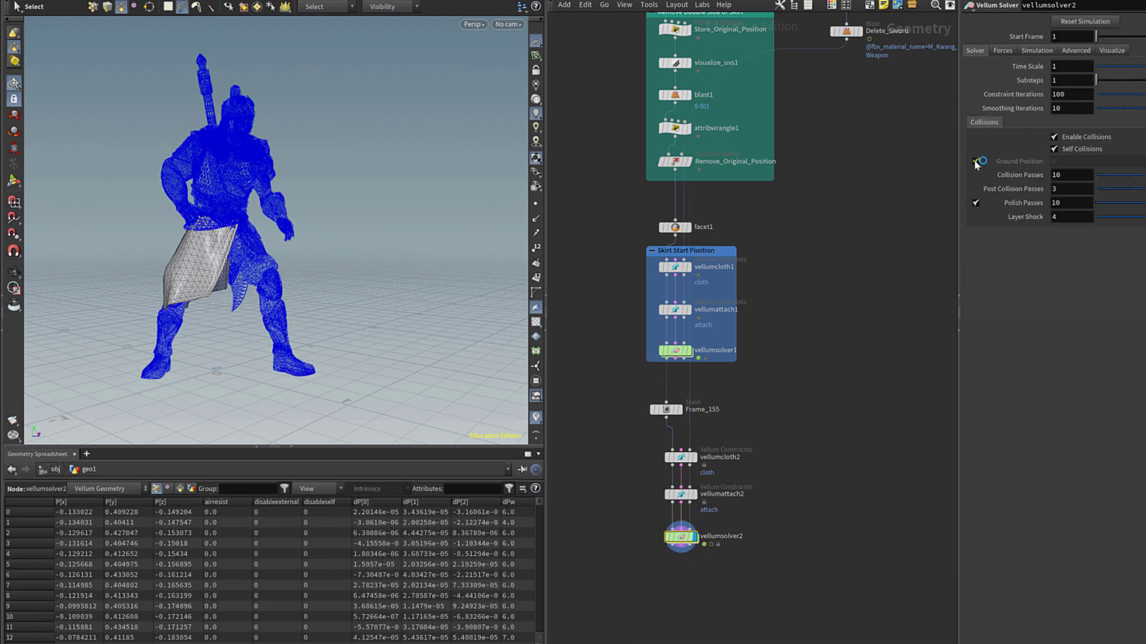
click(976, 161)
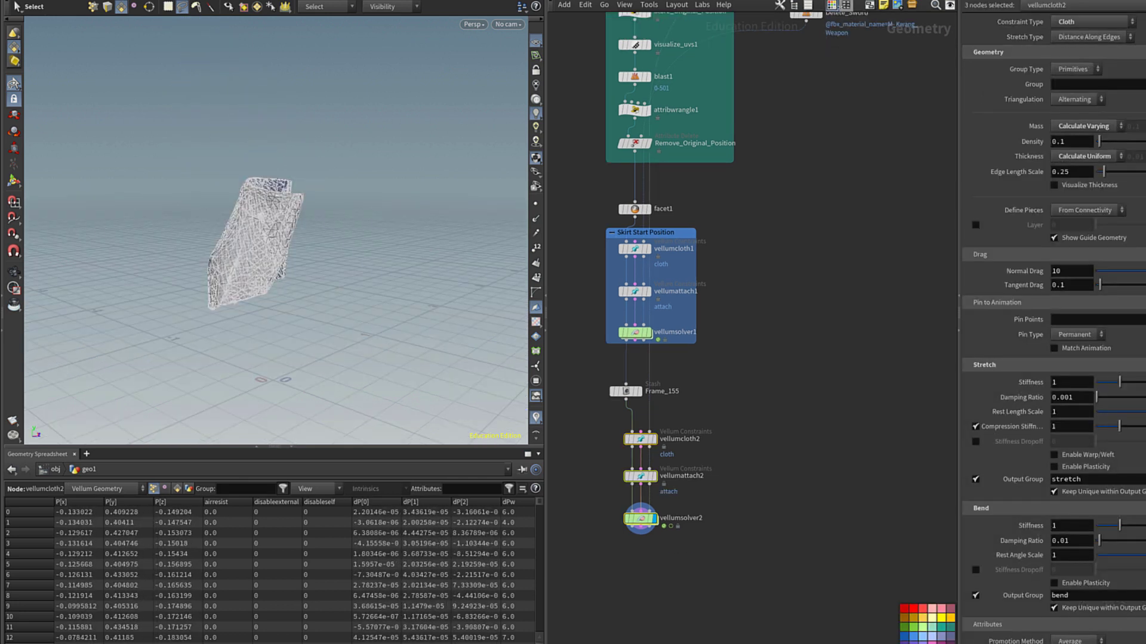
Box vellumcloth2, vellumattach2 and vellumsolver2 together under the title Primary Solve.
key(shift+o)
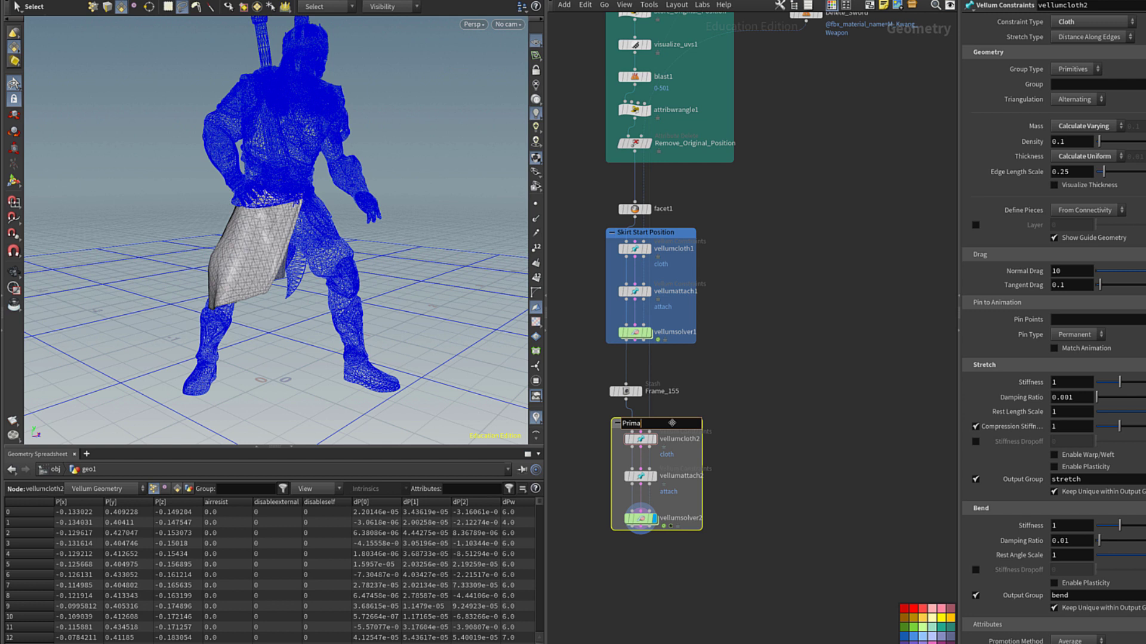
scroll(792, 546, down, 3)
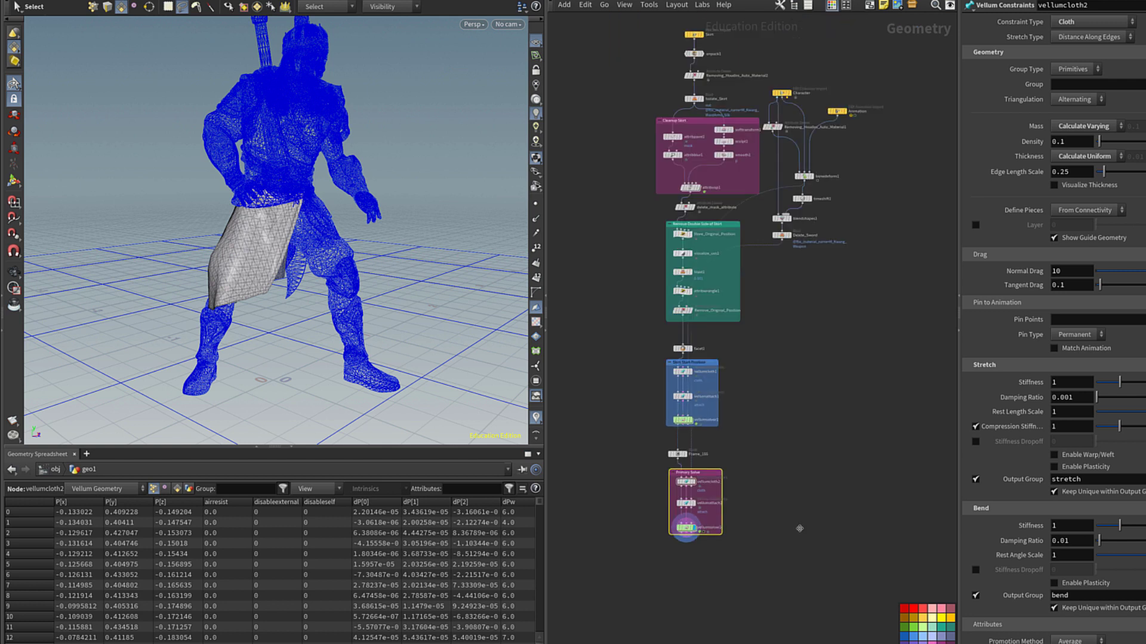
middle_drag(792, 546, 719, 526)
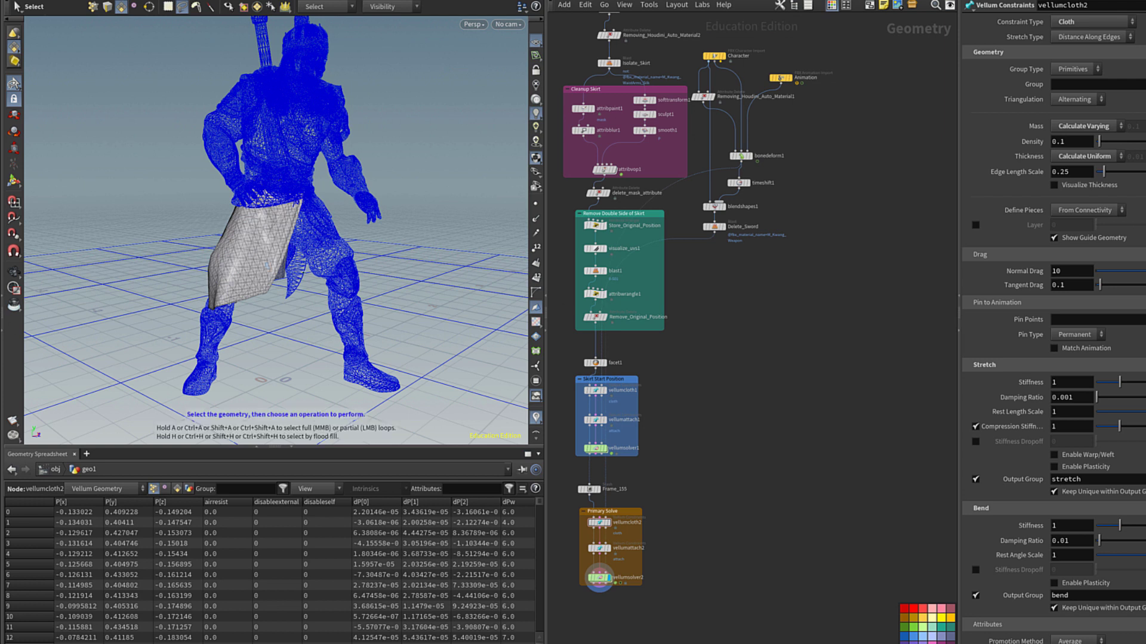
Create a Point Deform node and wire the facet1 skirt mesh into it.
middle_drag(643, 615, 651, 534)
key(Tab)
text(pointde)
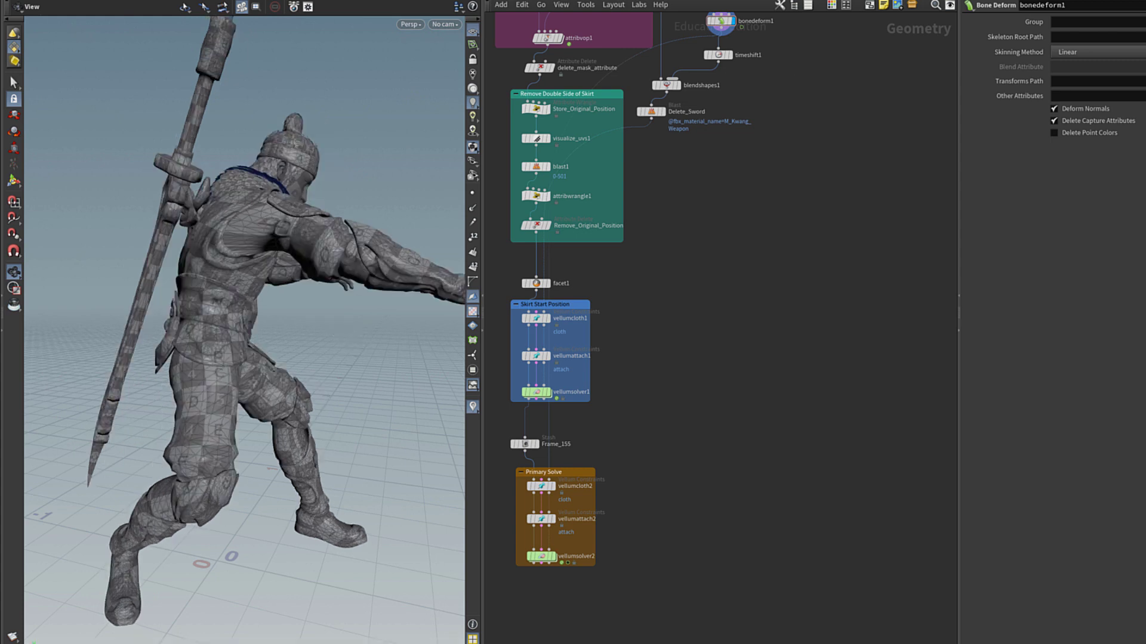
key(Tab)
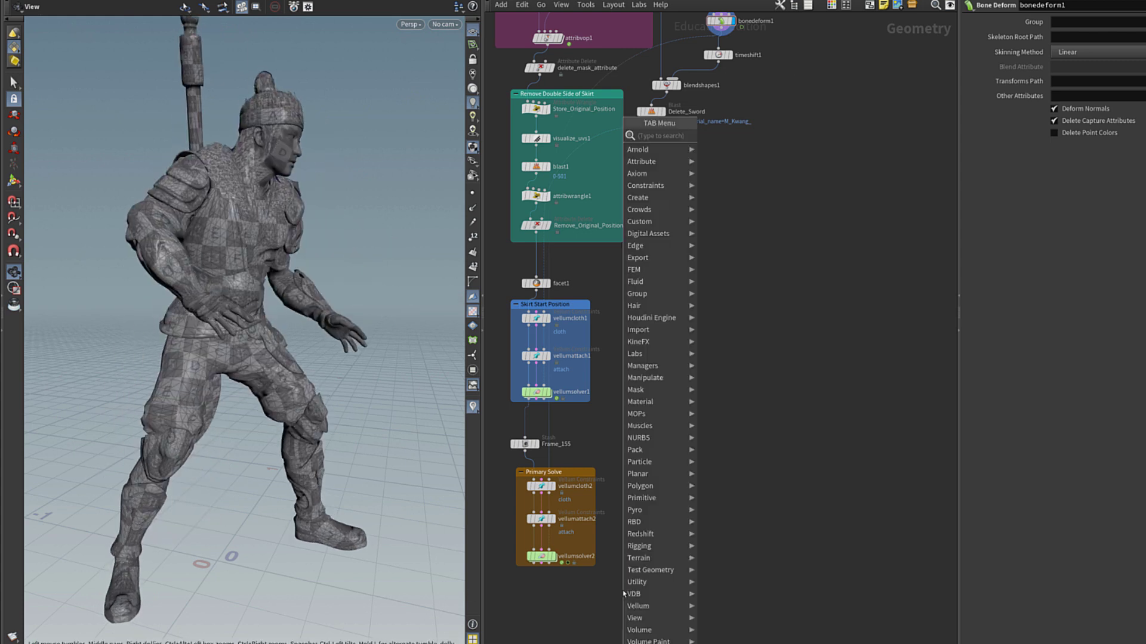
text(point def)
key(Return)
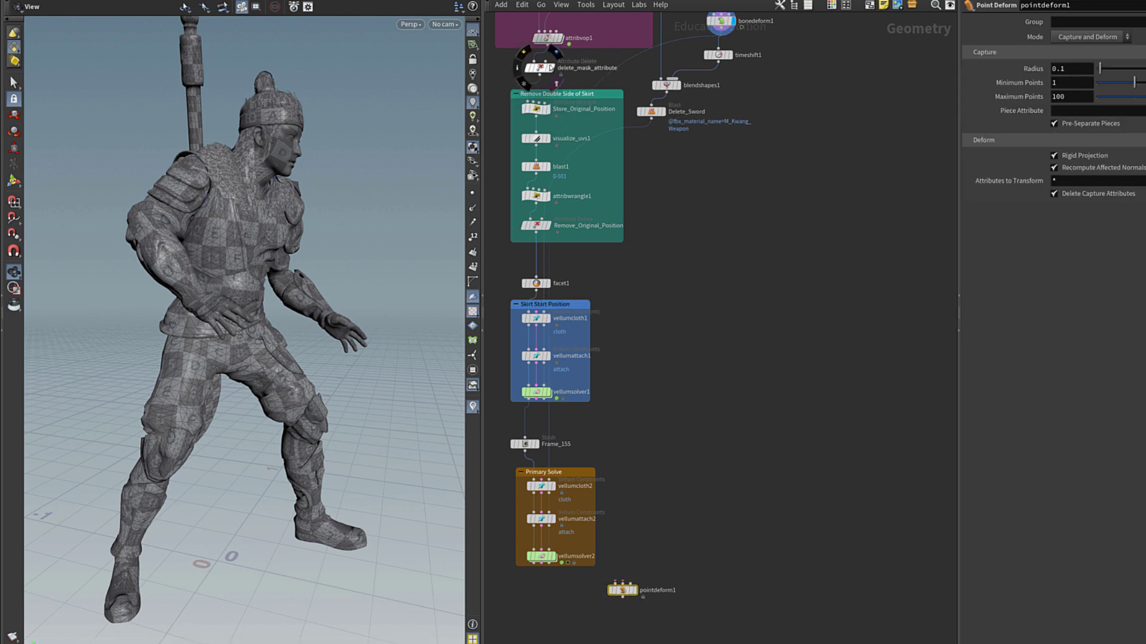
click(554, 68)
click(540, 77)
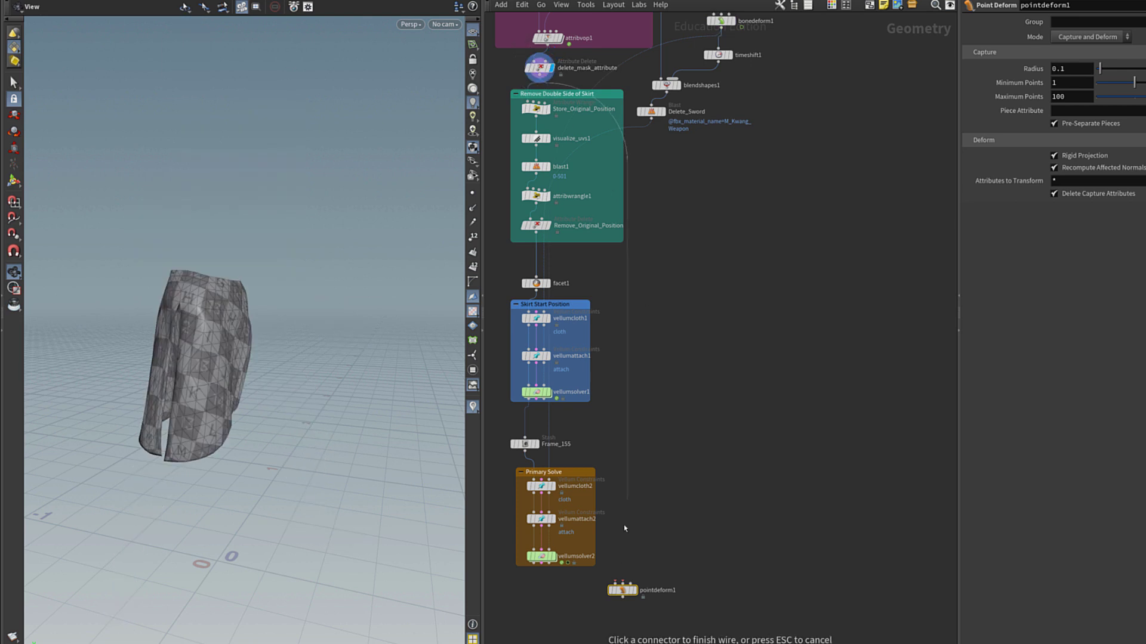
click(547, 283)
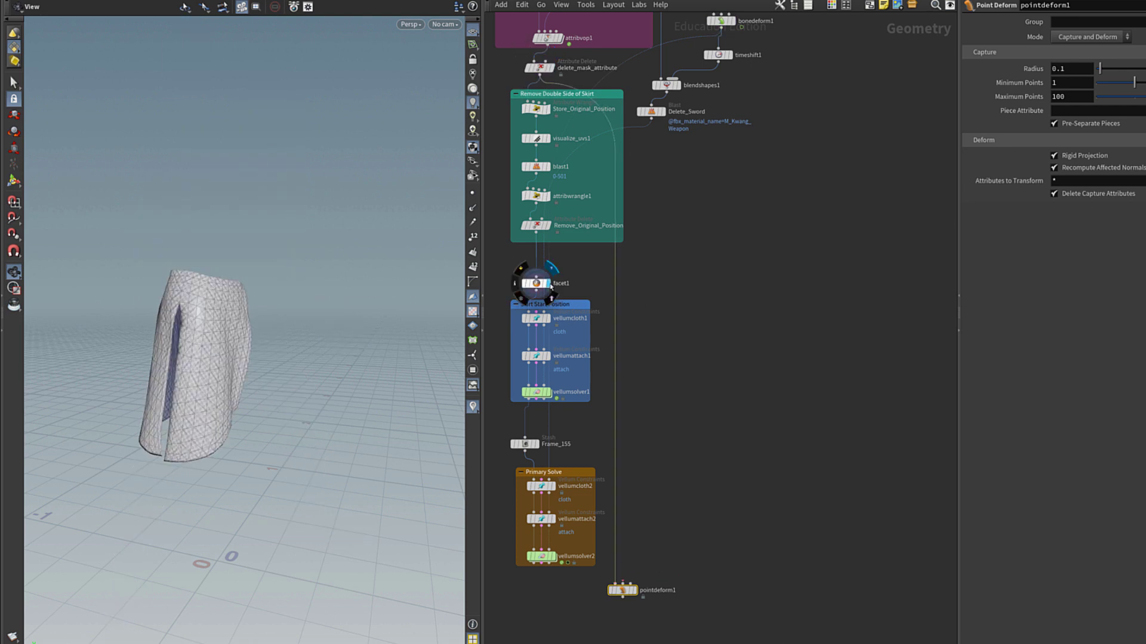
click(537, 285)
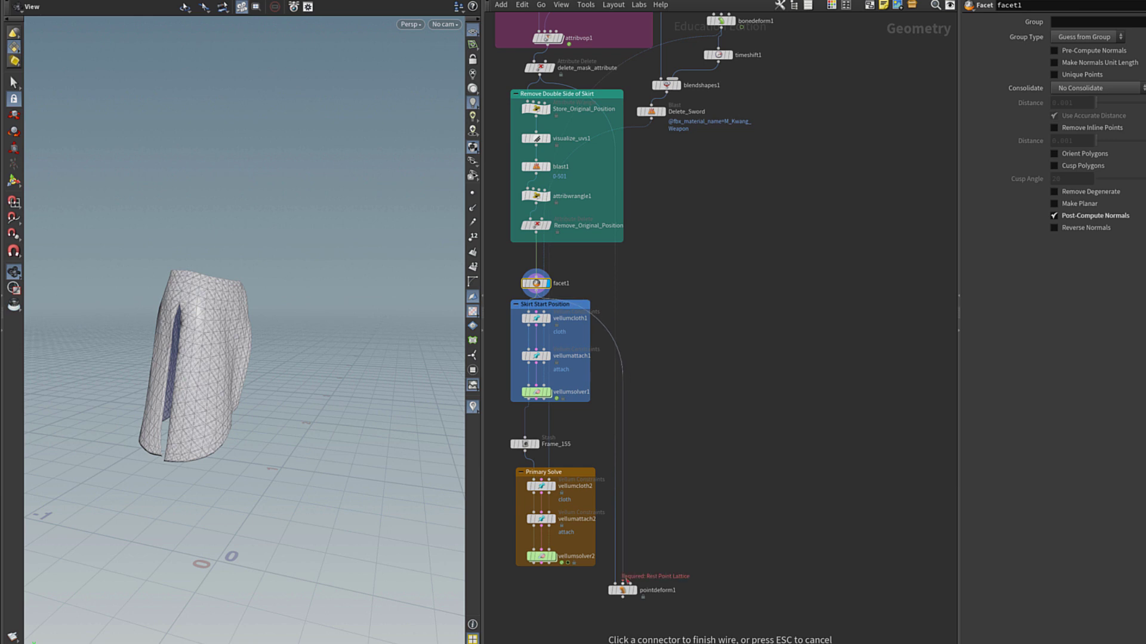
click(554, 557)
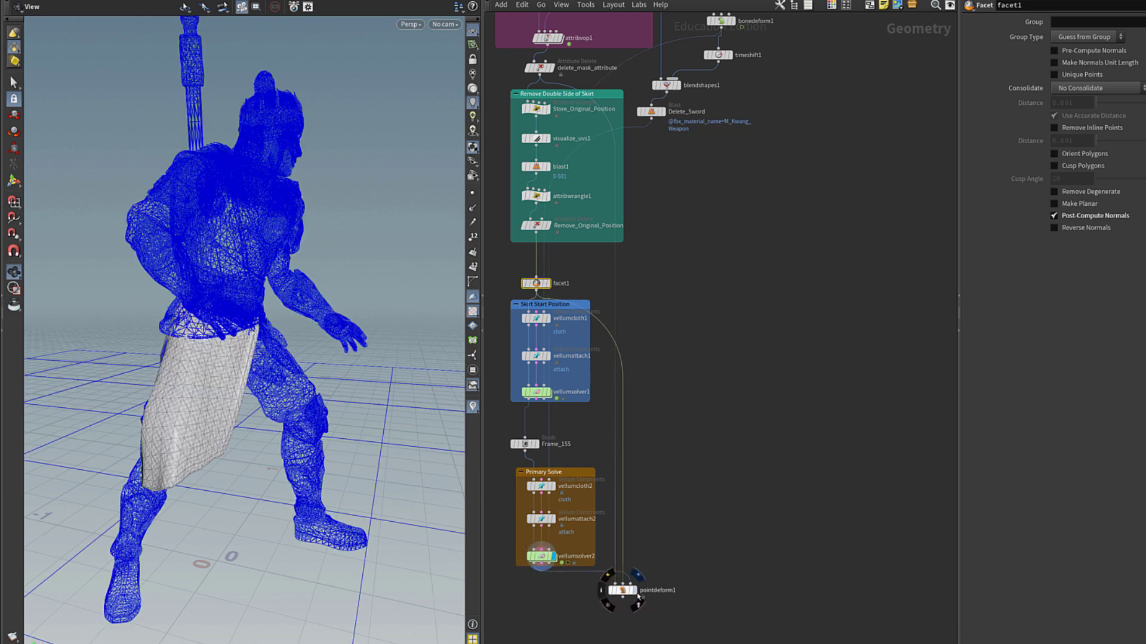
Connect vellumsolver2's simulated cloth into Point Deform and display the deformed skirt.
click(620, 590)
click(549, 558)
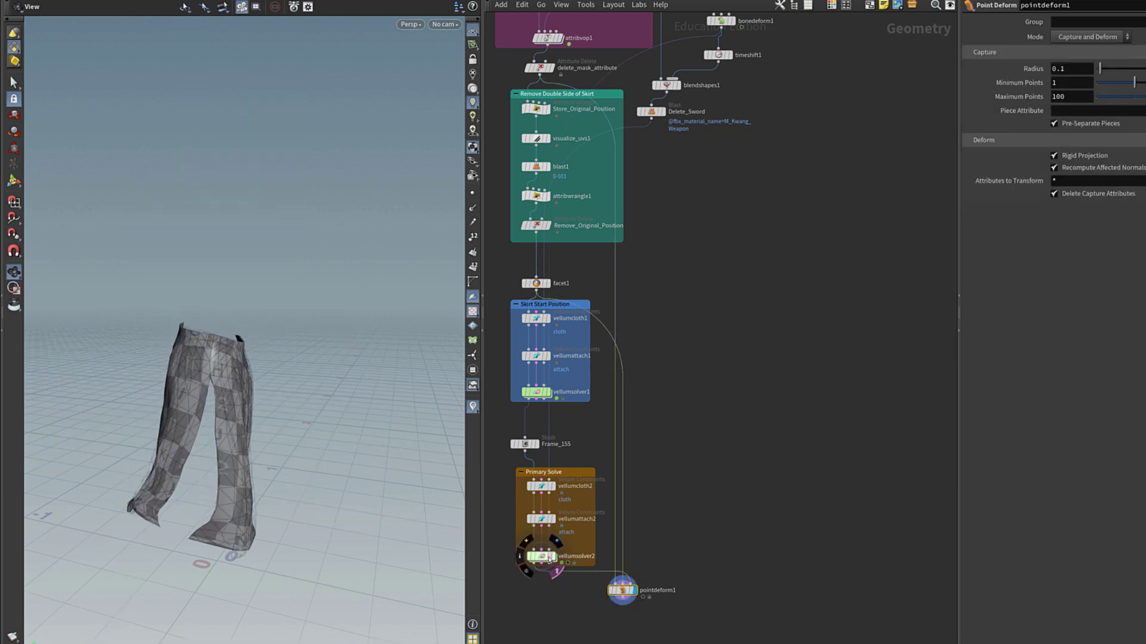
drag(310, 490, 345, 507)
scroll(345, 507, up, 5)
click(554, 557)
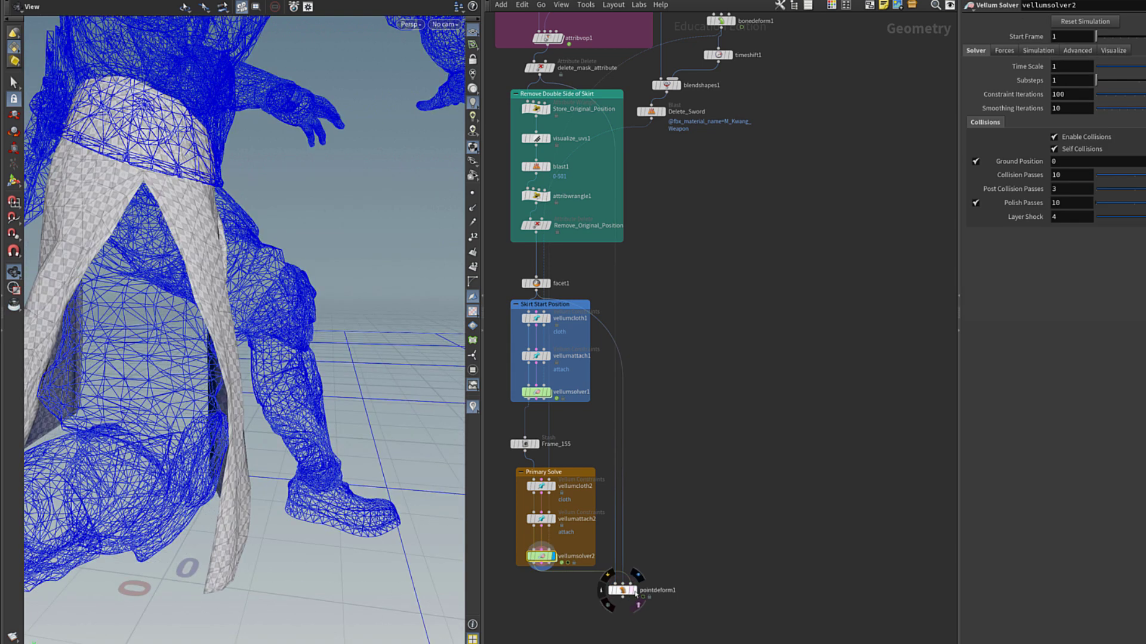
click(634, 592)
click(621, 590)
drag(334, 381, 154, 376)
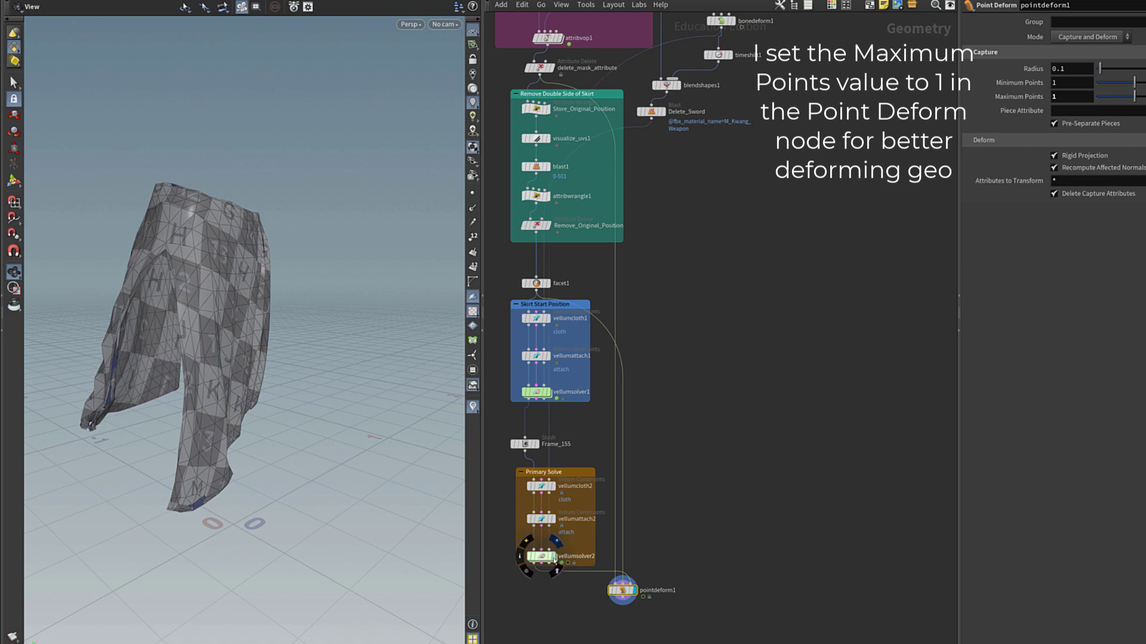
Add merge1 combining pointdeform1 and bonedeform1, and set it as the display node.
click(667, 630)
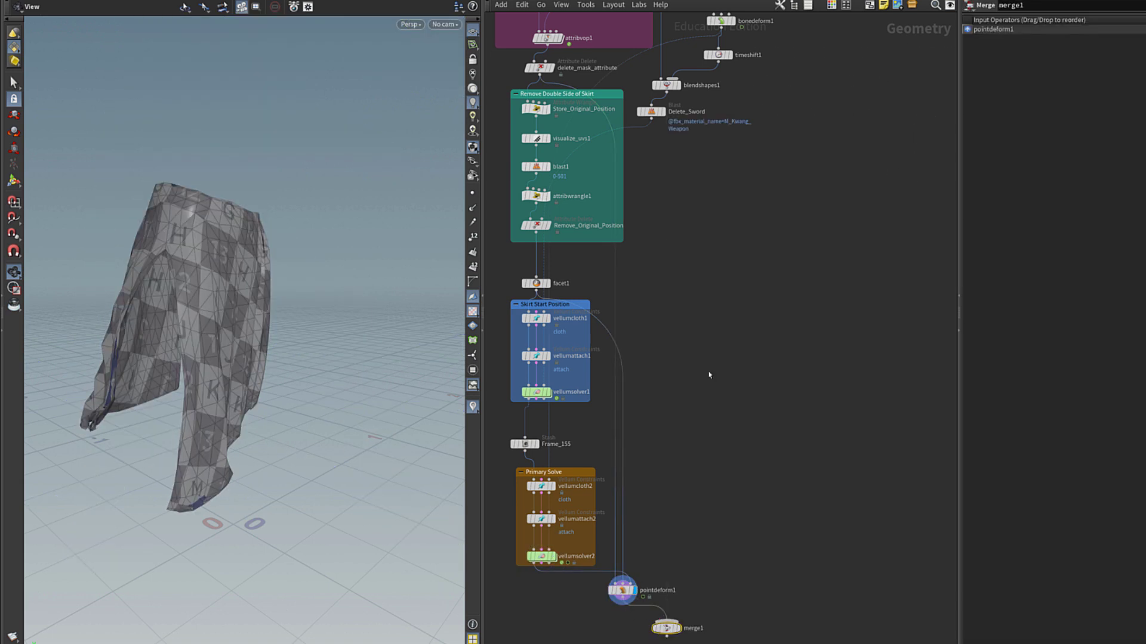
click(681, 634)
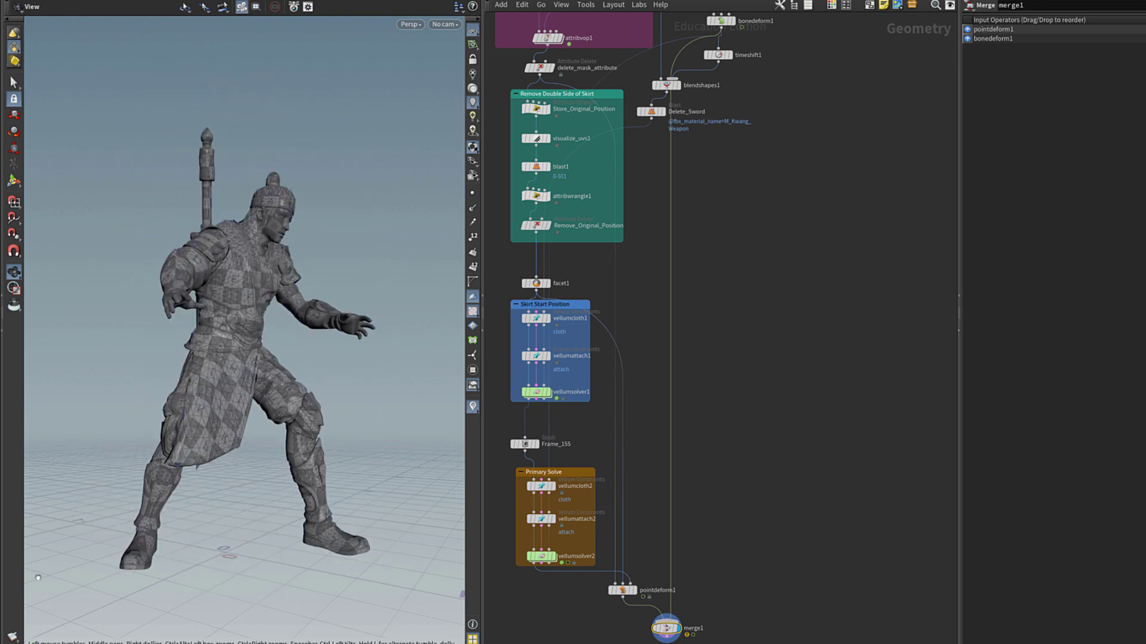
Add a Labs Skinning Converter under pointdeform1, display it, and set Guide Scale to 0.0141.
scroll(626, 535, up, 5)
key(Tab)
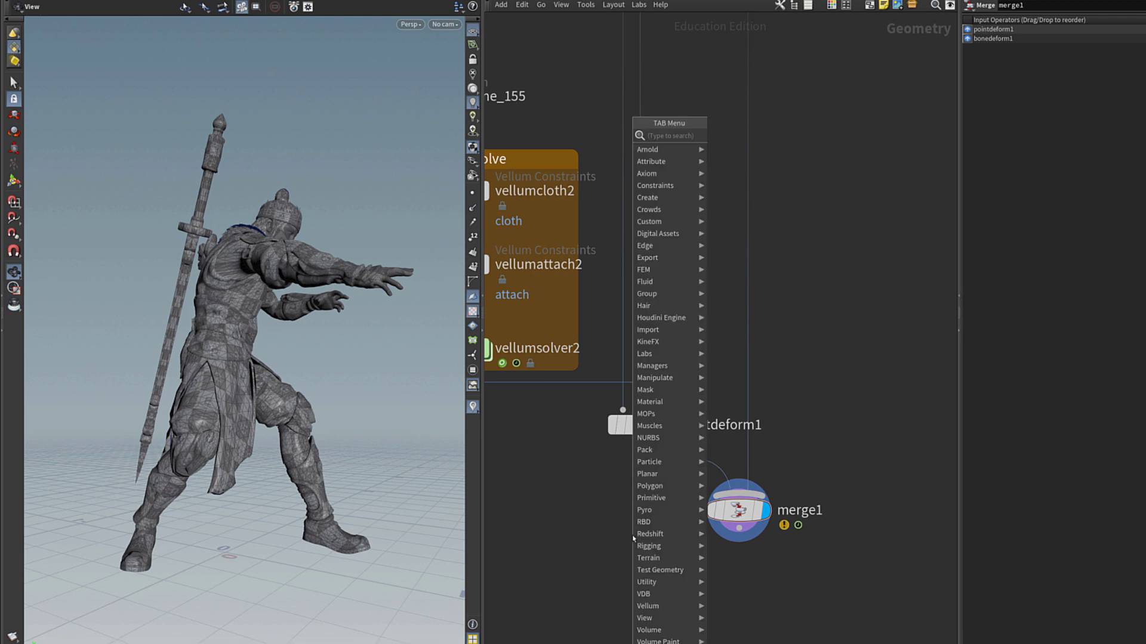
text(labs skin)
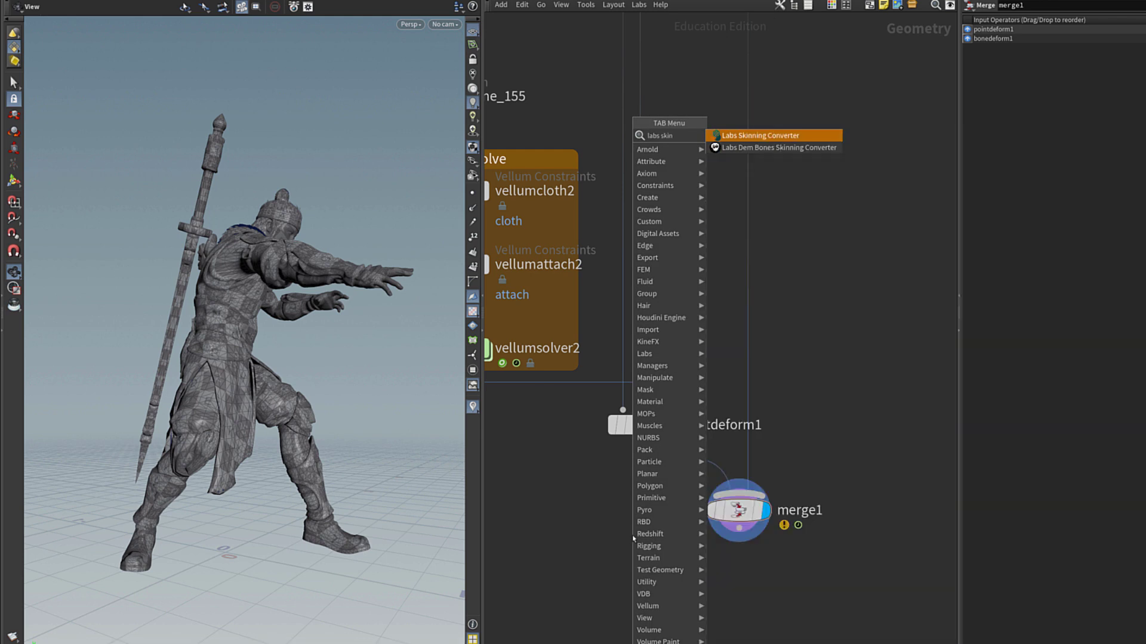
key(Return)
click(642, 576)
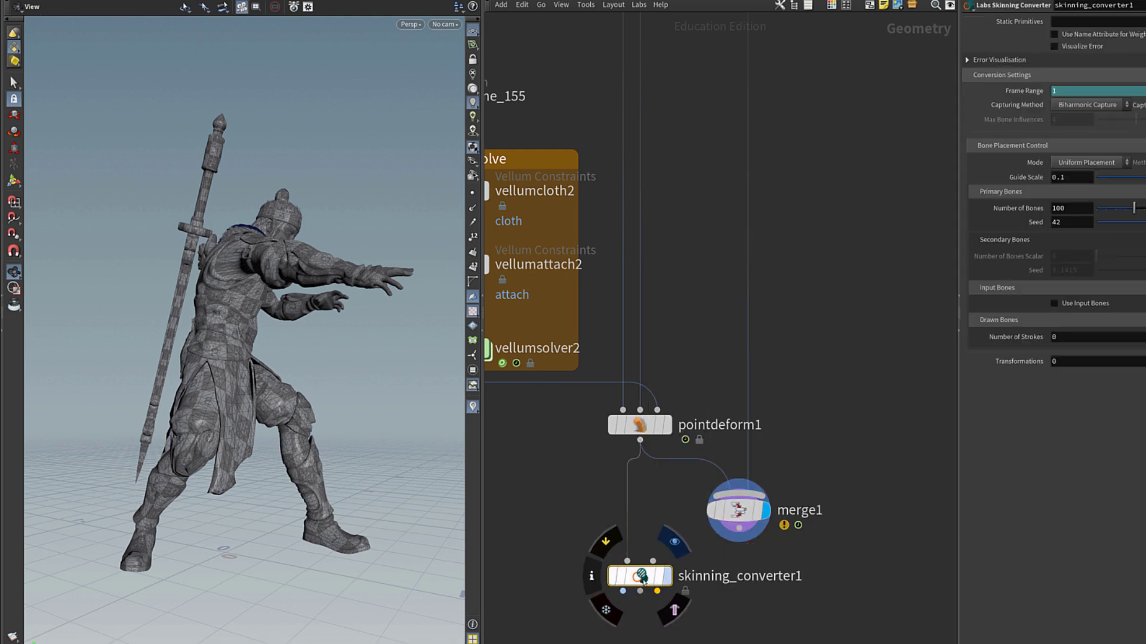
click(667, 576)
click(1103, 177)
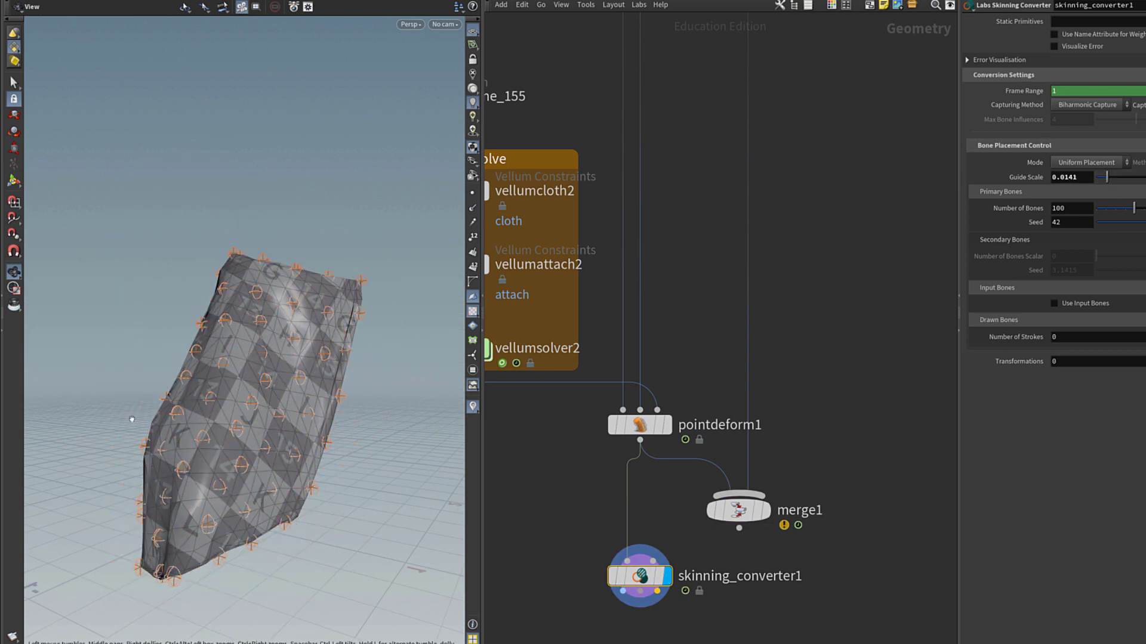
Add a ROP FBX Character Output below skinning_converter1 writing $HIP/skirt_Houdini.fbx.
middle_drag(632, 642, 636, 492)
key(Tab)
text(rop)
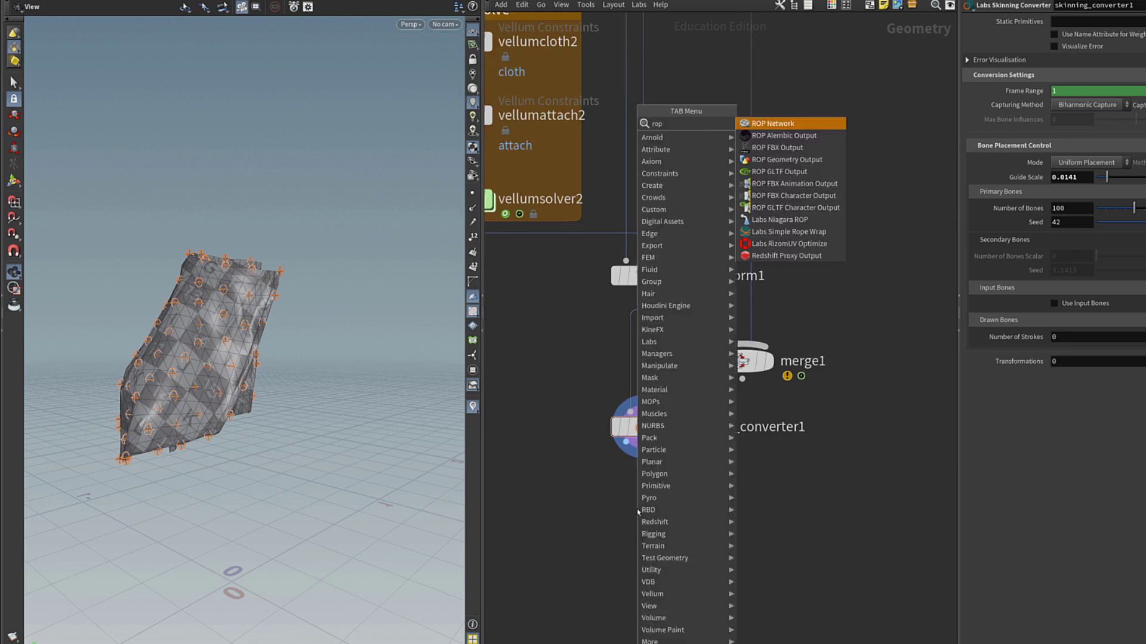
text( char)
key(Return)
click(638, 511)
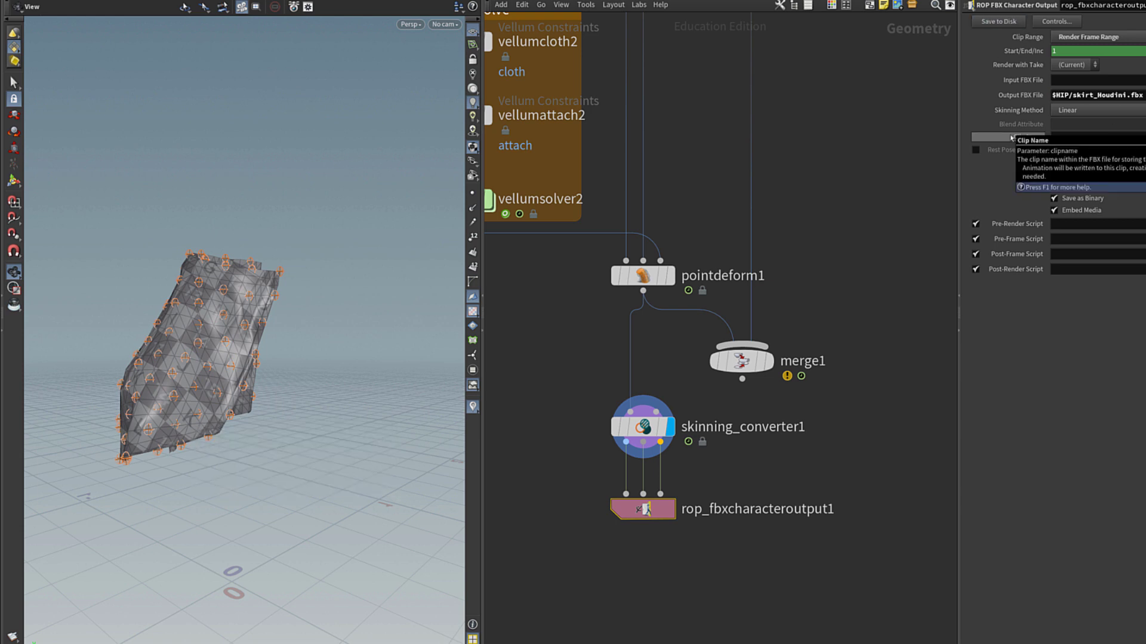
Add a ROP Alembic Output node beside the skinning converter.
middle_drag(540, 426, 632, 431)
key(Tab)
click(632, 431)
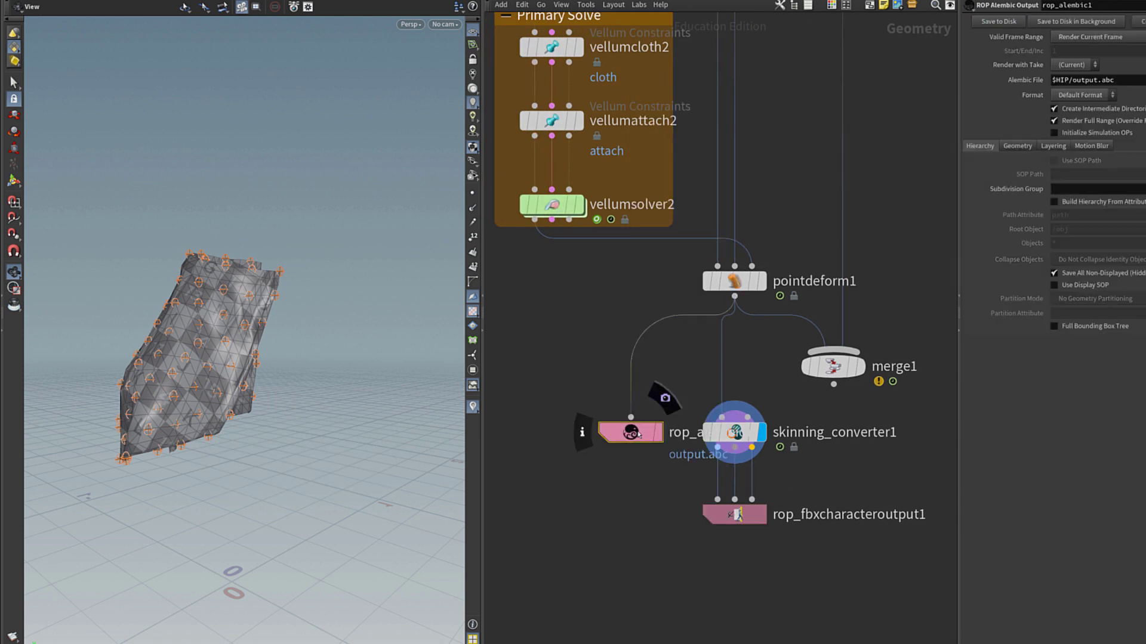
Add fbxcharacterimport1 with its FBX File set to a relative reference of the exported skirt FBX.
click(1115, 42)
click(737, 515)
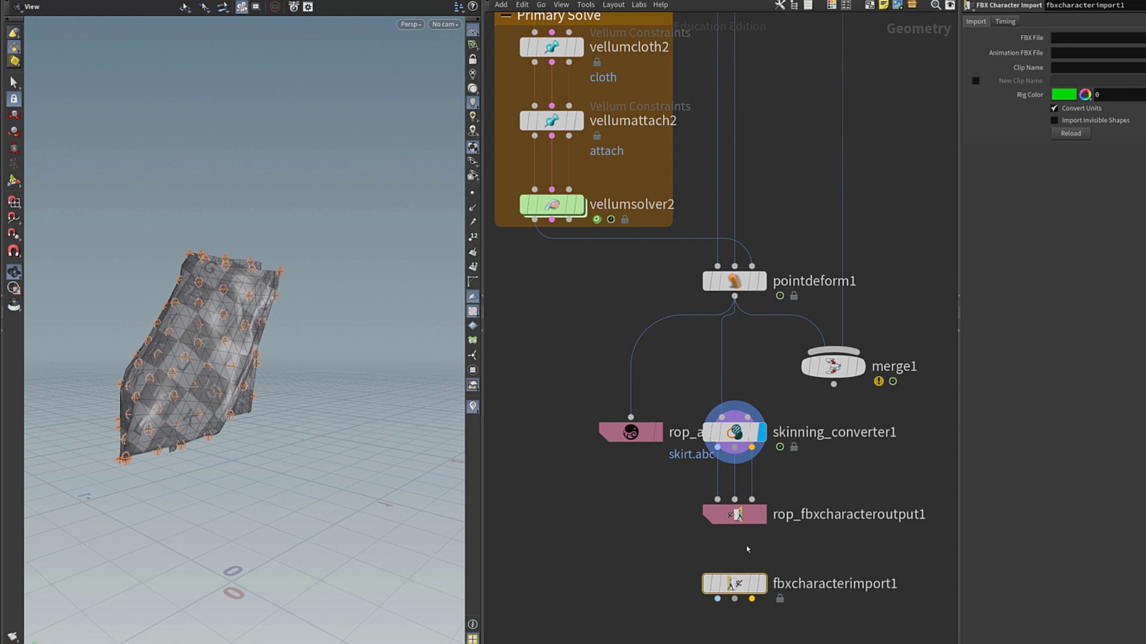
right_click(1024, 101)
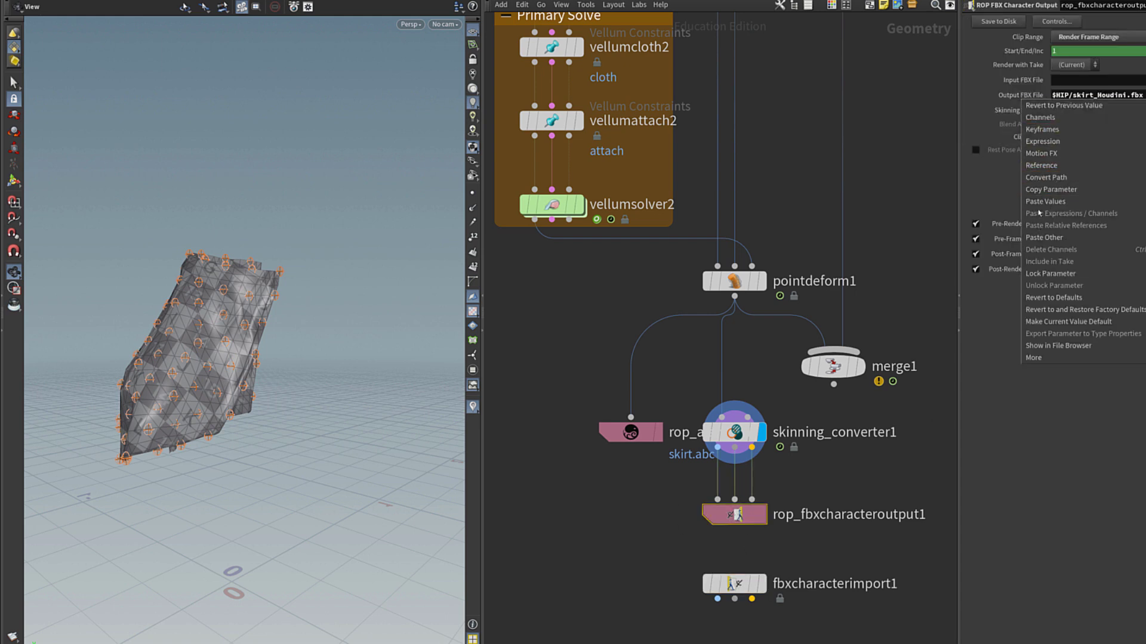
click(1050, 190)
click(764, 584)
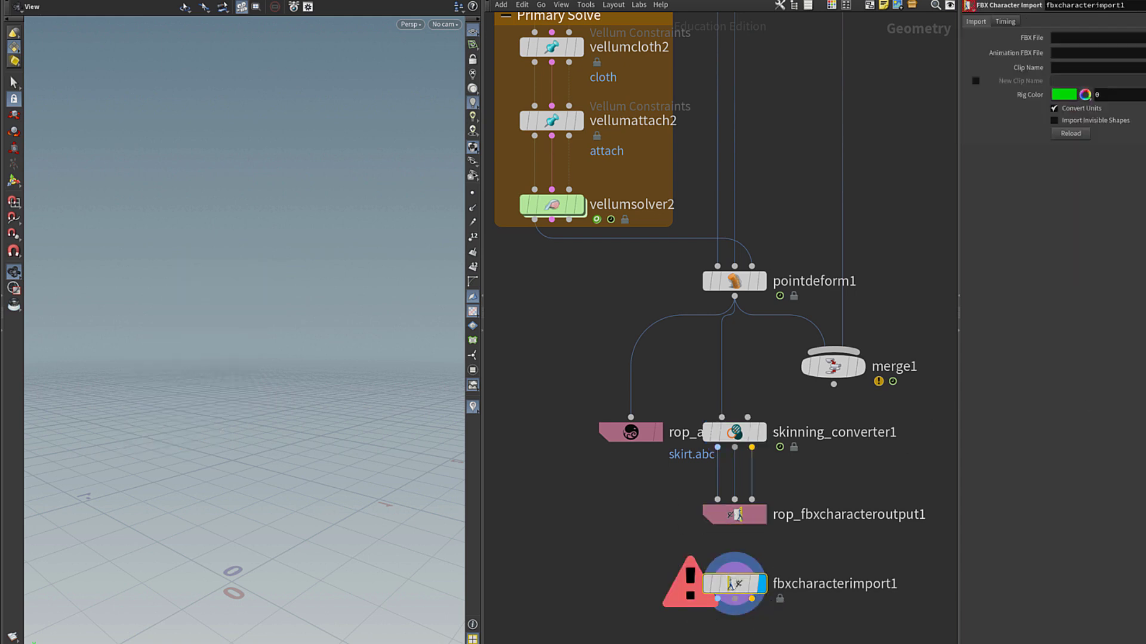
right_click(1029, 43)
click(1050, 167)
Add a Bone Deform node under the import and preview the imported skirt animating with its rig.
middle_drag(725, 632, 719, 547)
key(Tab)
click(719, 544)
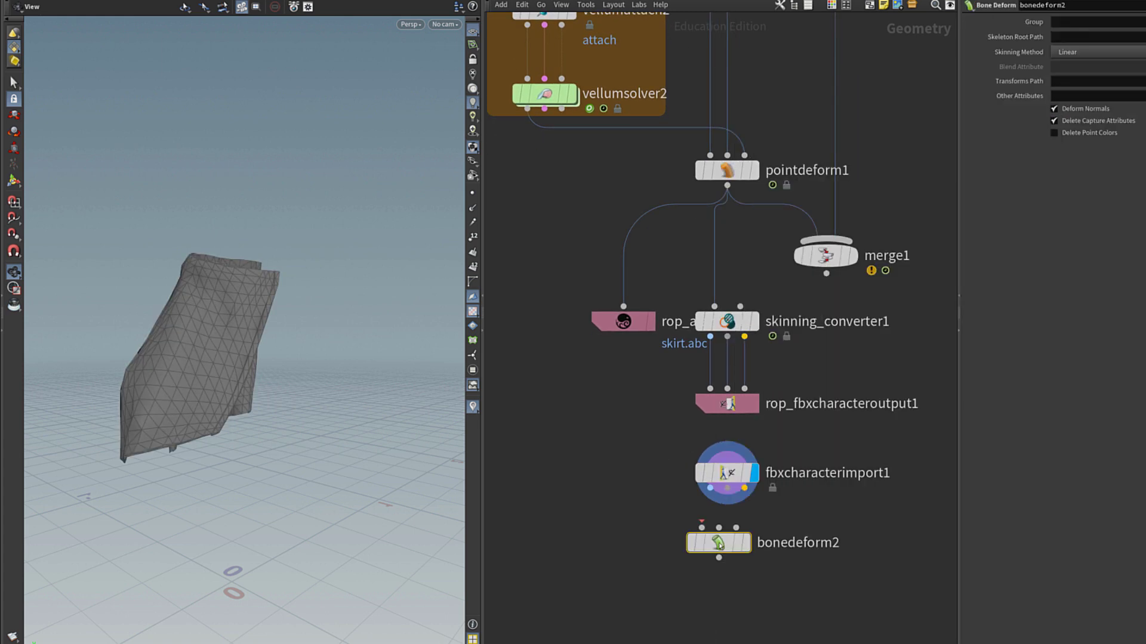
click(745, 542)
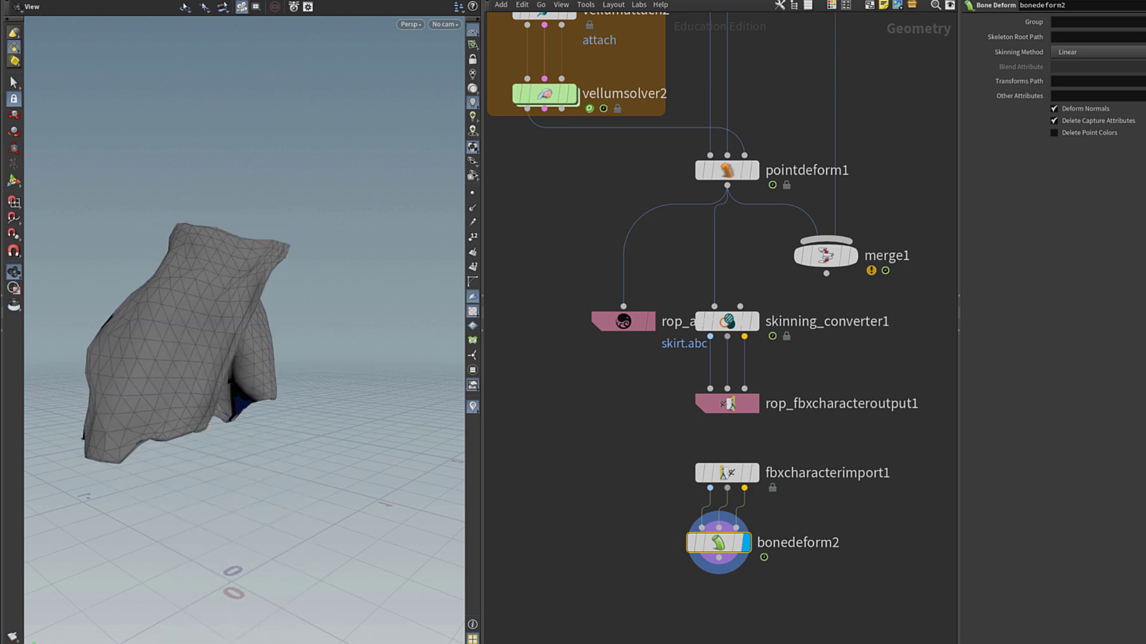
click(727, 472)
click(11, 181)
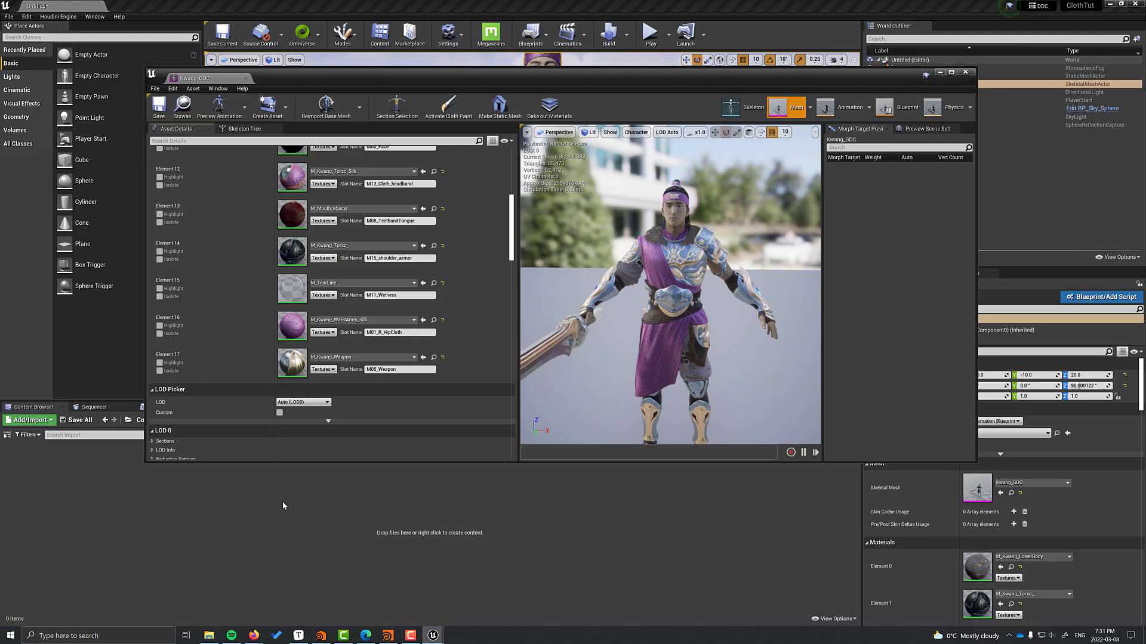
Create the invis material and add a constant 0 node in its editor.
right_click(283, 506)
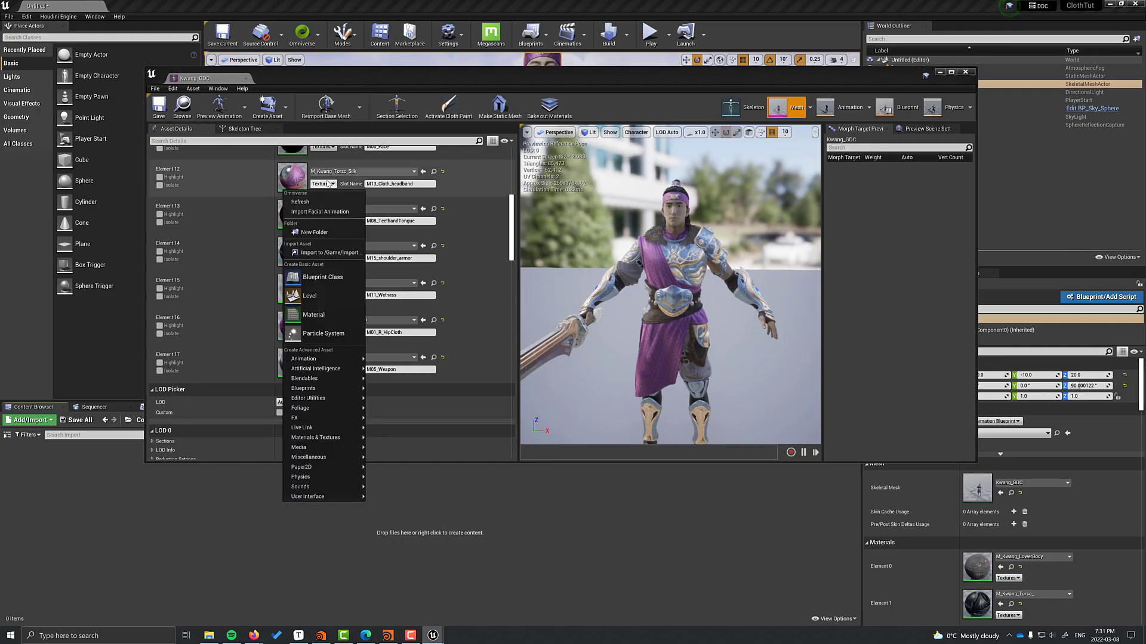
click(308, 314)
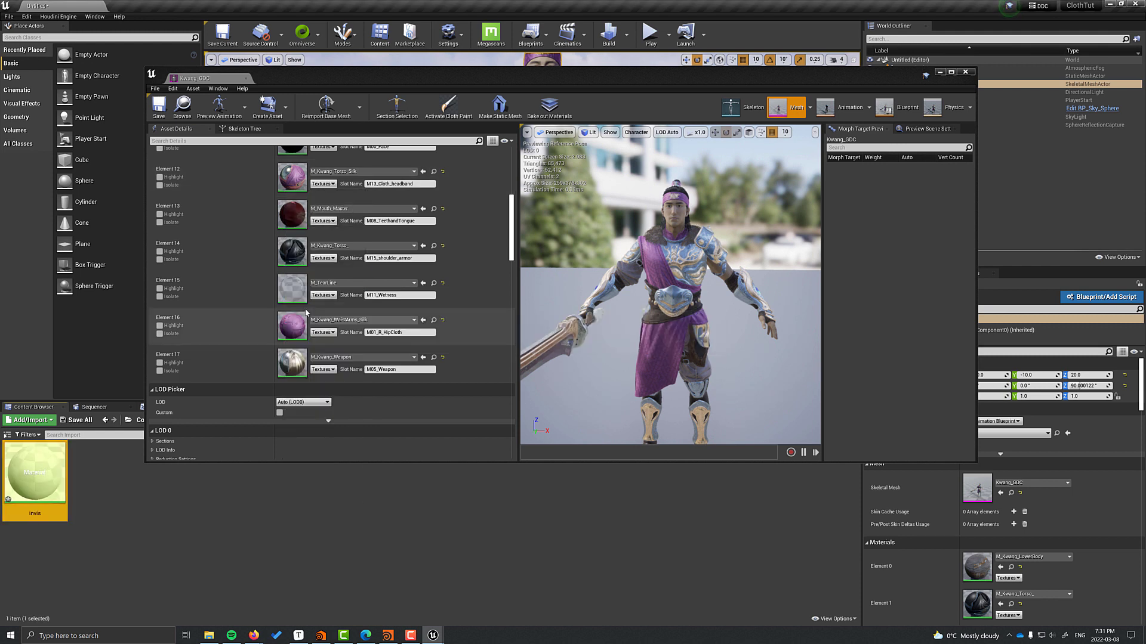
double_click(55, 482)
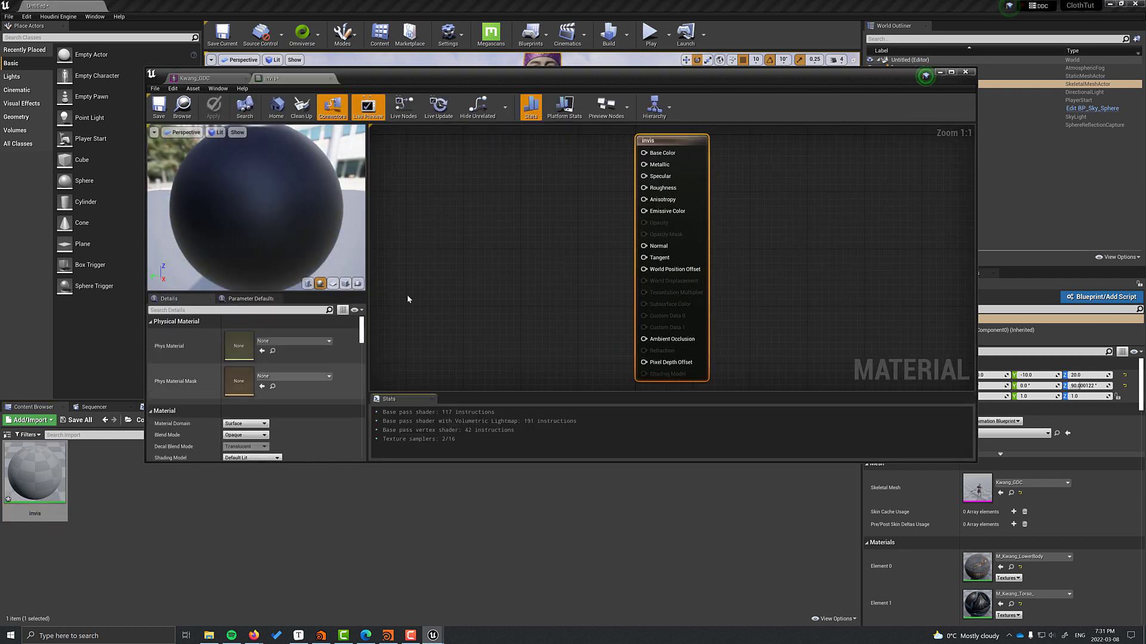
click(507, 274)
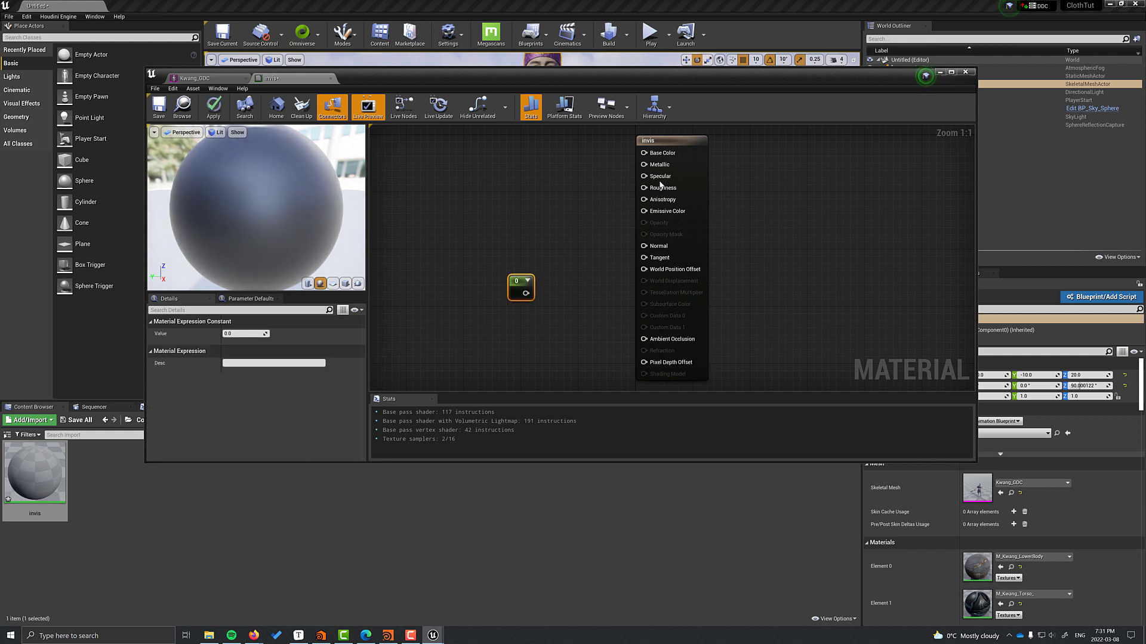
Set invis to Masked and Unlit with the constant 0 driving Opacity Mask, then save.
click(671, 142)
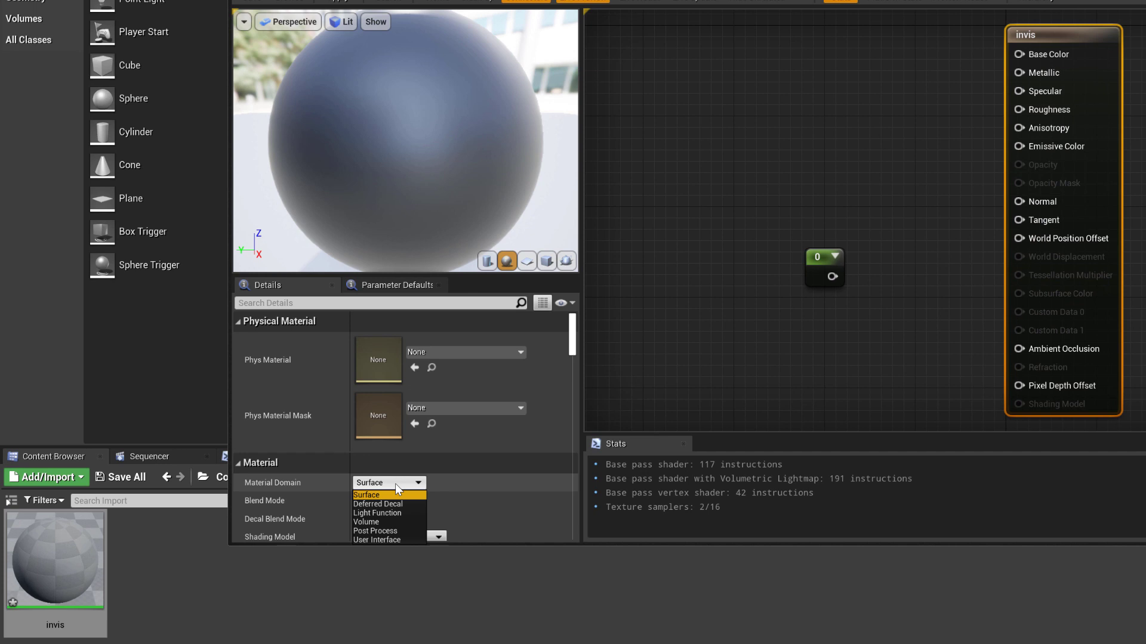
click(395, 483)
click(387, 501)
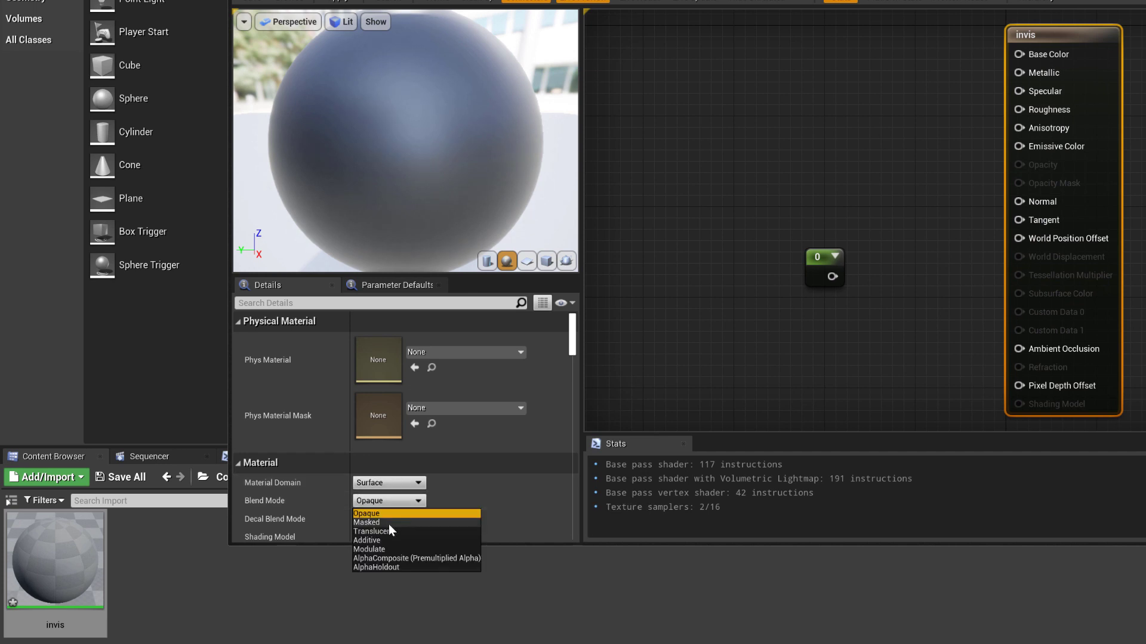
click(389, 523)
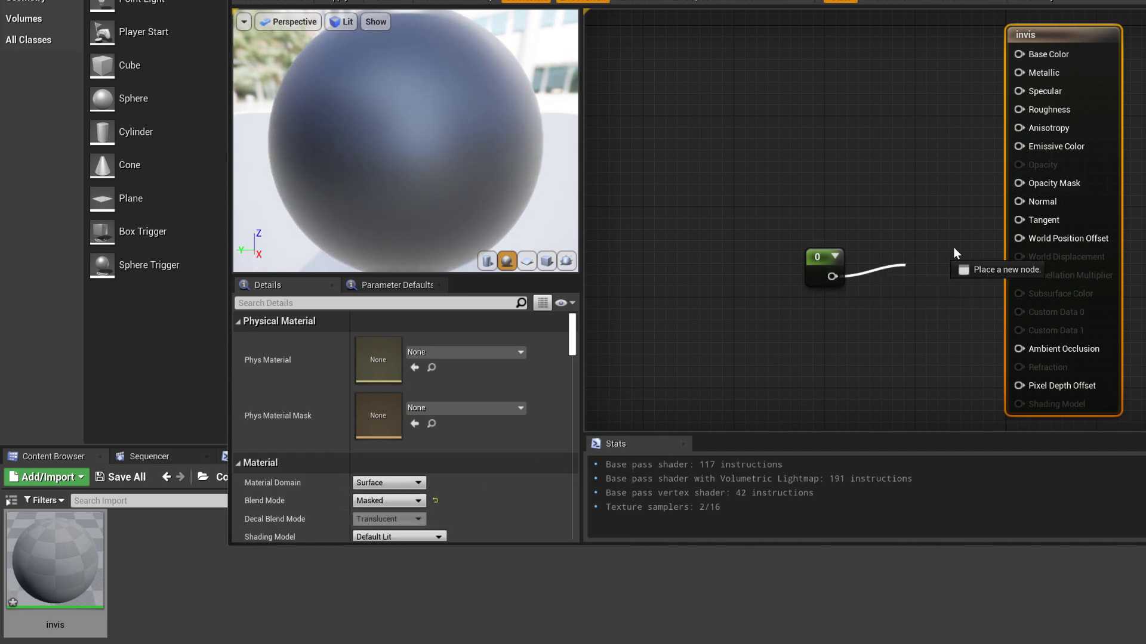
drag(1017, 186, 1019, 183)
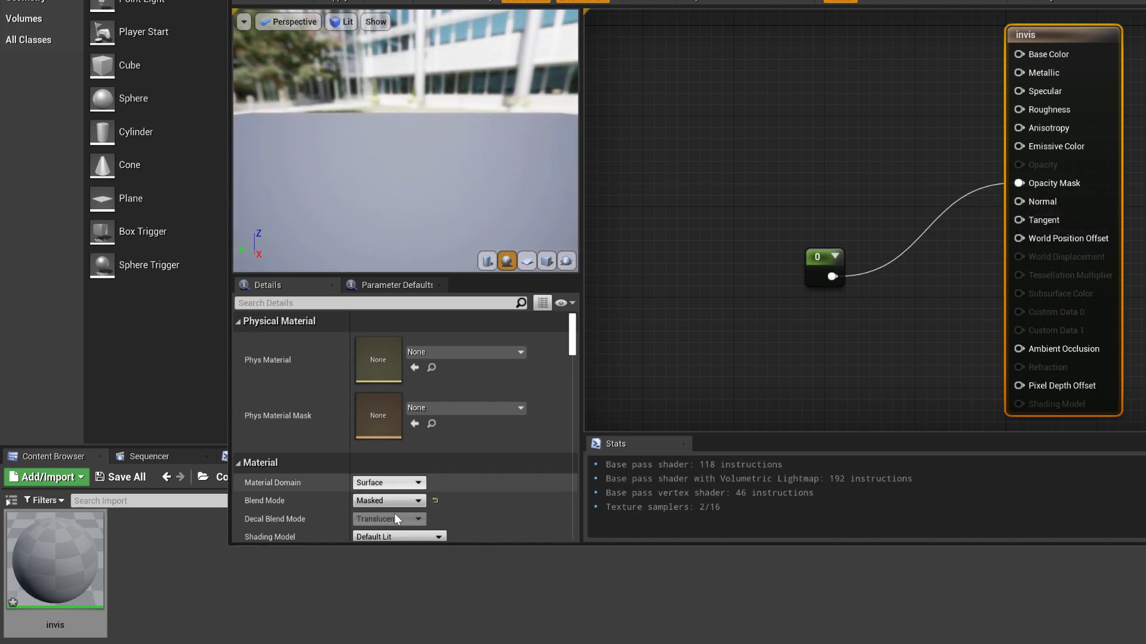
click(396, 538)
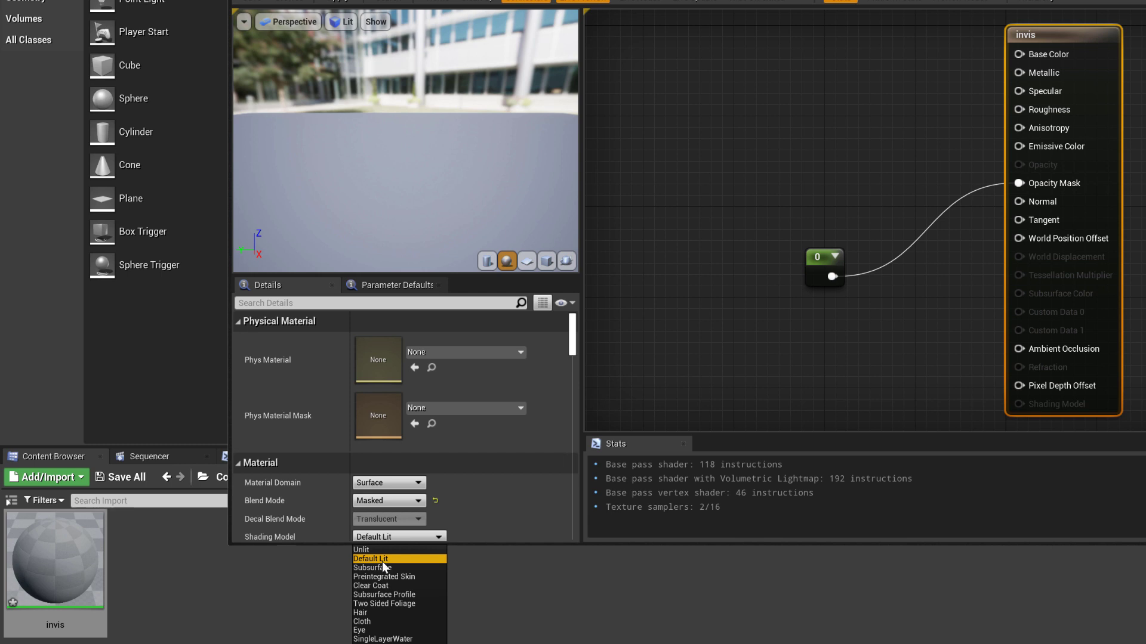
click(382, 550)
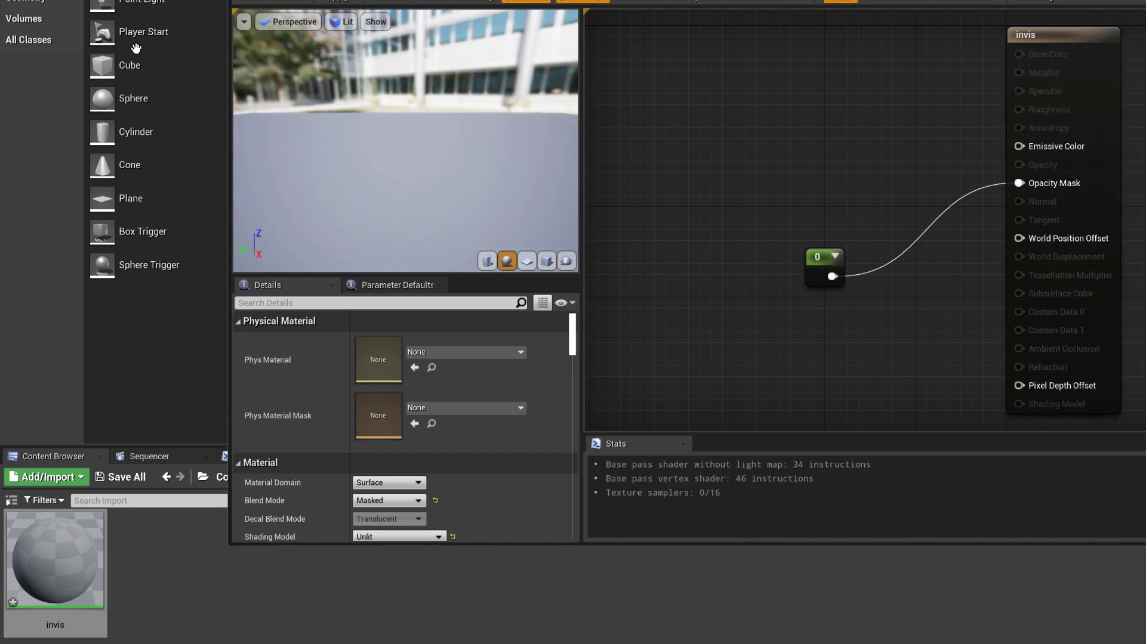
click(253, 2)
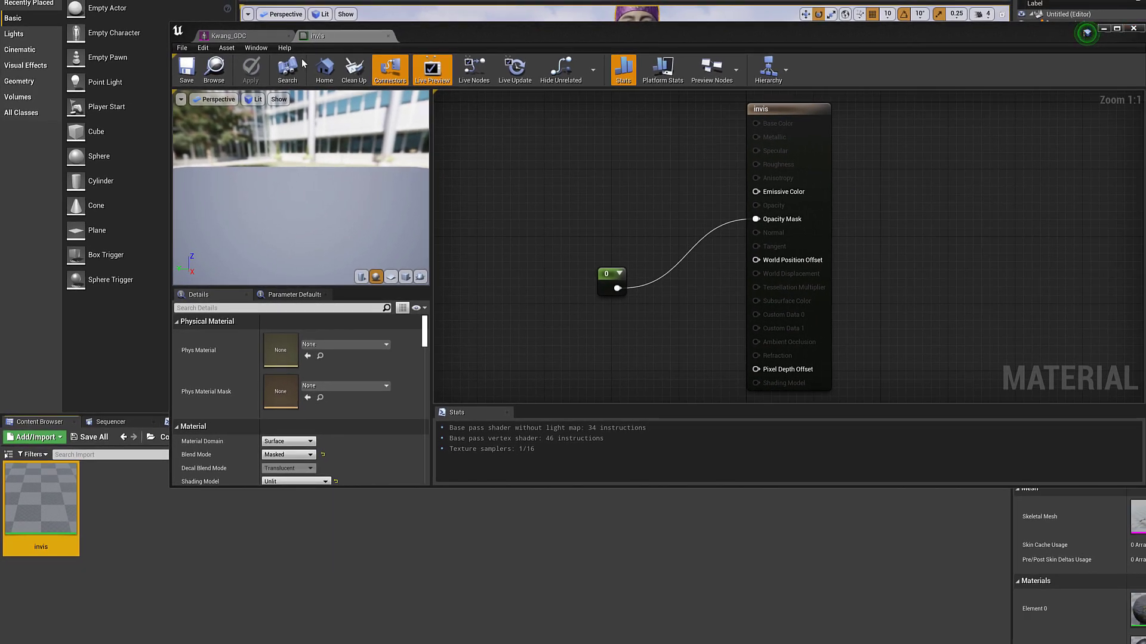
Assign invis to Kwang_GDC's Element 16 (M01_R_HipCloth) slot, save the mesh and close the editor.
click(254, 38)
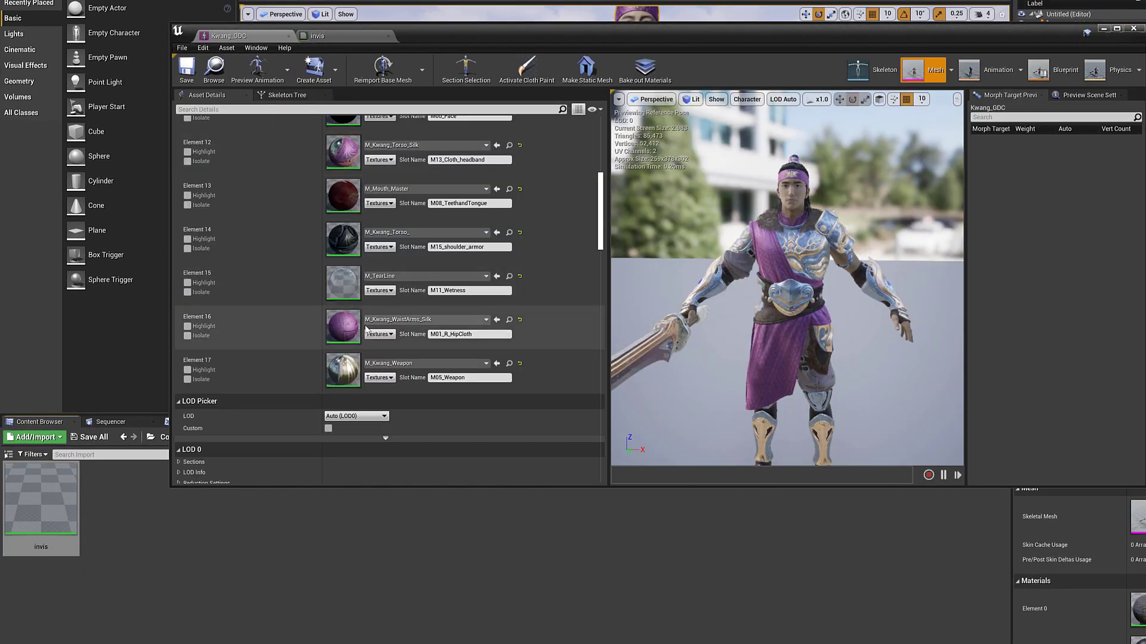
drag(36, 499, 345, 329)
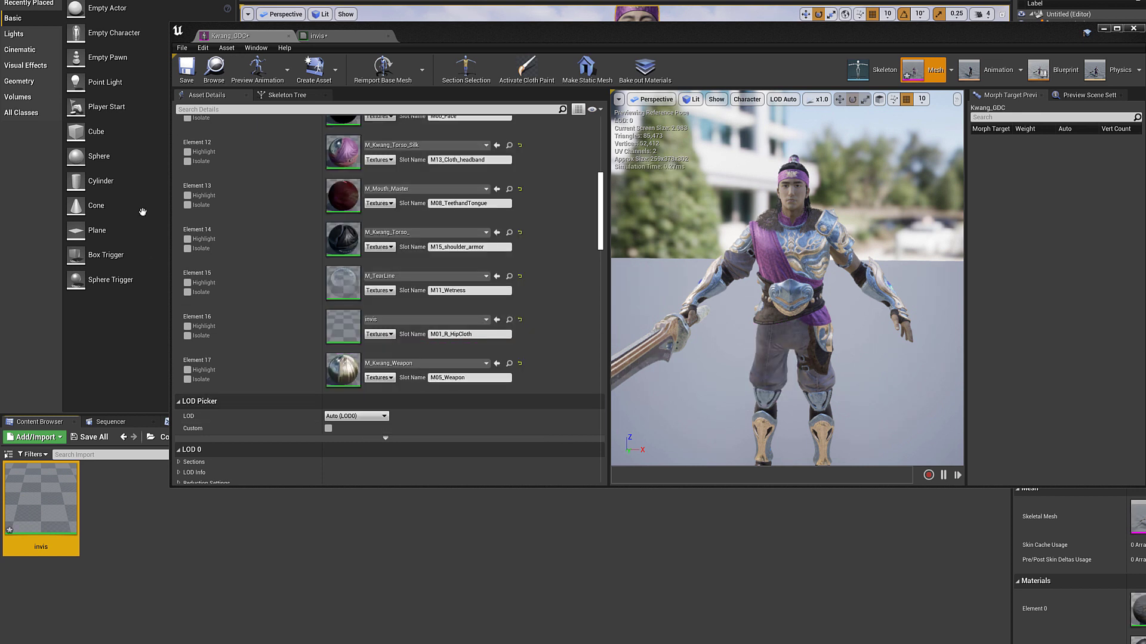
click(190, 79)
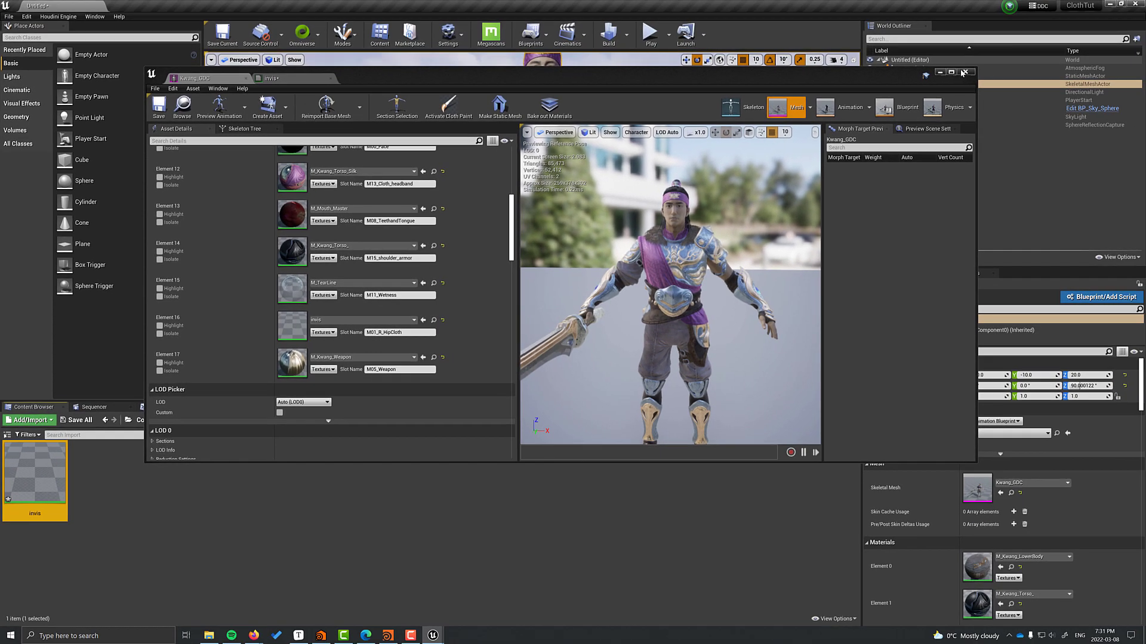
click(963, 72)
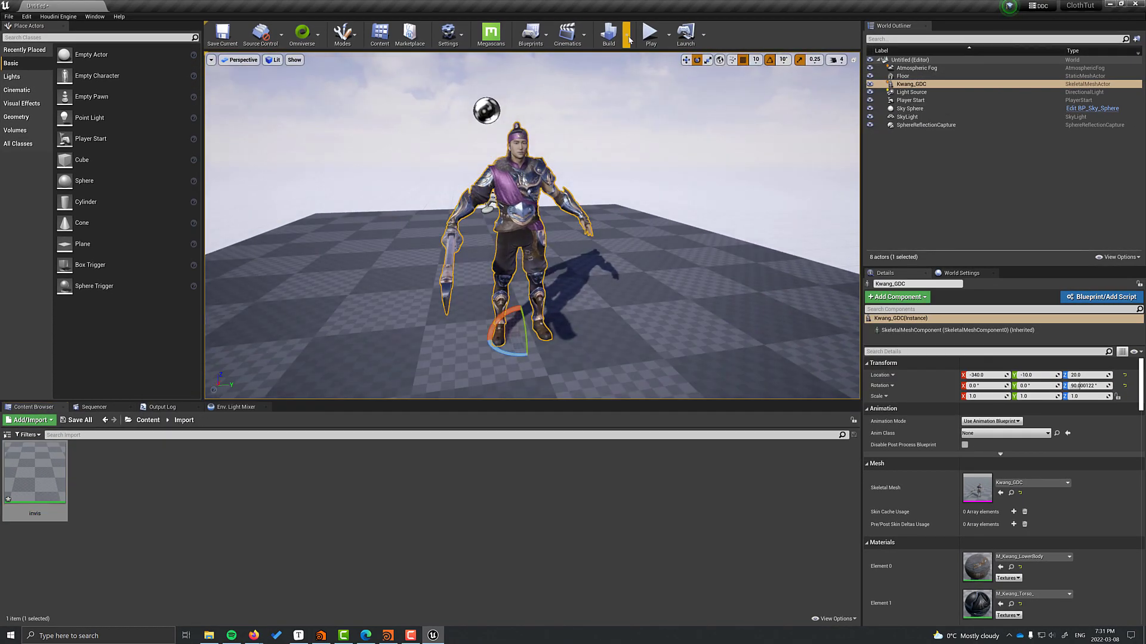
Create the skirtTest level sequence with Kwang_GDC playing the Recall_SwordInWorld animation.
click(578, 60)
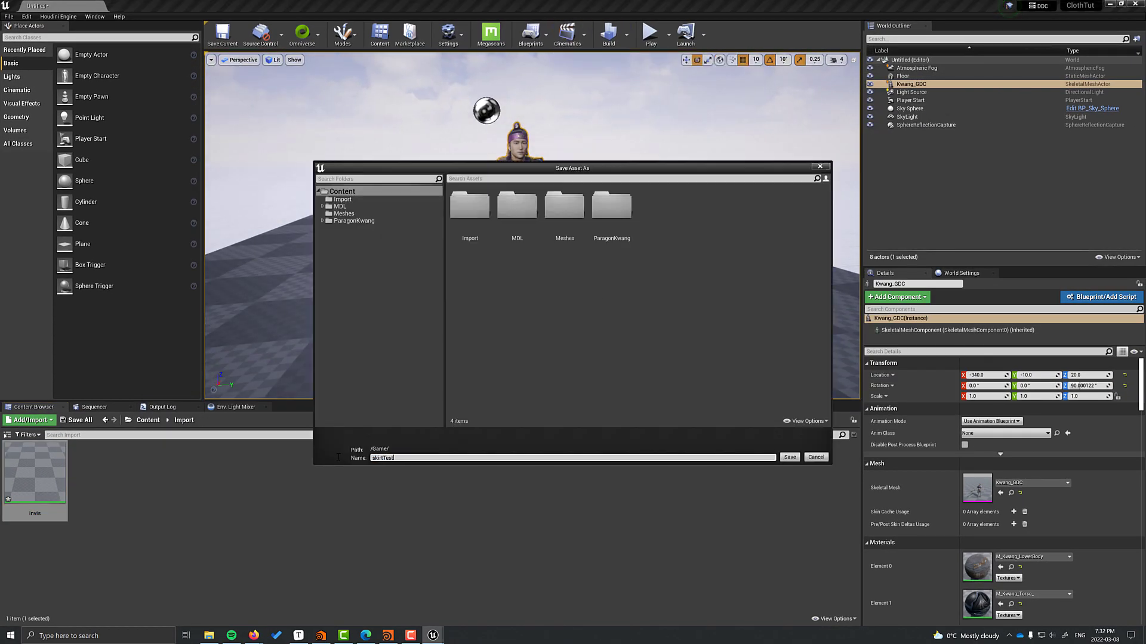
key(Return)
drag(910, 84, 365, 481)
click(230, 456)
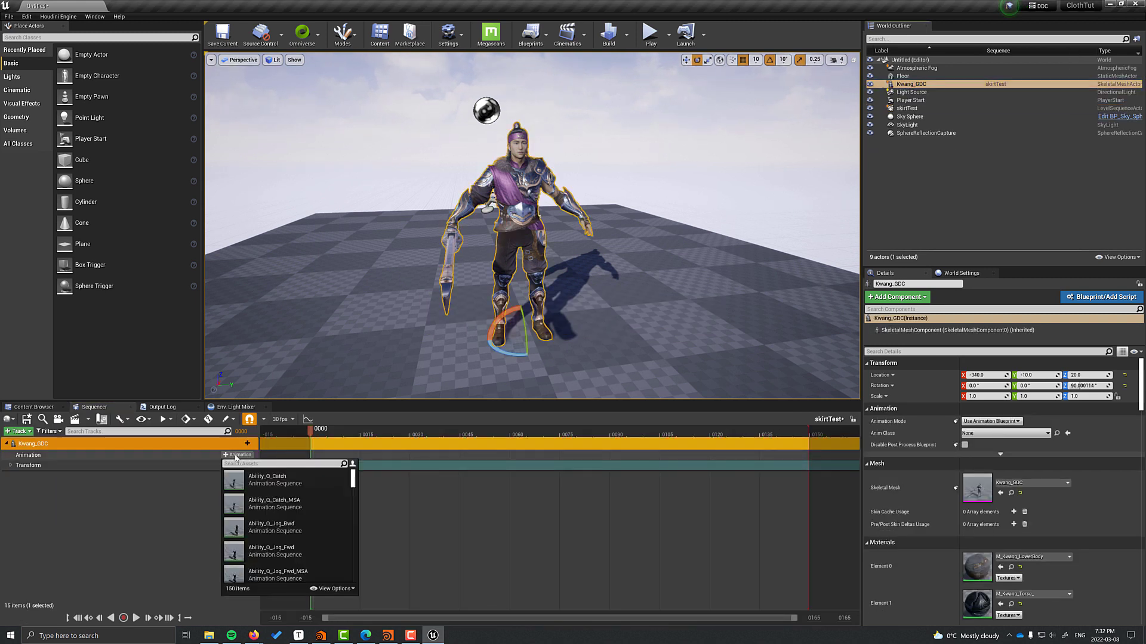
click(280, 501)
Import skirt.fbx from ExternalWorkFiles and drag the skirt into the level.
click(135, 619)
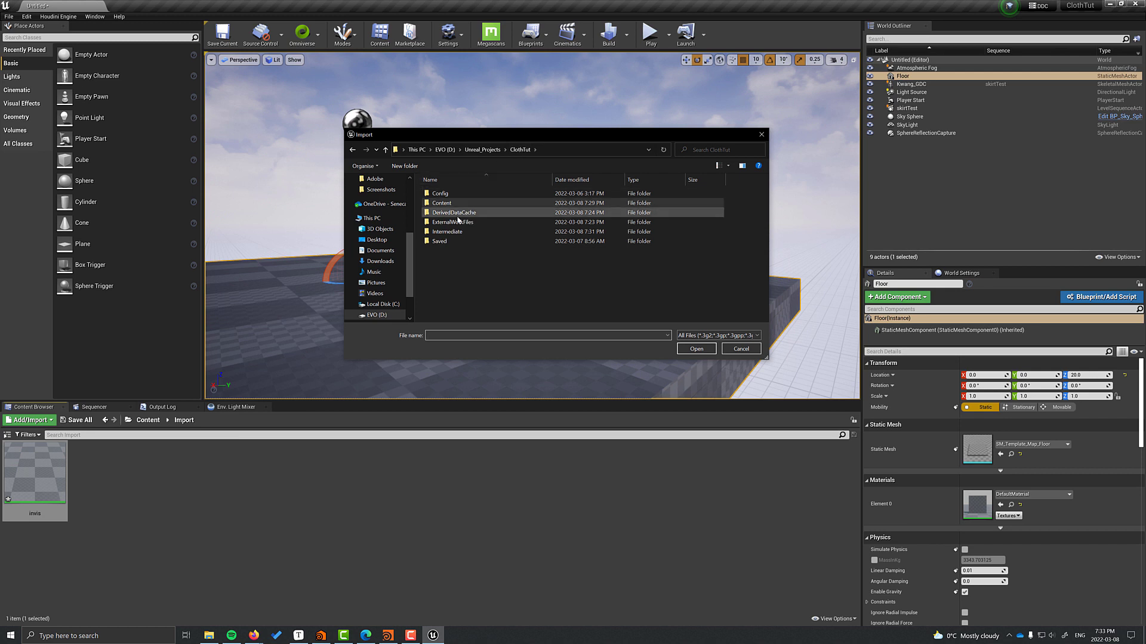
double_click(457, 213)
click(532, 149)
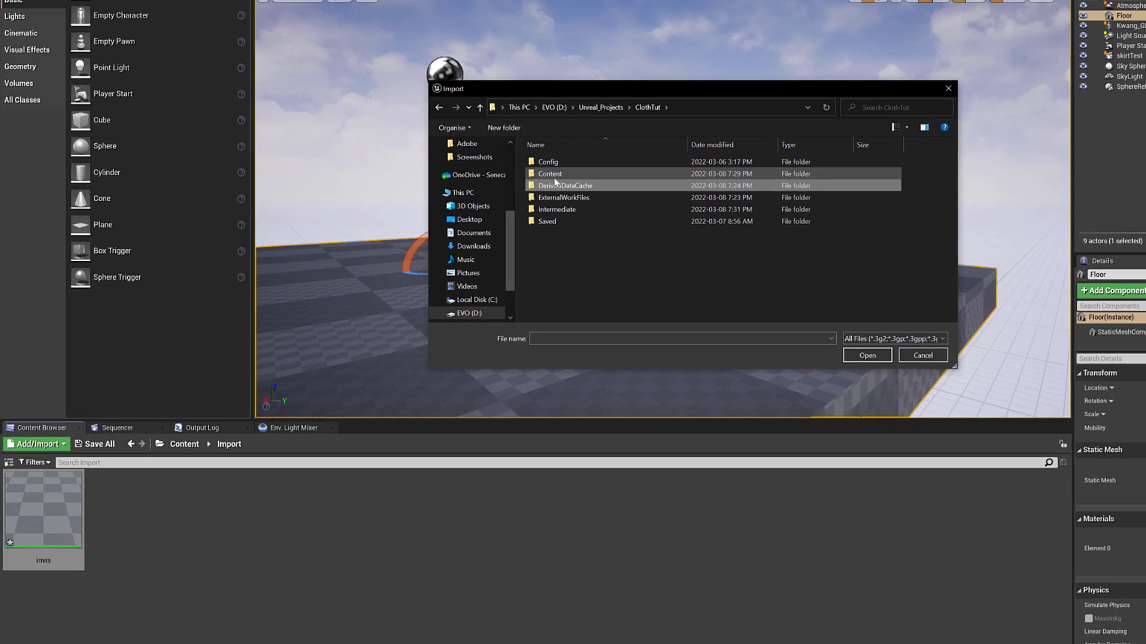
double_click(553, 198)
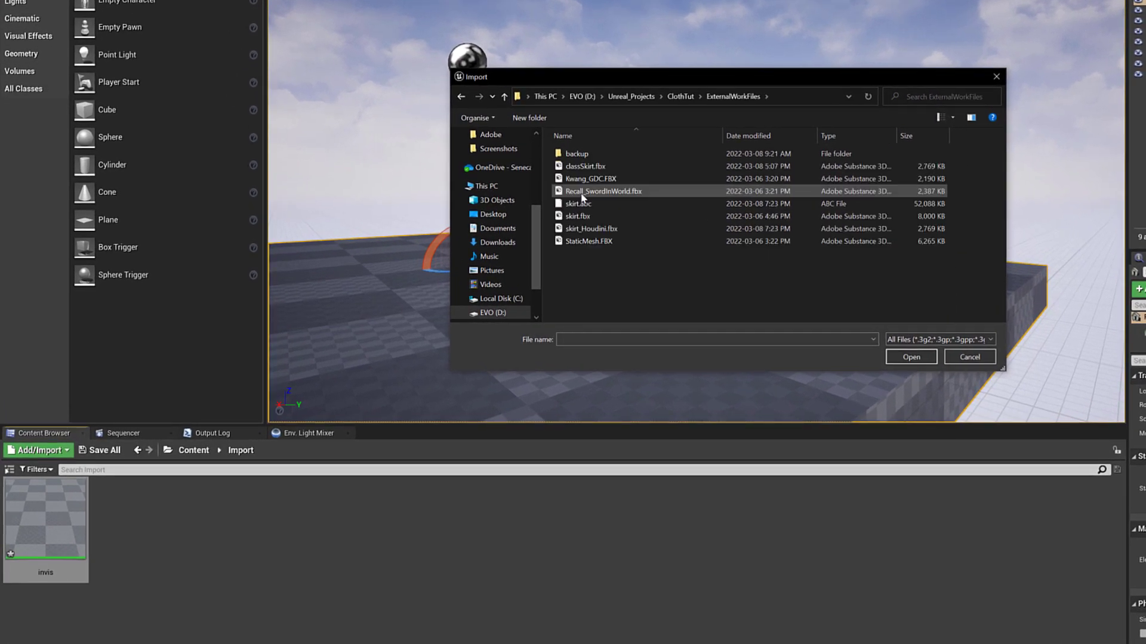
click(911, 357)
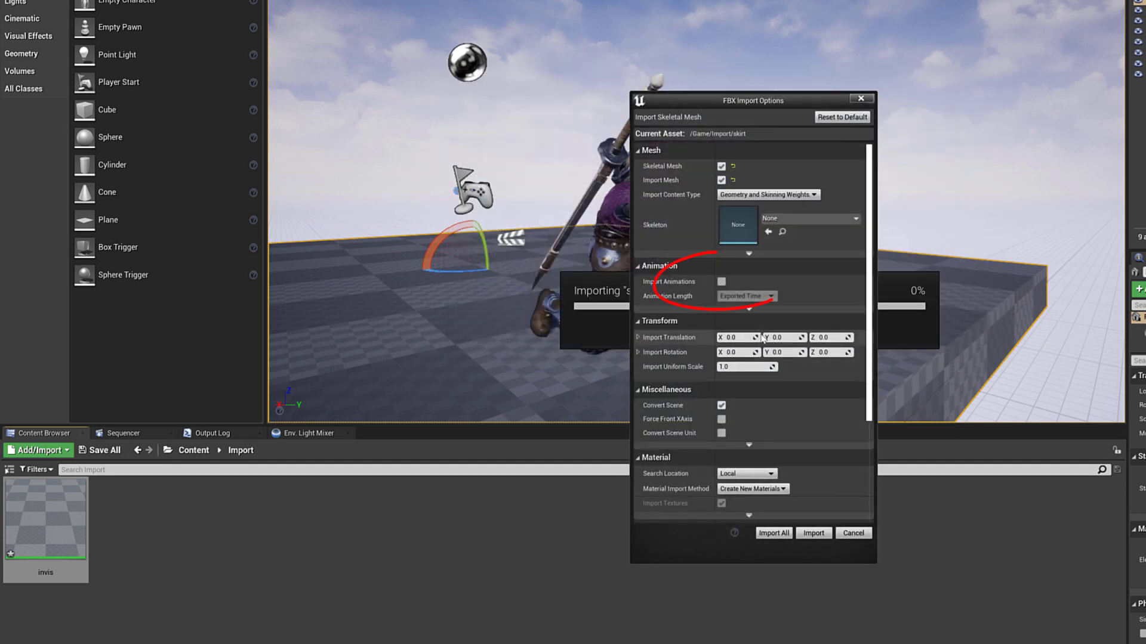
click(774, 532)
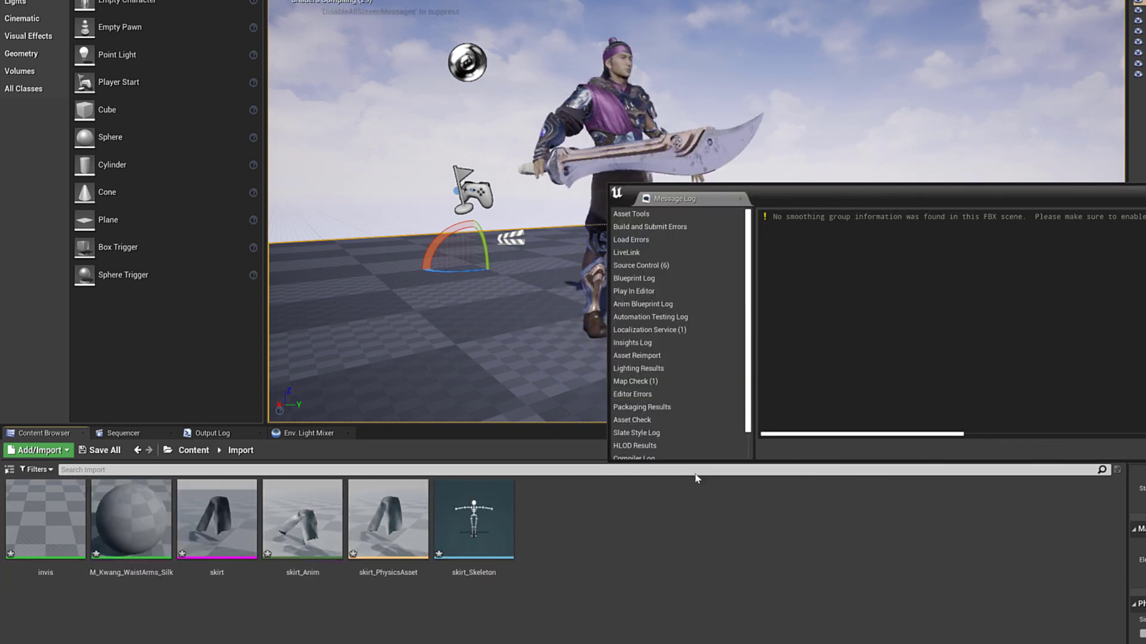
drag(217, 519, 516, 325)
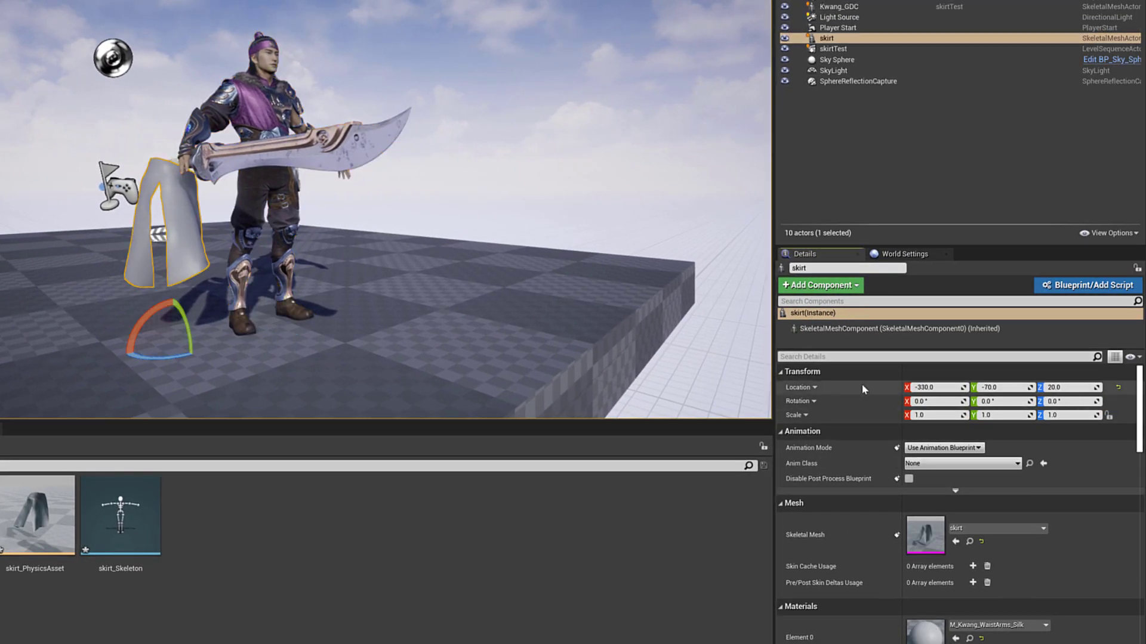
Match the skirt actor to Kwang_GDC's transform and add it to the skirtTest sequence.
click(262, 250)
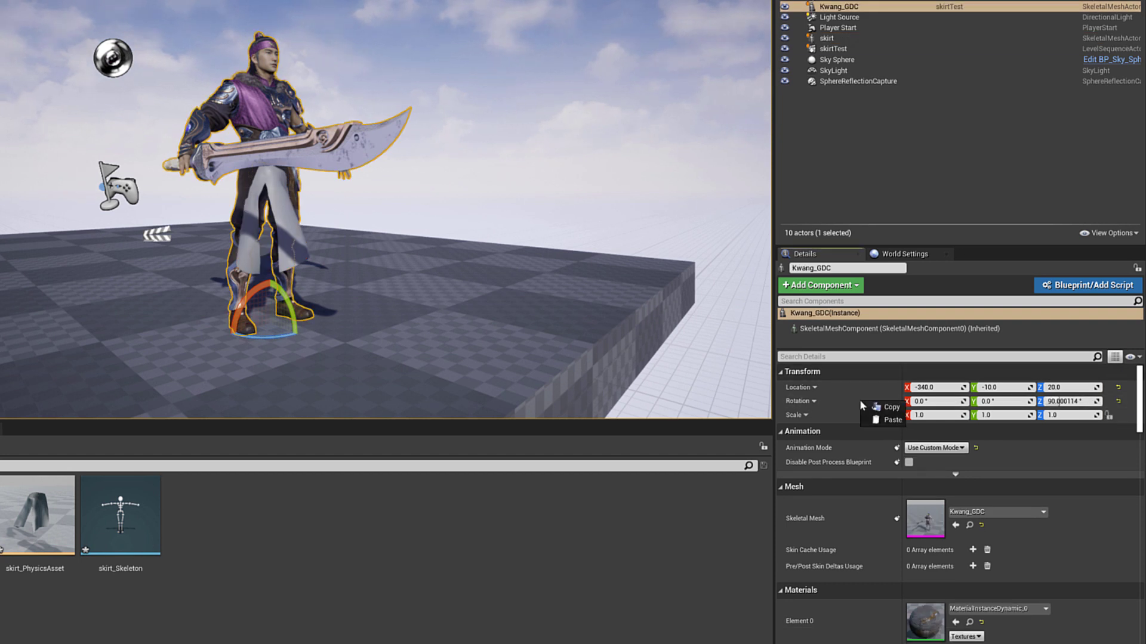
click(291, 232)
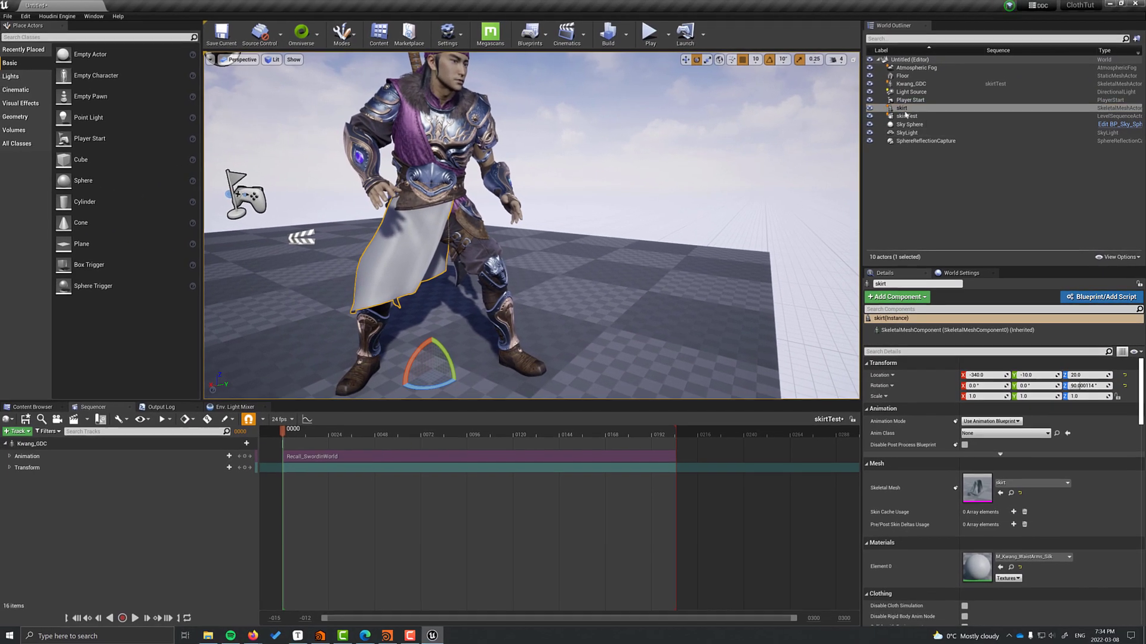
drag(856, 65, 219, 567)
Animate the skirt with skirt_Anim and play skirtTest to check the drape.
click(56, 522)
click(95, 373)
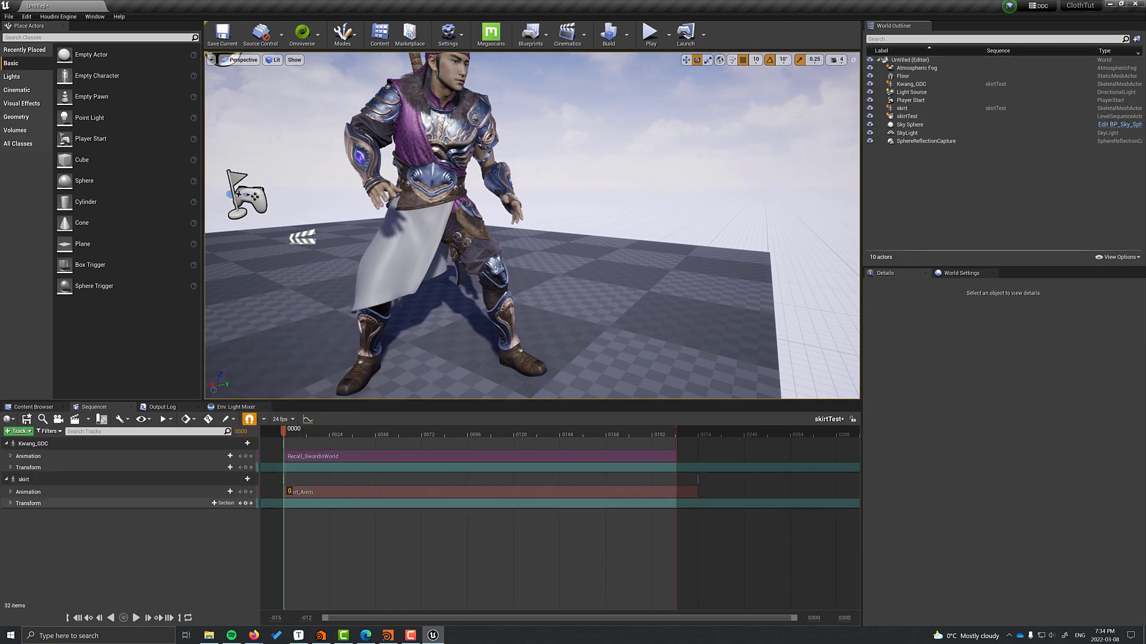
click(137, 618)
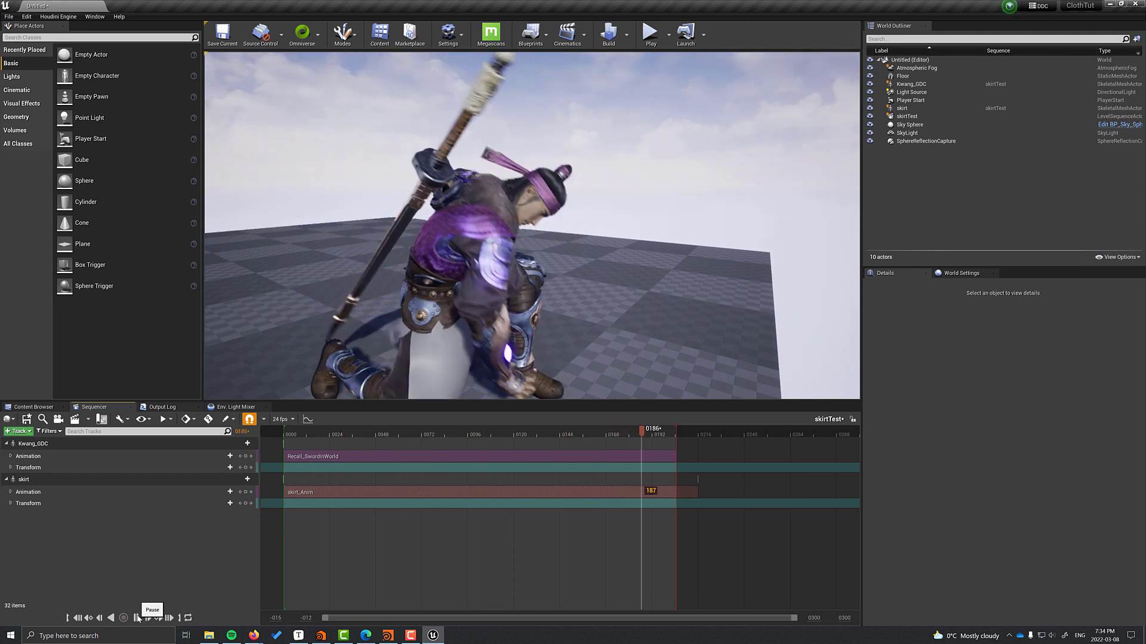
click(34, 407)
double_click(231, 471)
Locate the Kwang_GDC mesh asset, then open the imported skirt mesh in its editor.
double_click(34, 472)
double_click(100, 472)
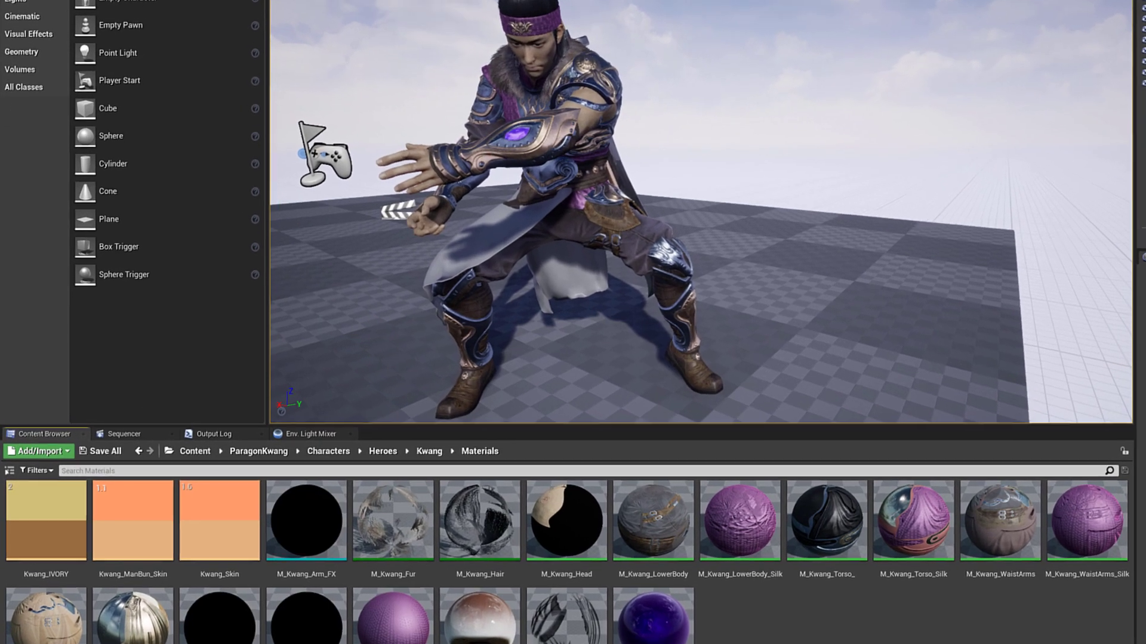
click(555, 197)
key(ctrl+b)
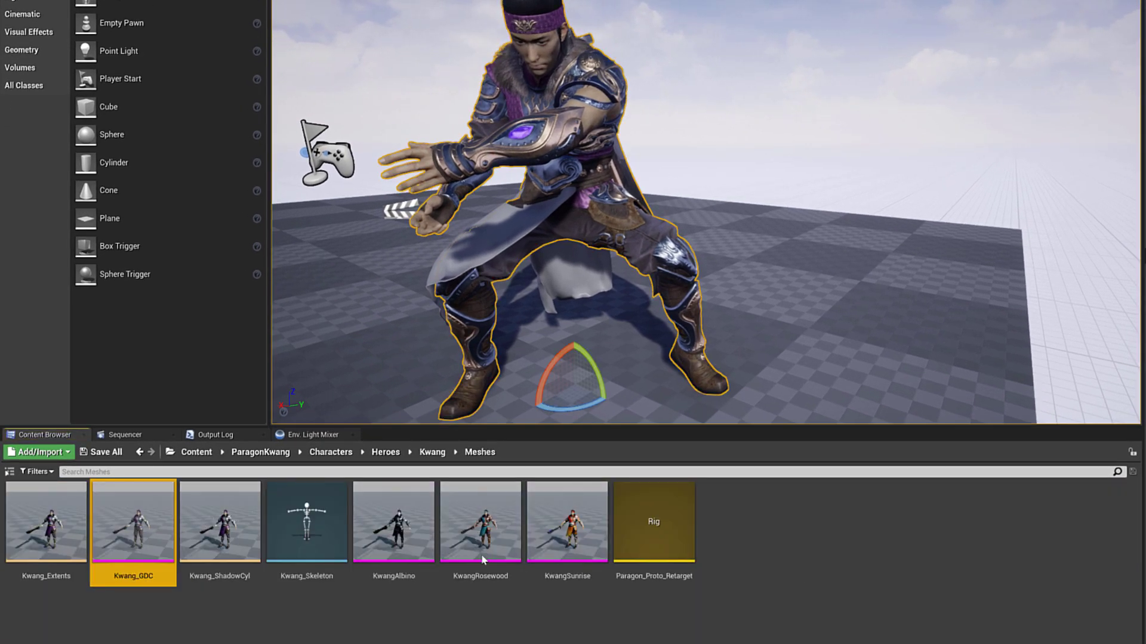
double_click(133, 522)
click(196, 451)
double_click(308, 524)
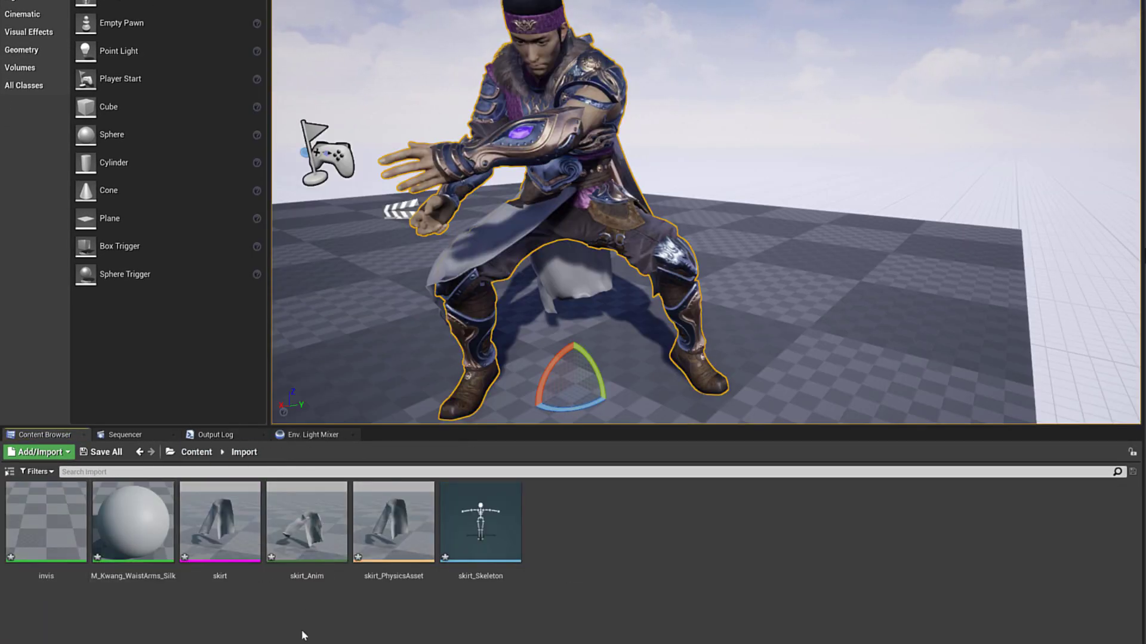
double_click(220, 522)
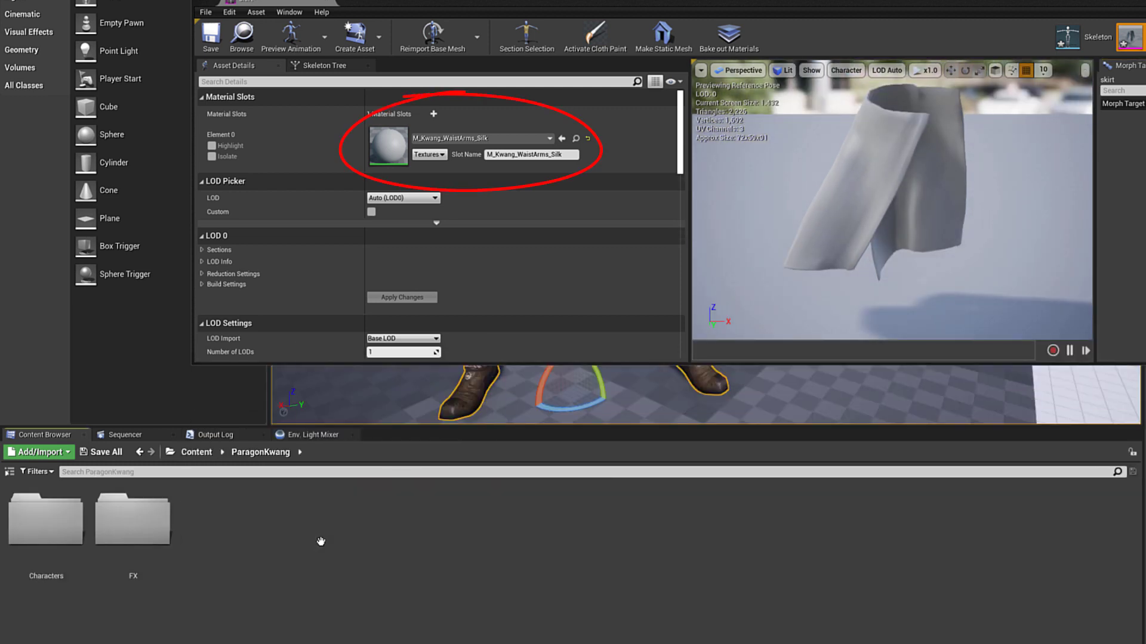
Set the skirt's Element 0 material to M_Kwang_WaistArms_Silk from the Kwang Materials folder.
double_click(46, 519)
double_click(132, 519)
double_click(46, 519)
double_click(224, 519)
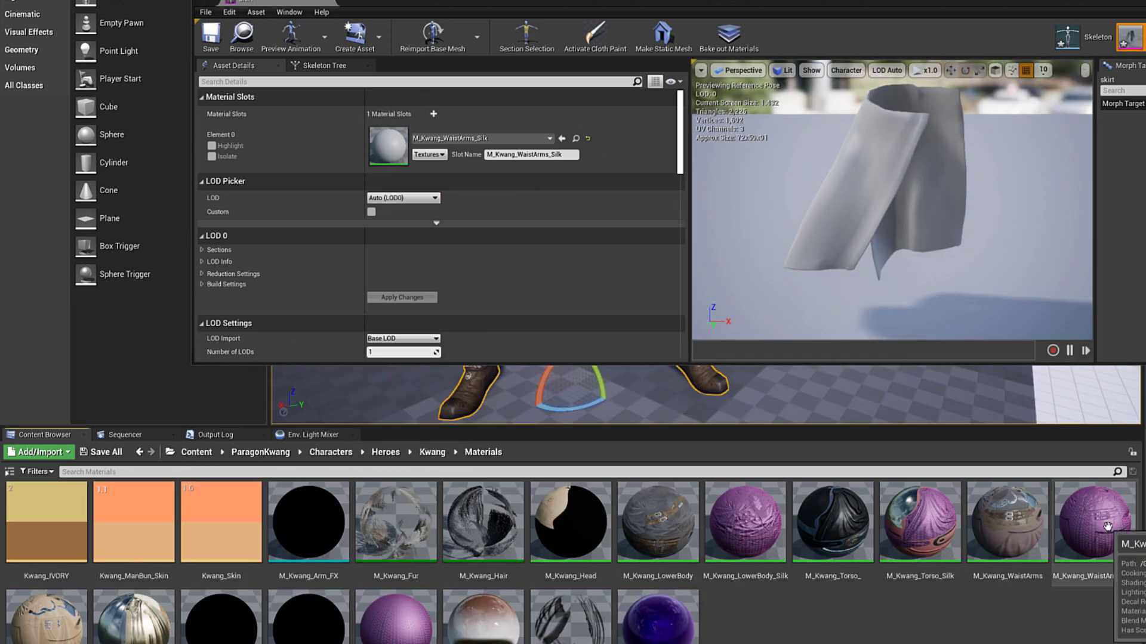
click(575, 139)
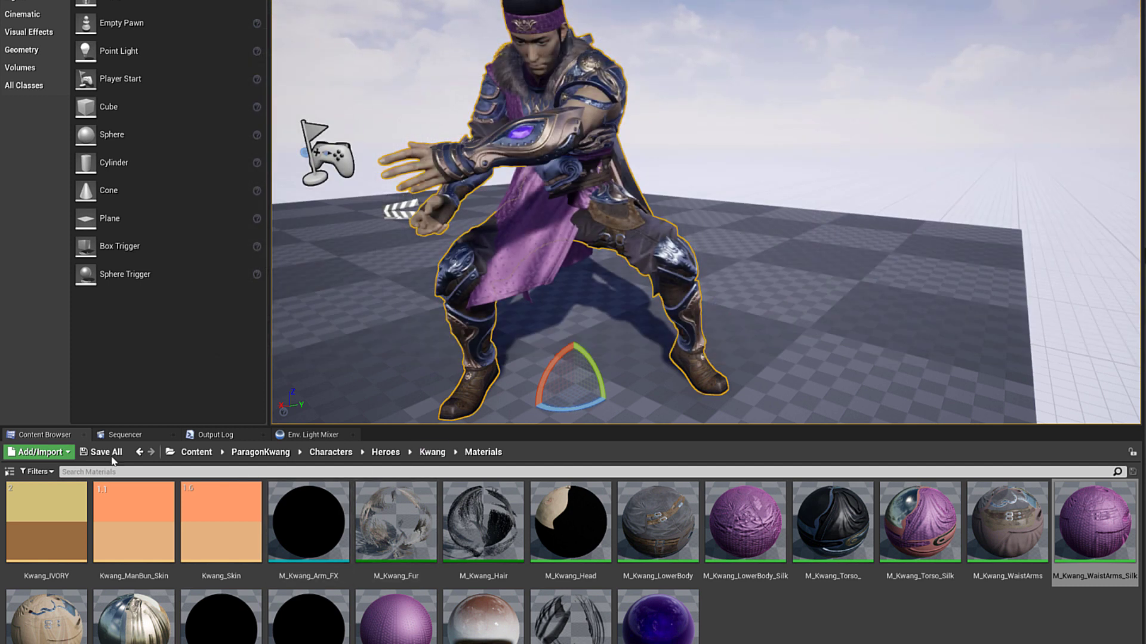
click(124, 435)
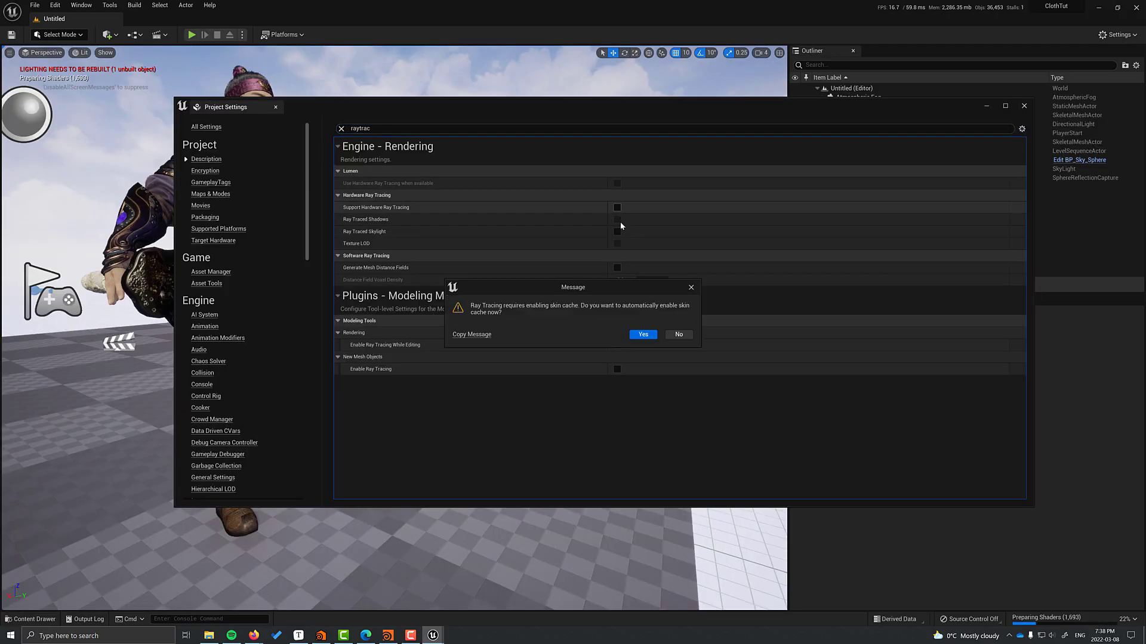
Enable Support Hardware Ray Tracing in the Rendering project settings.
click(639, 332)
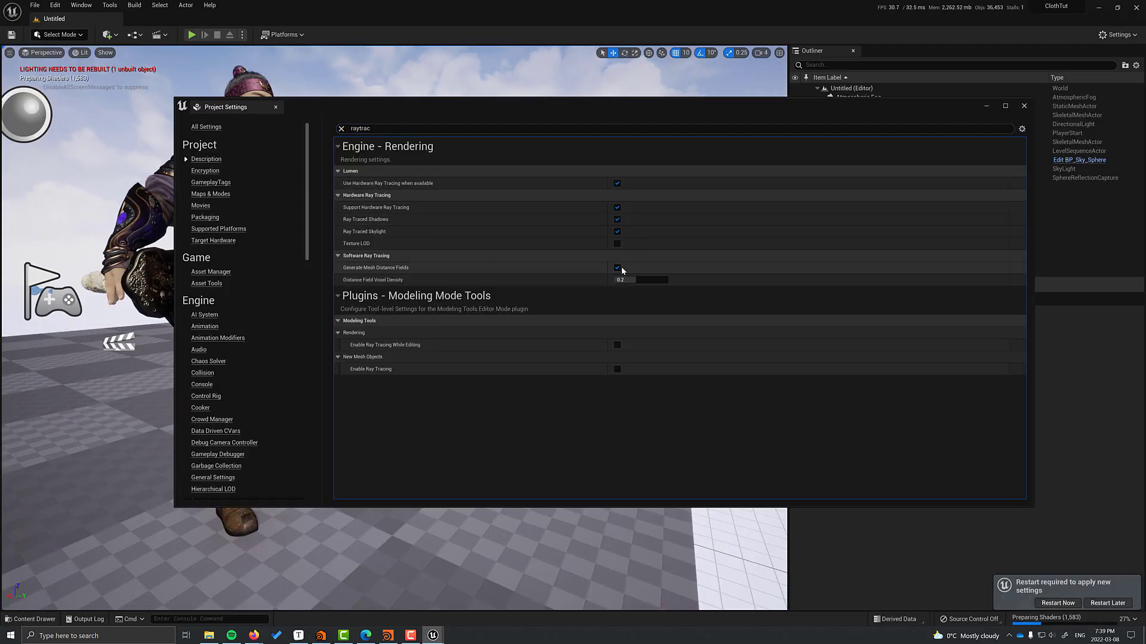
text(lumen)
double_click(359, 128)
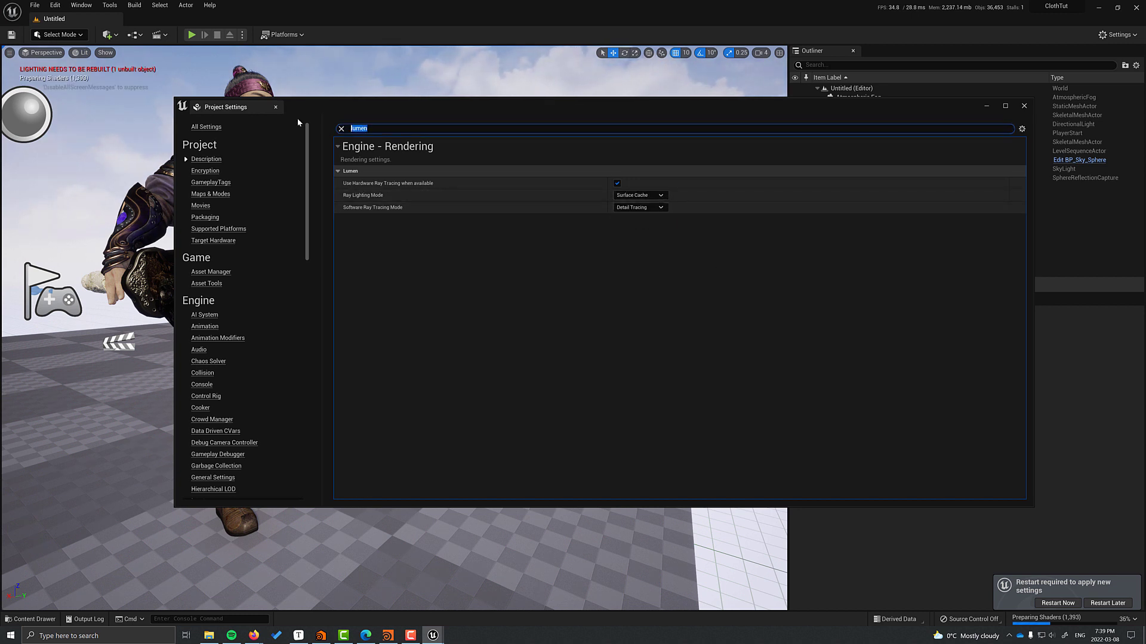
key(BackSpace)
Set Reflection Method to Lumen, accept the prompt, and restart the editor.
scroll(227, 317, down, 5)
click(204, 436)
scroll(696, 304, down, 5)
click(636, 376)
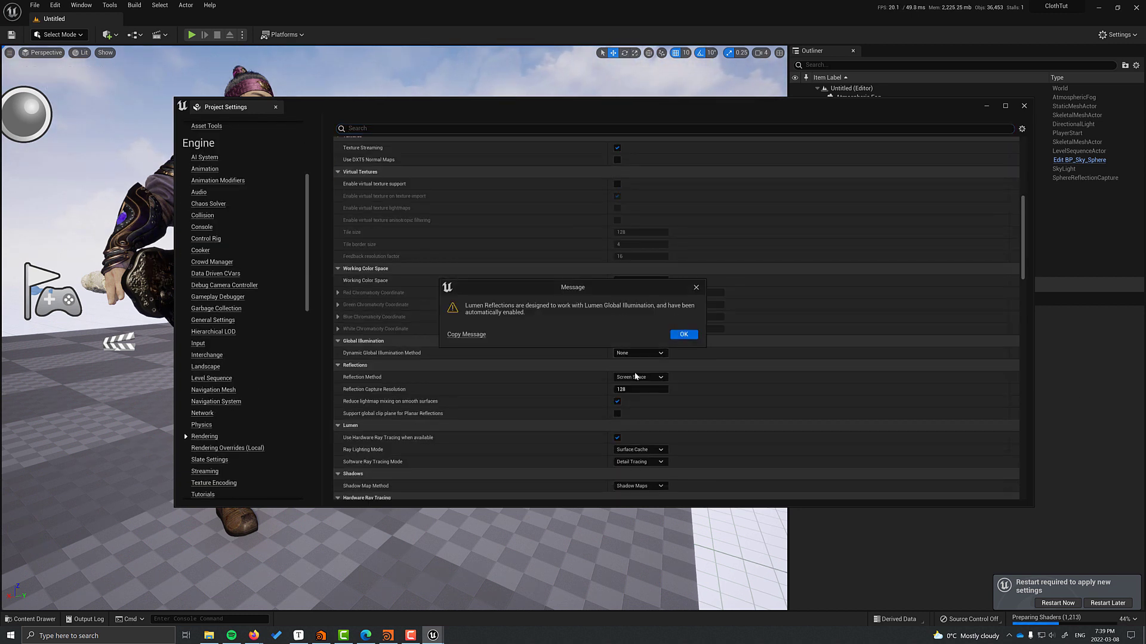
key(Return)
scroll(672, 421, down, 10)
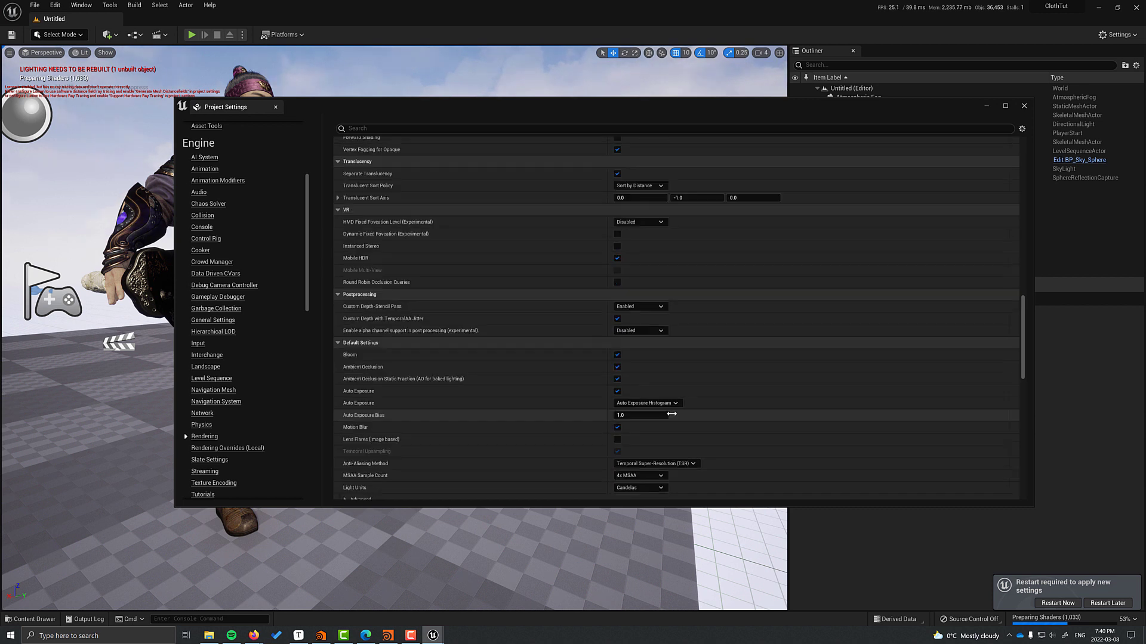
scroll(671, 414, down, 10)
click(1063, 602)
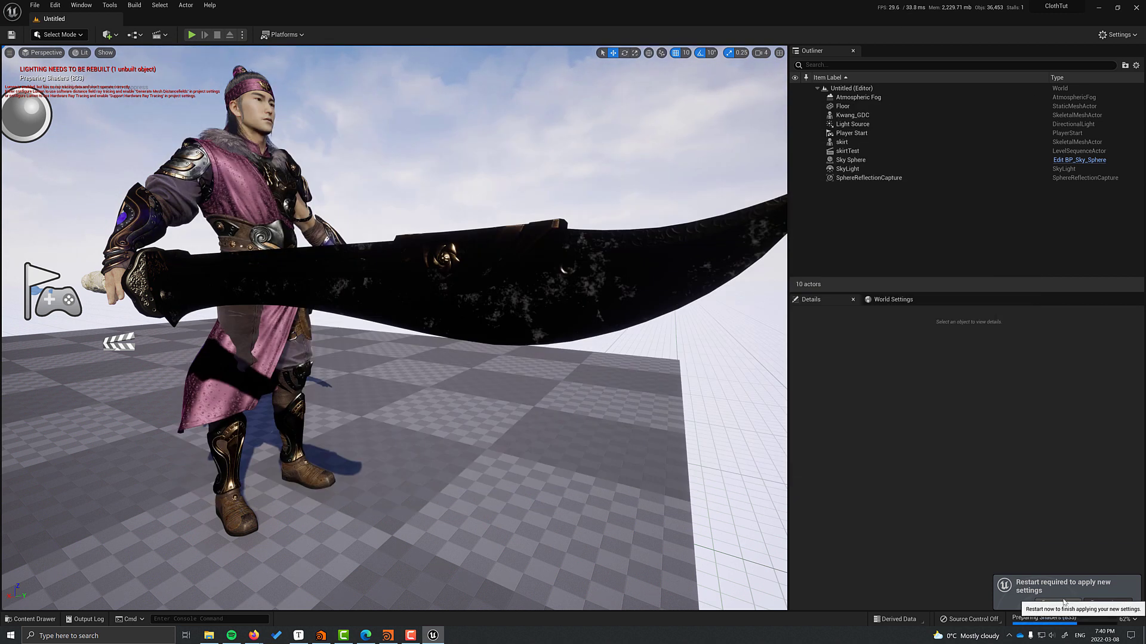